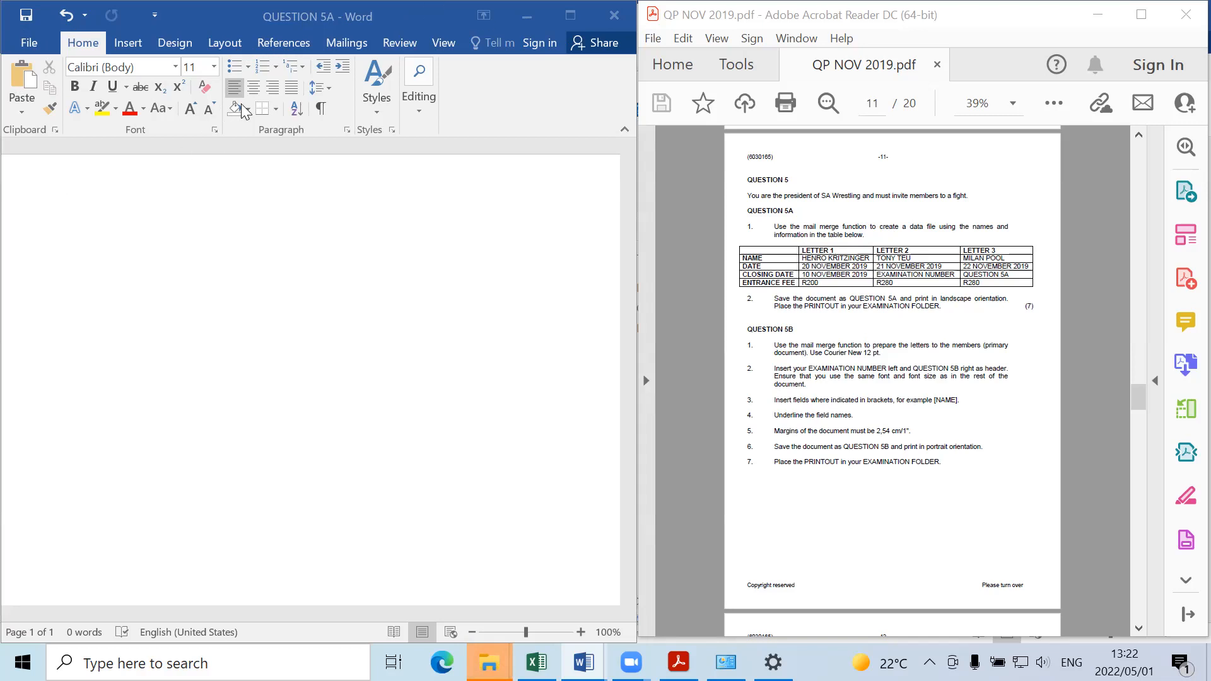
Step: Switch the ribbon to References, then to Mailings for the mail merge commands
left_click(272, 41)
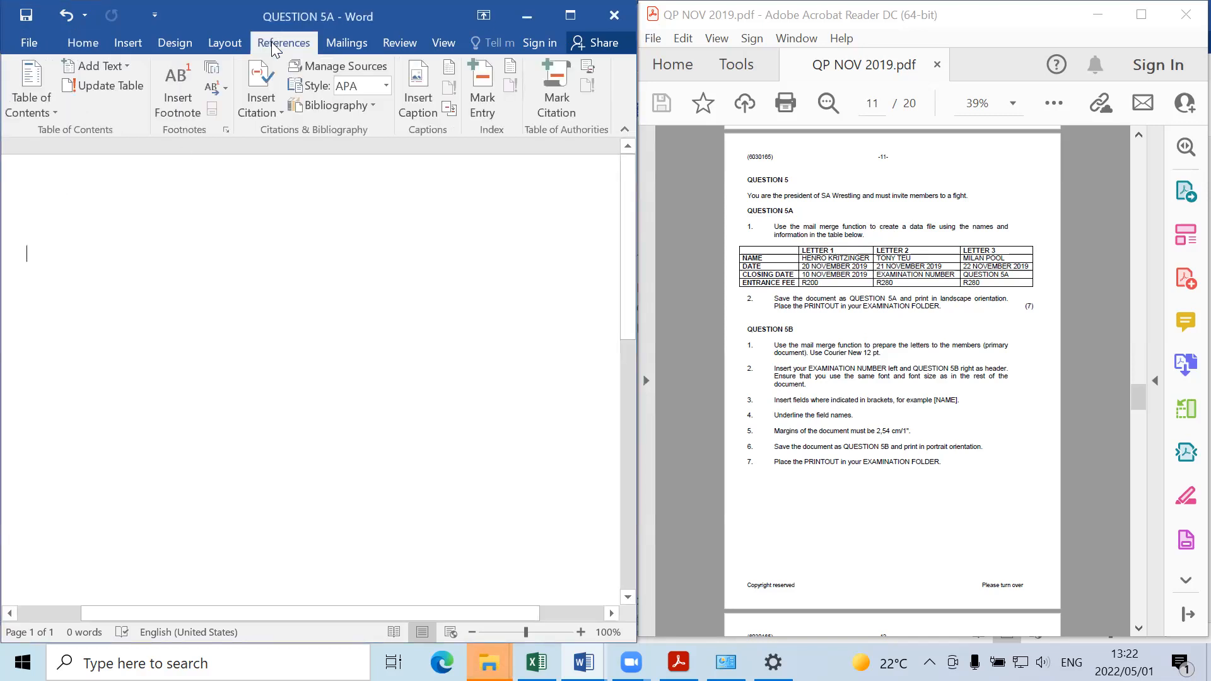
left_click(348, 49)
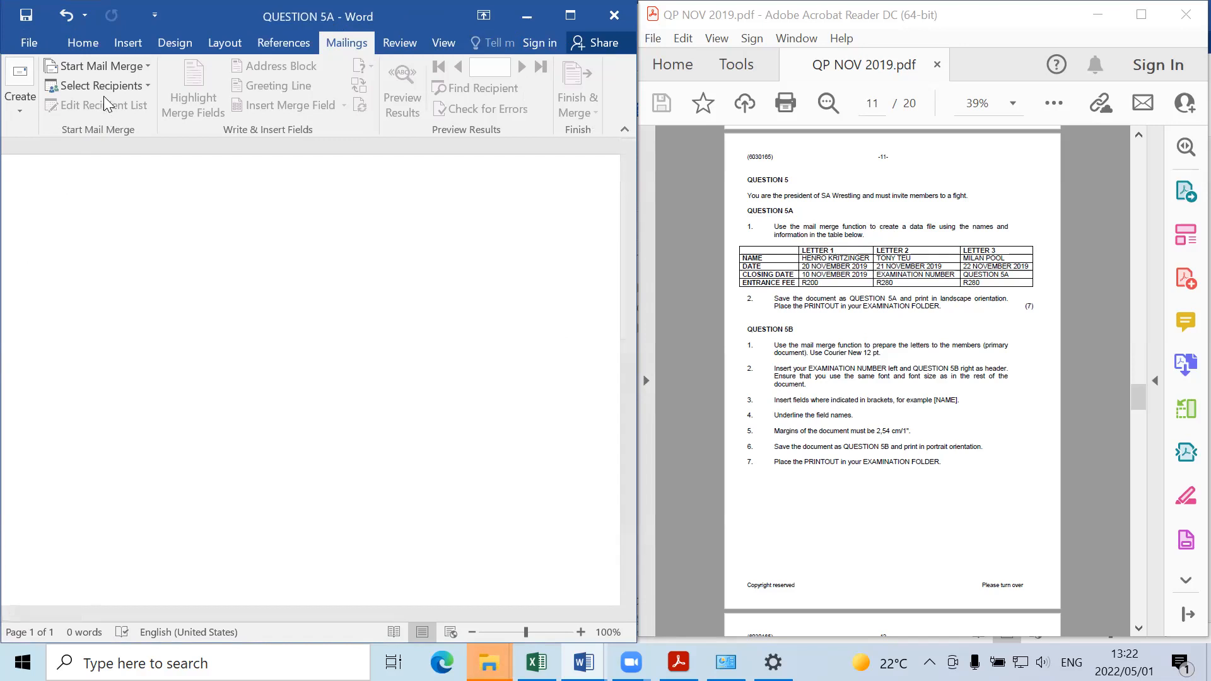
Step: Launch the Step-by-Step Mail Merge Wizard and maximize the Word window
left_click(107, 64)
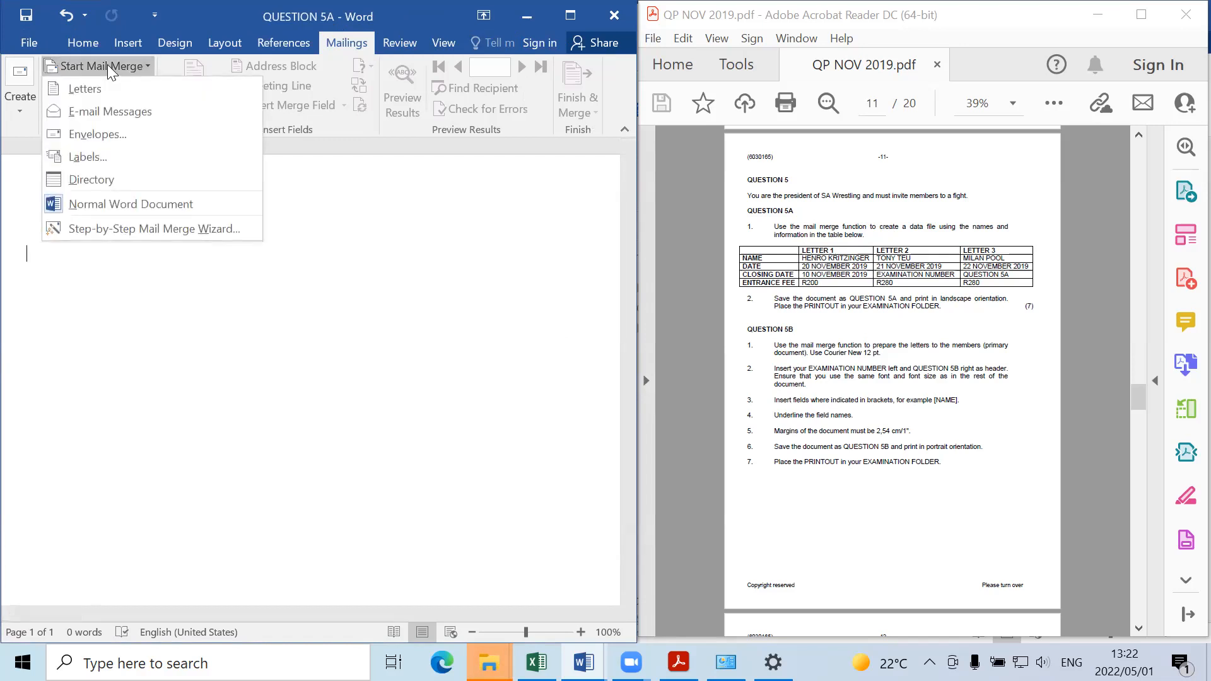
left_click(172, 227)
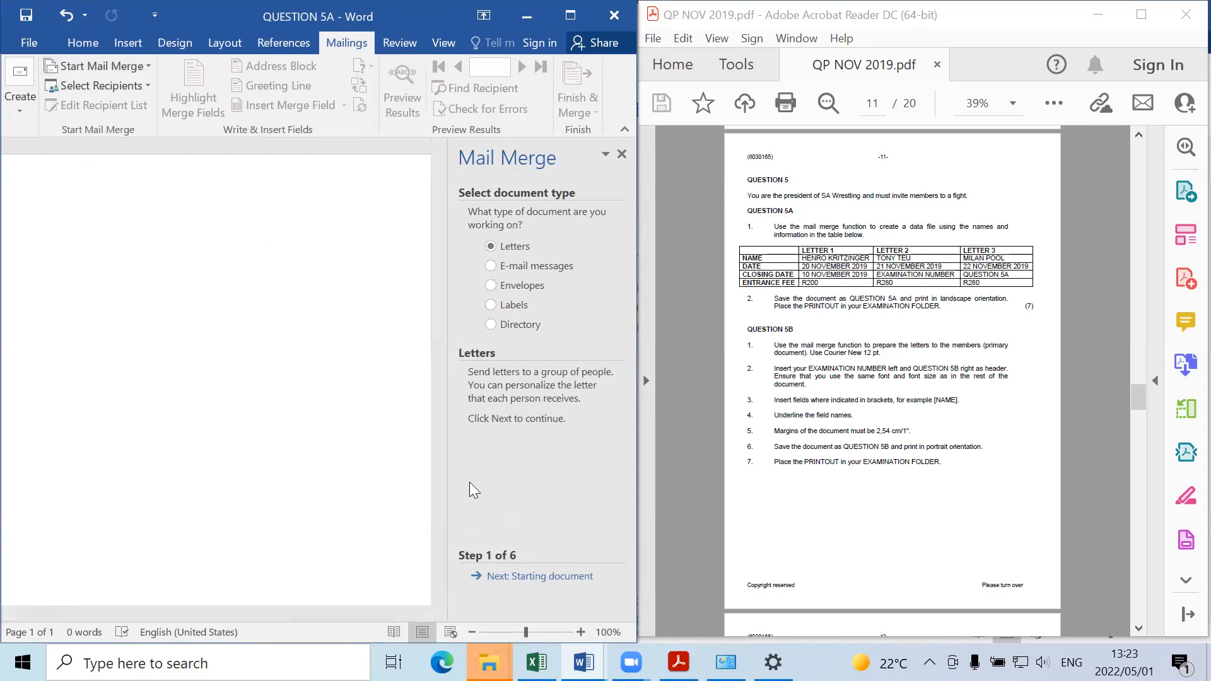
left_click(571, 17)
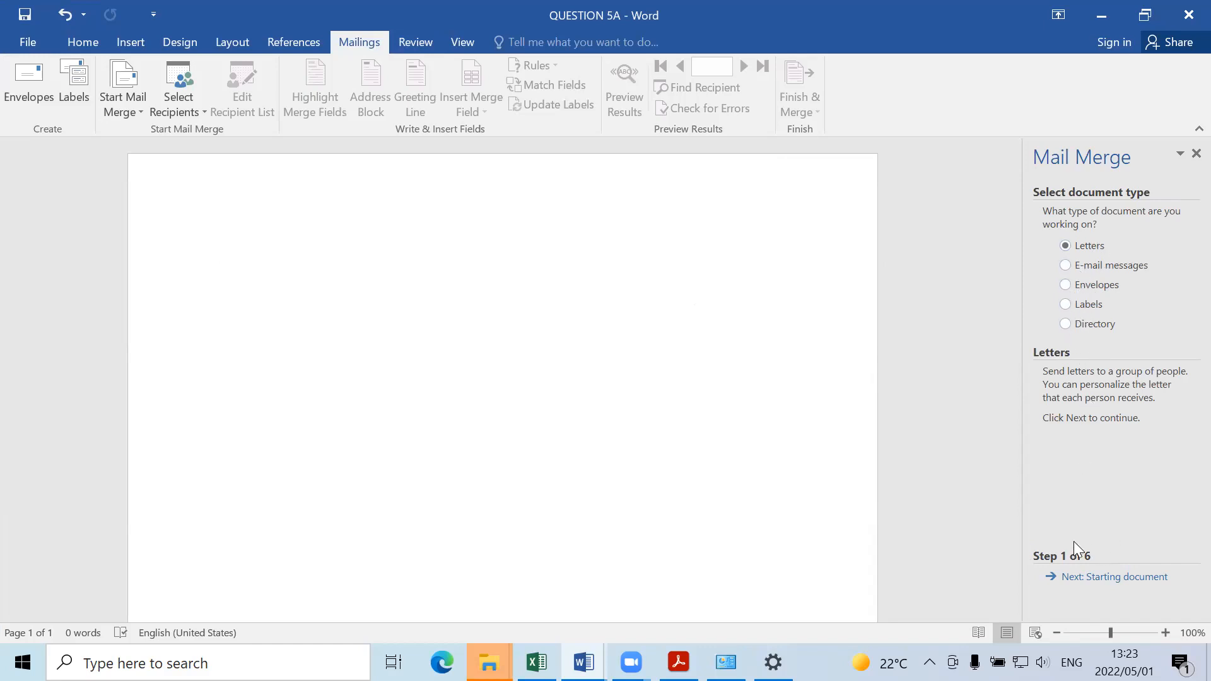
Step: Advance the wizard to step 3 and start typing a new recipient list
left_click(1072, 578)
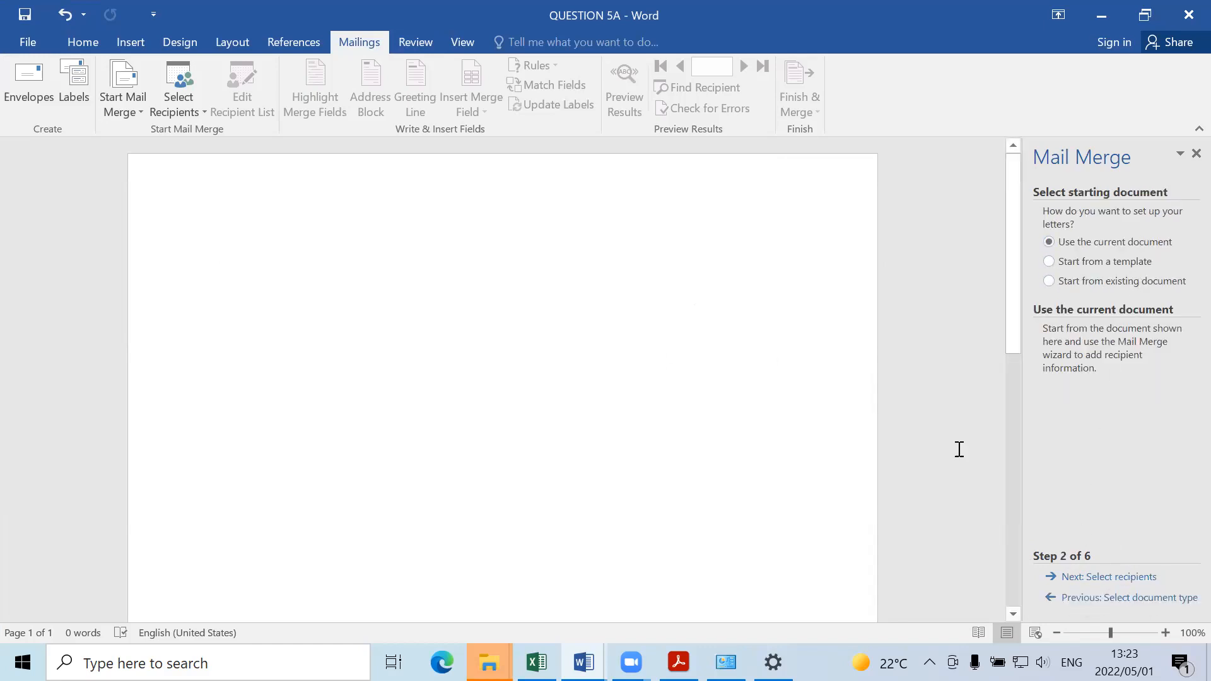
left_click(1095, 583)
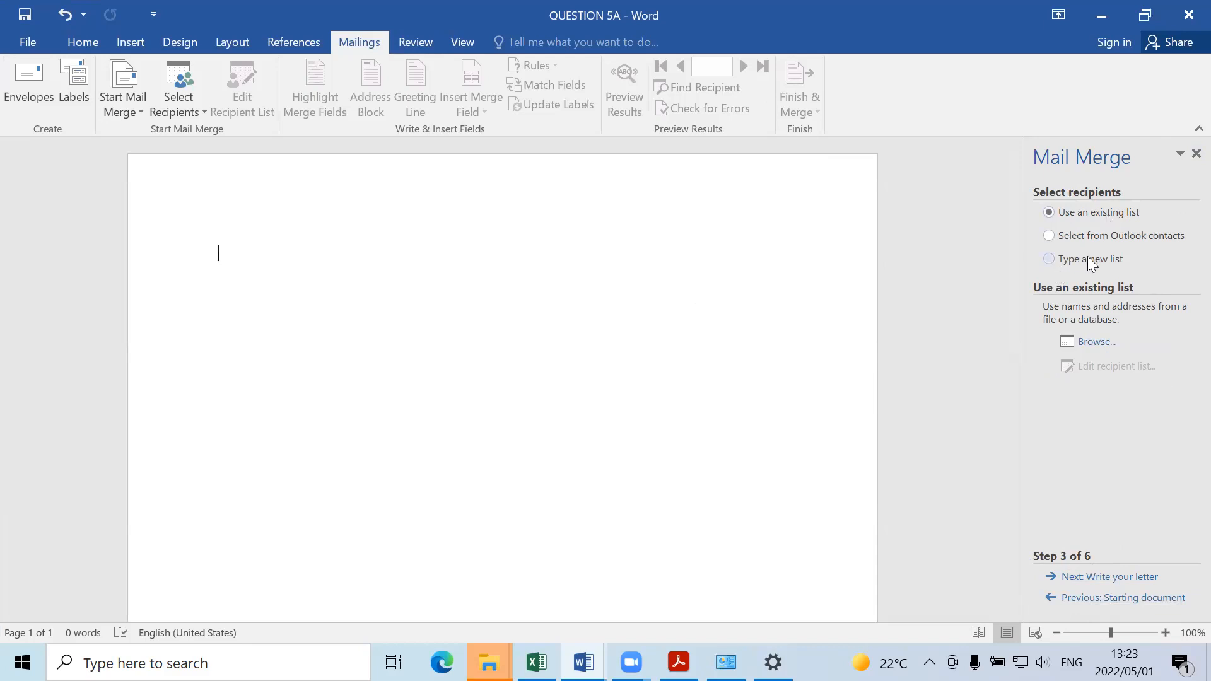
left_click(1050, 259)
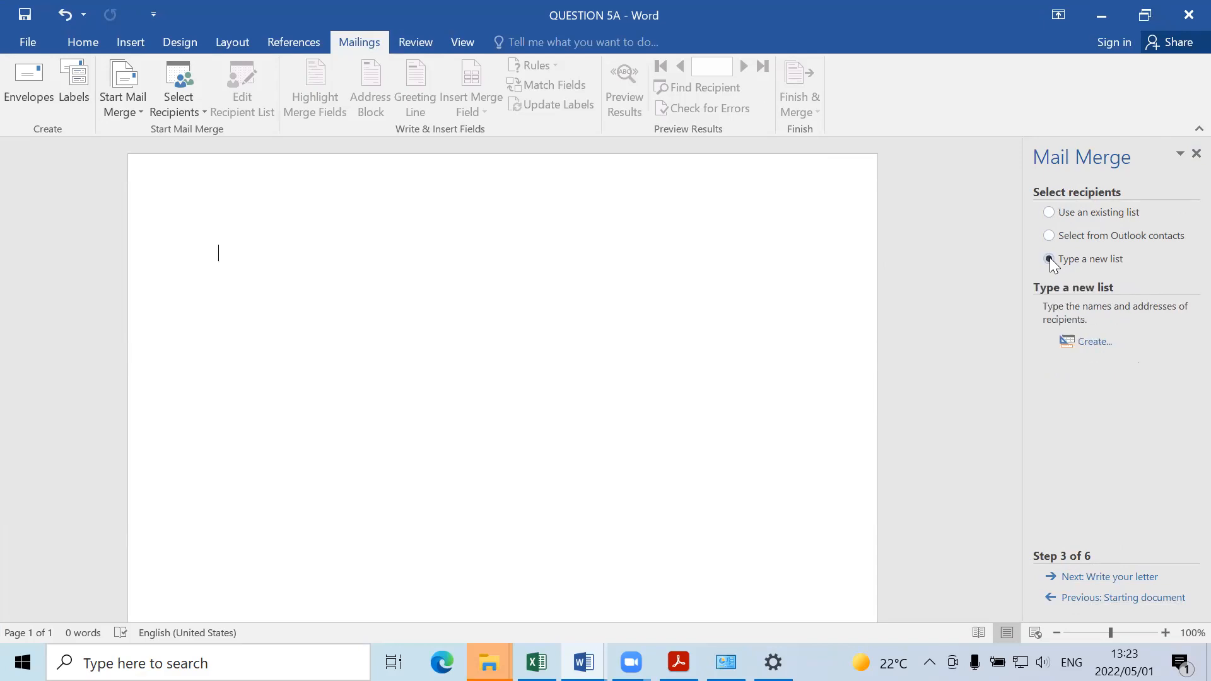
left_click(1093, 342)
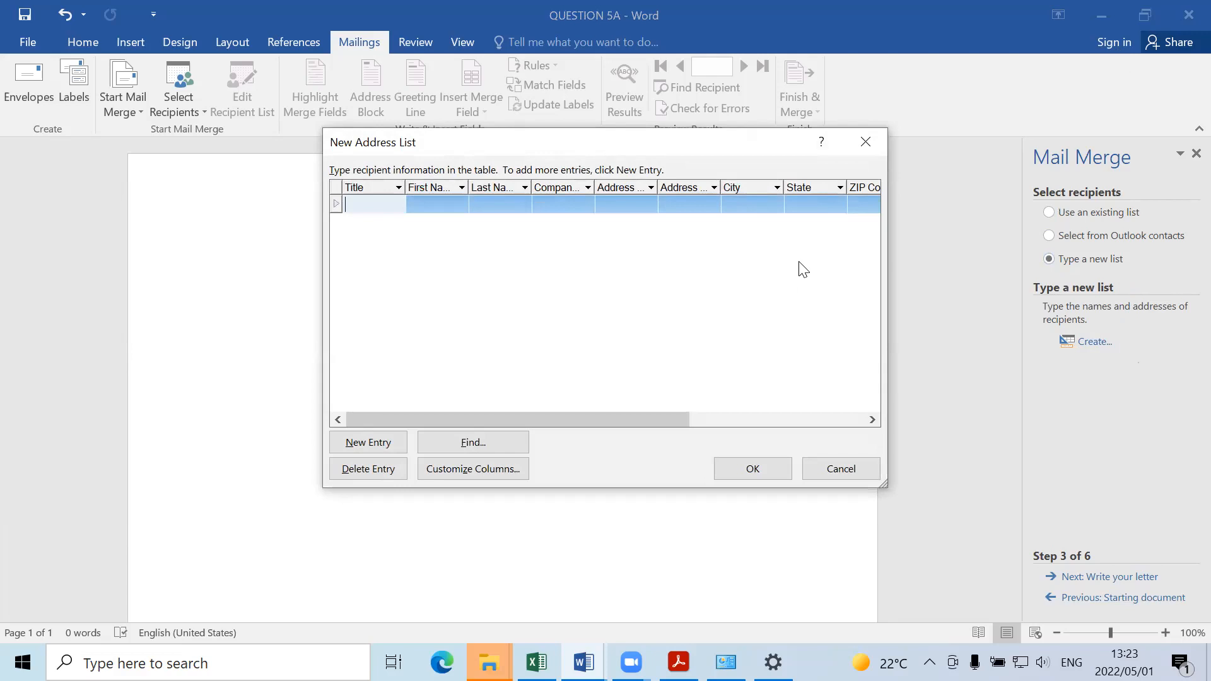
Step: Cancel New Address List, restore Word's window and stretch it to full screen height
left_click(829, 470)
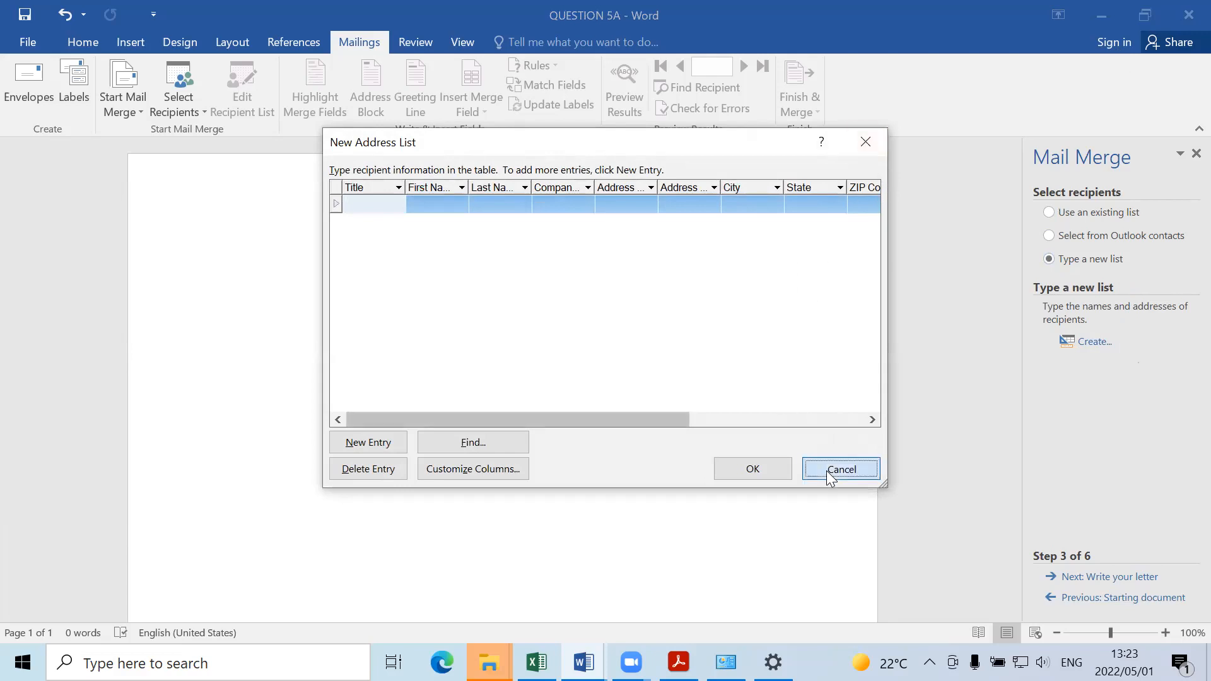
left_click(1146, 16)
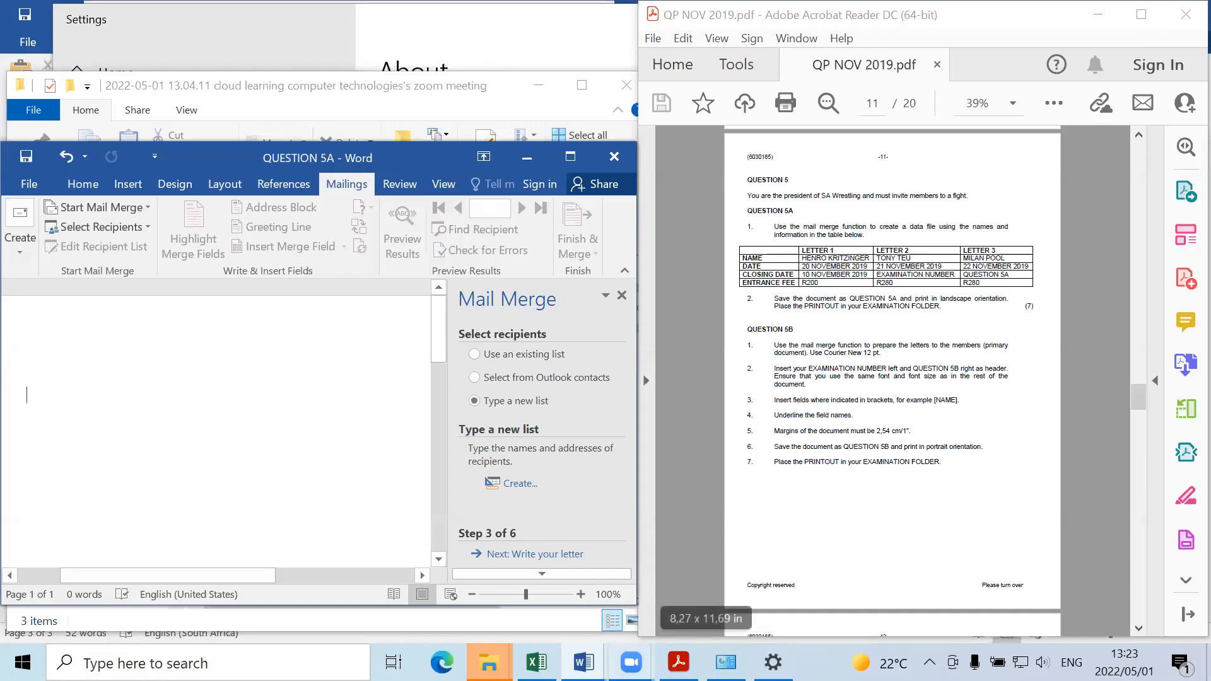
left_click(690, 611)
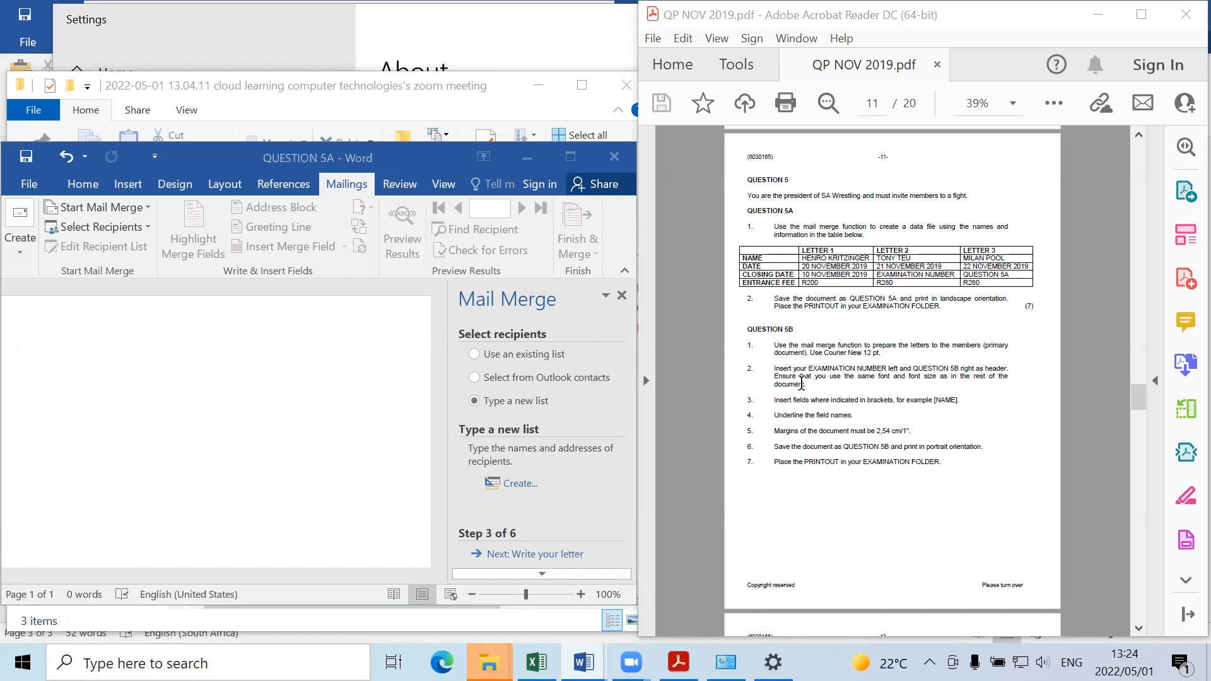
double_click(474, 143)
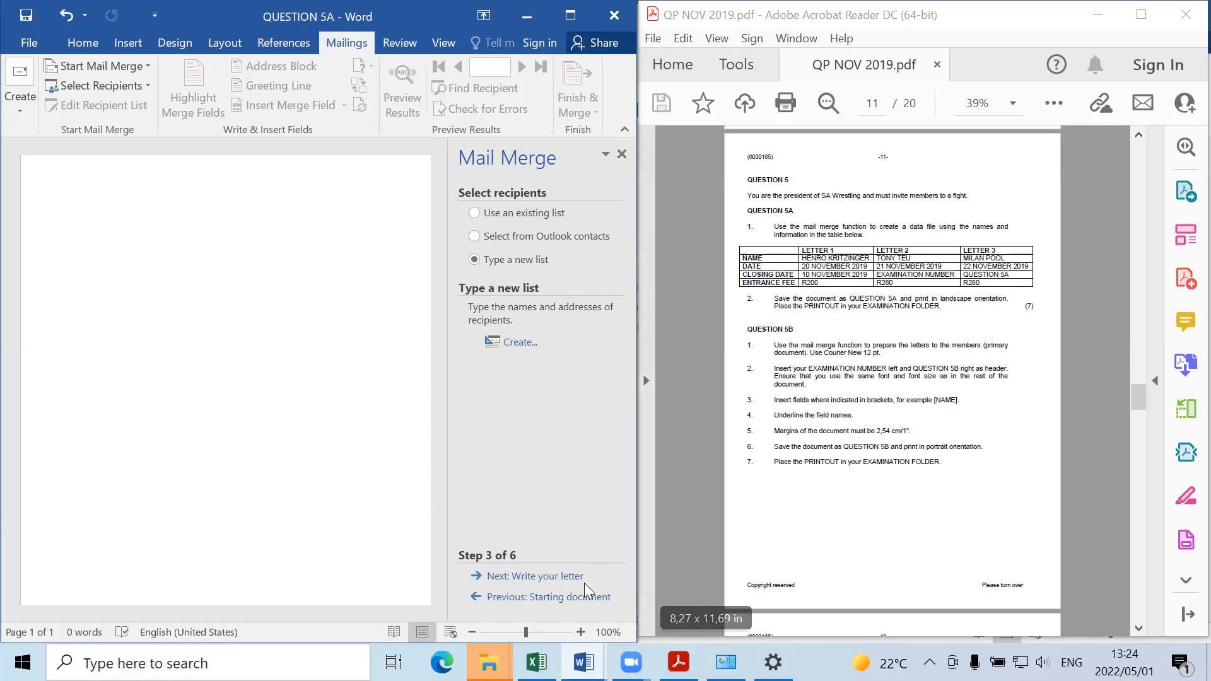
Step: Reopen New Address List with Create... and open Customize Columns
left_click(529, 342)
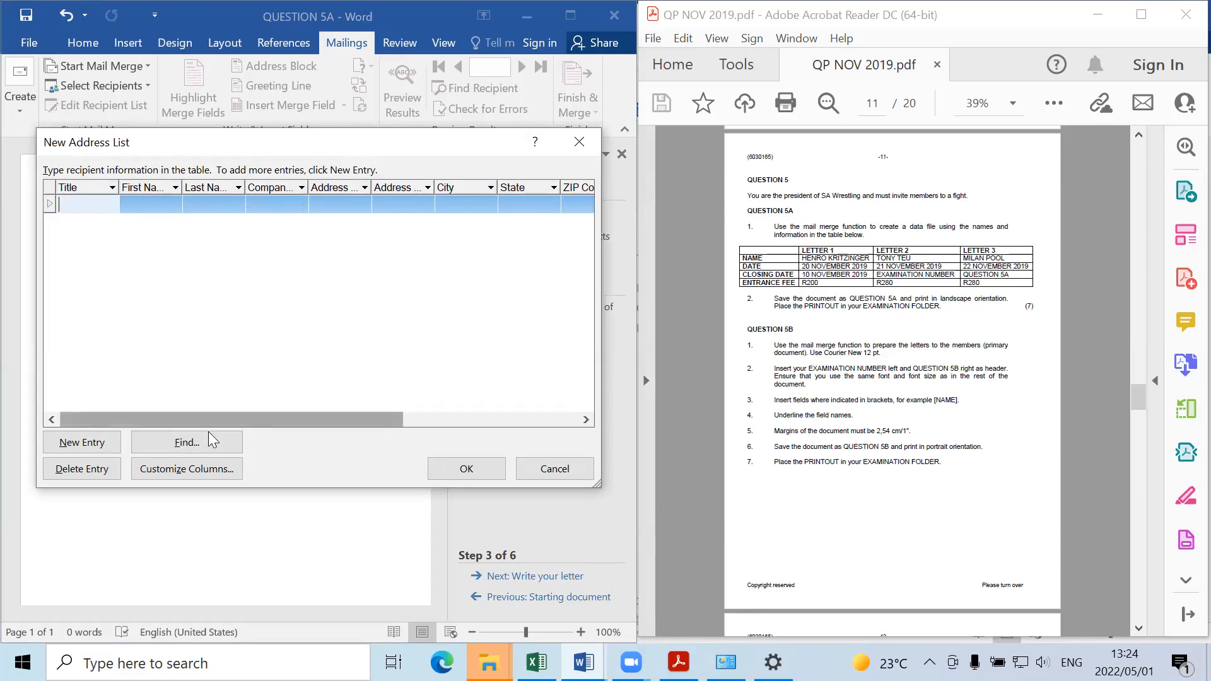
left_click(181, 479)
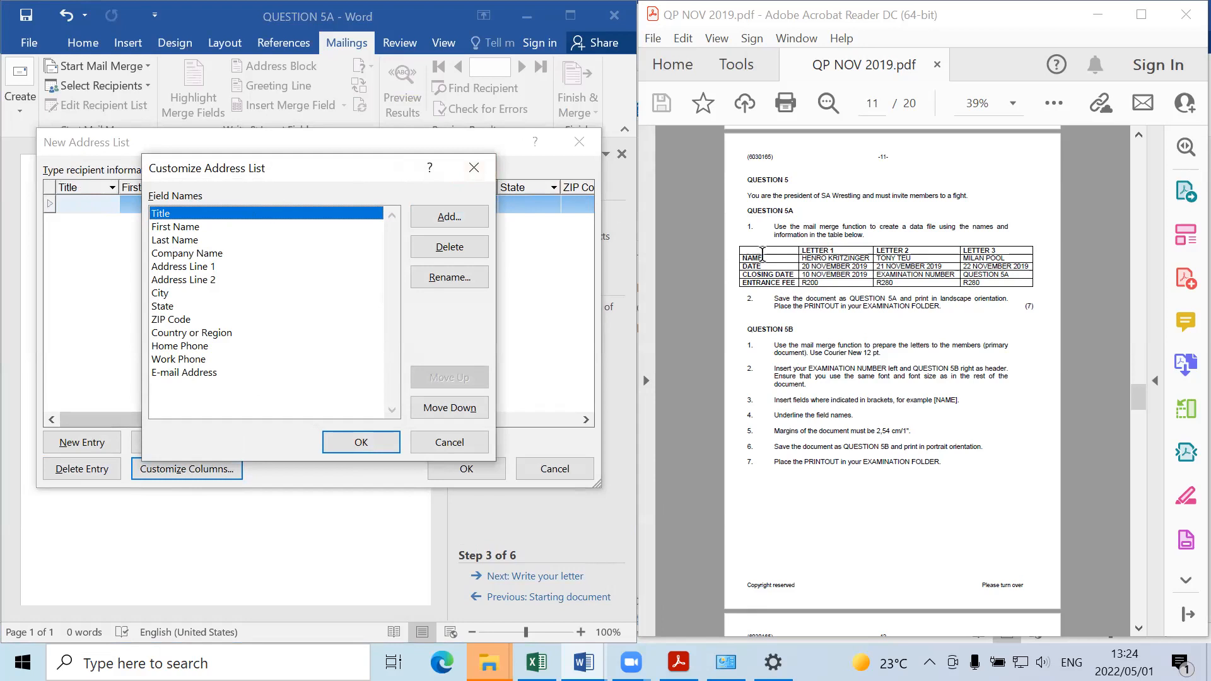
Step: Delete the E-mail Address, Work Phone, Home Phone, Country or Region and ZIP Code fields
left_click(186, 374)
left_click(463, 251)
left_click(578, 384)
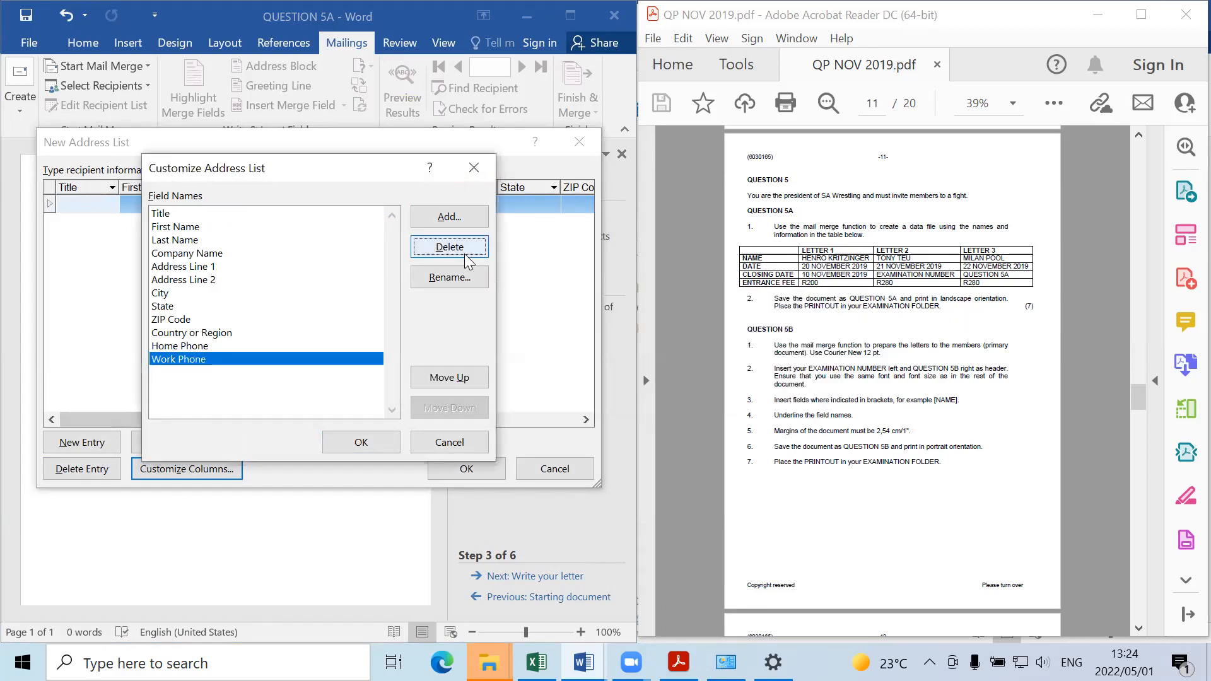
left_click(455, 250)
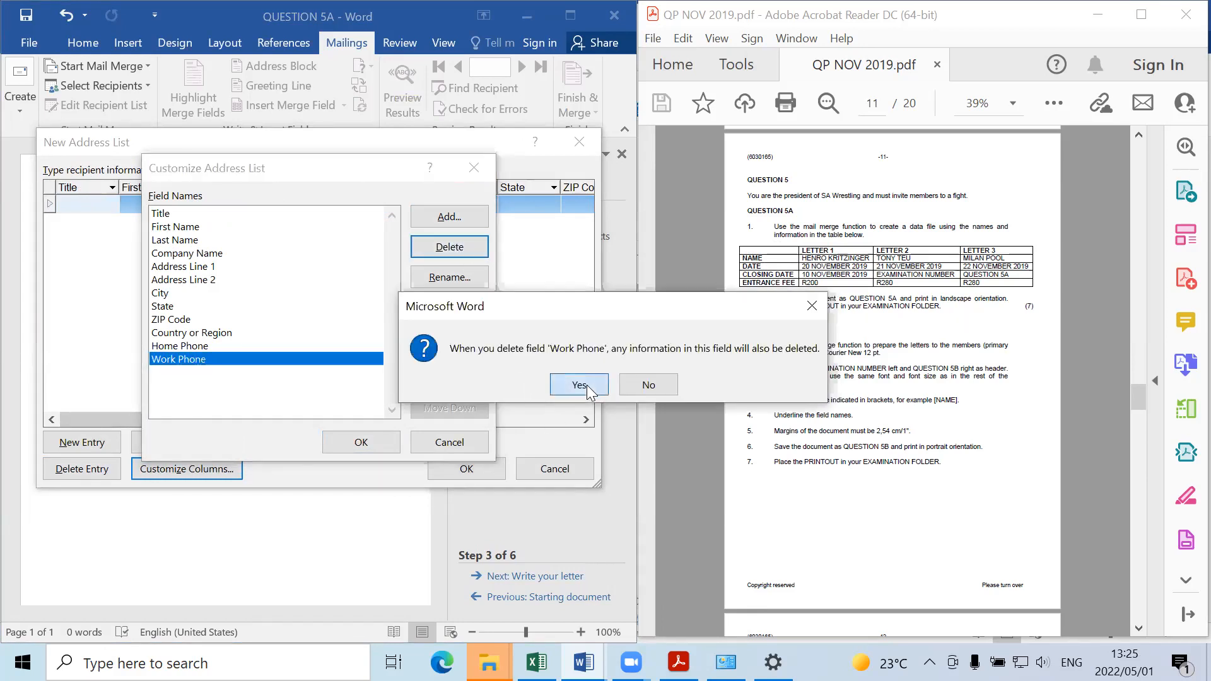
left_click(575, 384)
left_click(468, 251)
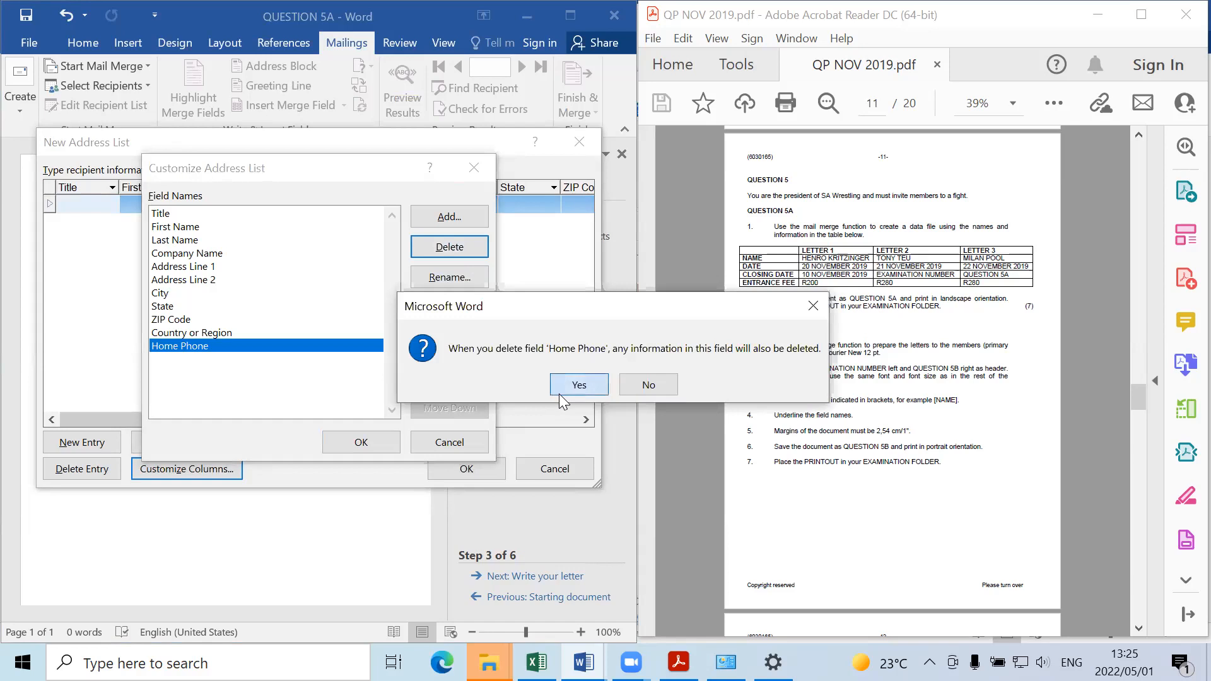
left_click(575, 384)
left_click(454, 253)
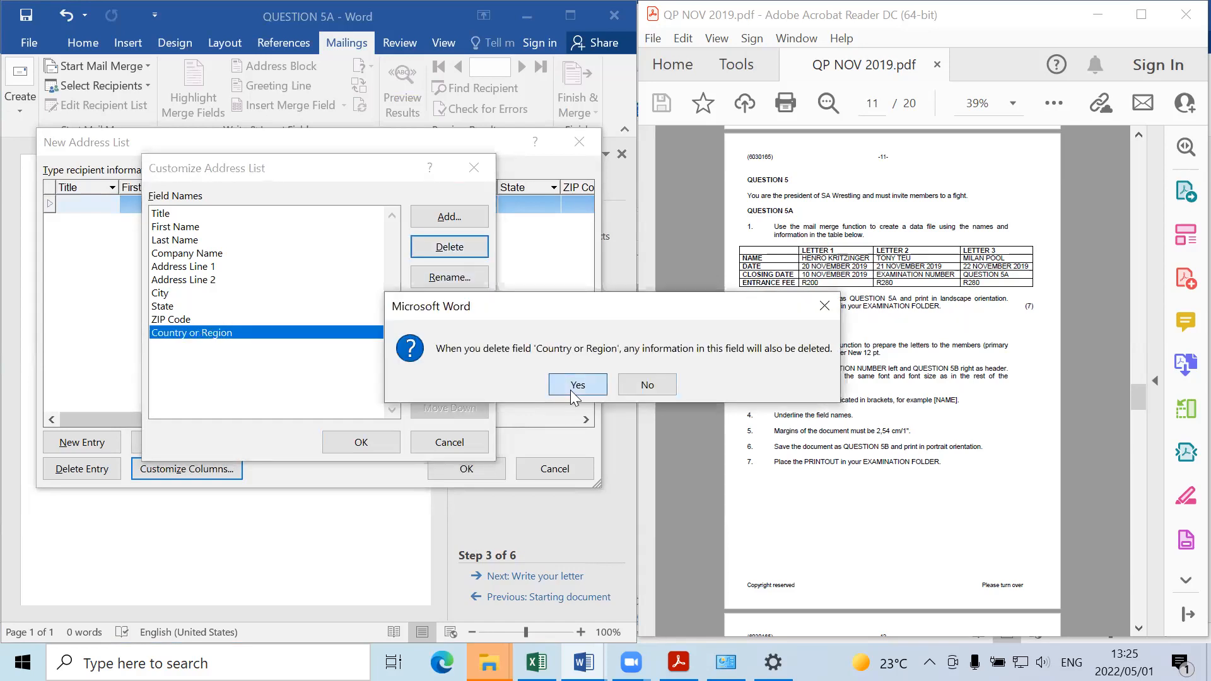
left_click(572, 389)
left_click(451, 247)
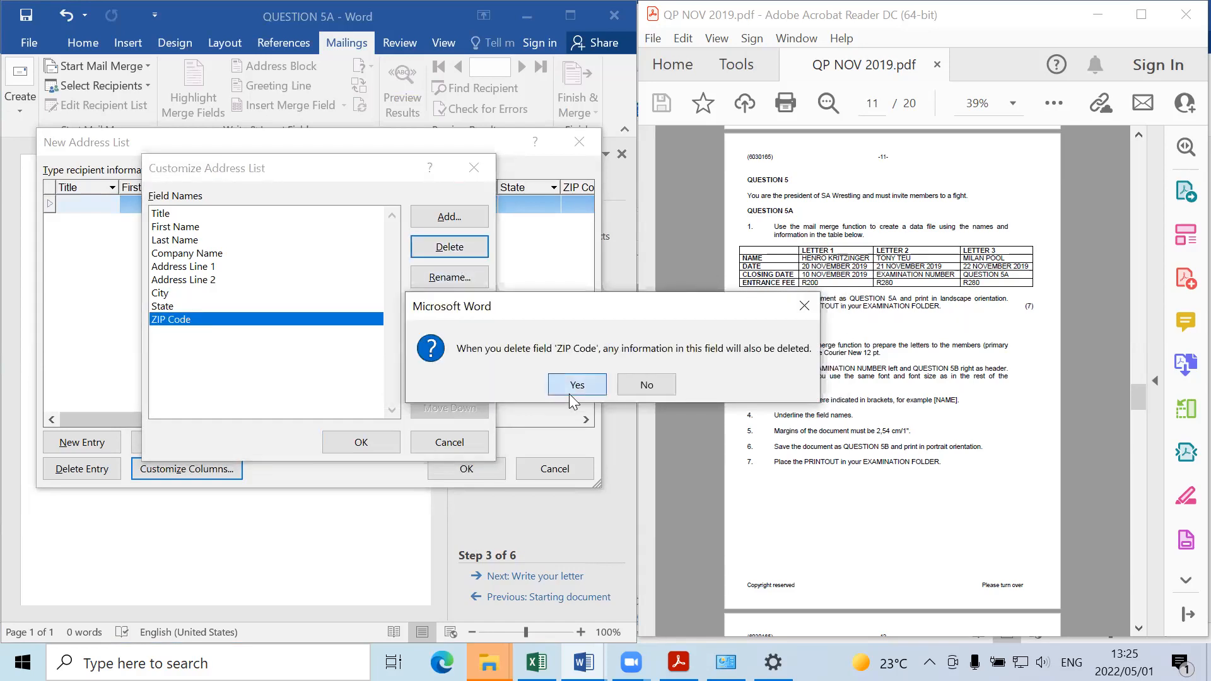
left_click(574, 384)
Step: Delete the State, City, Address Line 2, Address Line 1 and Company Name fields
left_click(451, 249)
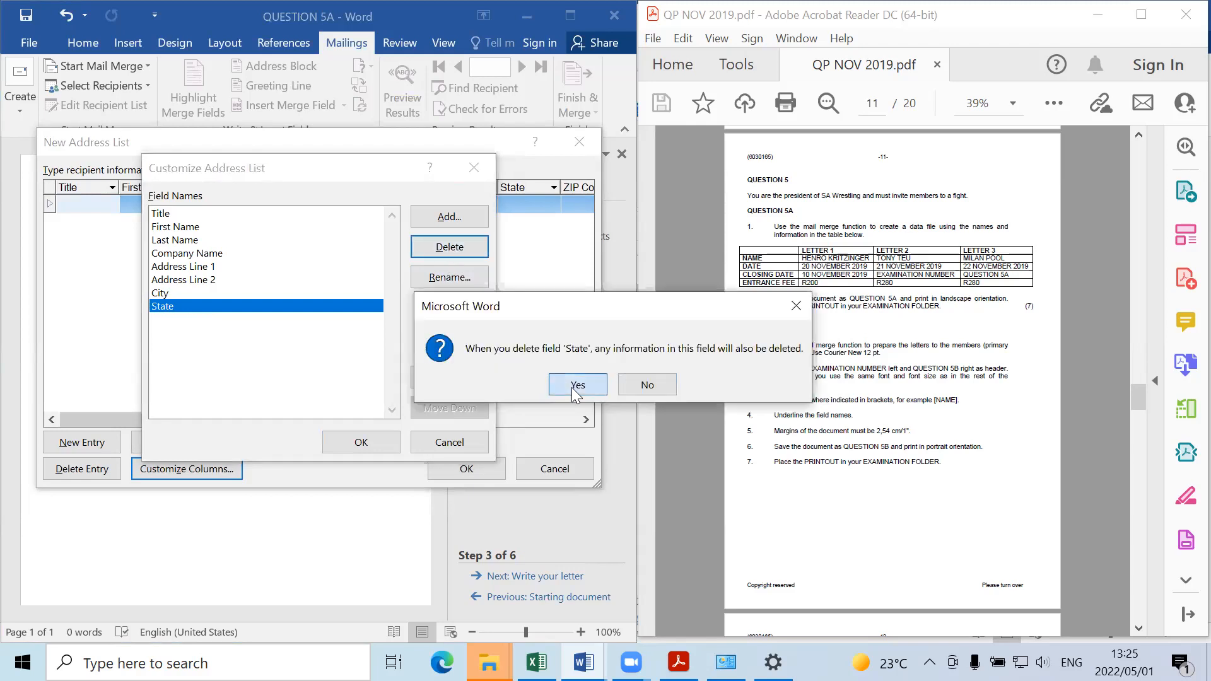
left_click(575, 385)
left_click(452, 251)
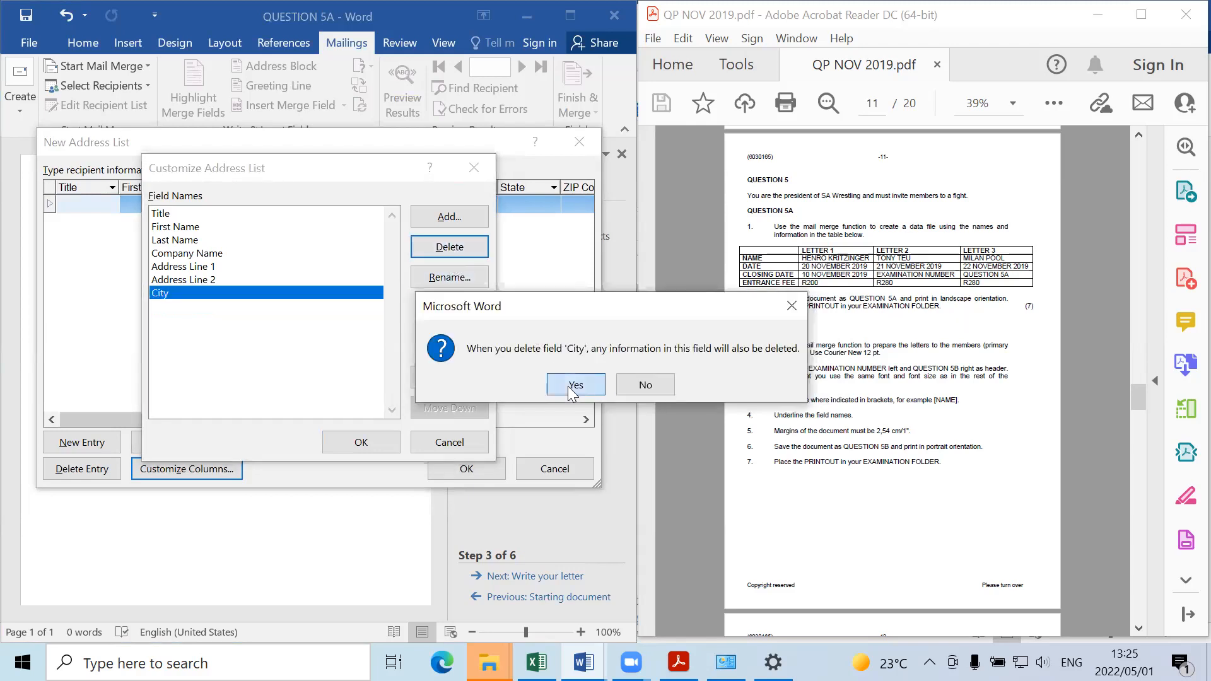
left_click(575, 384)
left_click(451, 248)
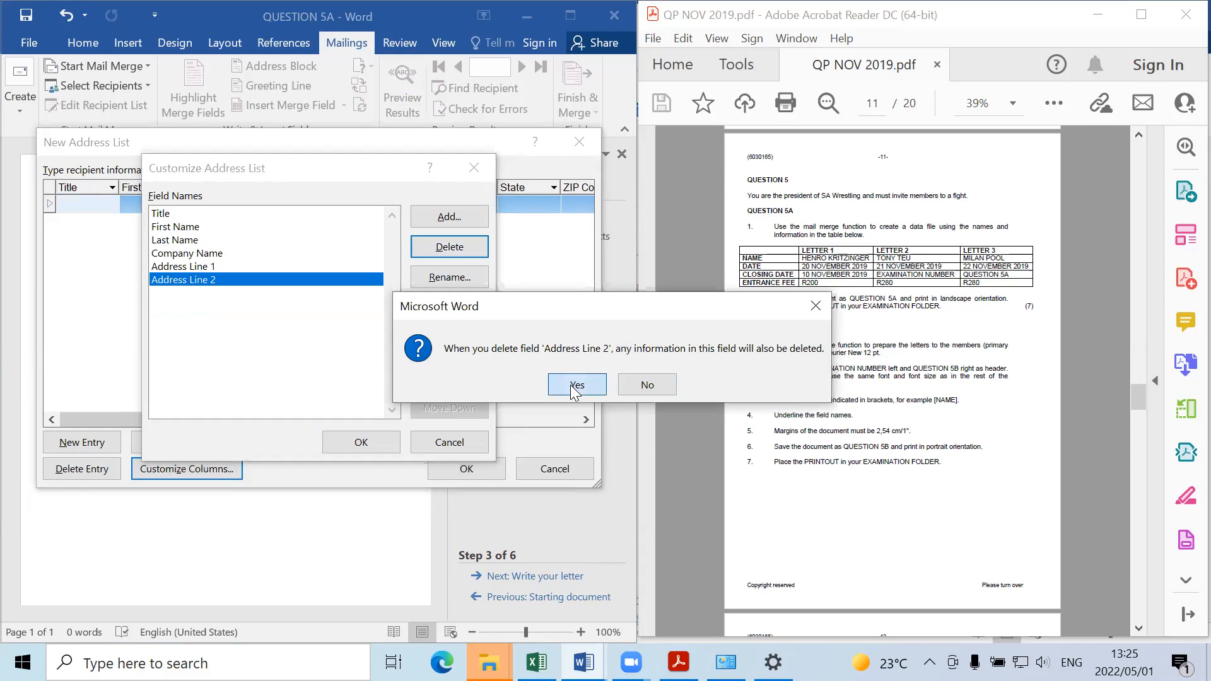
left_click(574, 384)
left_click(458, 251)
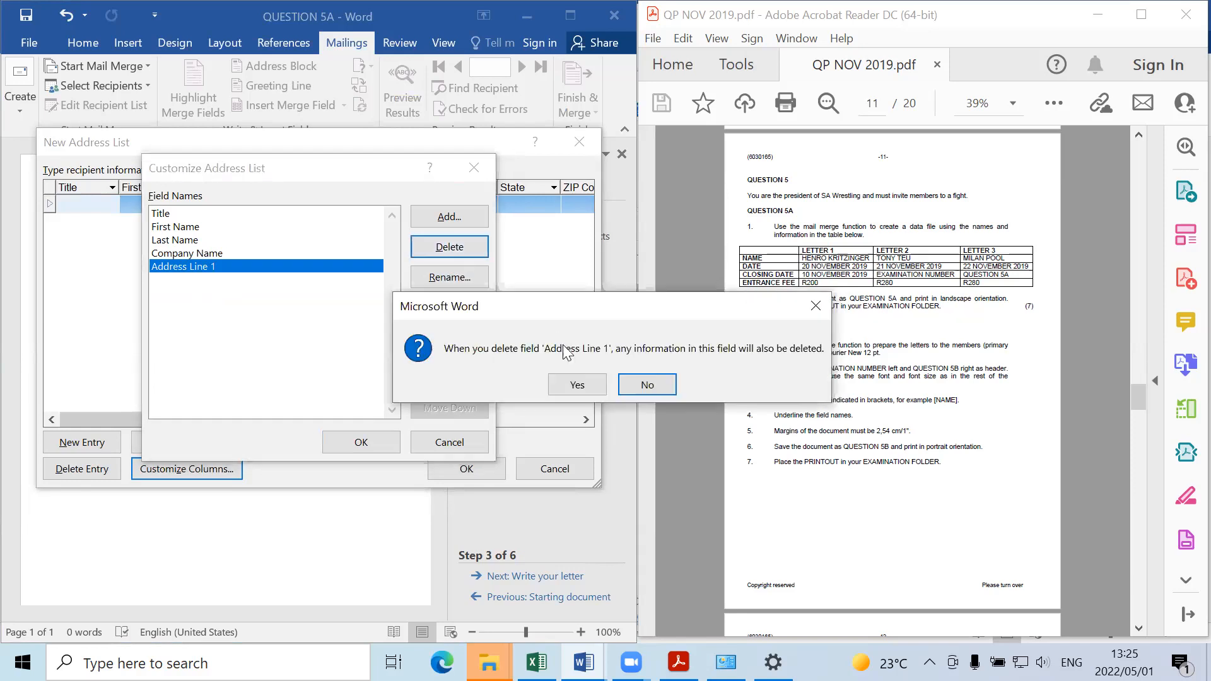
left_click(576, 385)
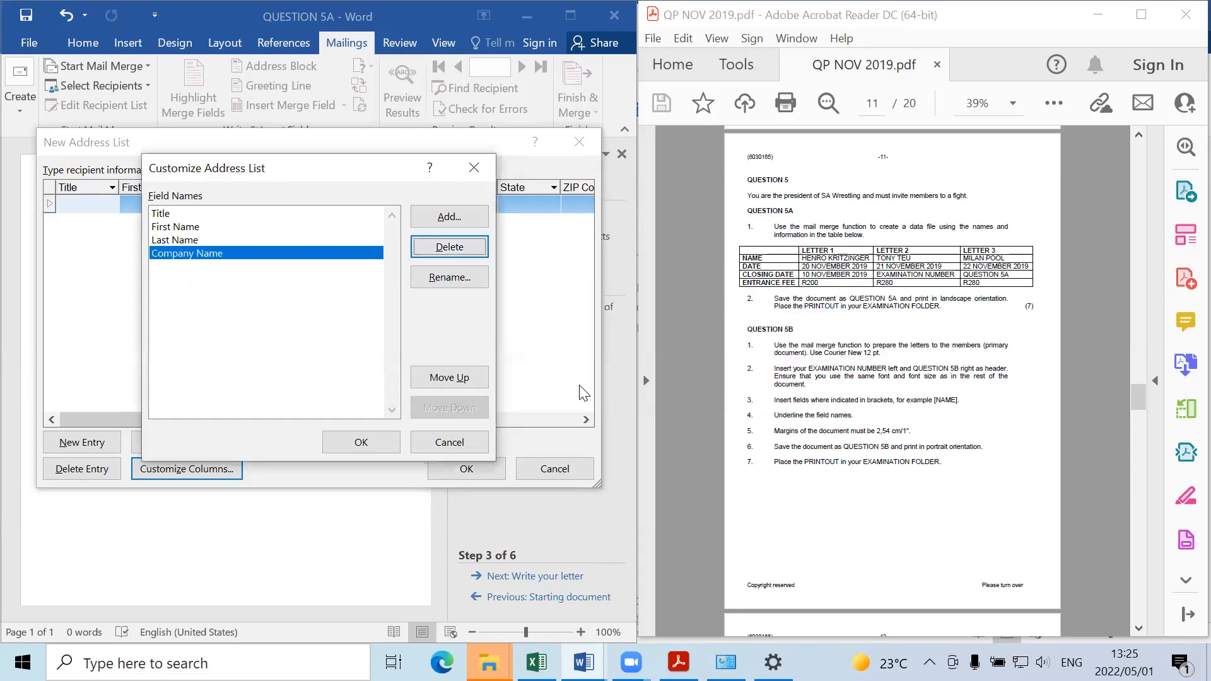
left_click(443, 249)
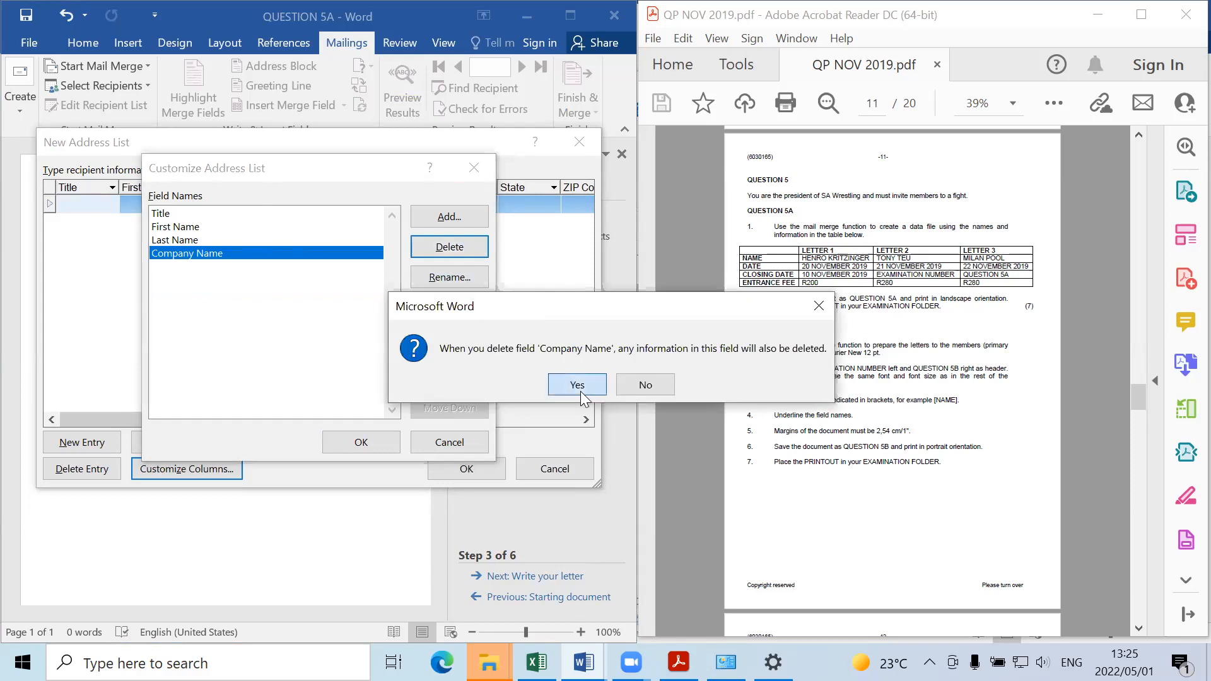
left_click(577, 385)
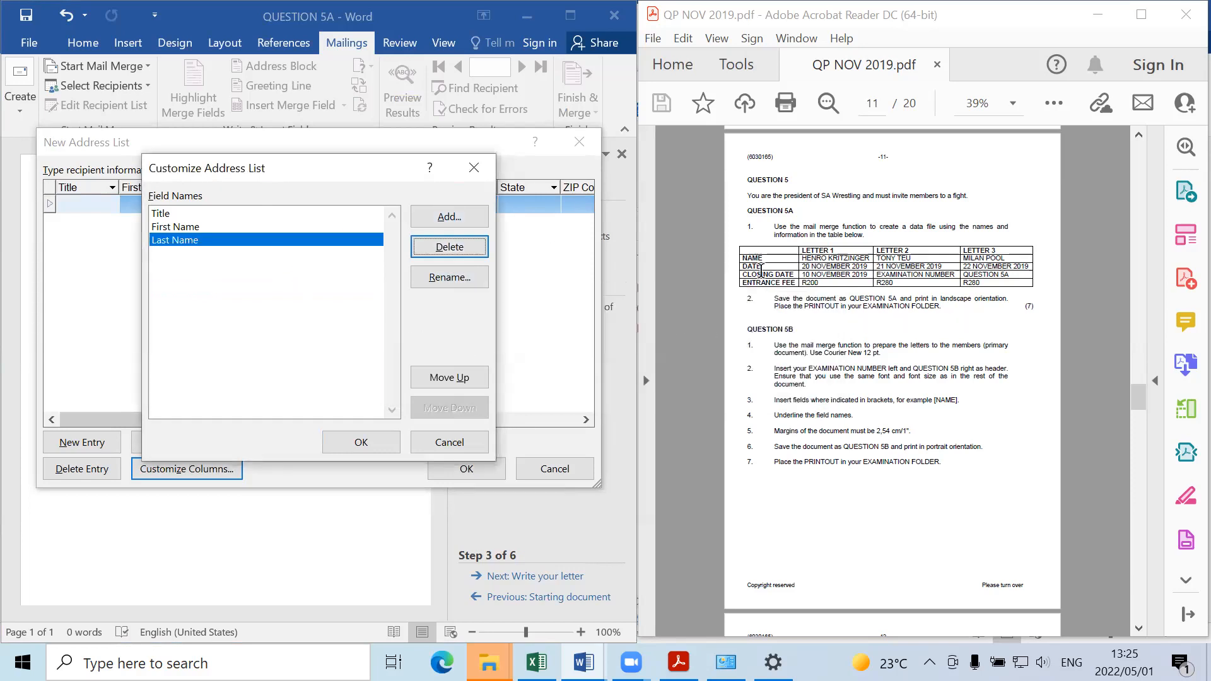
Step: Rename the Title field to NAME and First Name to DATE
left_click(449, 217)
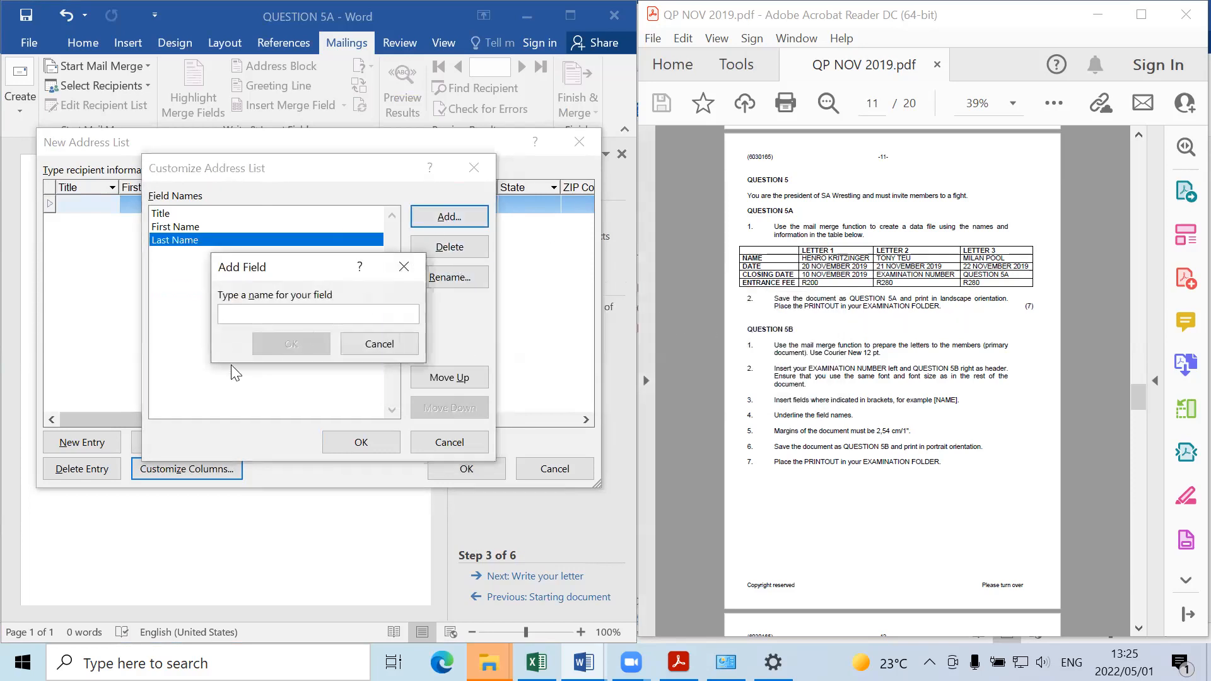
left_click(411, 264)
left_click(183, 213)
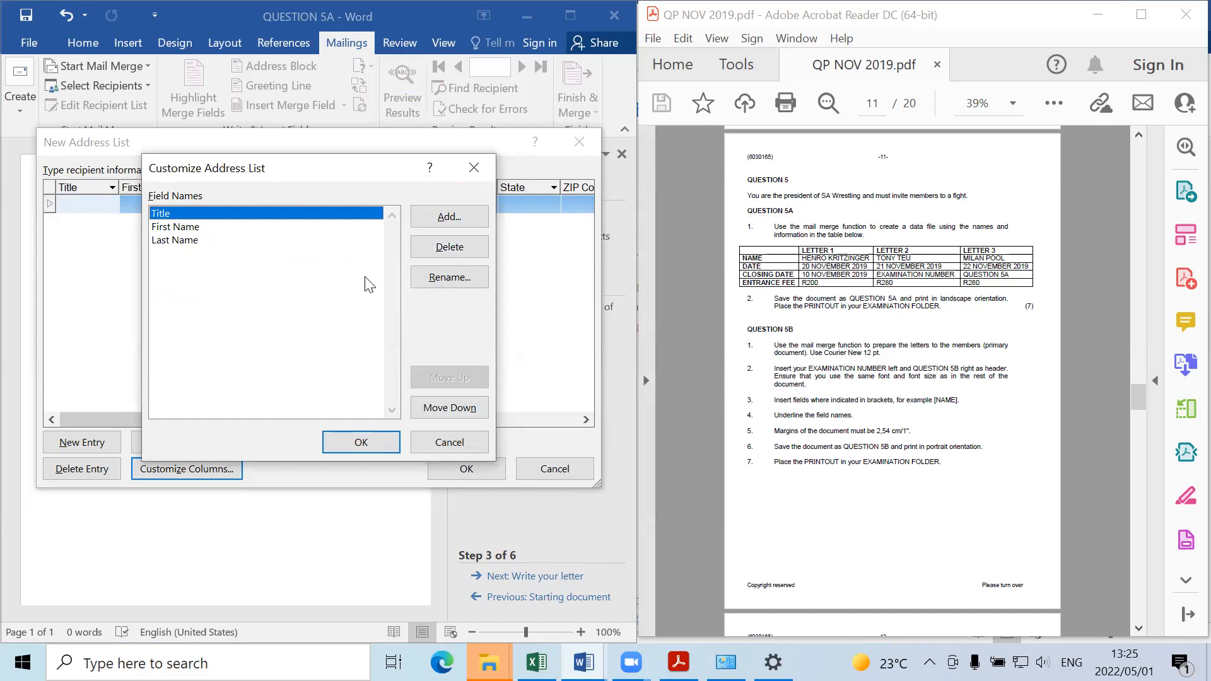
left_click(435, 281)
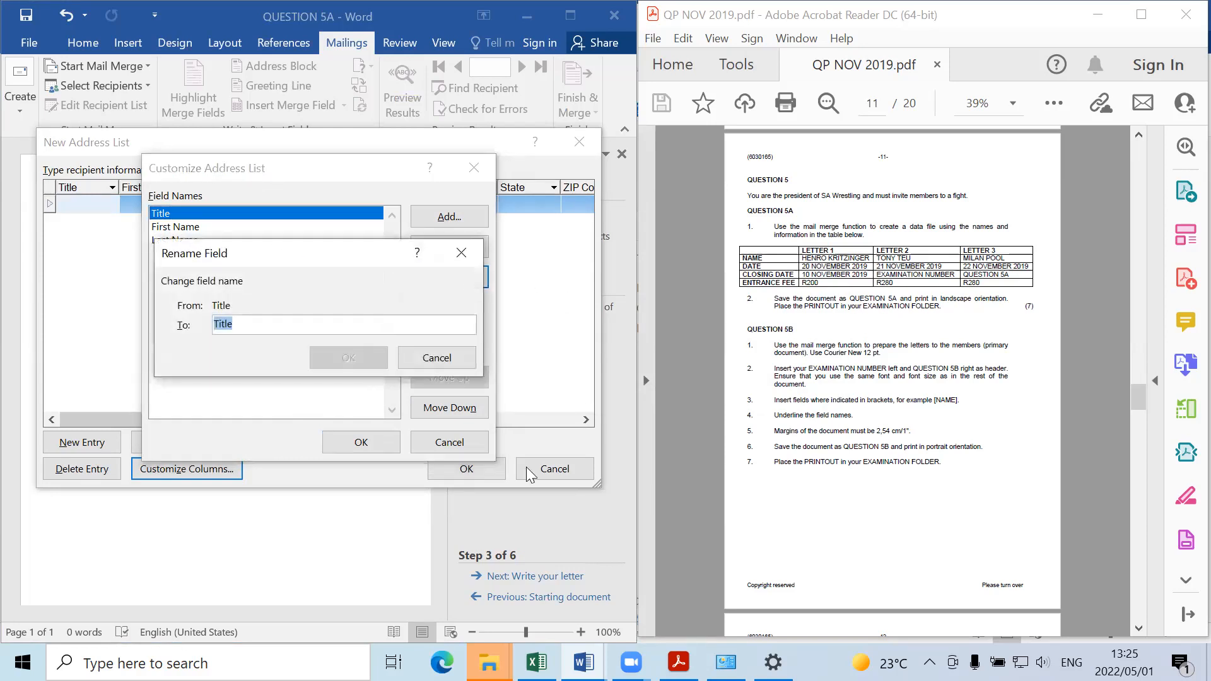
type("NAME")
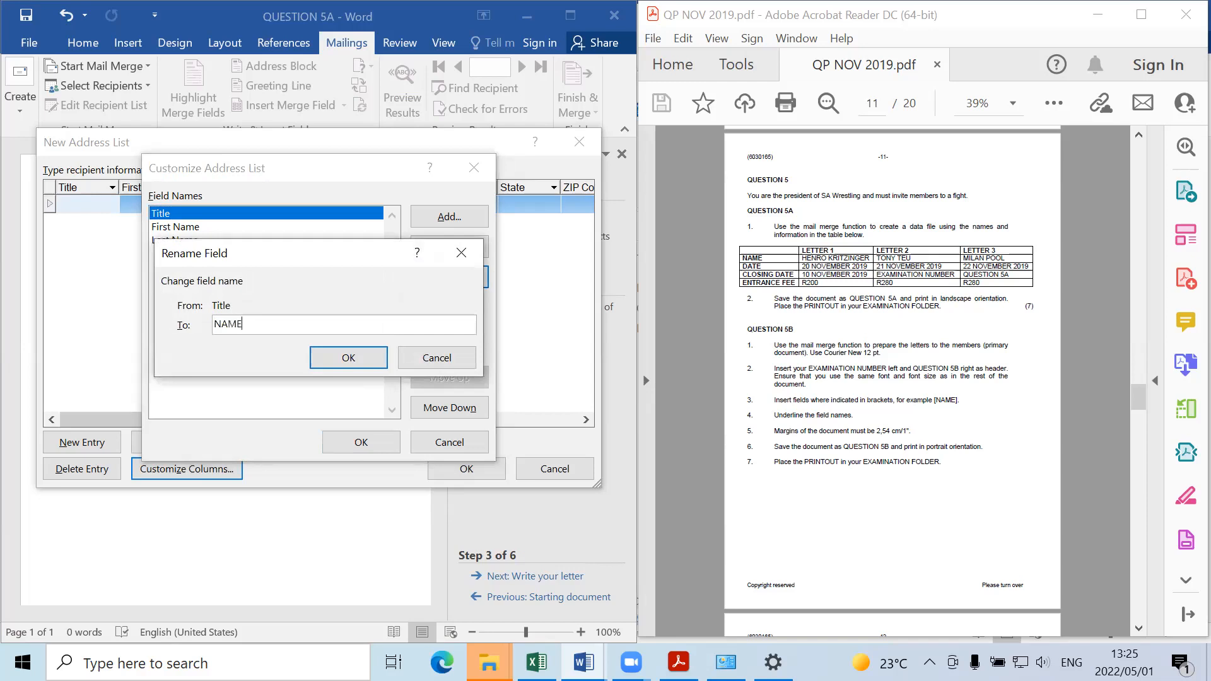
left_click(359, 357)
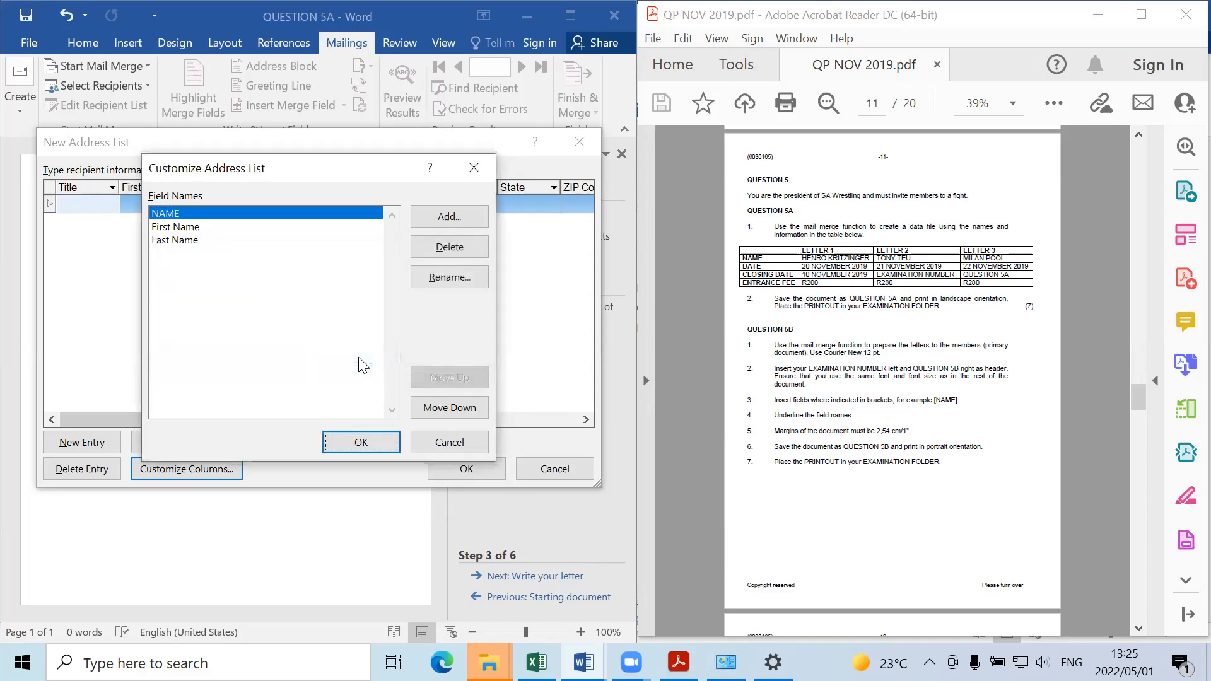
left_click(179, 231)
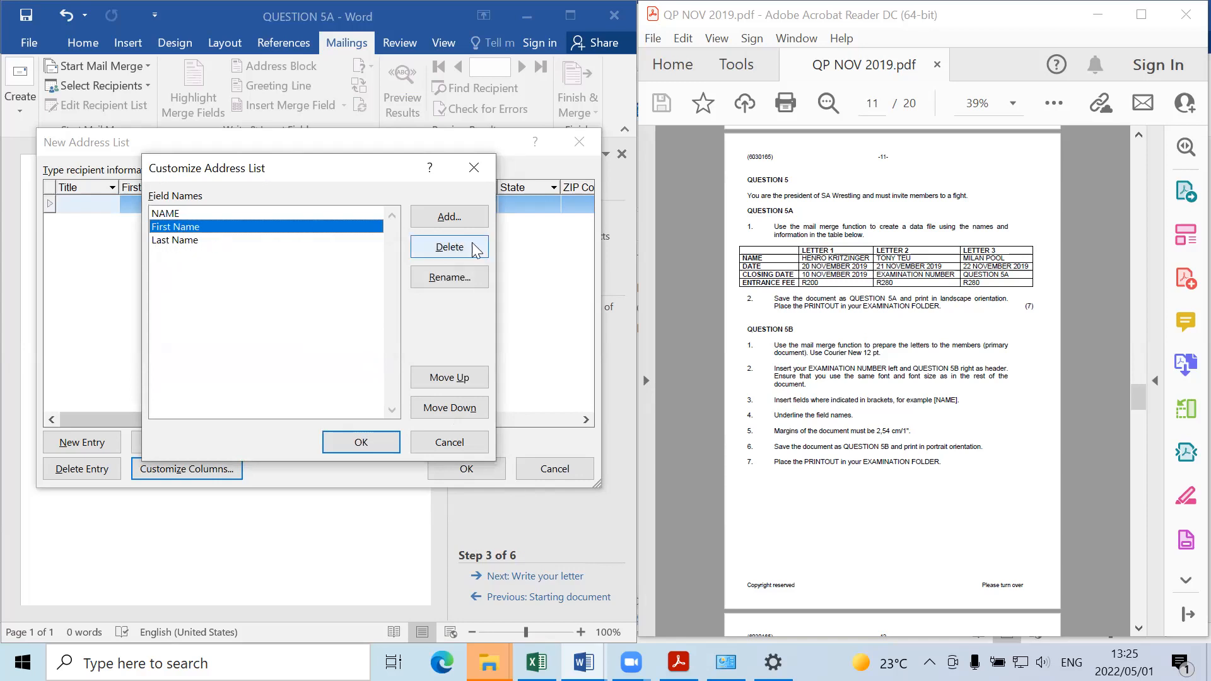
left_click(465, 279)
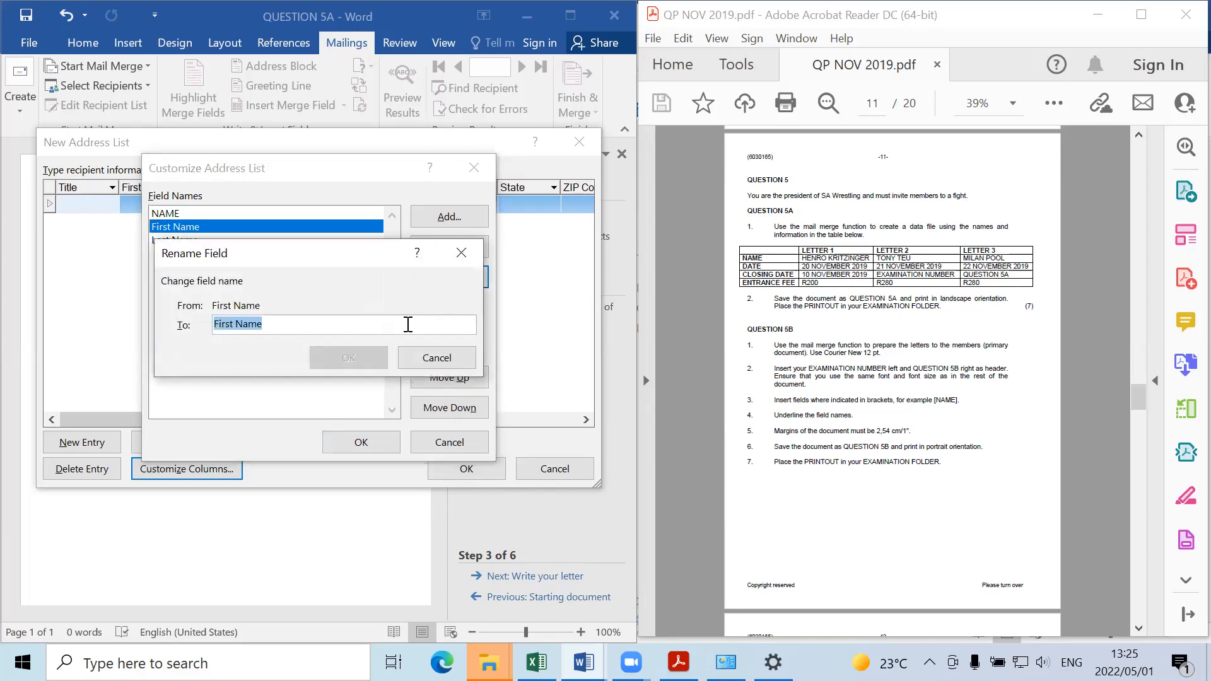
type("DATE")
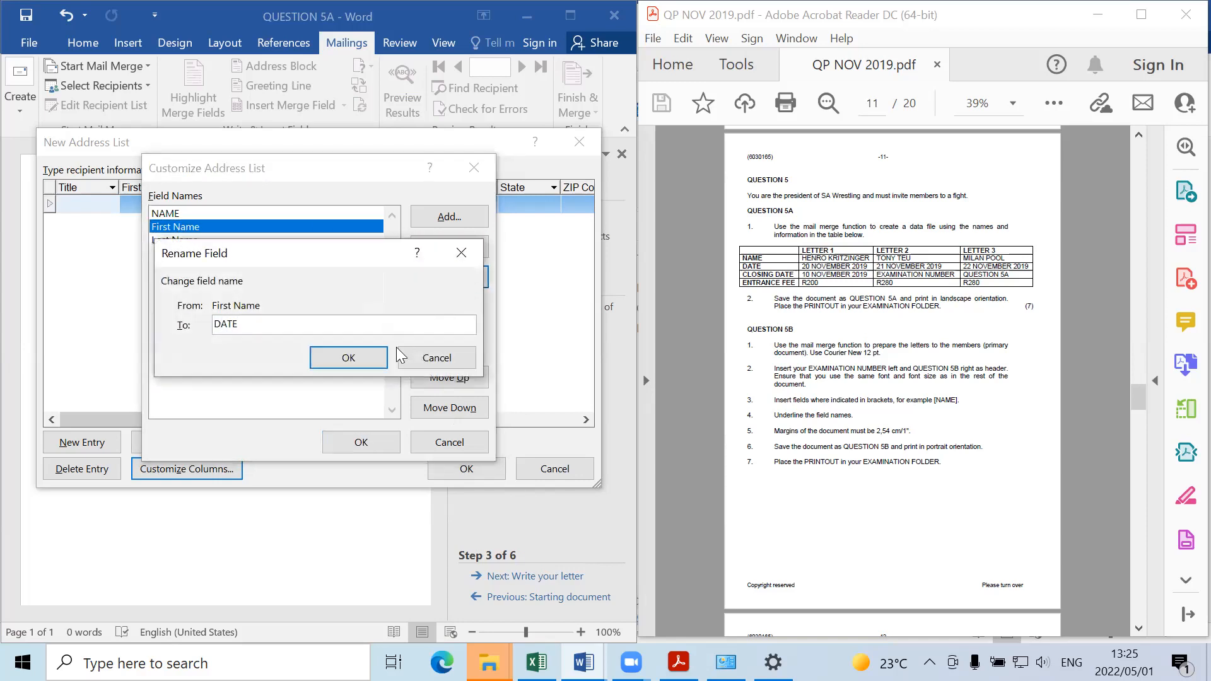
left_click(351, 357)
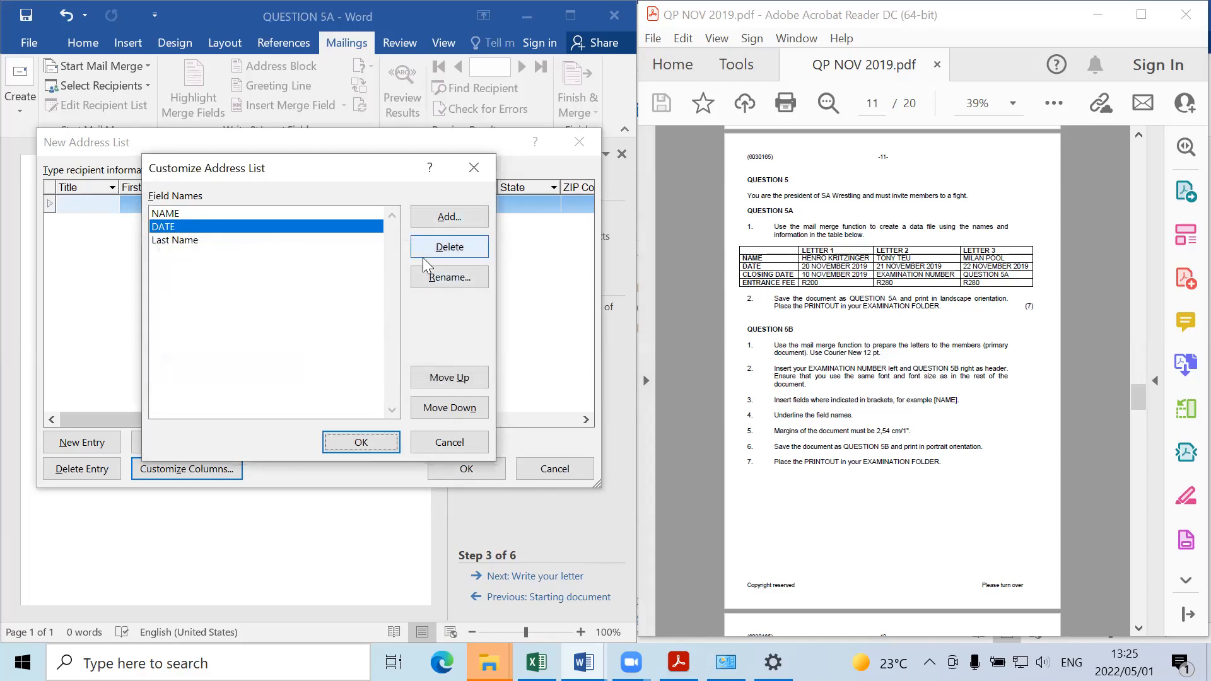
Step: Rename the Last Name field to CLOSING DATE
left_click(198, 240)
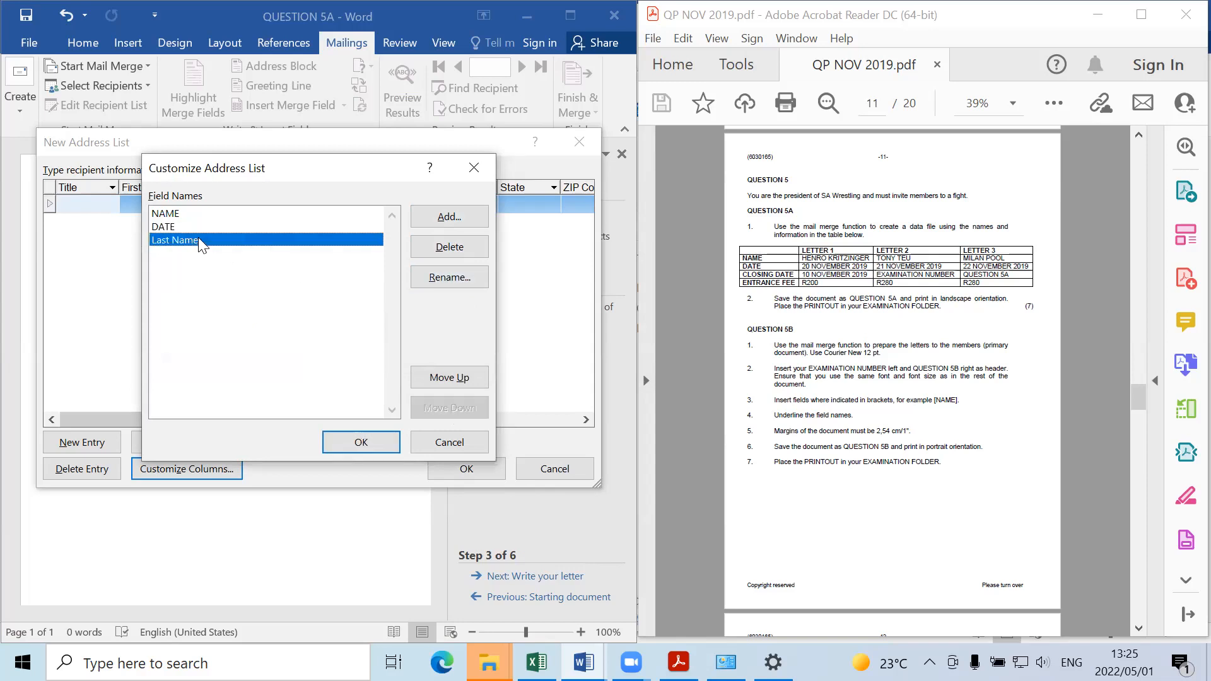
left_click(479, 277)
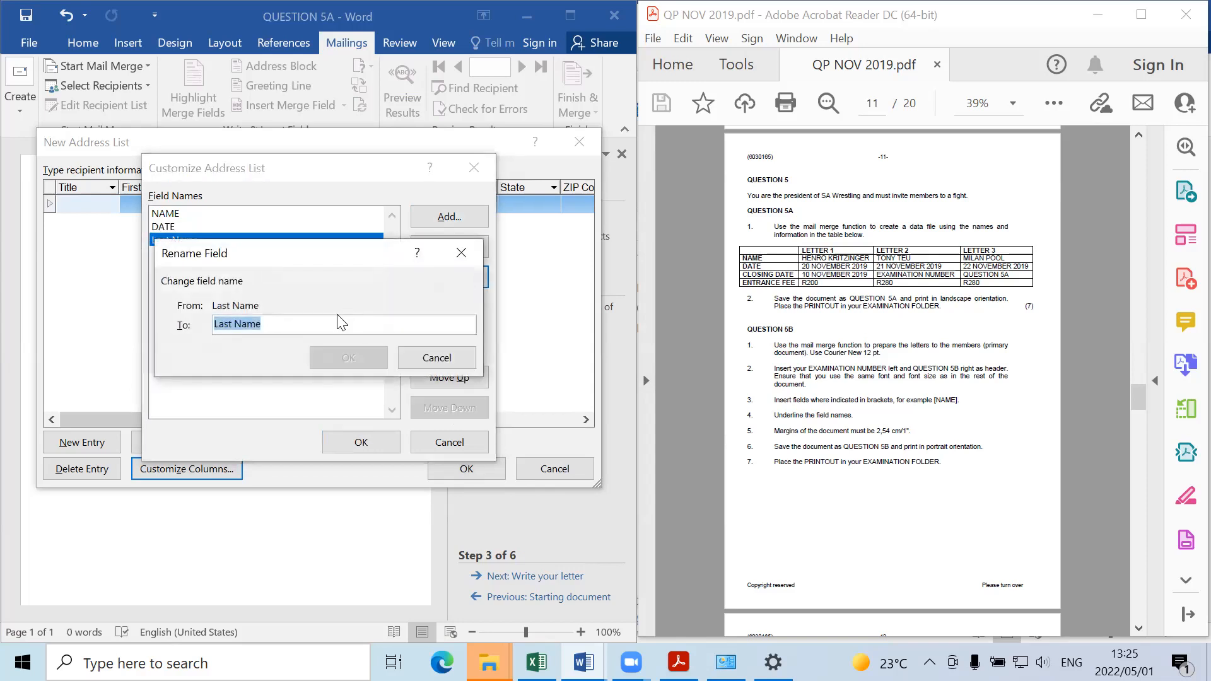
key("BackSpace")
type("C")
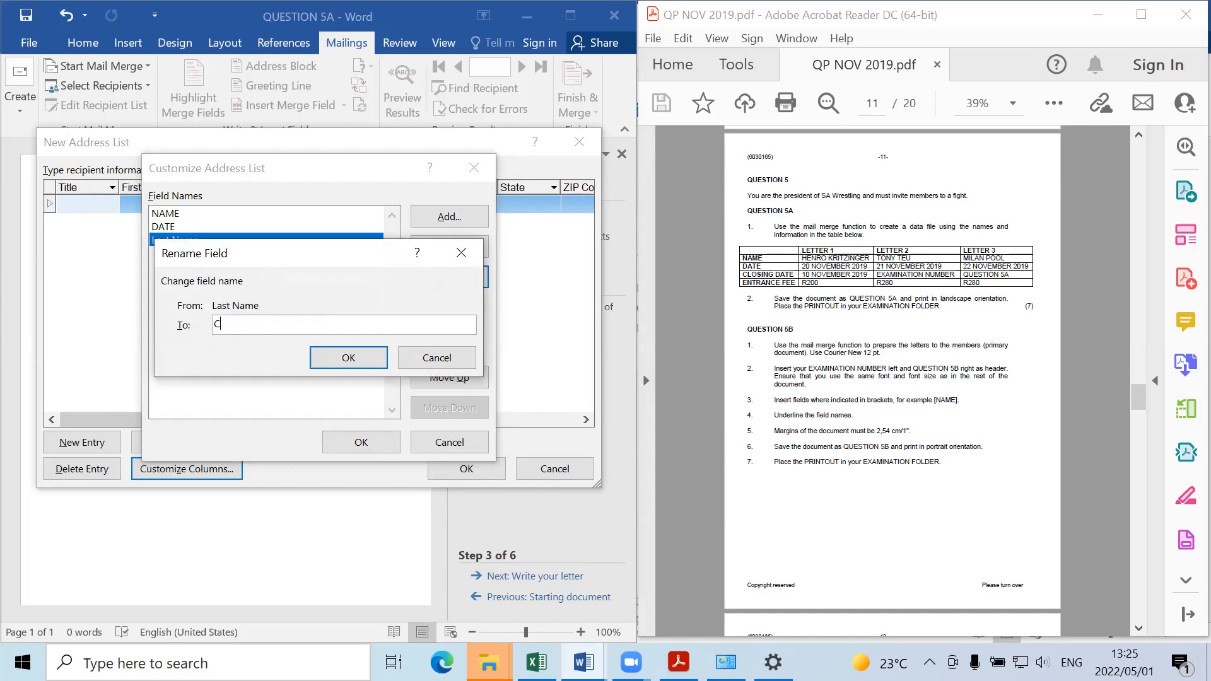
type("LSOI")
key("BackSpace")
key("BackSpace")
key("BackSpace")
key("BackSpace")
type("ING L")
key("BackSpace")
type("DA")
left_click(366, 357)
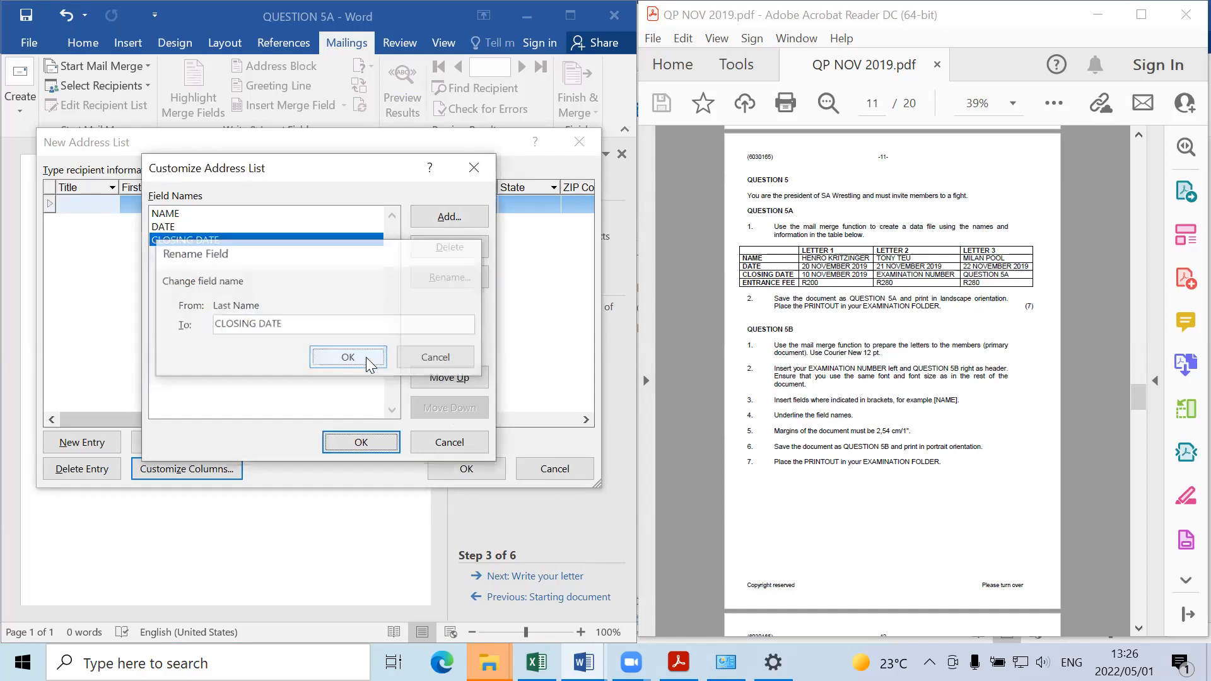
Step: Add an ENTRANCE FEE field, apply the field list and accept the recipient list
left_click(447, 217)
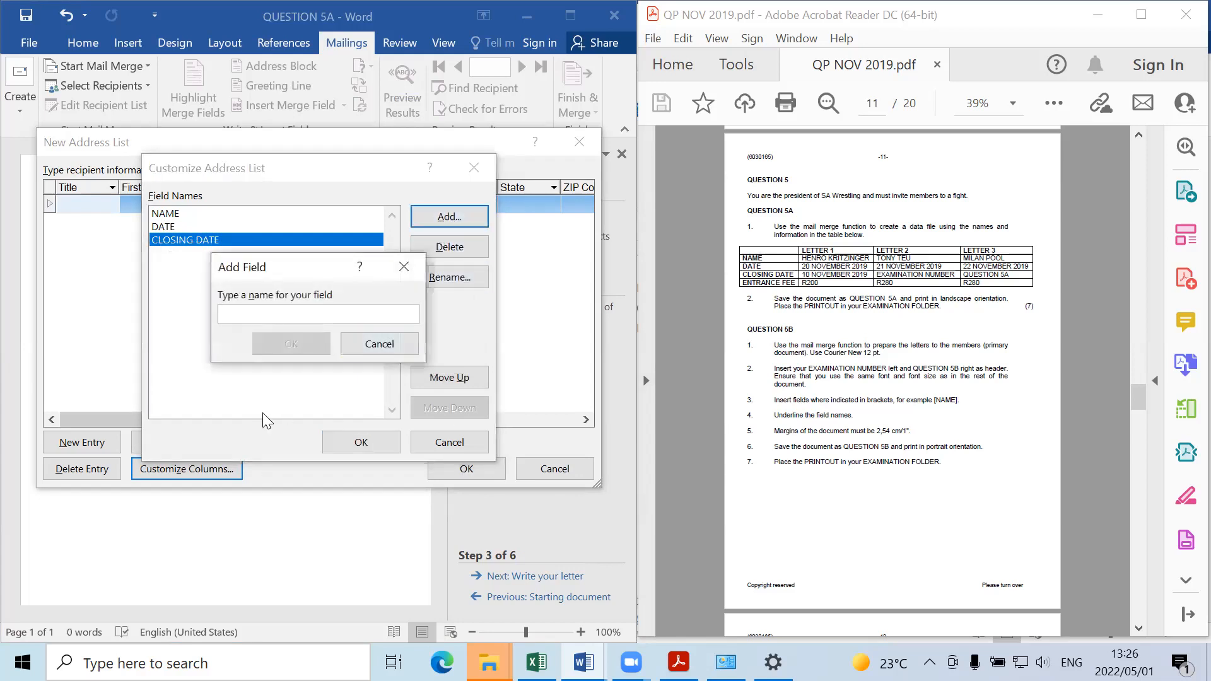
type("ENTRANC")
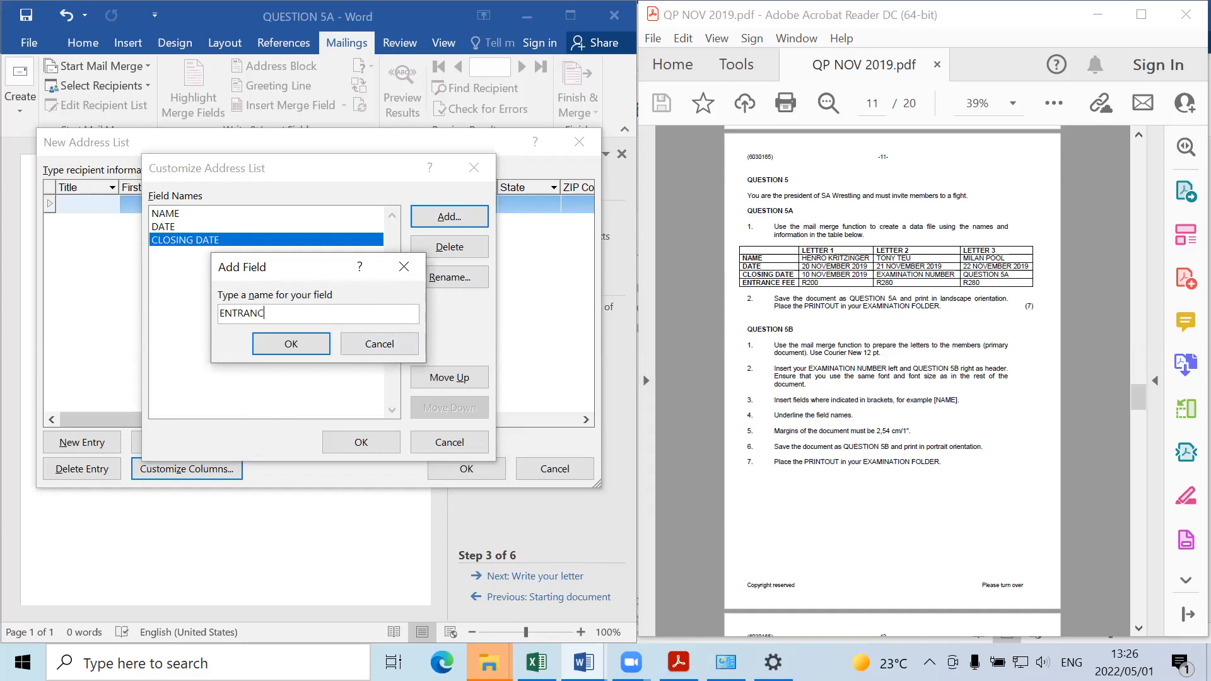
type("E FEE")
left_click(310, 342)
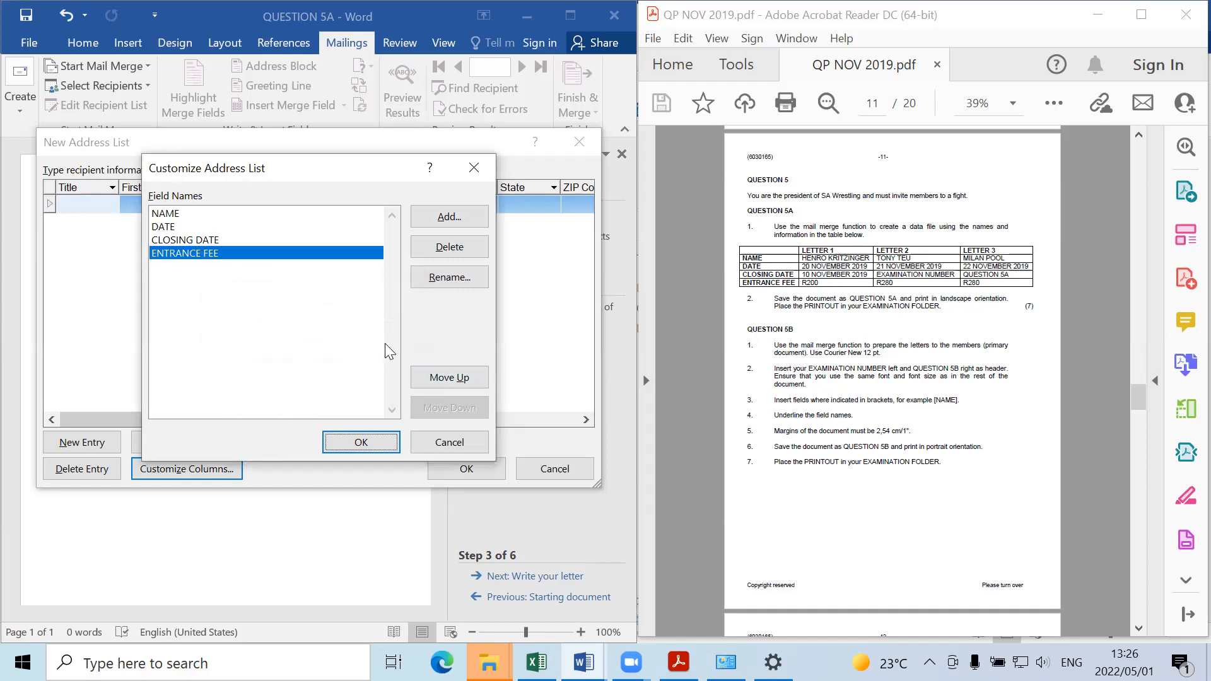
left_click(361, 443)
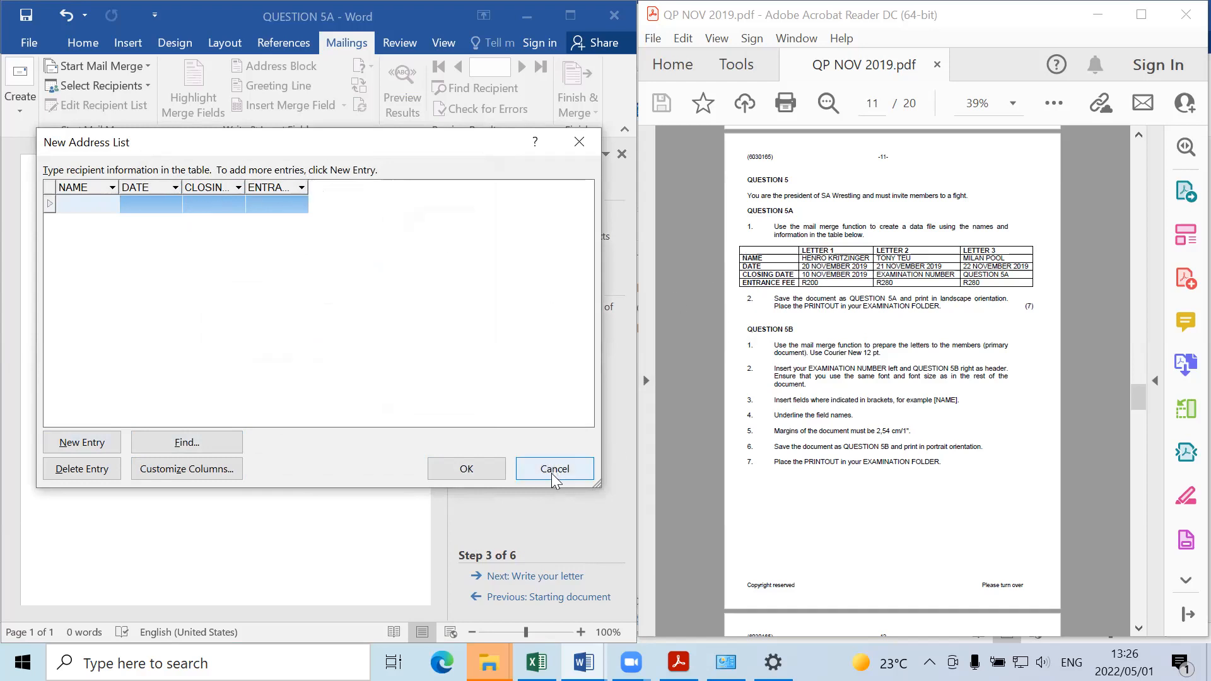
left_click(467, 468)
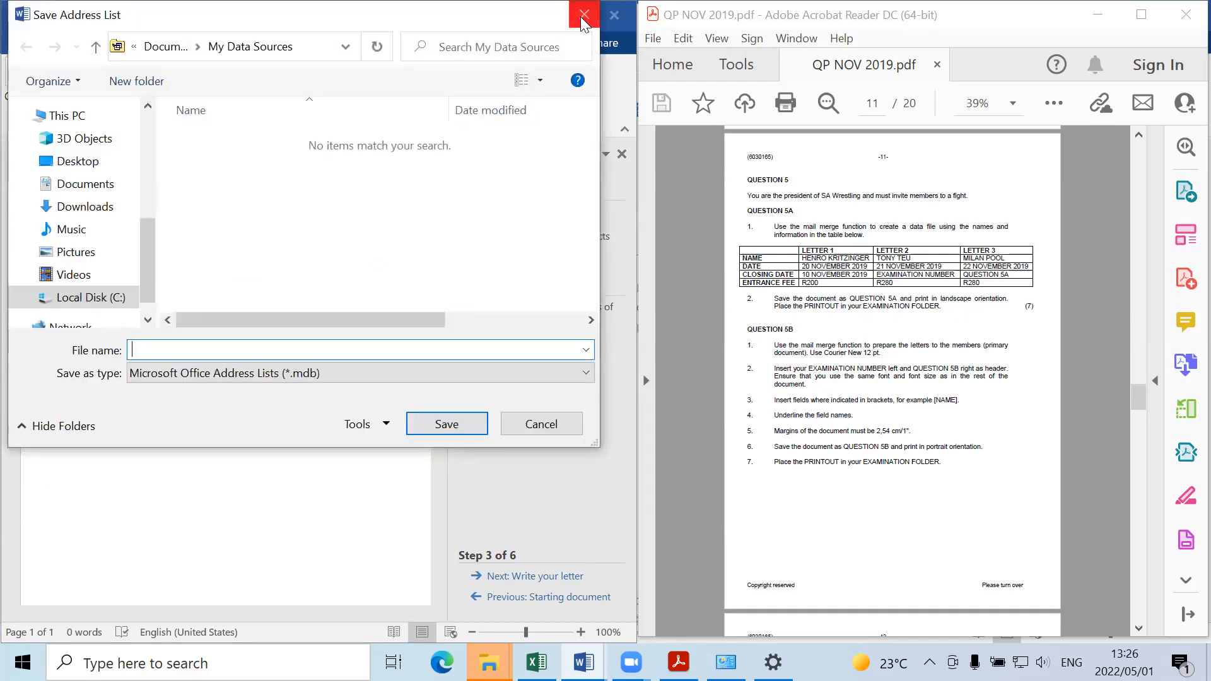
Step: Close the Save Address List dialog and discard the unsaved recipient list
left_click(585, 10)
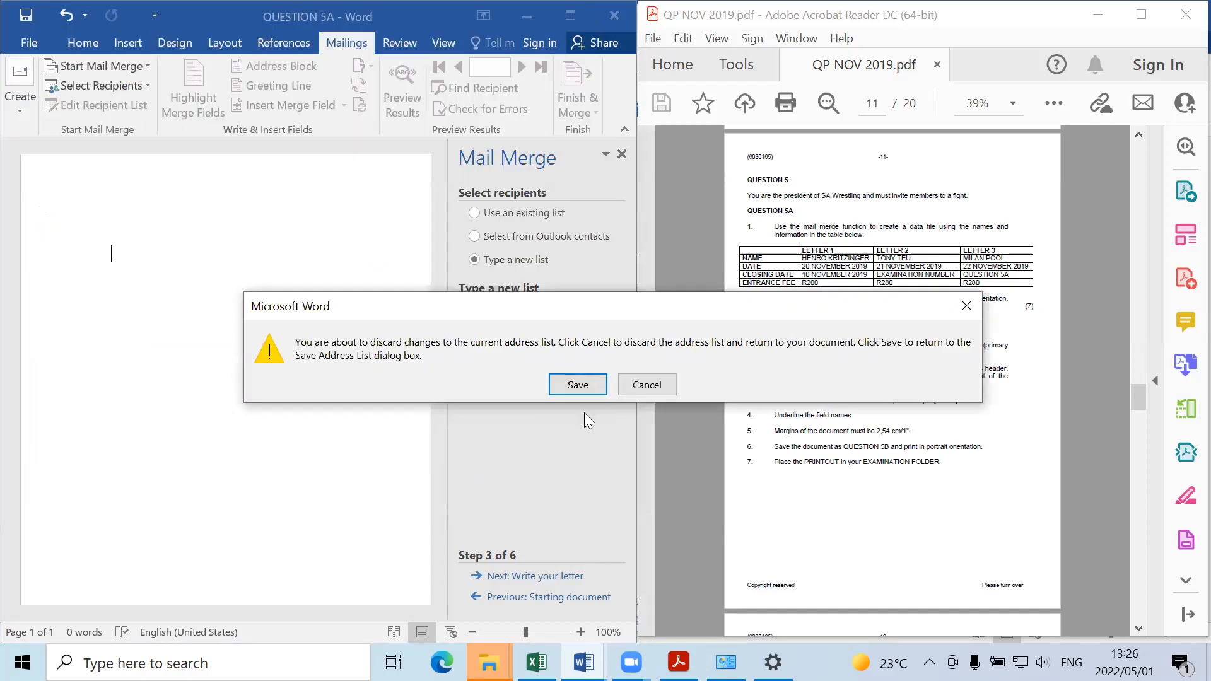
left_click(578, 385)
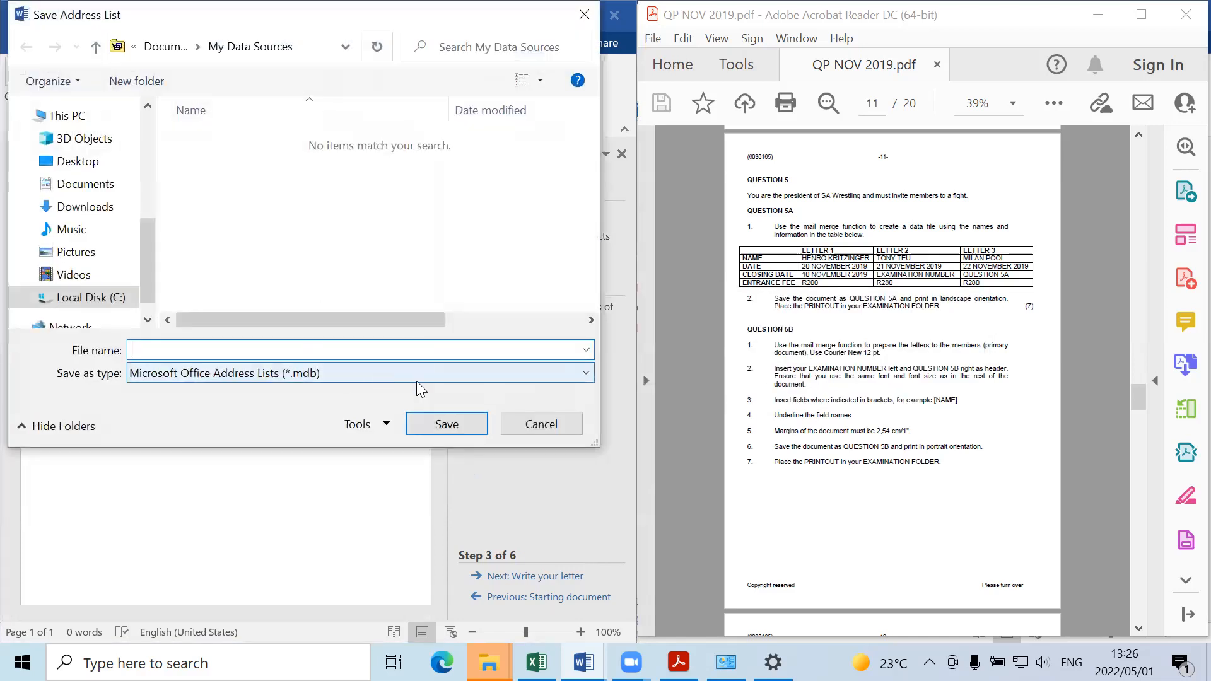
left_click(541, 419)
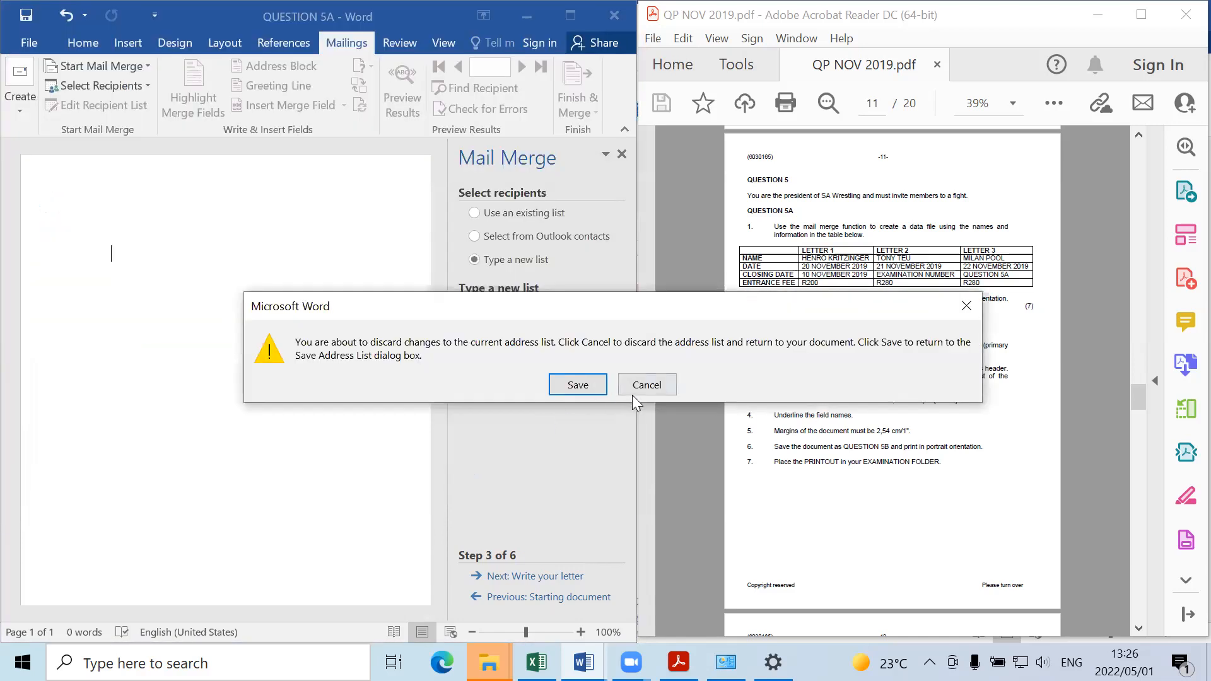
left_click(645, 385)
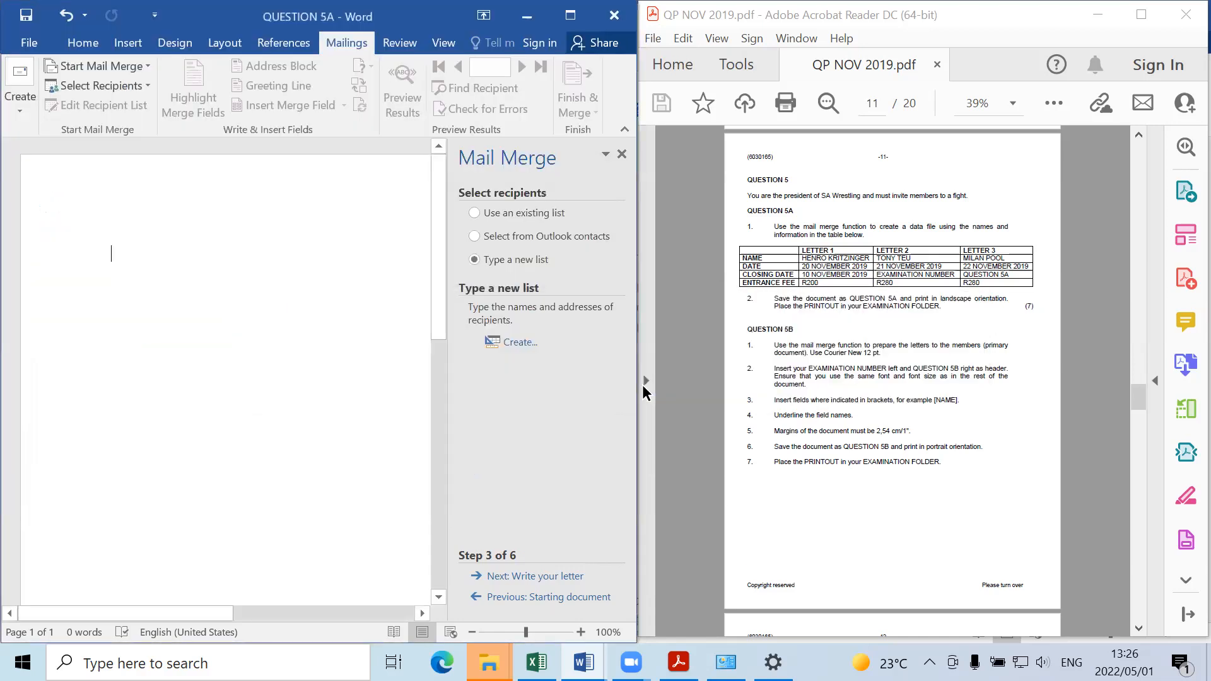
Step: Create a new recipient list and delete its blank entry row
left_click(528, 342)
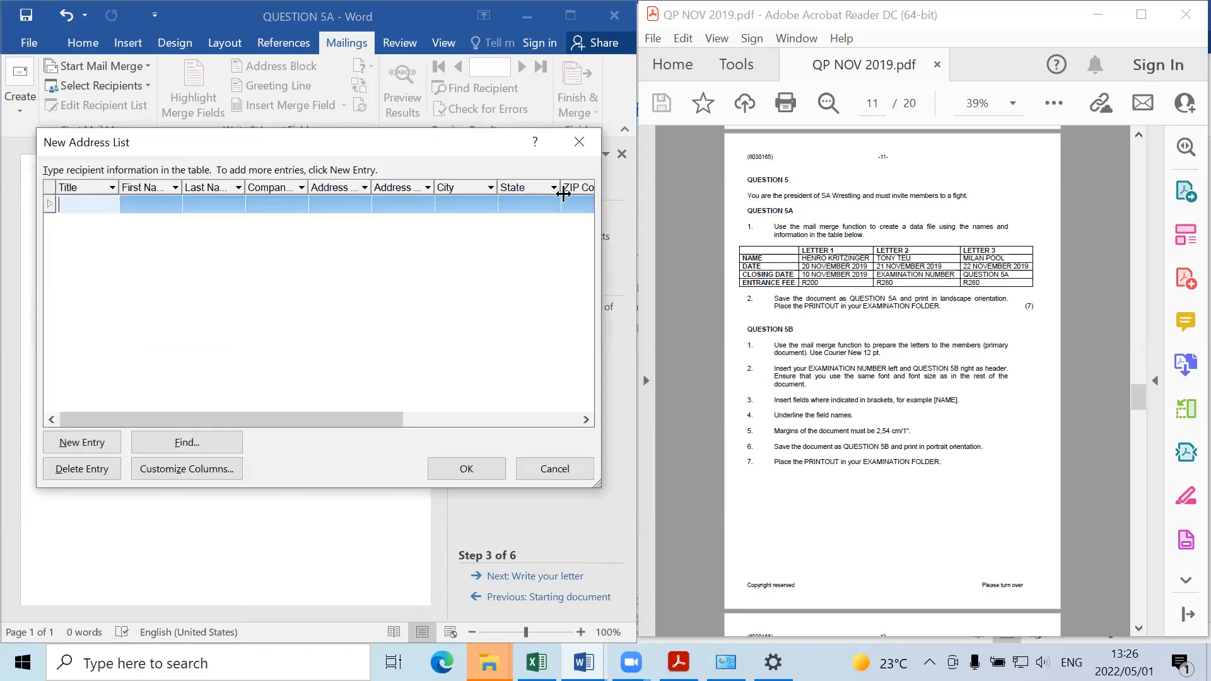
left_click(90, 477)
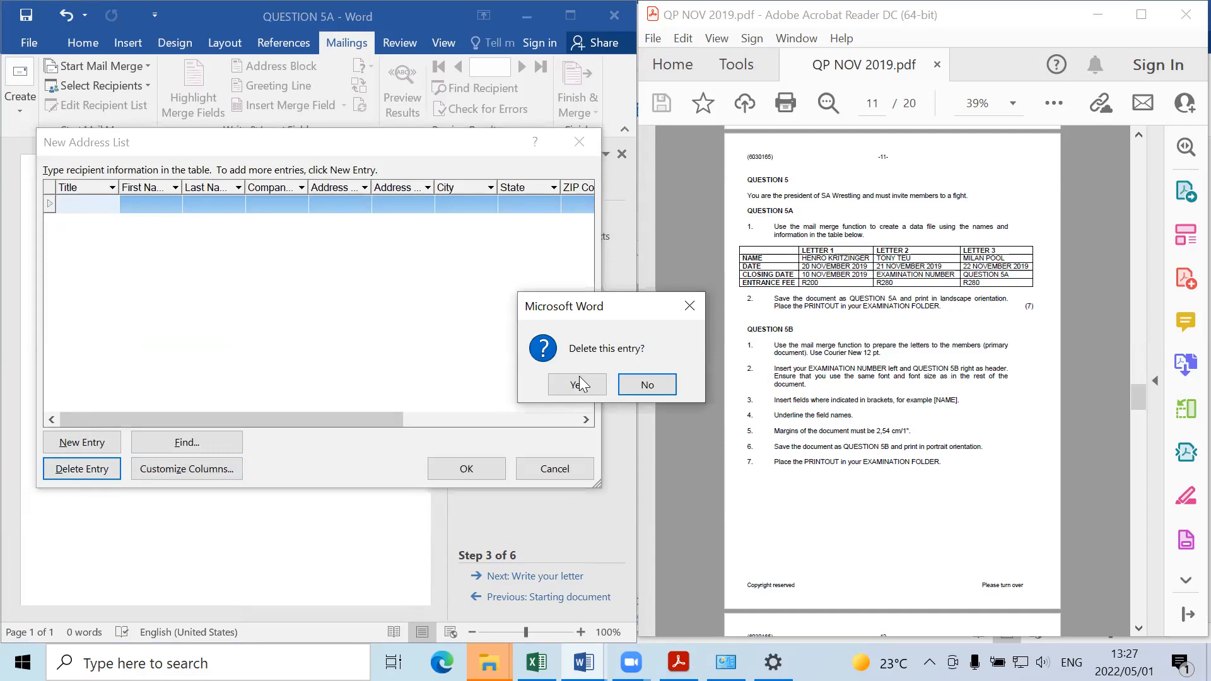
left_click(578, 385)
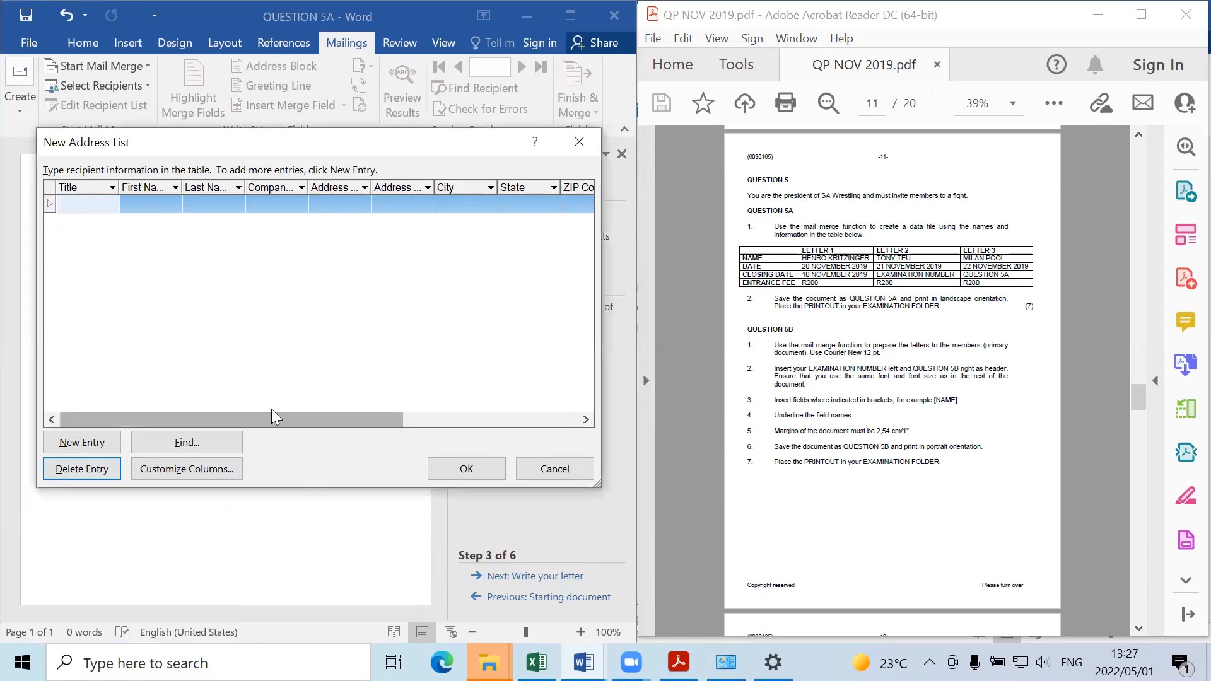
Step: In Customize Columns, delete the Company Name and Last Name fields
left_click(182, 478)
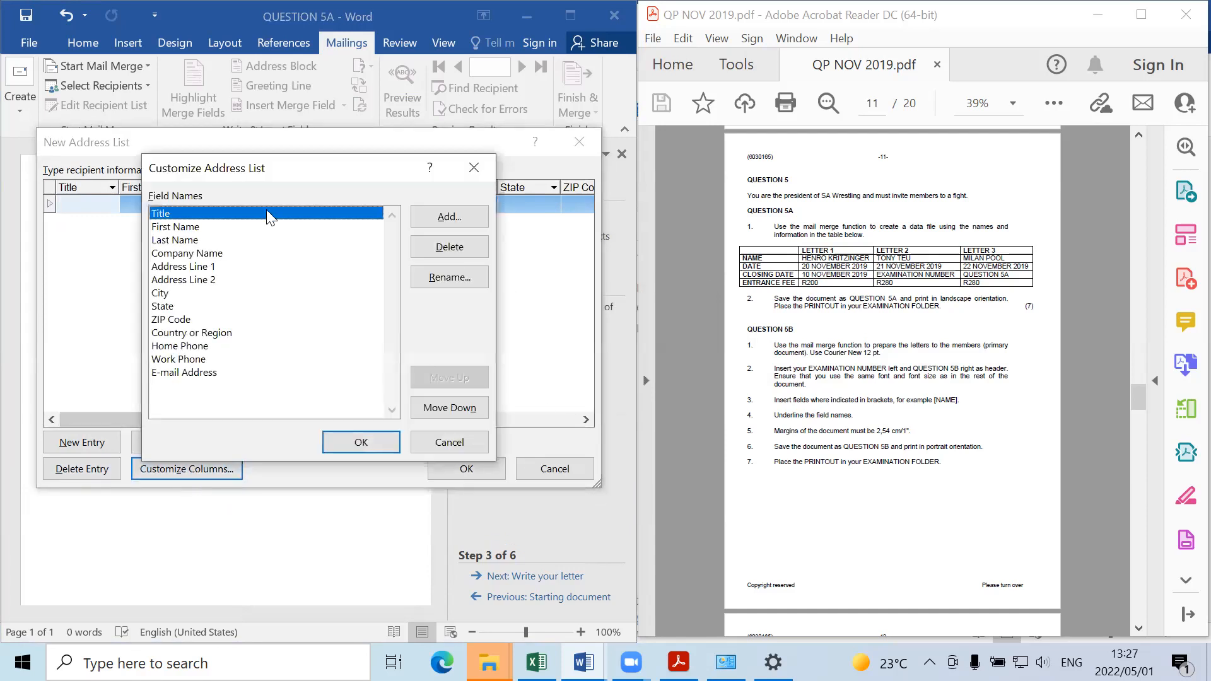
left_click(222, 255)
left_click(205, 278)
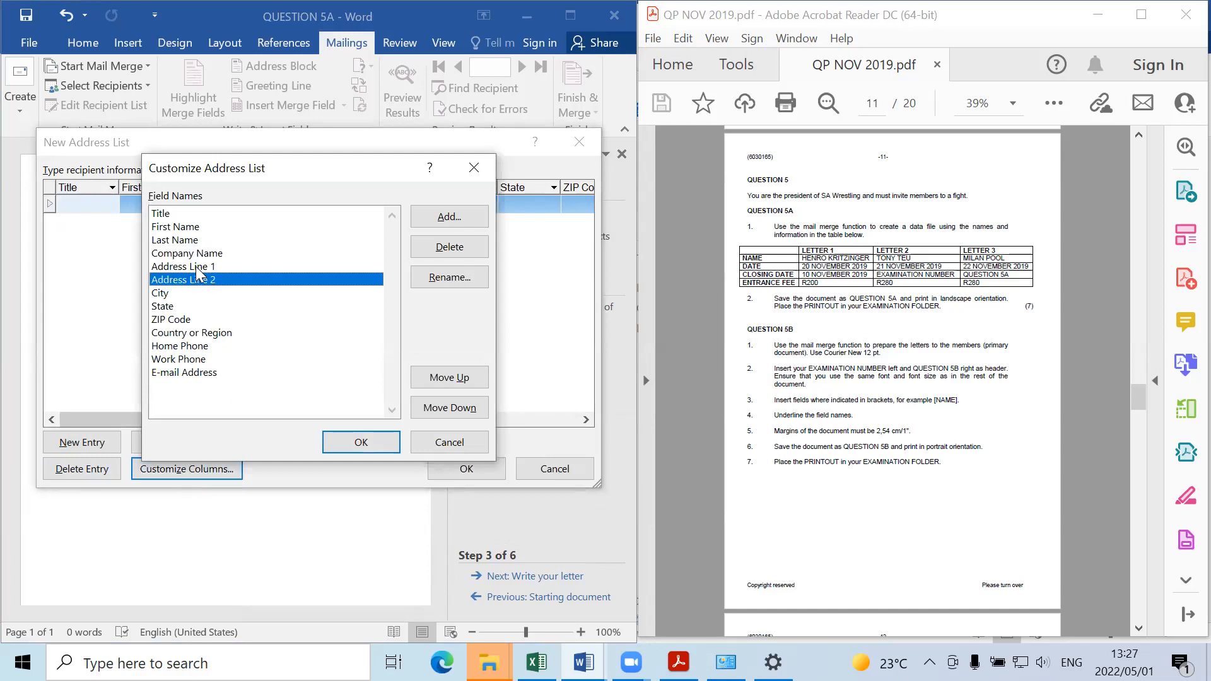
left_click(197, 267)
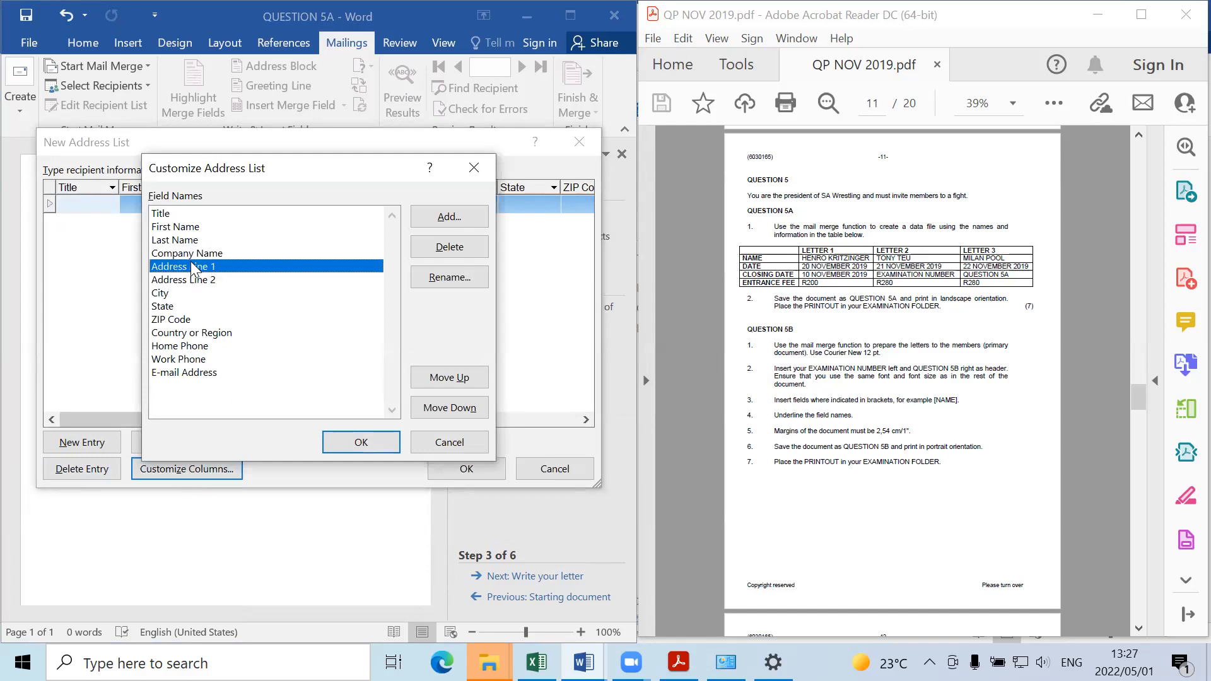
left_click(193, 254)
left_click(477, 248)
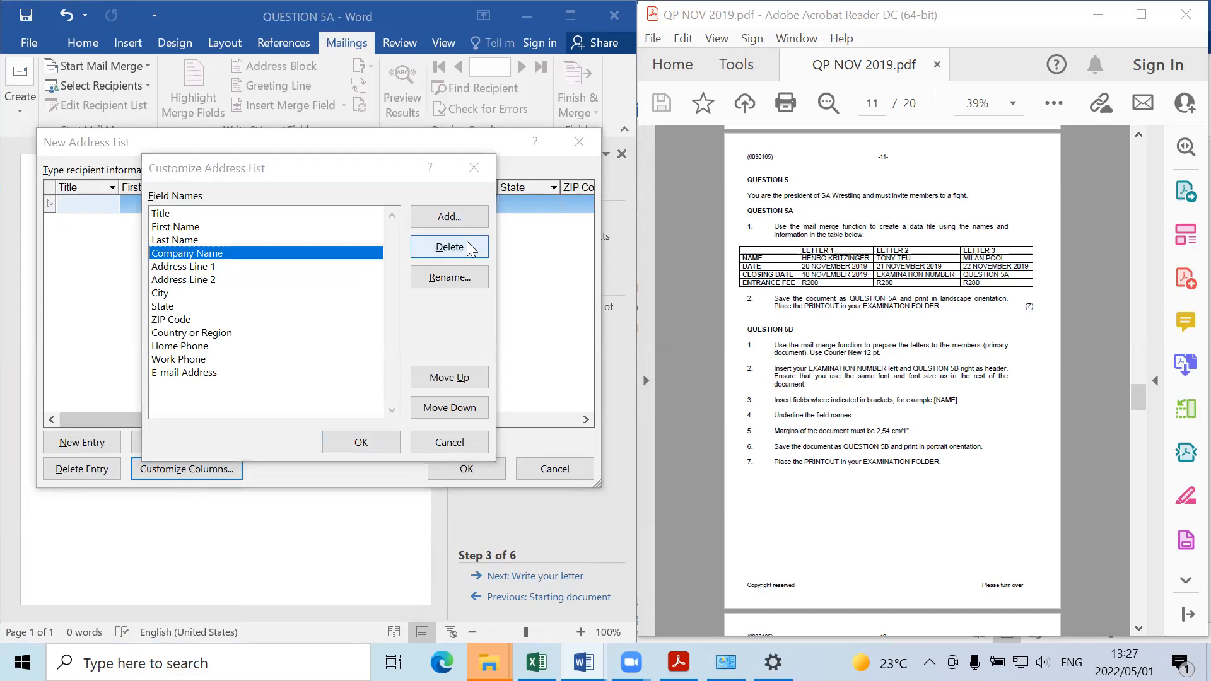
left_click(593, 382)
left_click(427, 247)
left_click(593, 383)
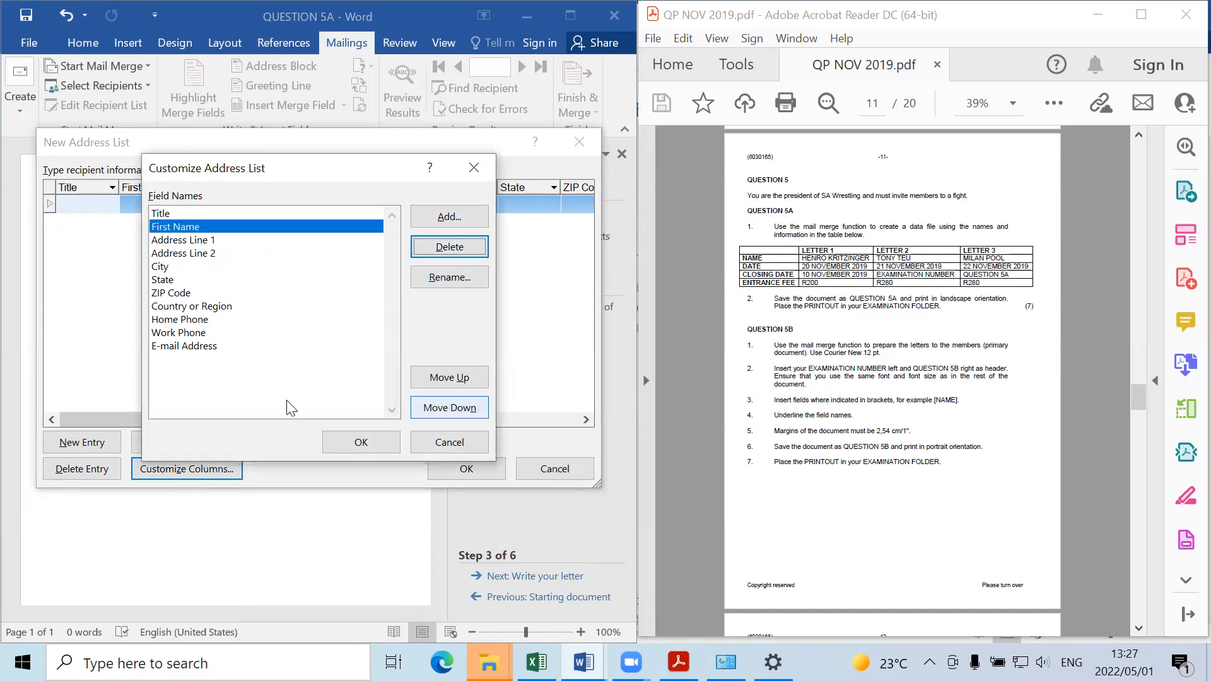
Step: Delete the E-mail Address, Work Phone, Home Phone and Country or Region fields
left_click(192, 346)
left_click(420, 248)
left_click(555, 384)
left_click(462, 245)
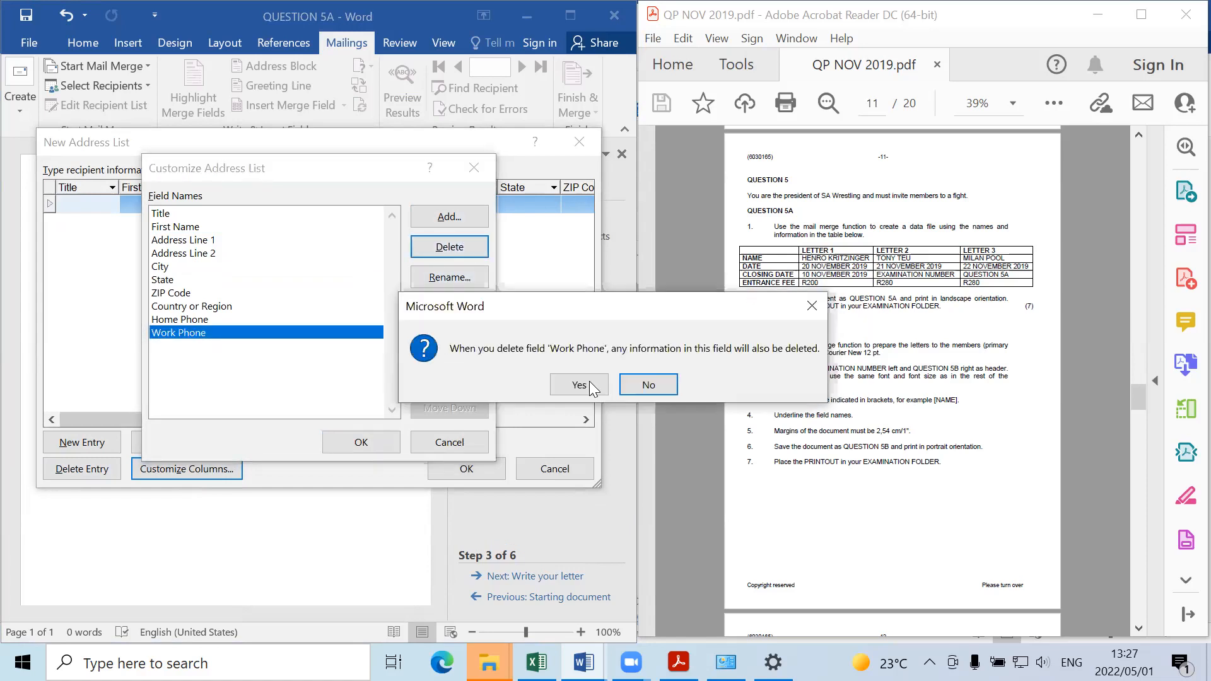
left_click(593, 386)
left_click(450, 247)
left_click(579, 386)
left_click(455, 244)
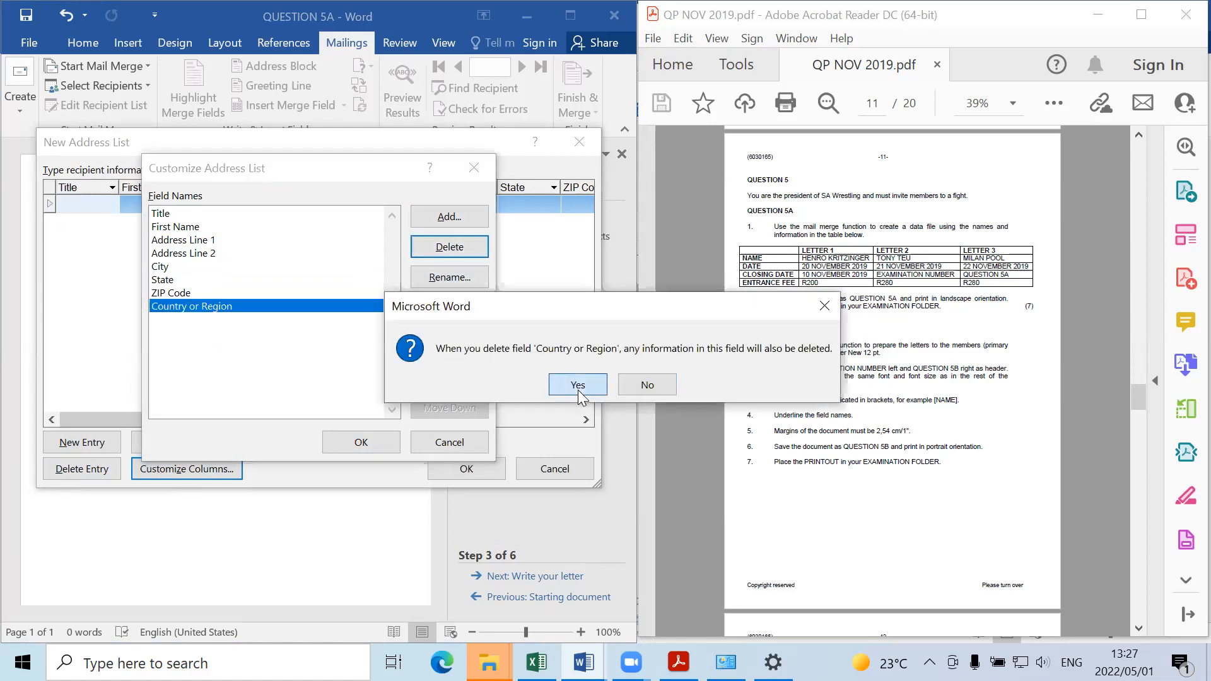
left_click(580, 390)
Step: Delete the ZIP Code, State and City fields
left_click(449, 248)
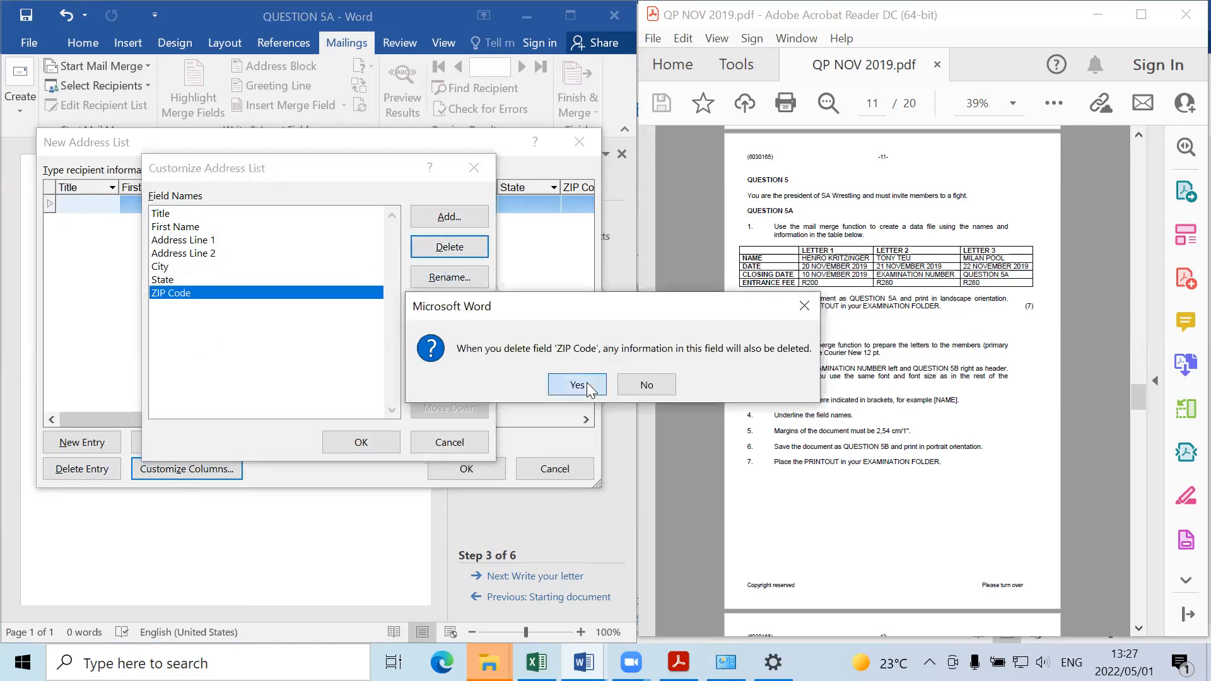
left_click(587, 382)
left_click(458, 245)
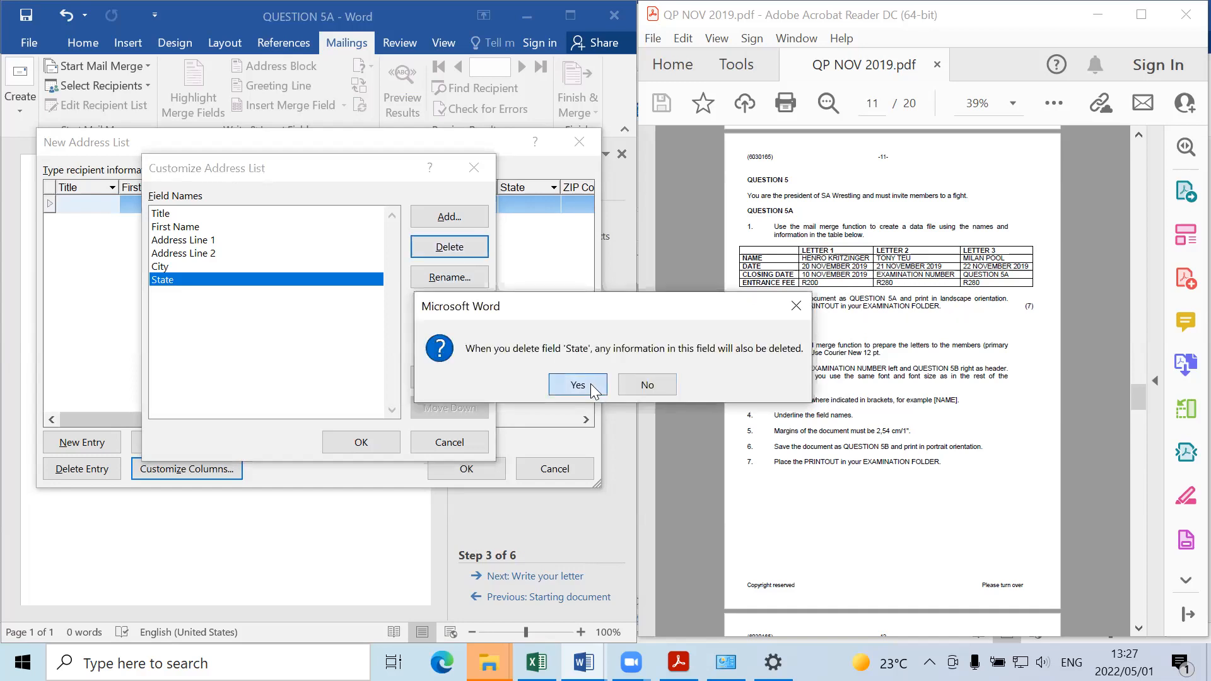
left_click(590, 384)
left_click(452, 248)
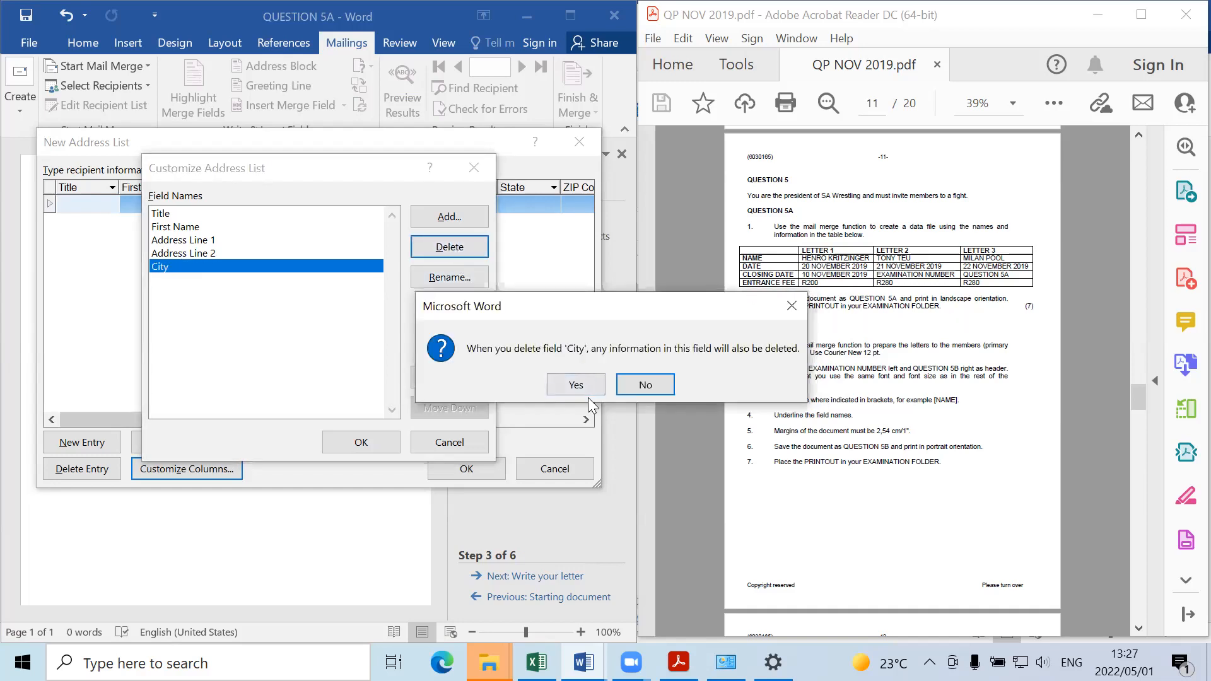
left_click(582, 392)
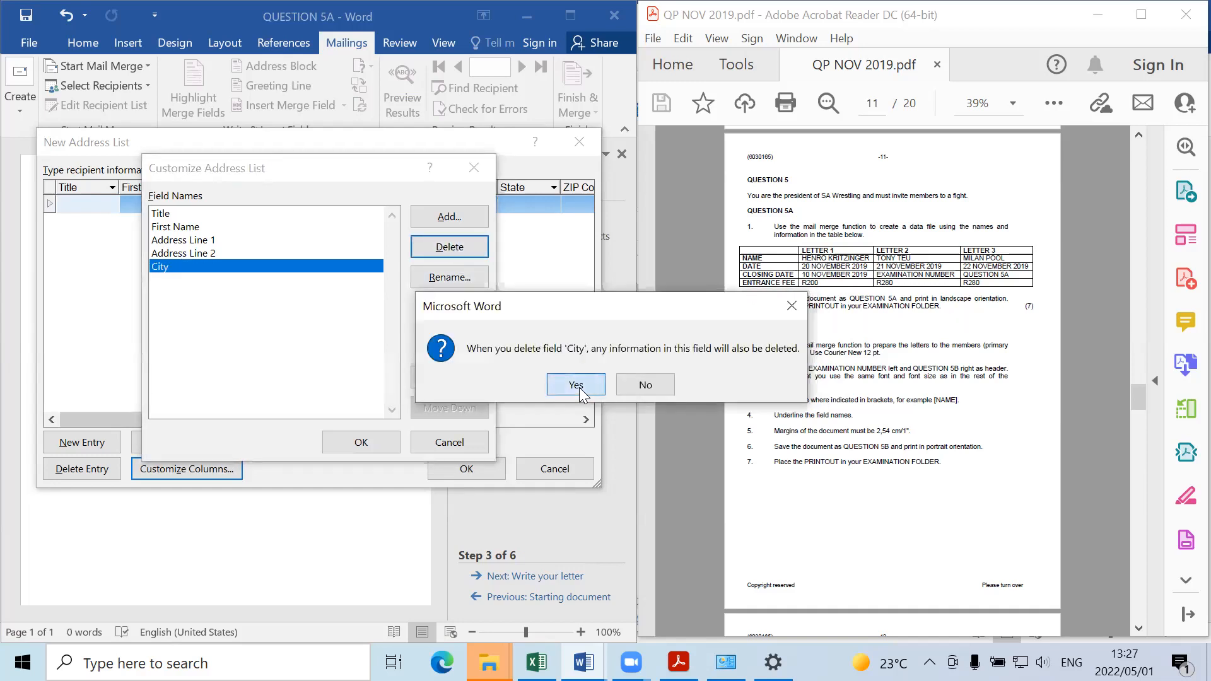
left_click(212, 216)
Step: Rename the Title field to NAME and First Name to DATE
left_click(450, 277)
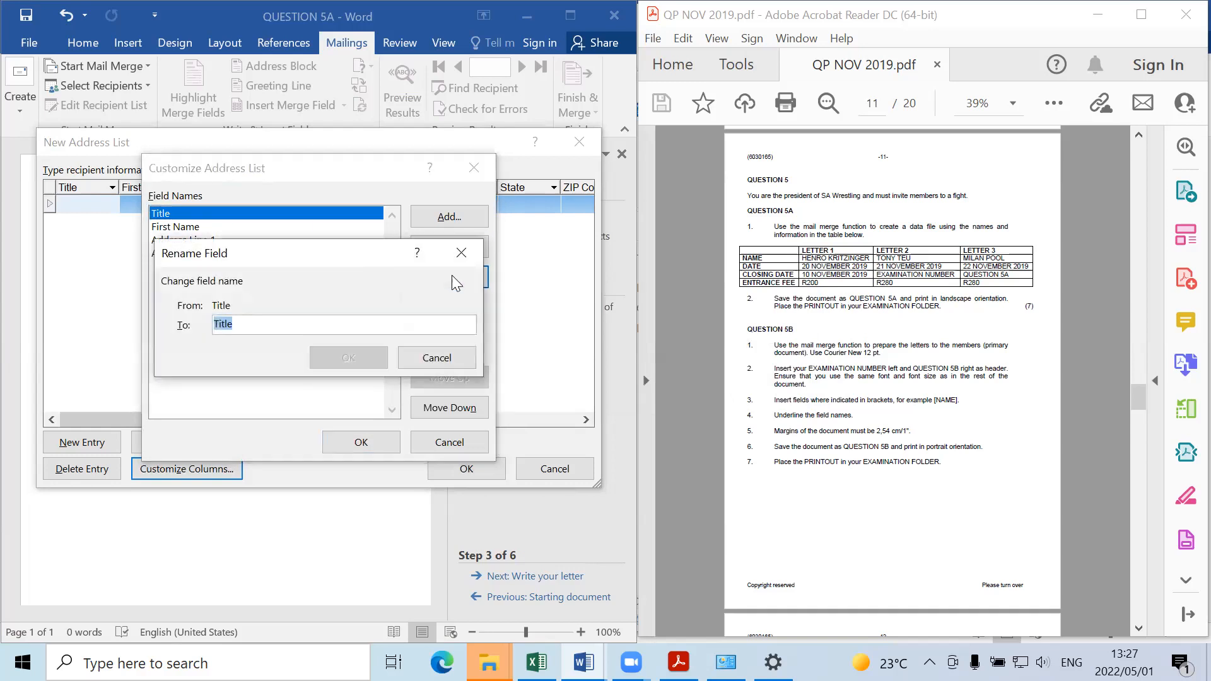
type("NAME")
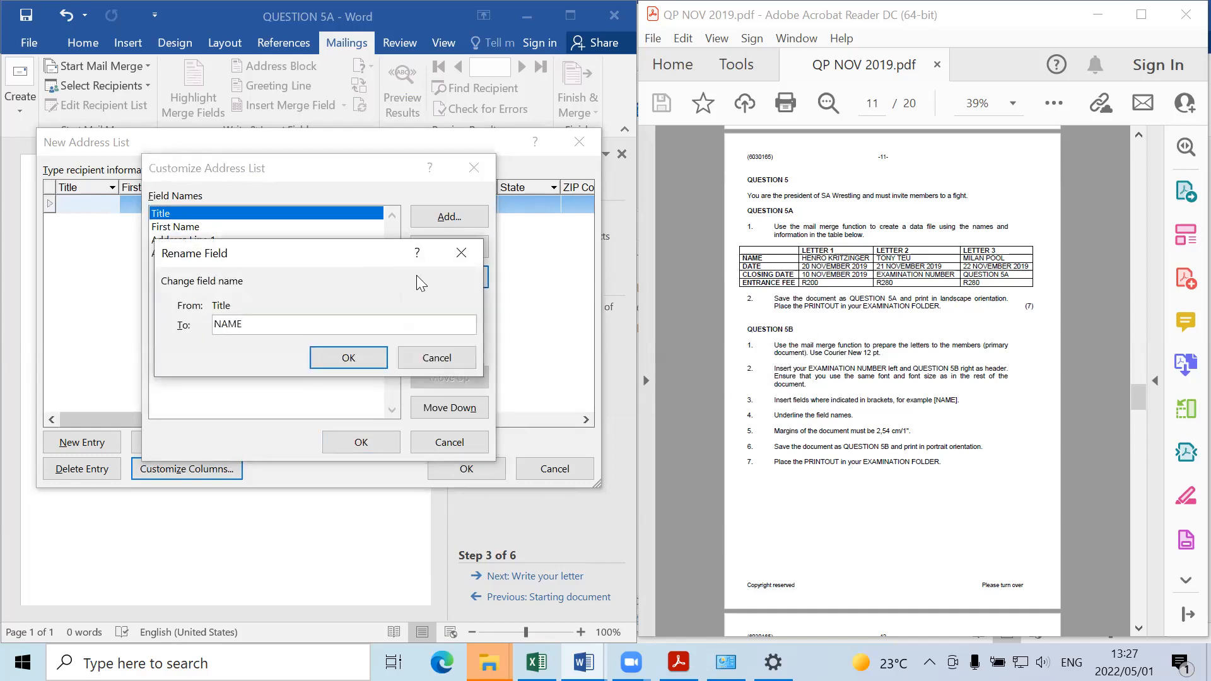
left_click(351, 358)
left_click(188, 230)
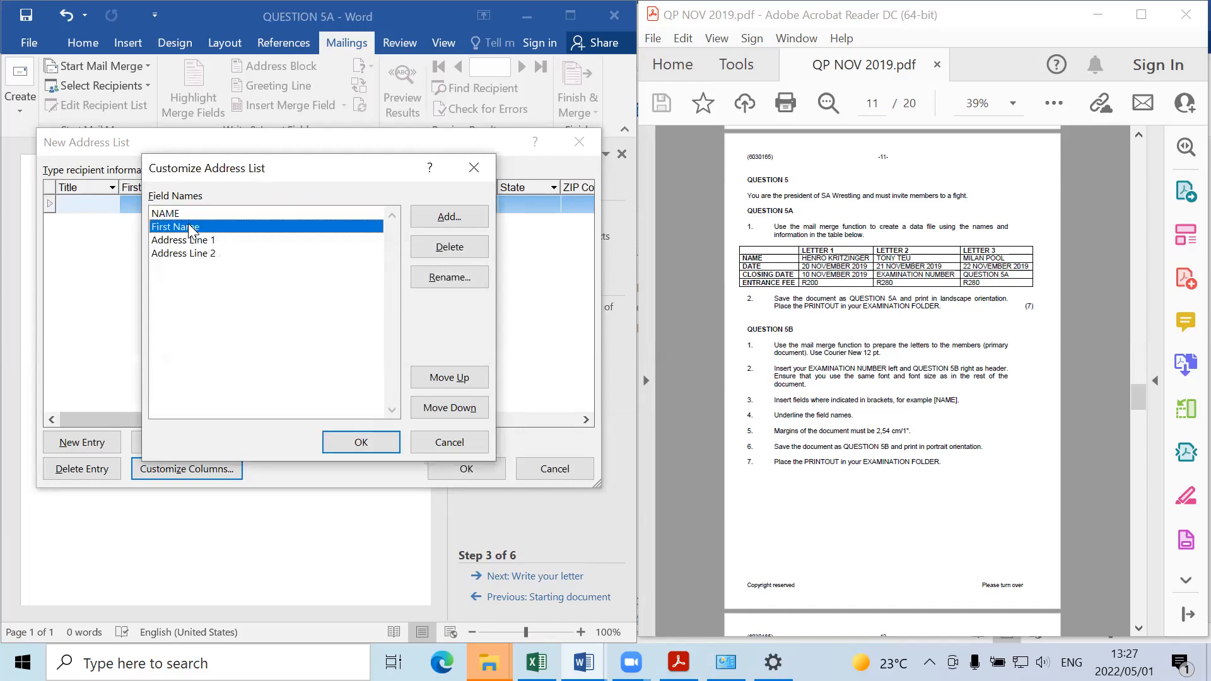
left_click(450, 272)
key("BackSpace")
type("DATE")
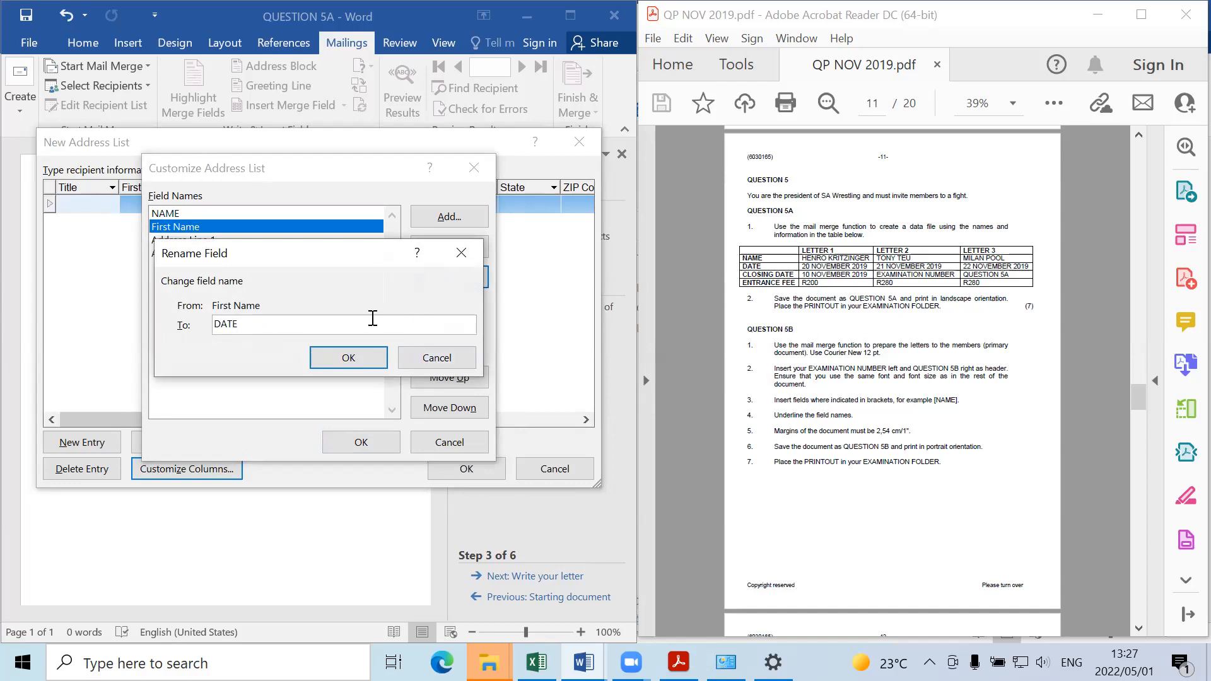
left_click(348, 365)
Step: Rename Address Line 1 to CLOSING DATE and Address Line 2 to ENTRANCE FEE, then apply
left_click(222, 240)
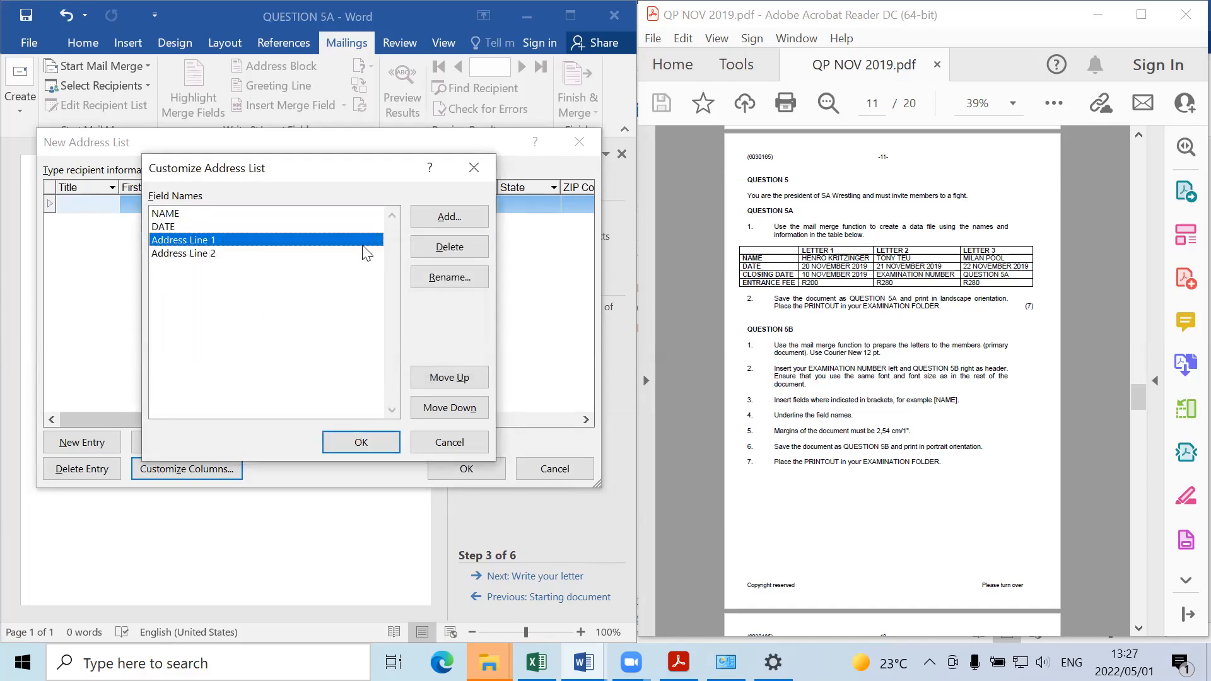
left_click(450, 275)
type("C")
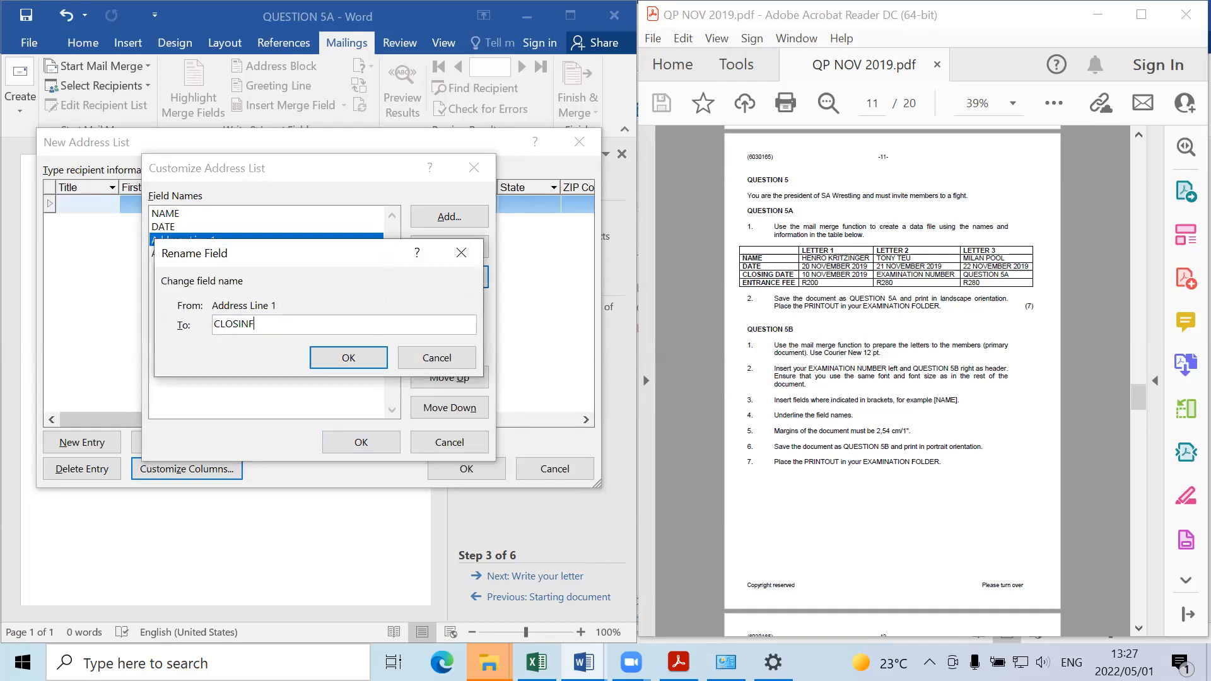
type("LOSING DA")
left_click(353, 360)
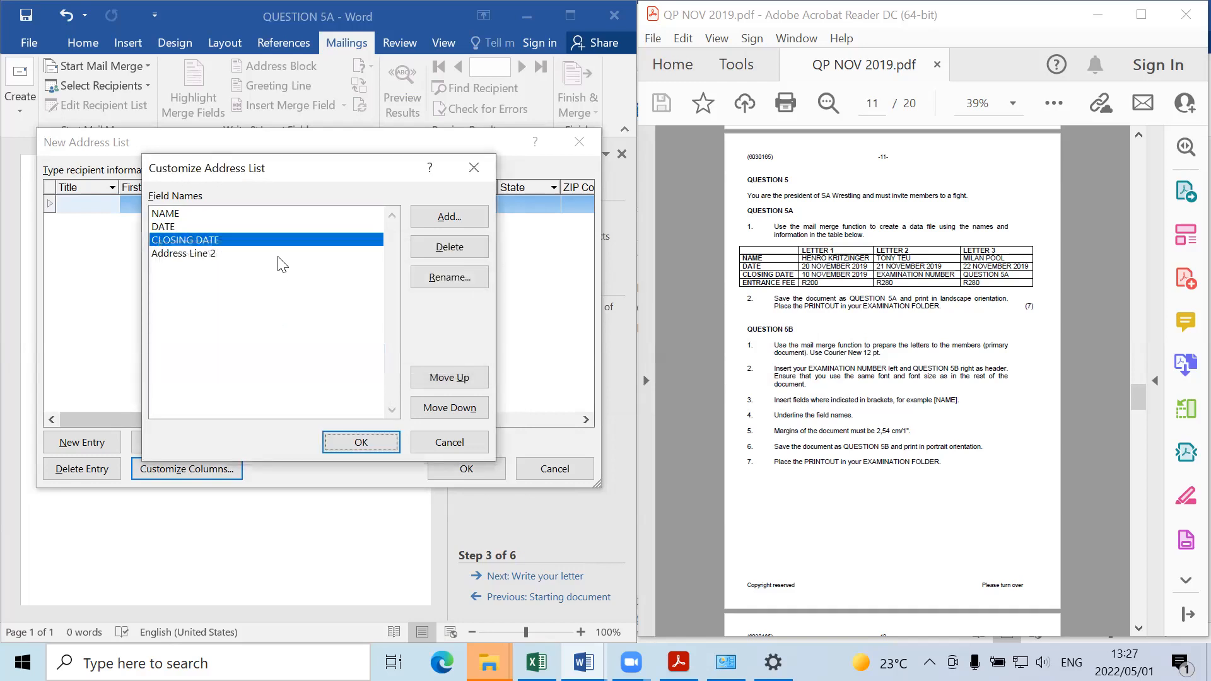
left_click(278, 257)
left_click(434, 277)
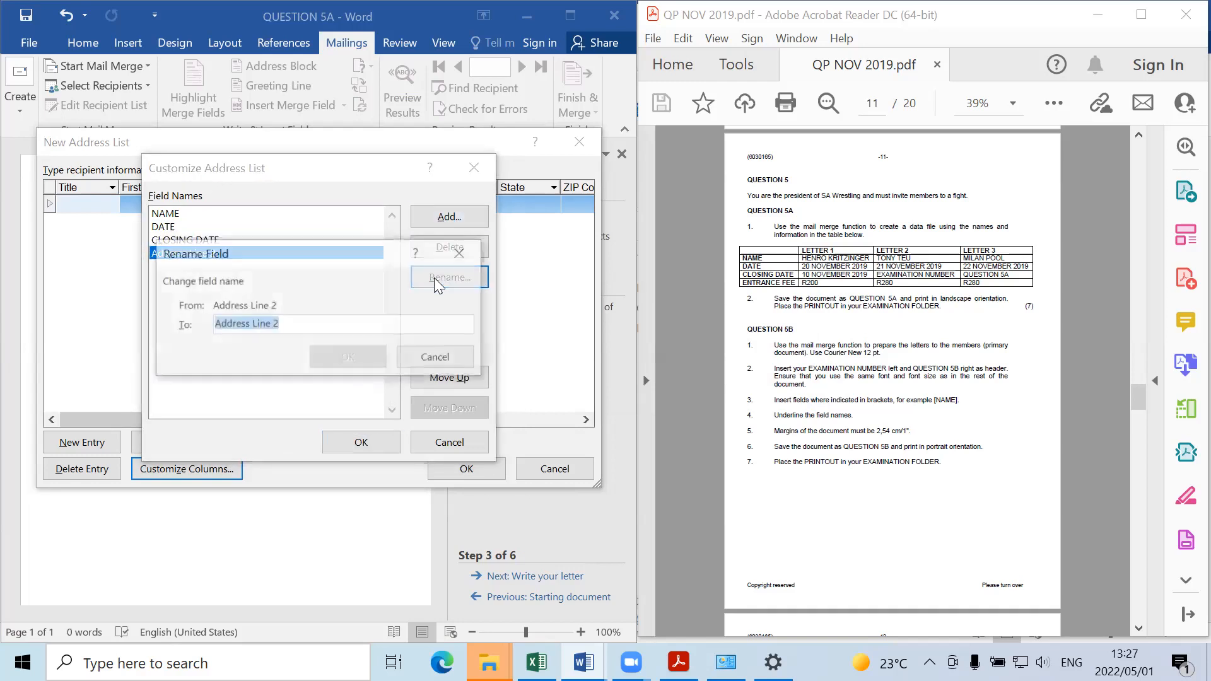
key("BackSpace")
type("ENTRANCE FEE")
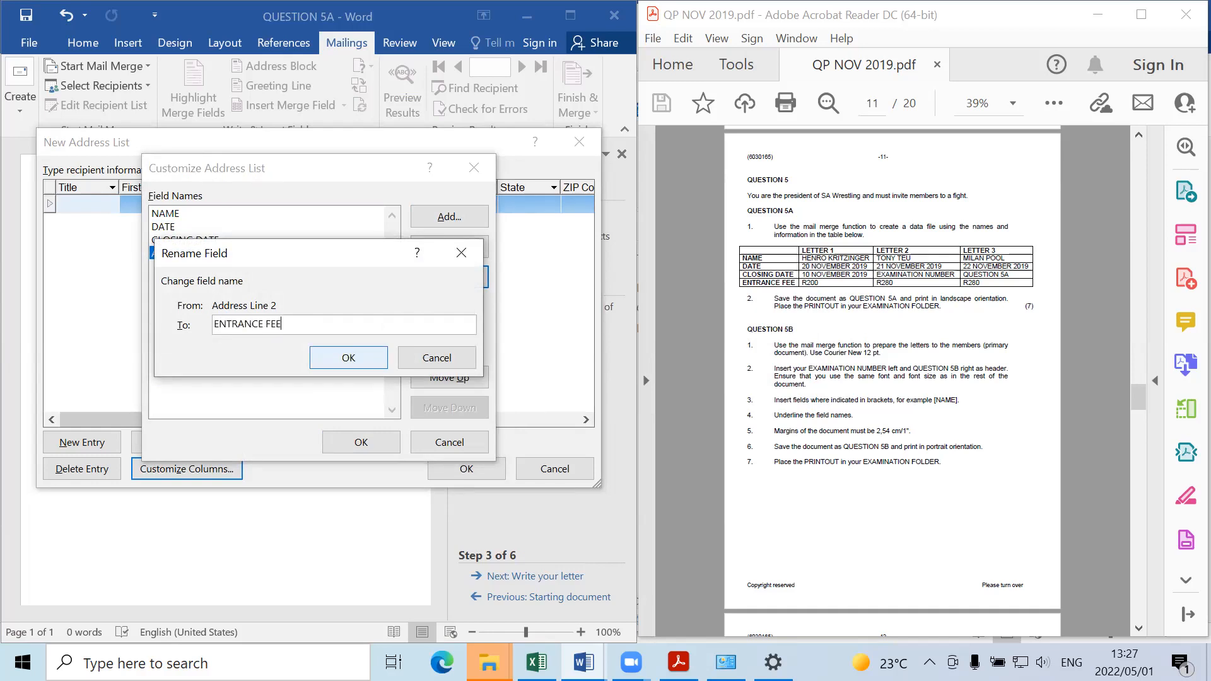
left_click(346, 358)
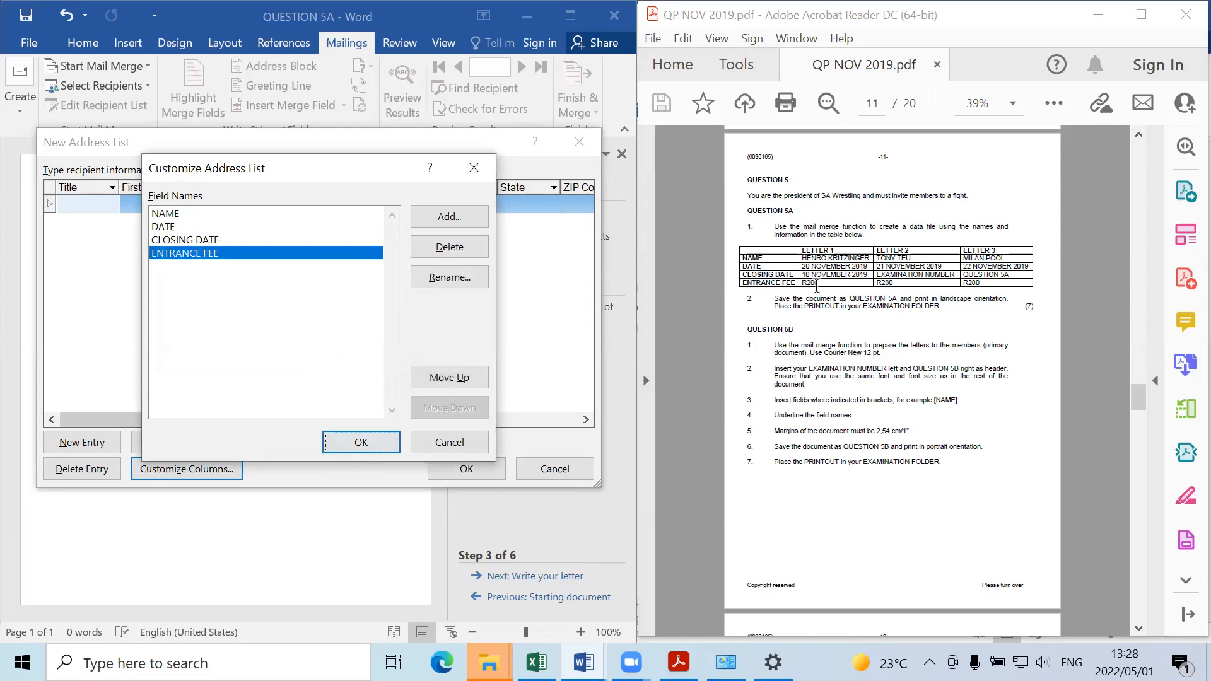
left_click(346, 444)
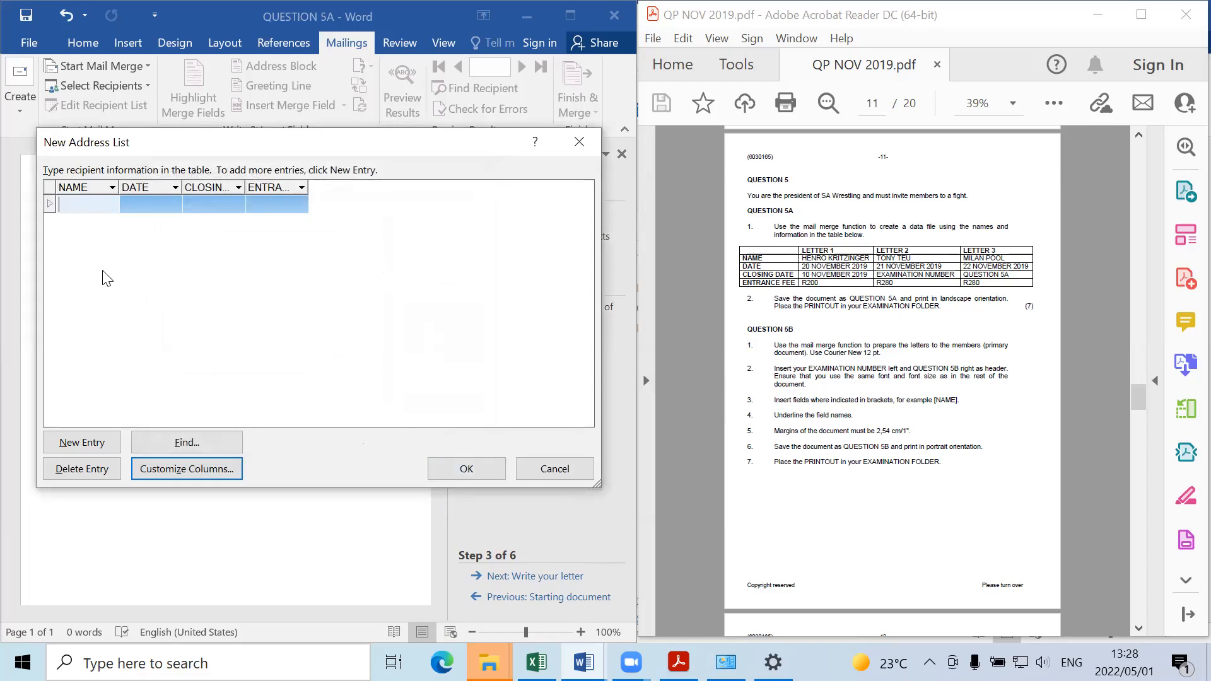
Step: Type the first recipient's full name in the NAME column
type("HE")
type("NRI JR===")
key("BackSpace")
key("BackSpace")
key("BackSpace")
key("BackSpace")
key("BackSpace")
key("BackSpace")
type("O KRIT")
key("BackSpace")
key("BackSpace")
type("ITZINGER")
left_click(131, 201)
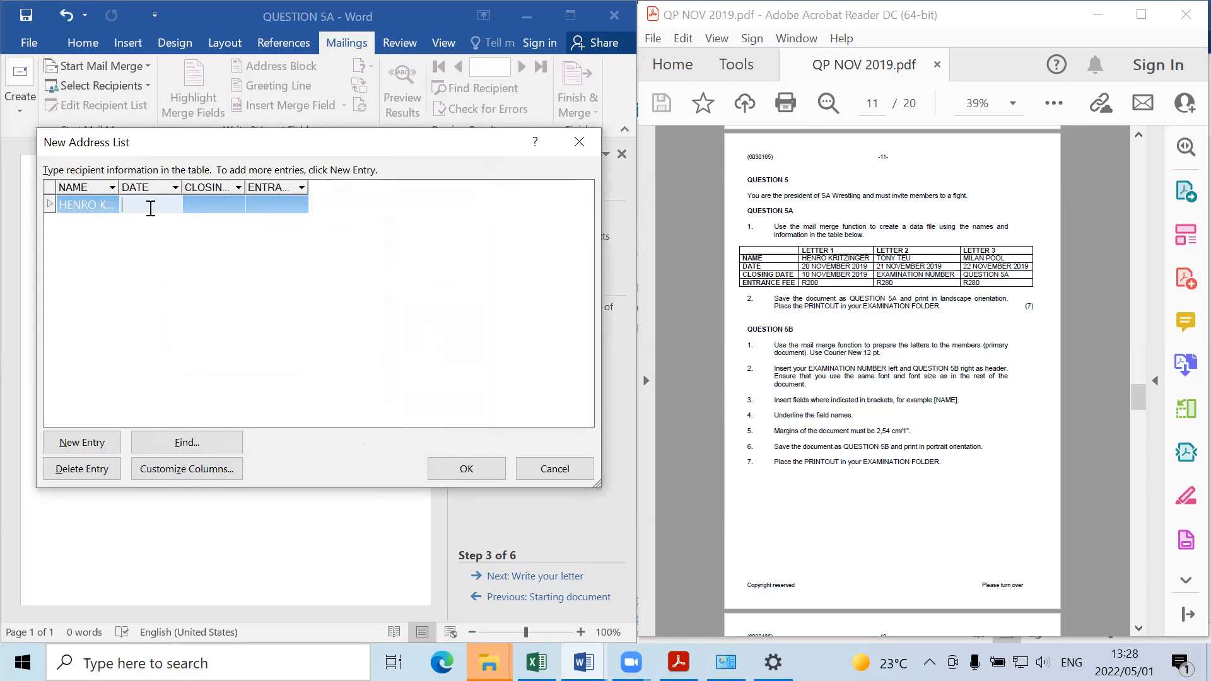
Step: Enter DATE 20 NOVEMBER 2019, CLOSING DATE 10 NOVEMBER 2019 and fee 200, then add a new row
type("20 N")
type("OVEMBER")
type(" 2019")
left_click(204, 202)
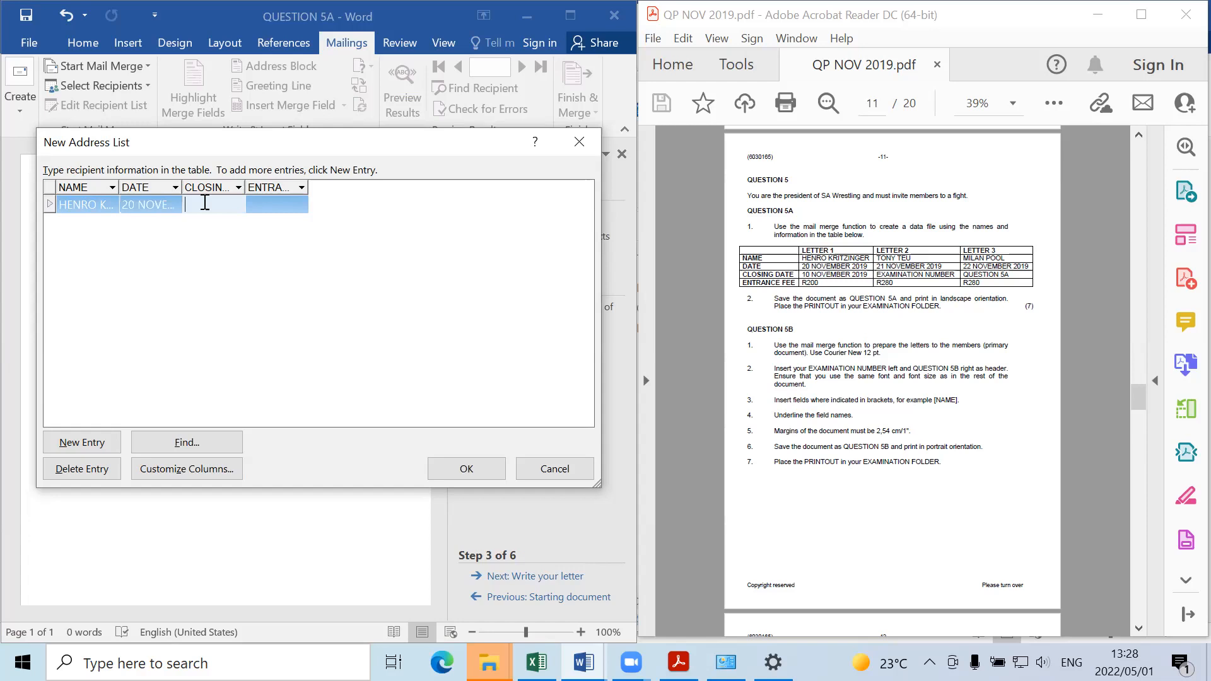
type("1")
type("0 NOVEMBER 2019")
left_click(284, 206)
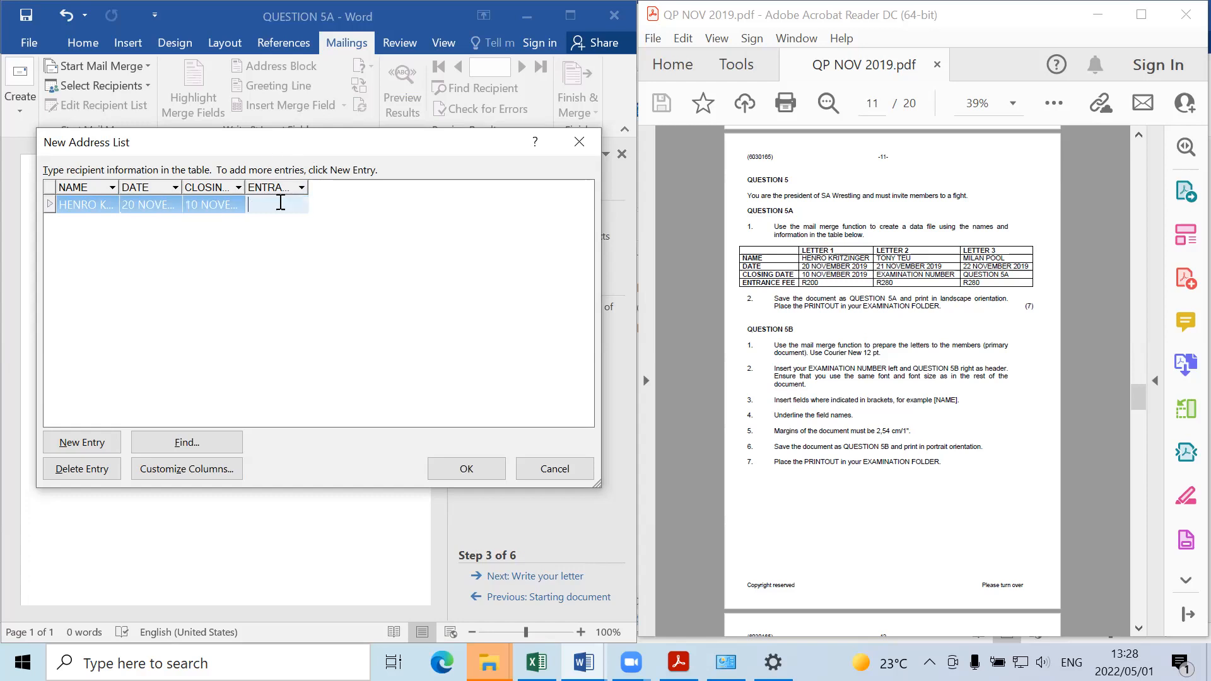
type("200-")
left_click(142, 279)
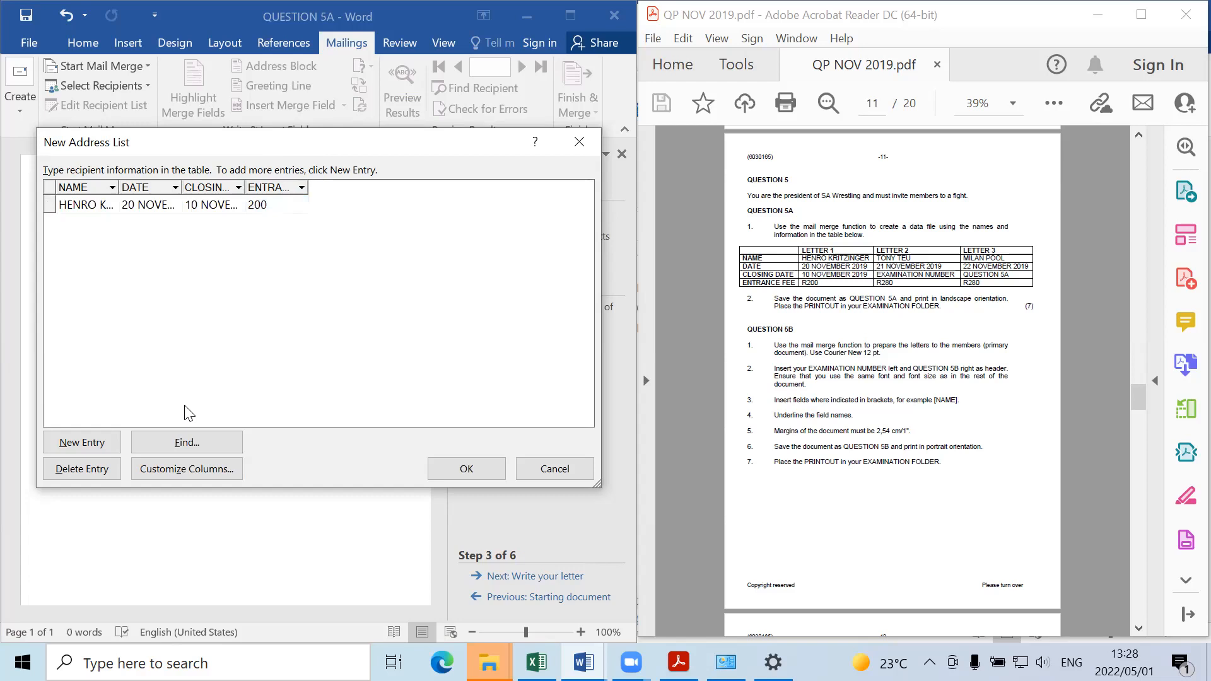
left_click(81, 443)
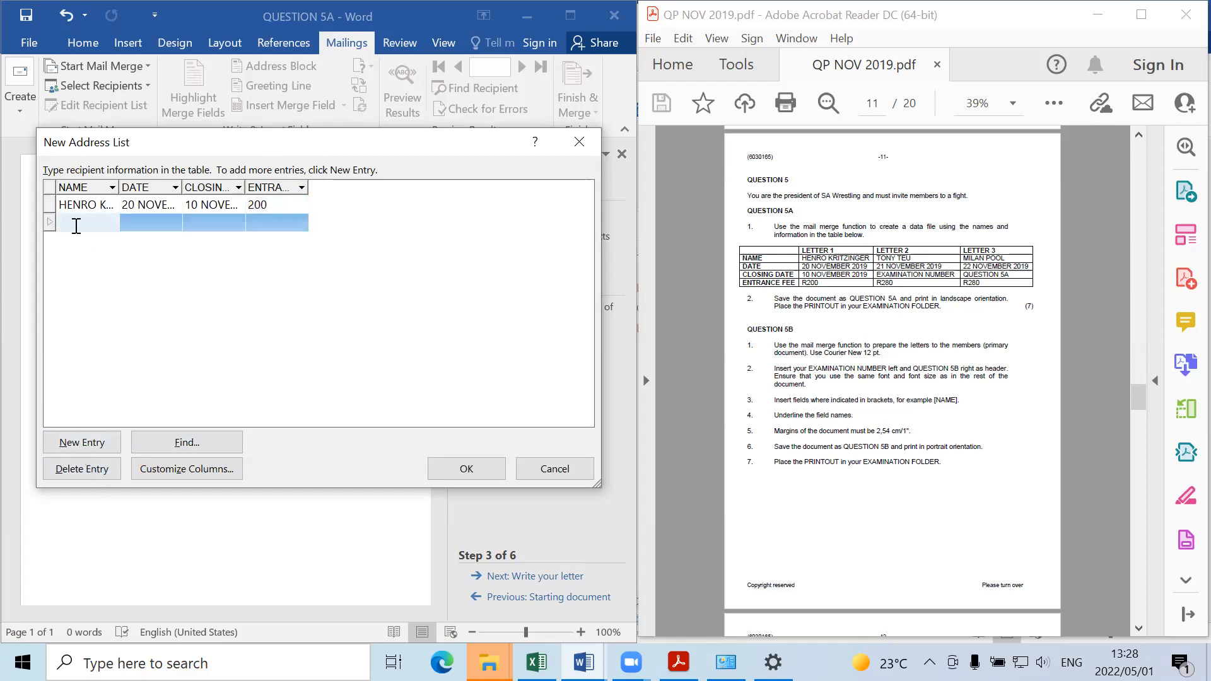
Step: Enter the second recipient's name, date 21 NOVEMBER 2019 and remaining fields
type("TONY TEU")
left_click(148, 221)
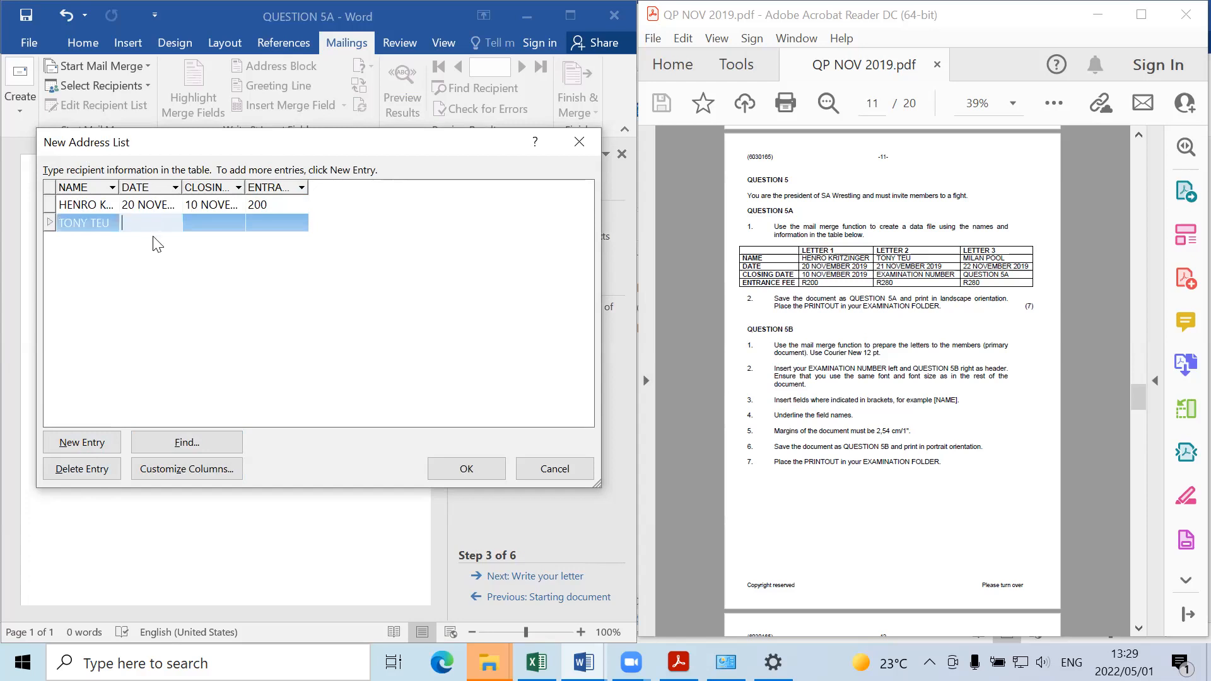
type("21 NOVEMBER")
type(" 2019")
left_click(218, 222)
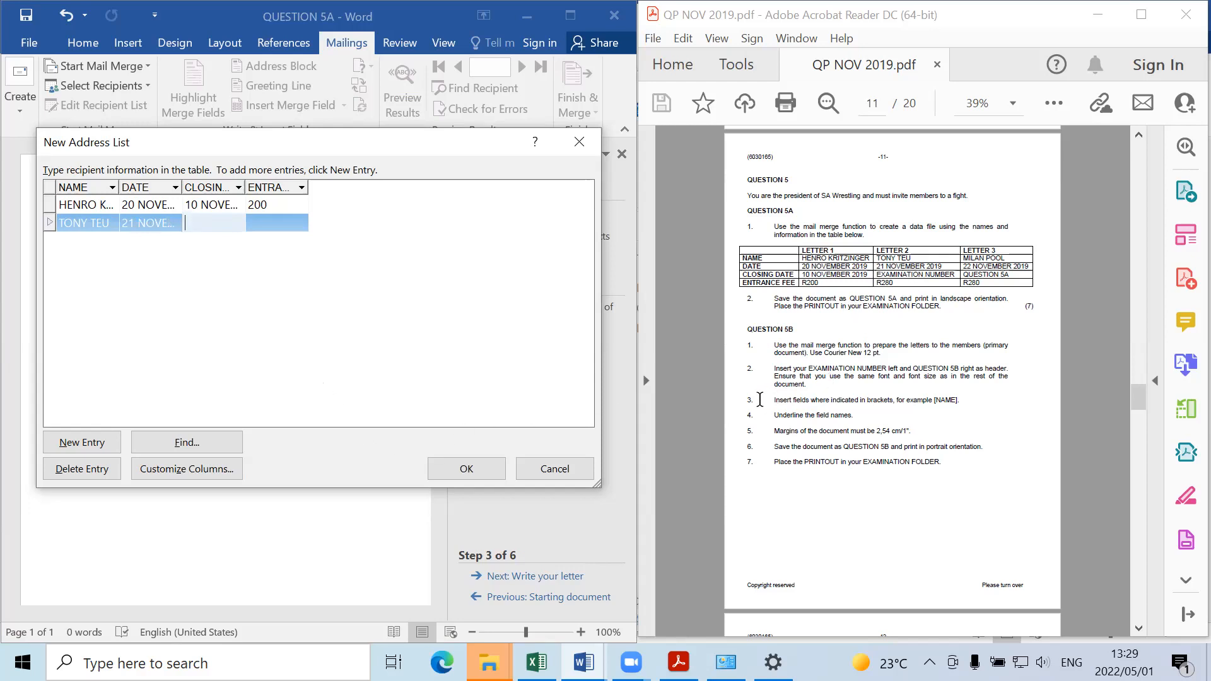
type("563728923")
left_click(268, 224)
type("Q")
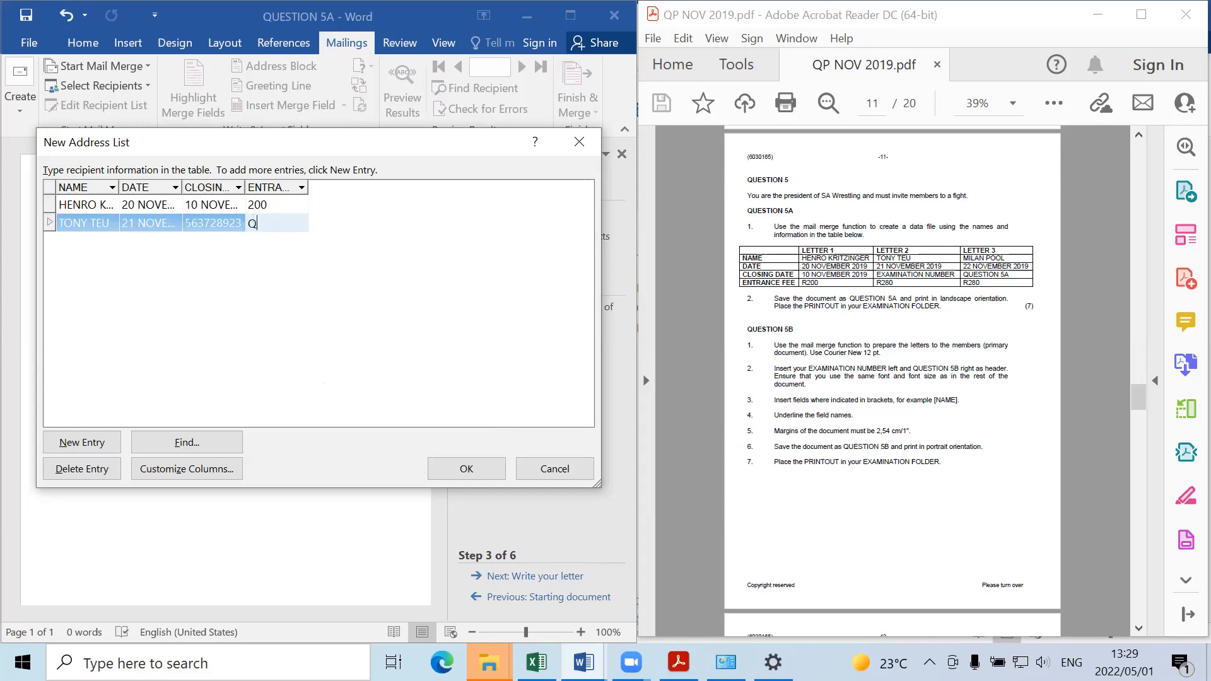
type("UESTION 5A")
left_click(58, 252)
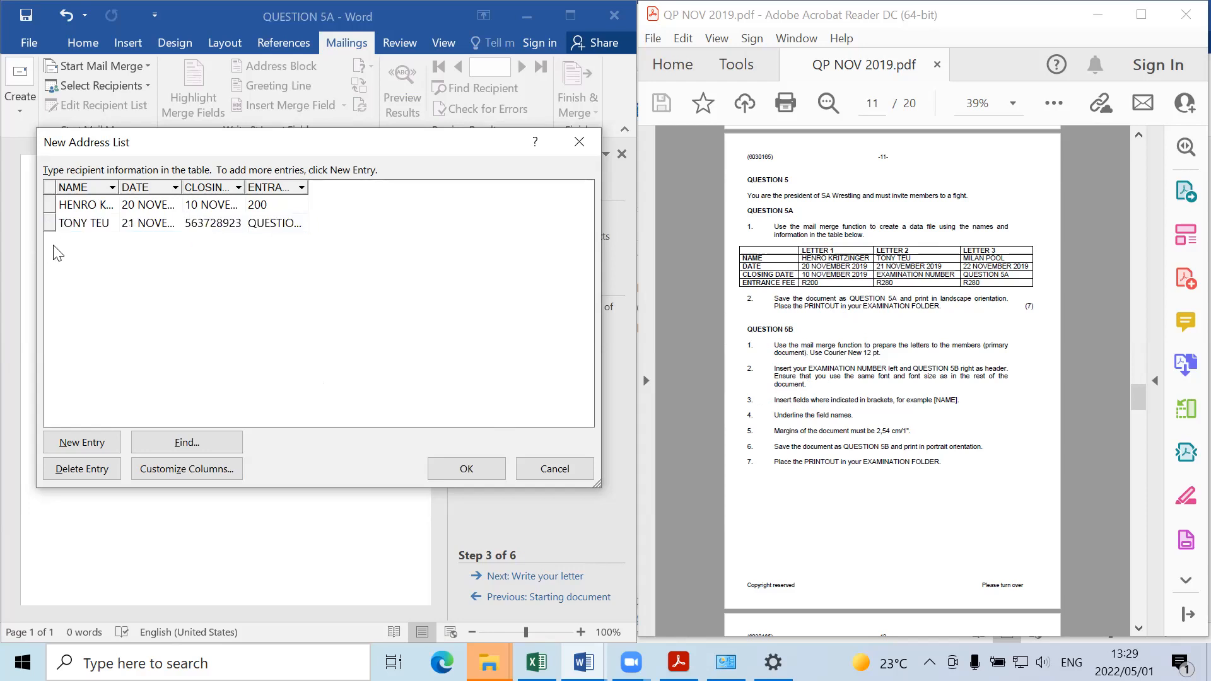
Step: Add a third recipient row with its name and date 22 NOVEMBER 2019
left_click(87, 447)
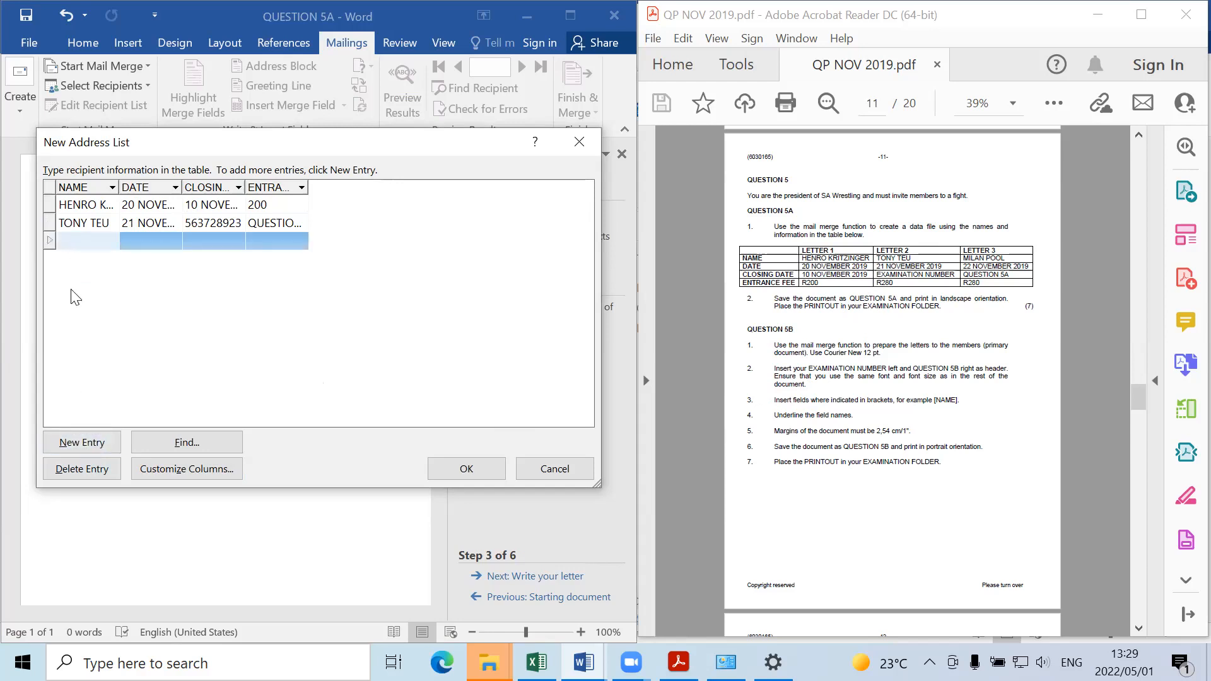
type("MILAN POOL")
left_click(150, 248)
type("22 ")
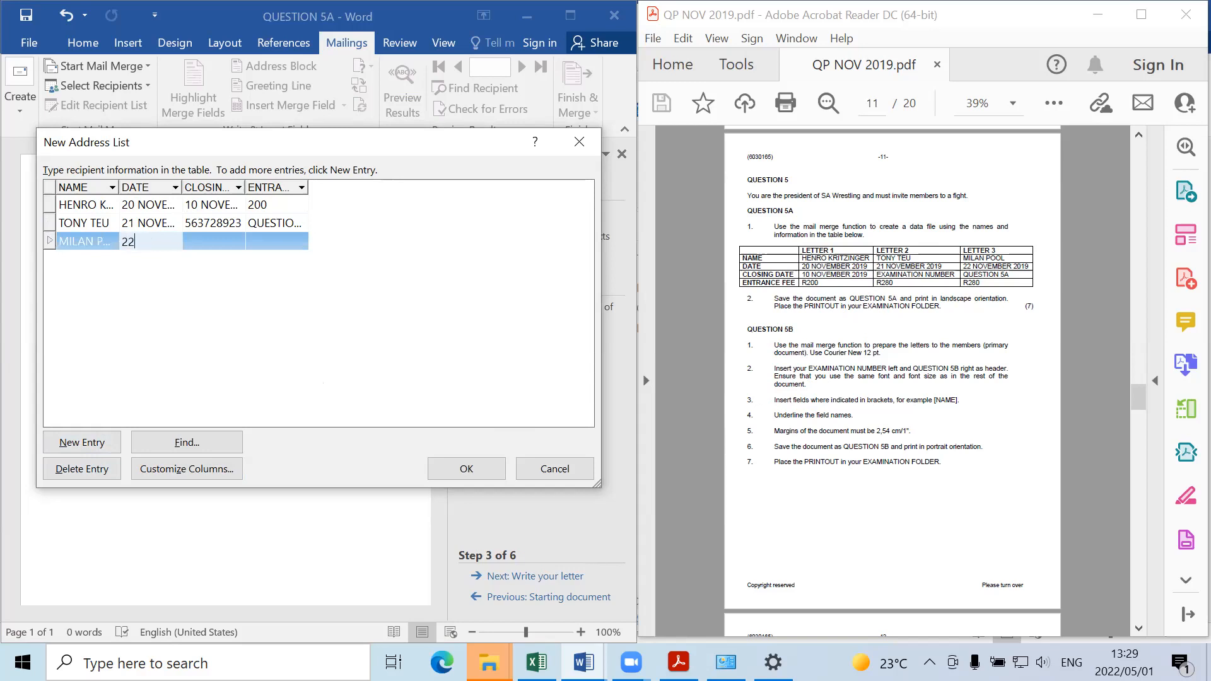
type("NOVEMBER 2")
type("019")
left_click(219, 246)
left_click(220, 246)
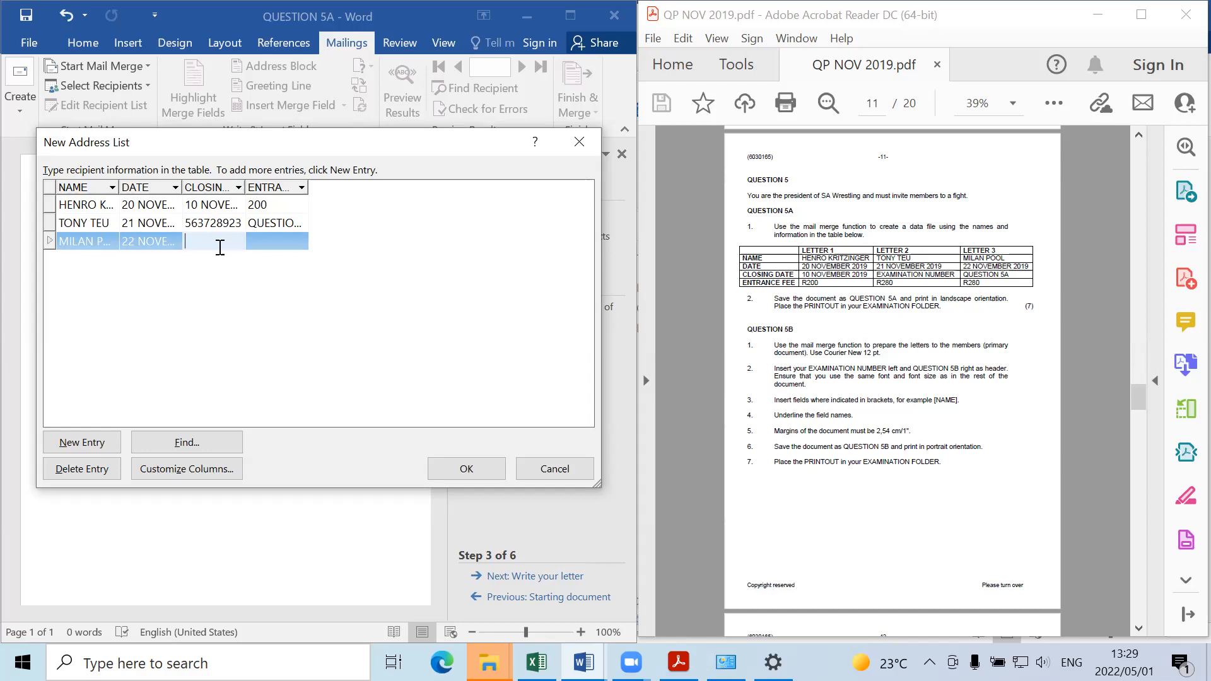
Step: Correct the second recipient's entrance fee to R280
left_click(258, 227)
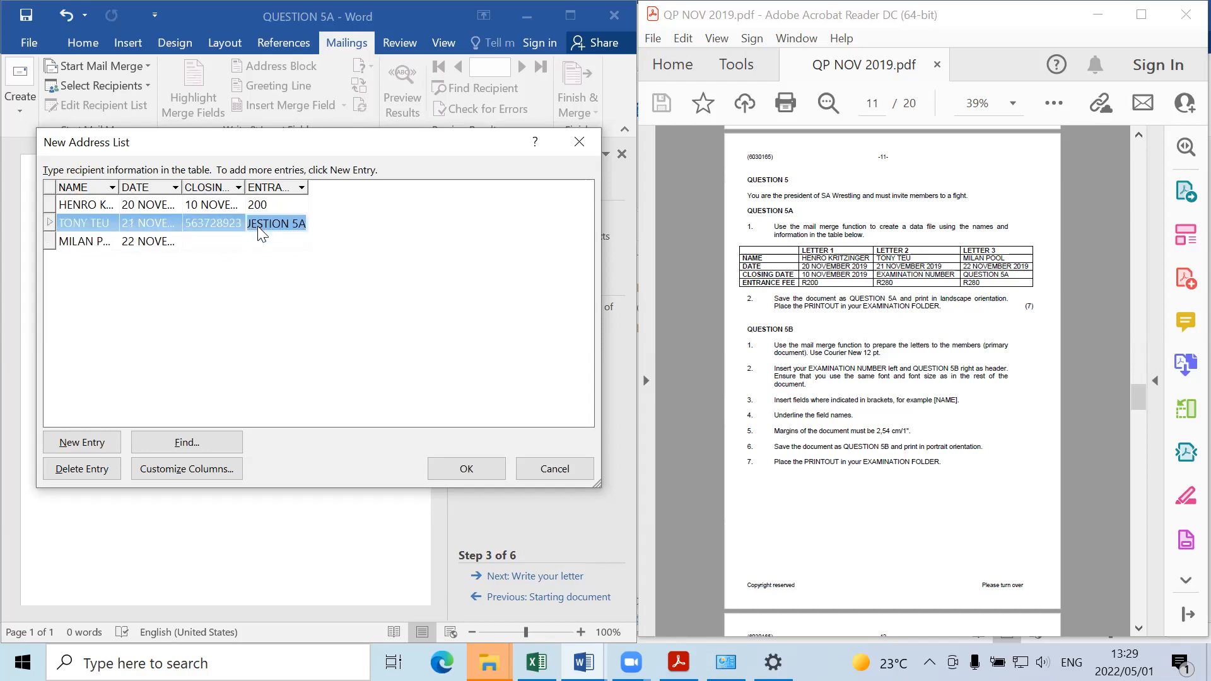
left_click(307, 223)
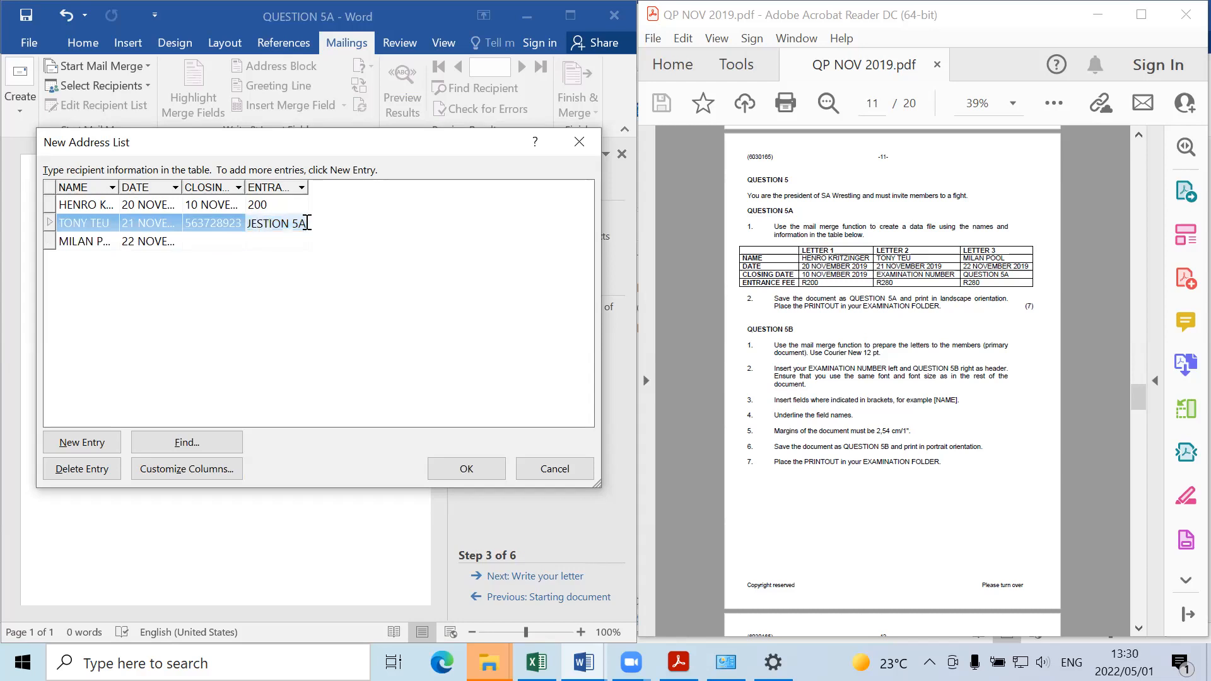
key("BackSpace")
key("BackSpace")
key("BackSpace")
key("BackSpace")
key("BackSpace")
key("BackSpace")
key("BackSpace")
key("BackSpace")
key("BackSpace")
key("BackSpace")
key("BackSpace")
type("R280")
Step: Fill the third recipient's QUESTION 5A entry and fee, fix the first fee to R200, and finish the list
left_click(189, 242)
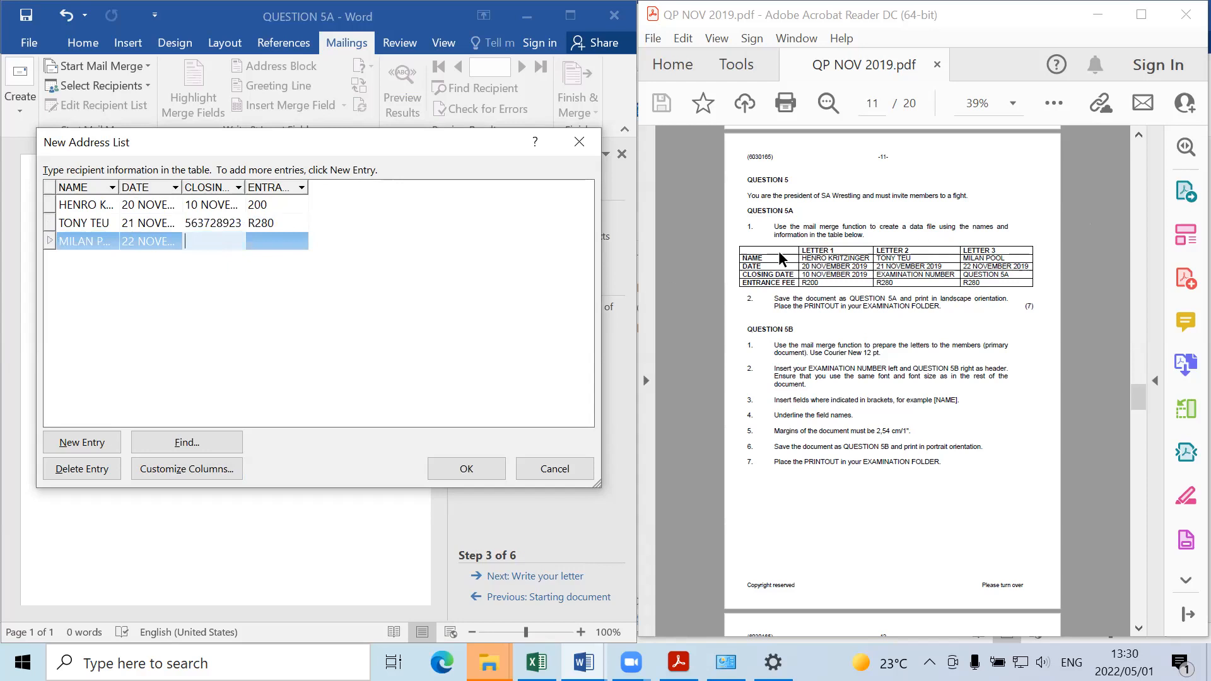
type("QUES")
type("TIO N 5A")
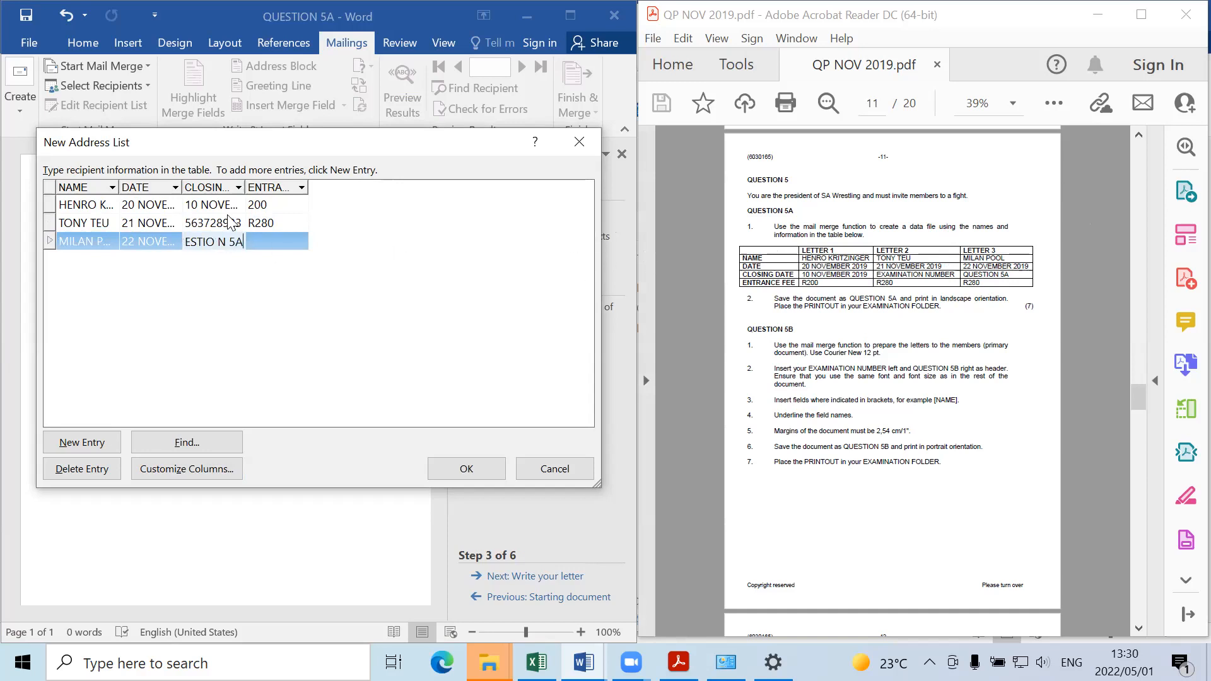
key("BackSpace")
left_click(283, 242)
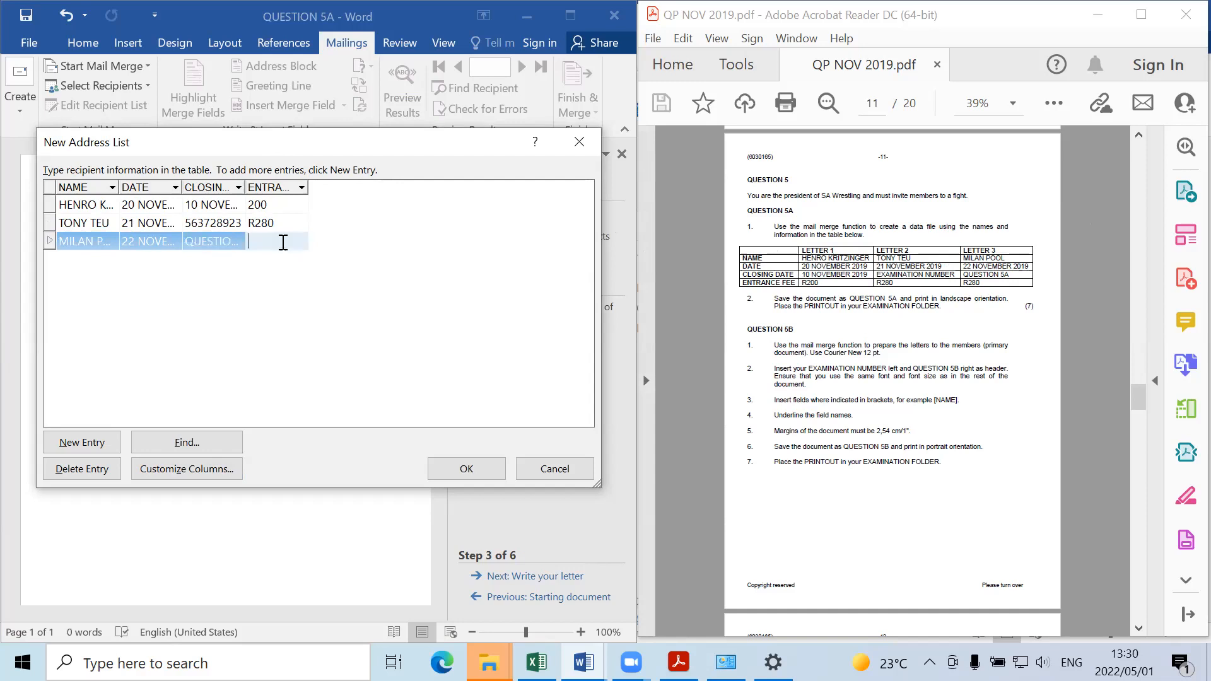
type("r")
key("BackSpace")
left_click(249, 206)
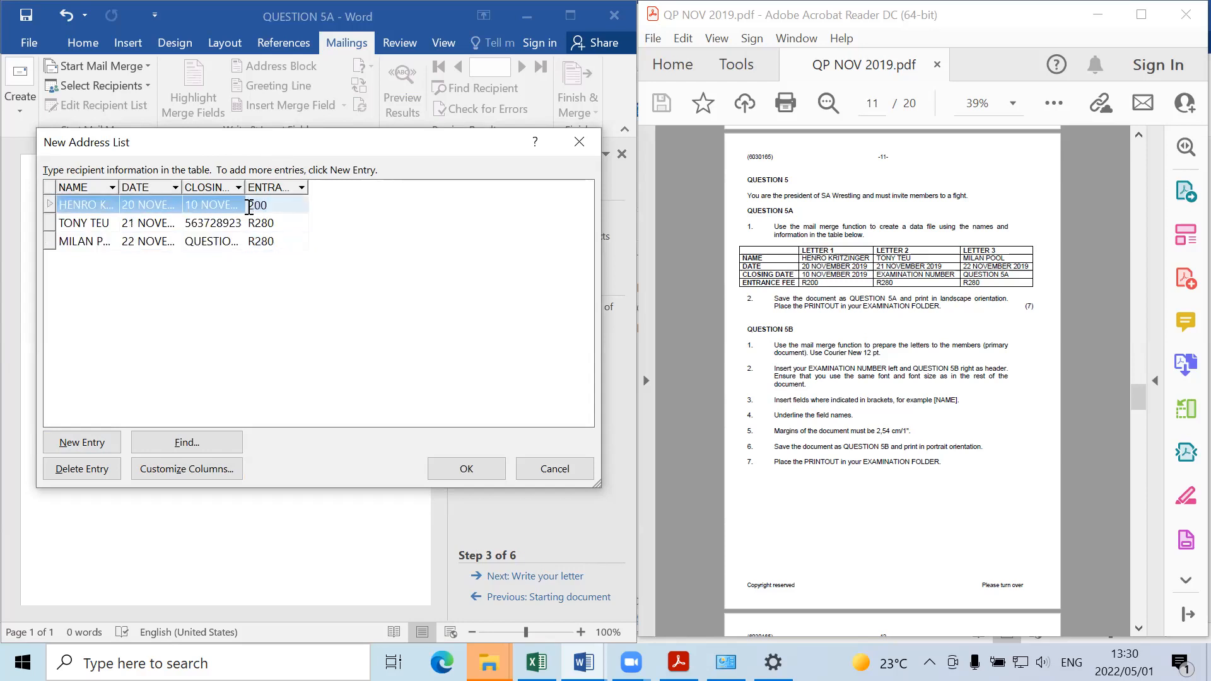
left_click(465, 471)
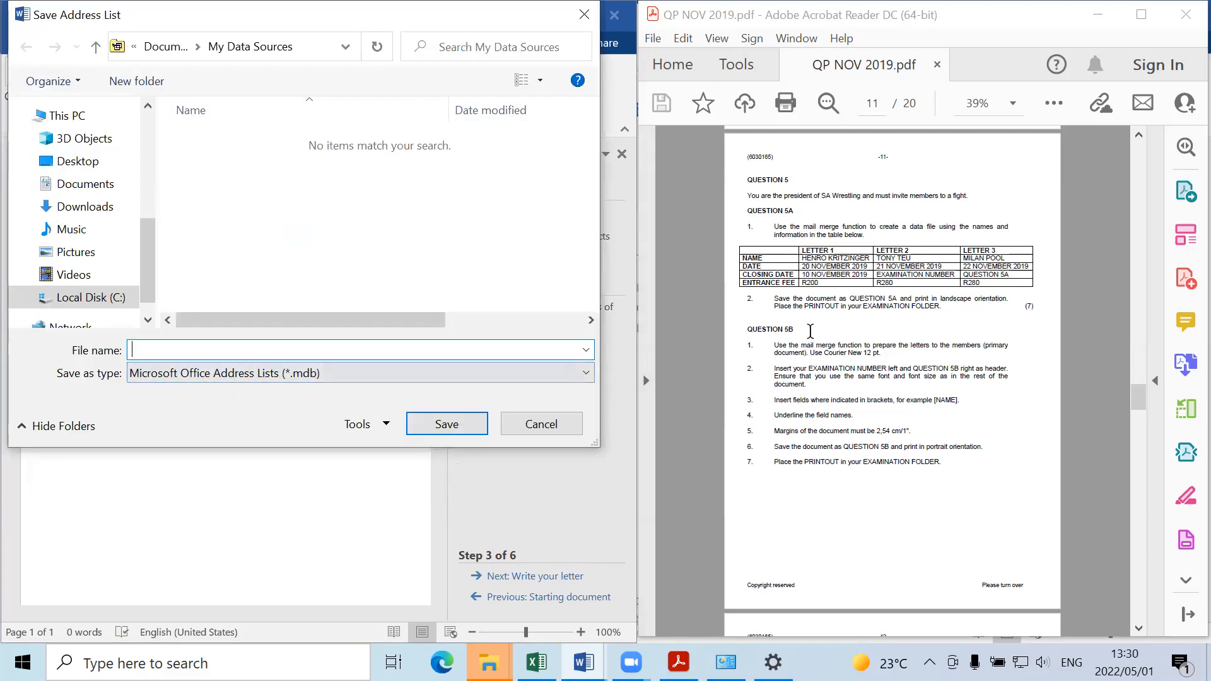
Step: Save the address list as QUESTION 5A in Desktop > EXAM FOLDER and accept the three recipients
type("QUESTION 5A")
left_click(340, 372)
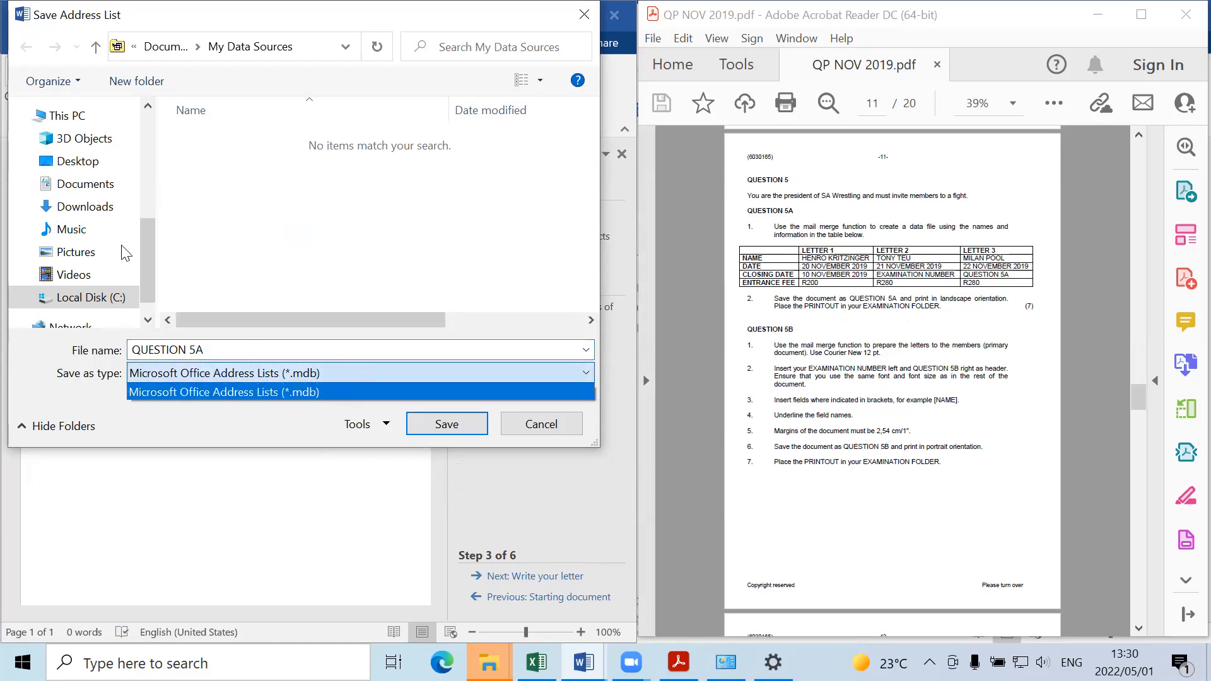
left_click(150, 248)
left_click(80, 186)
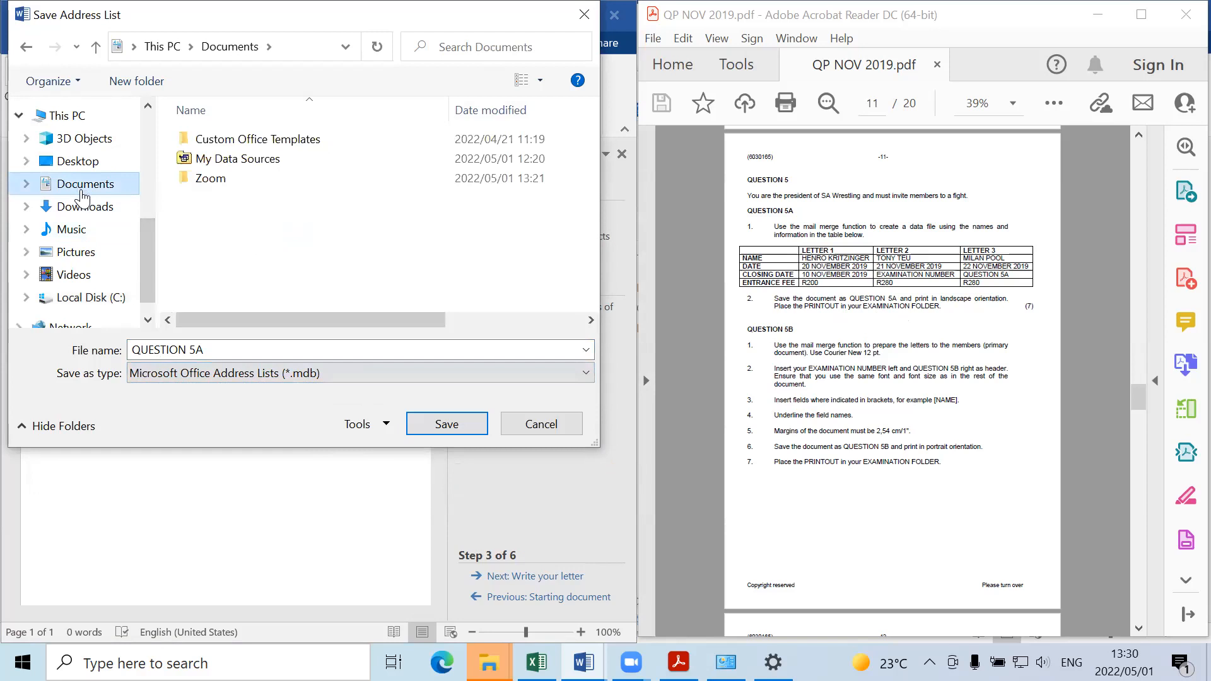
left_click(76, 161)
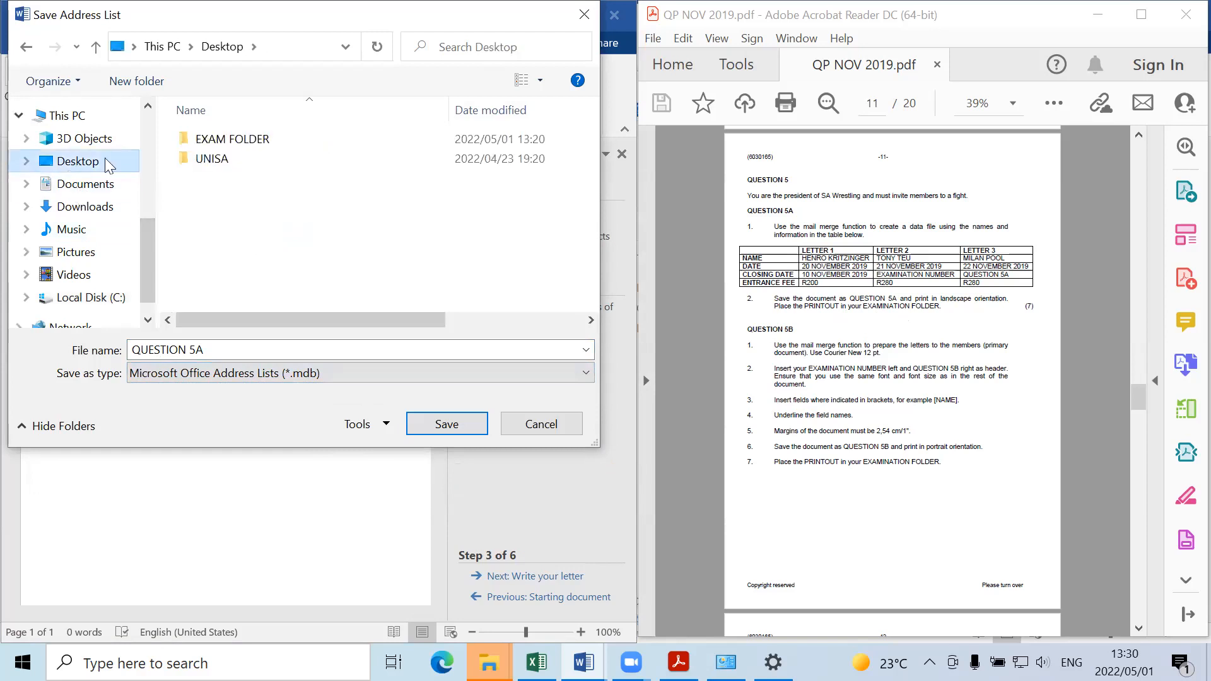
double_click(220, 140)
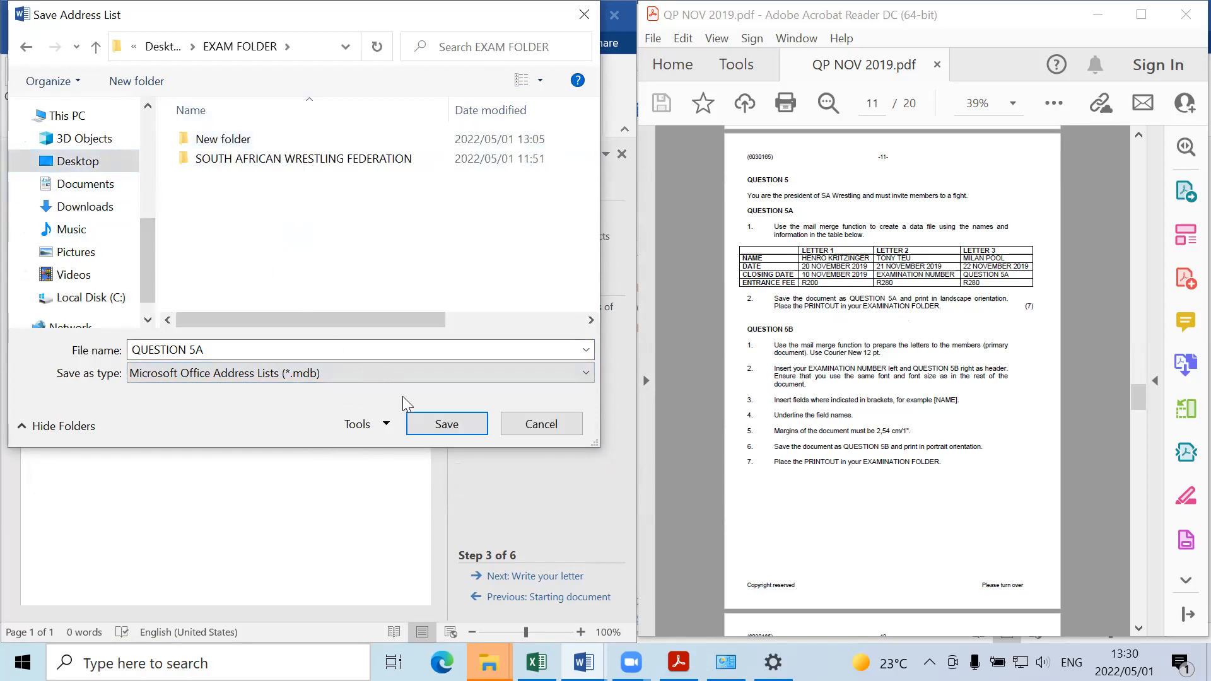
left_click(429, 420)
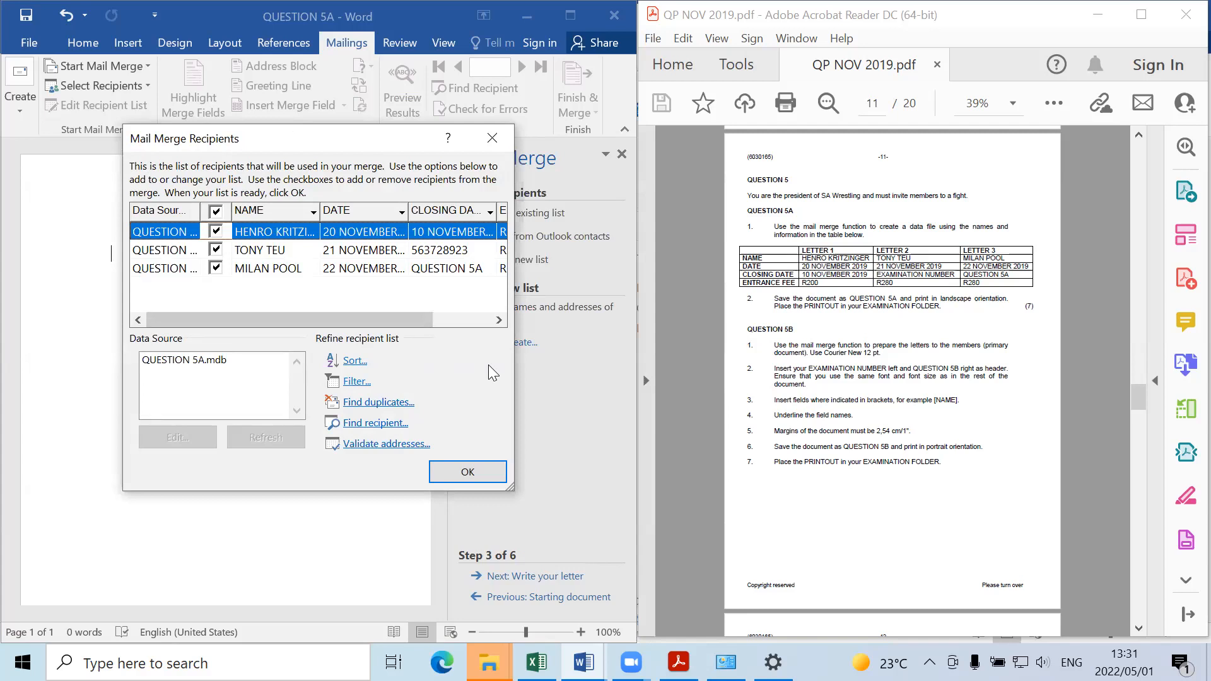
left_click(467, 472)
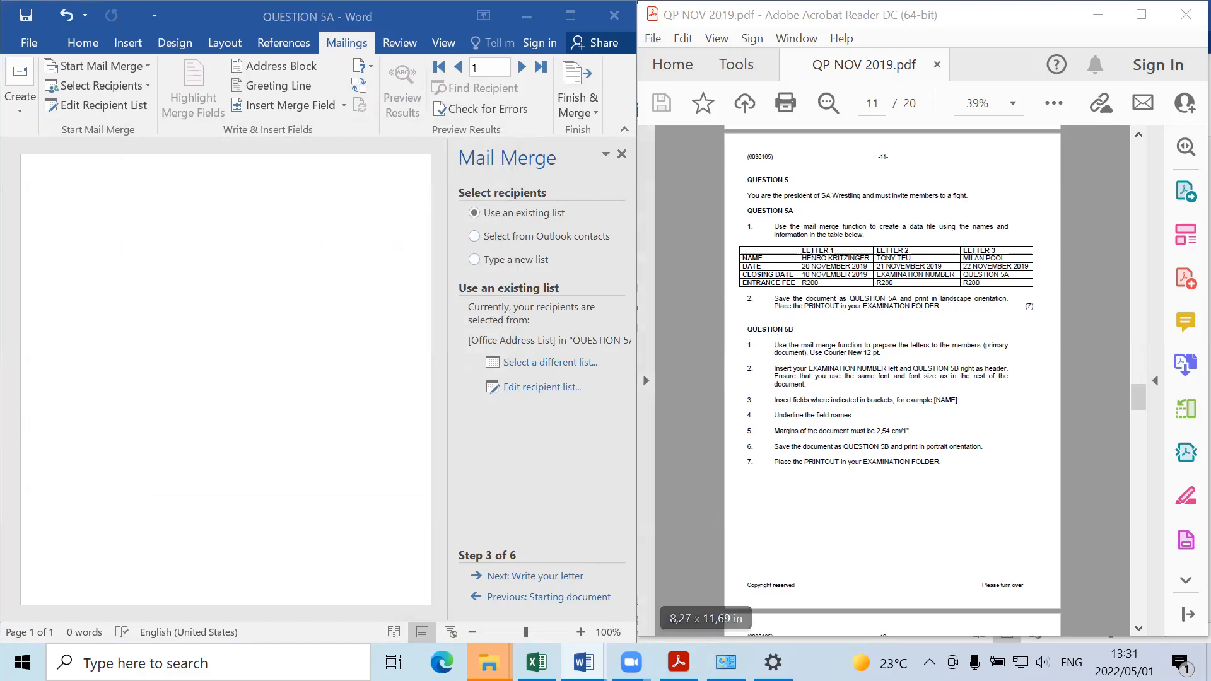
Step: Open QUESTION 5A.mdb from Desktop > EXAM FOLDER in File Explorer
mouse_move(490, 662)
left_click(533, 596)
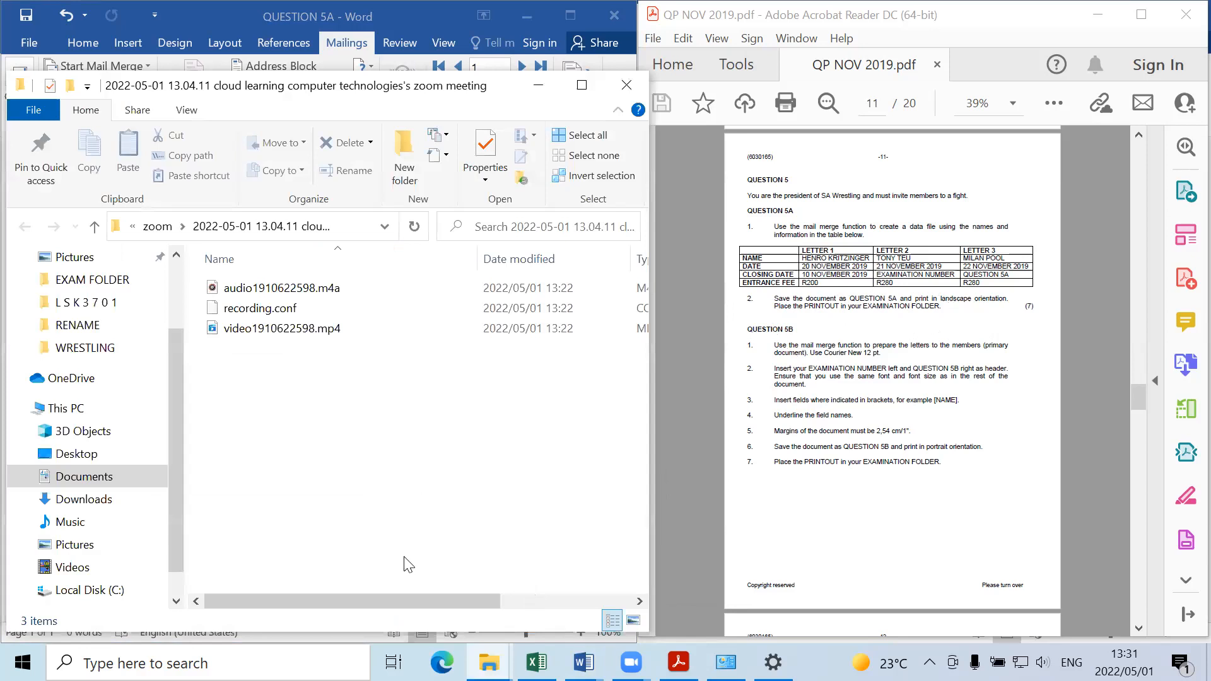
left_click(77, 453)
double_click(253, 292)
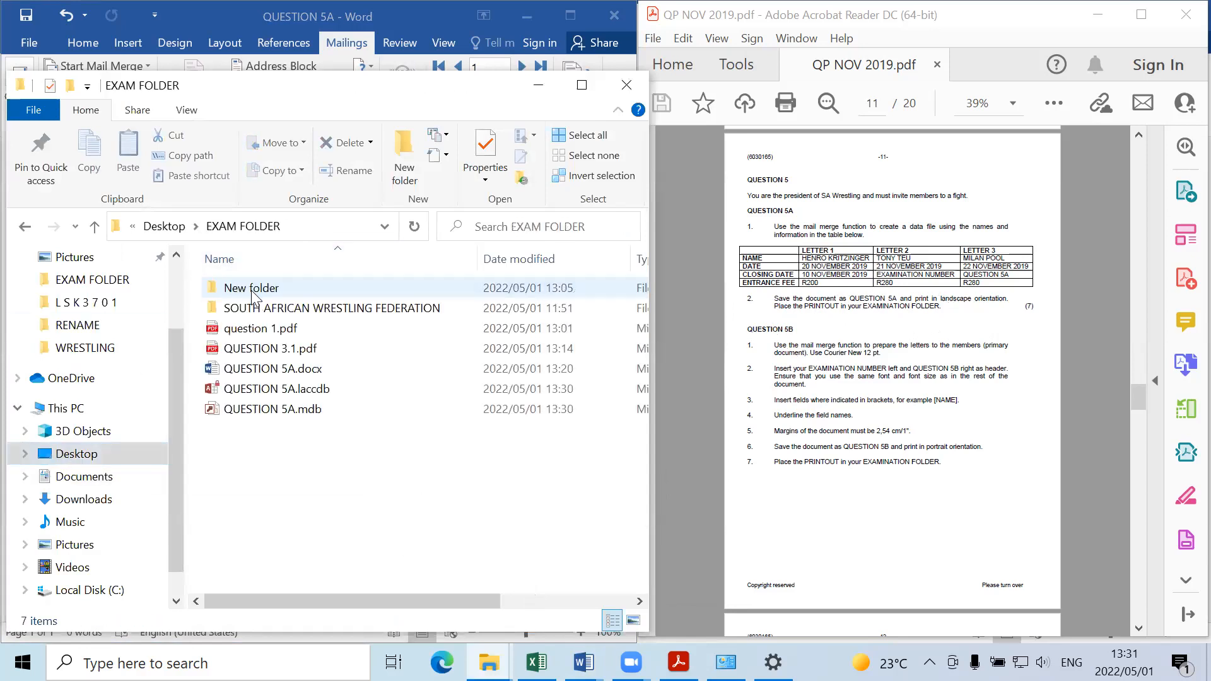
left_click(621, 644)
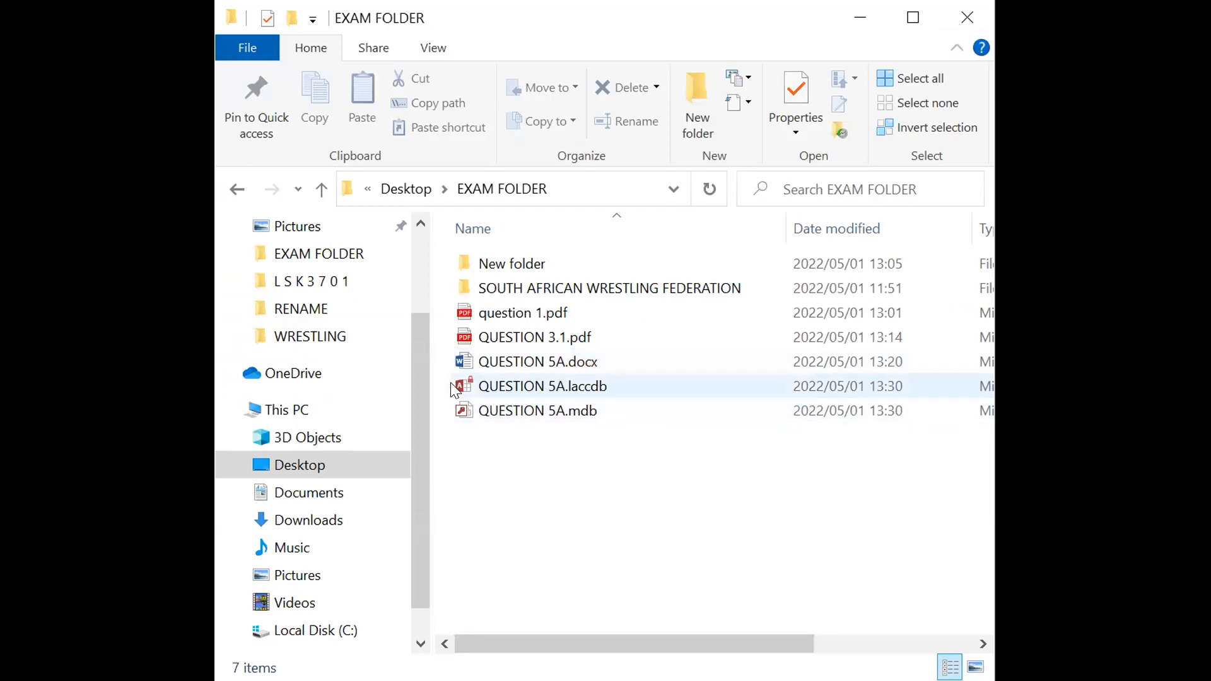
left_click(493, 413)
double_click(493, 413)
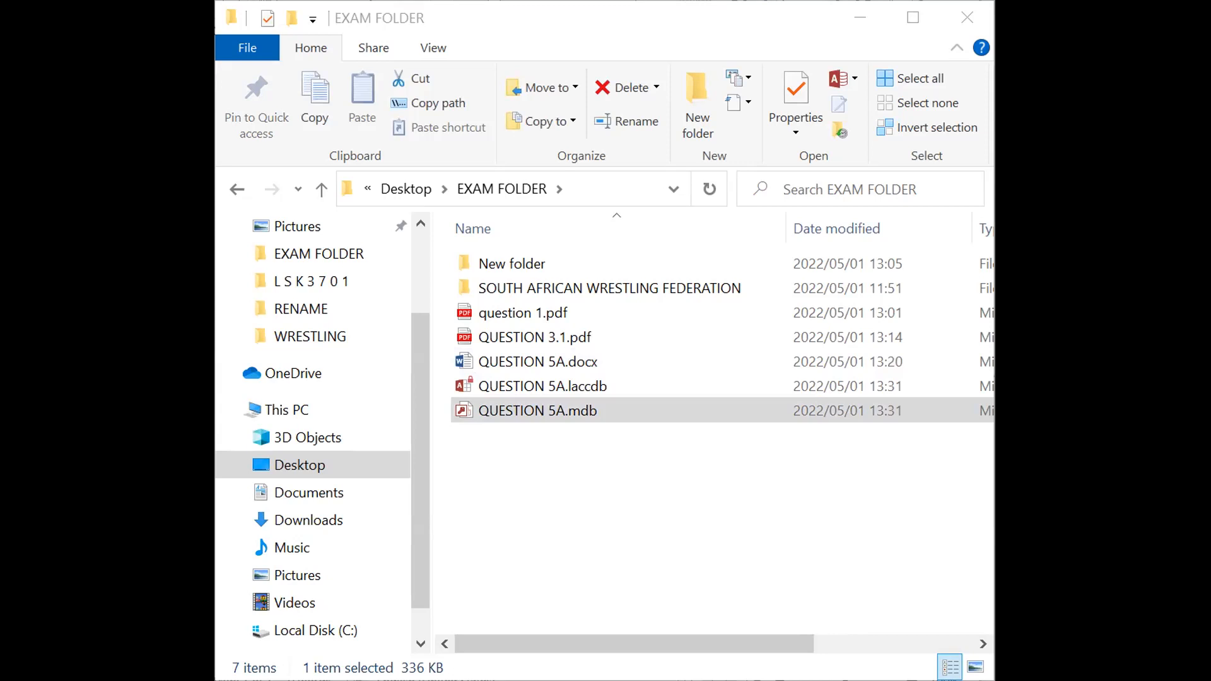
Step: Choose Microsoft Print to PDF as the printer and try landscape in its properties
left_click(884, 131)
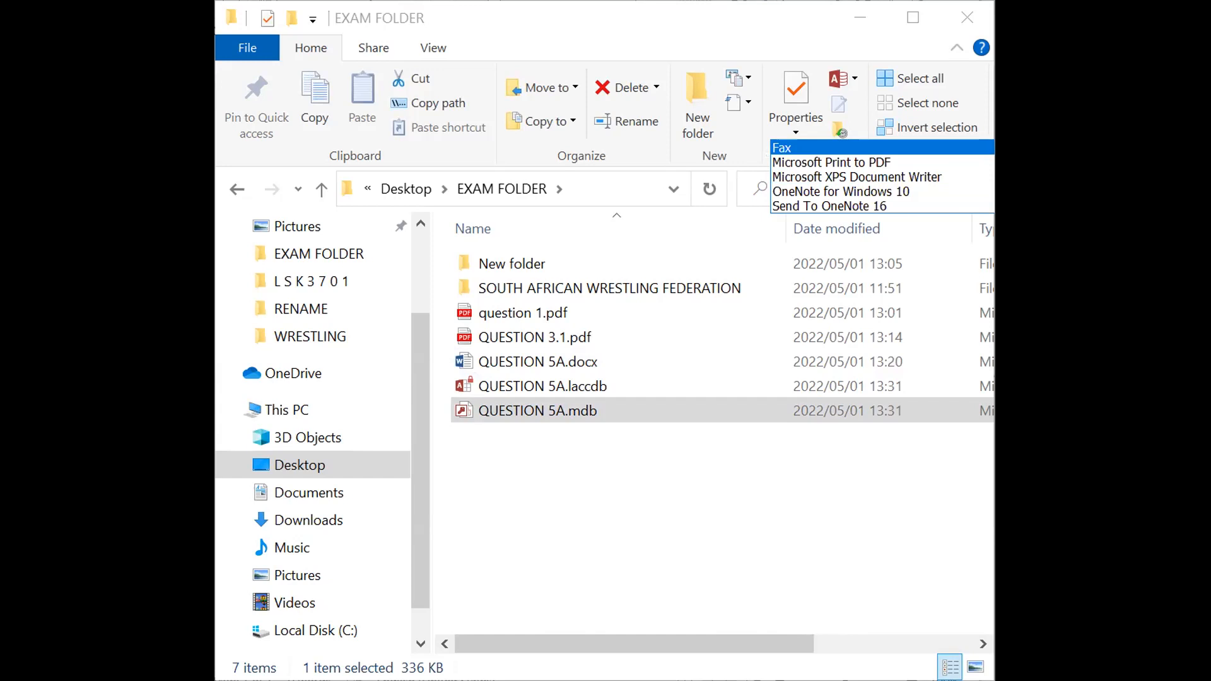
left_click(882, 147)
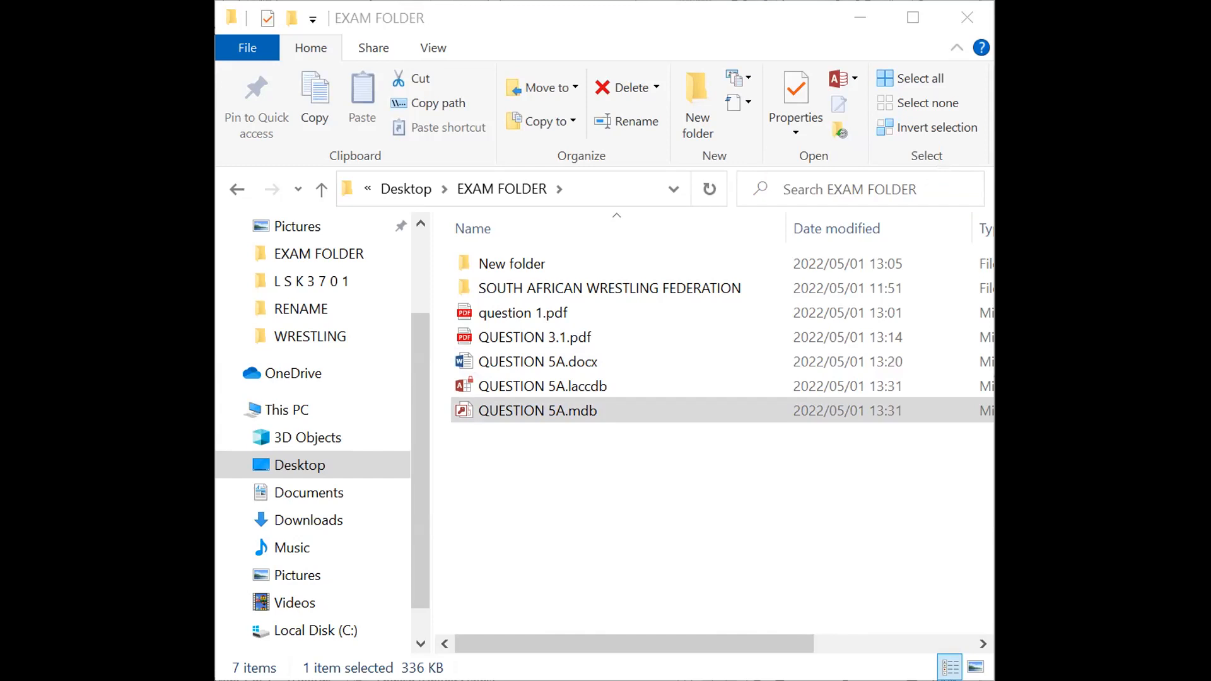
left_click(909, 192)
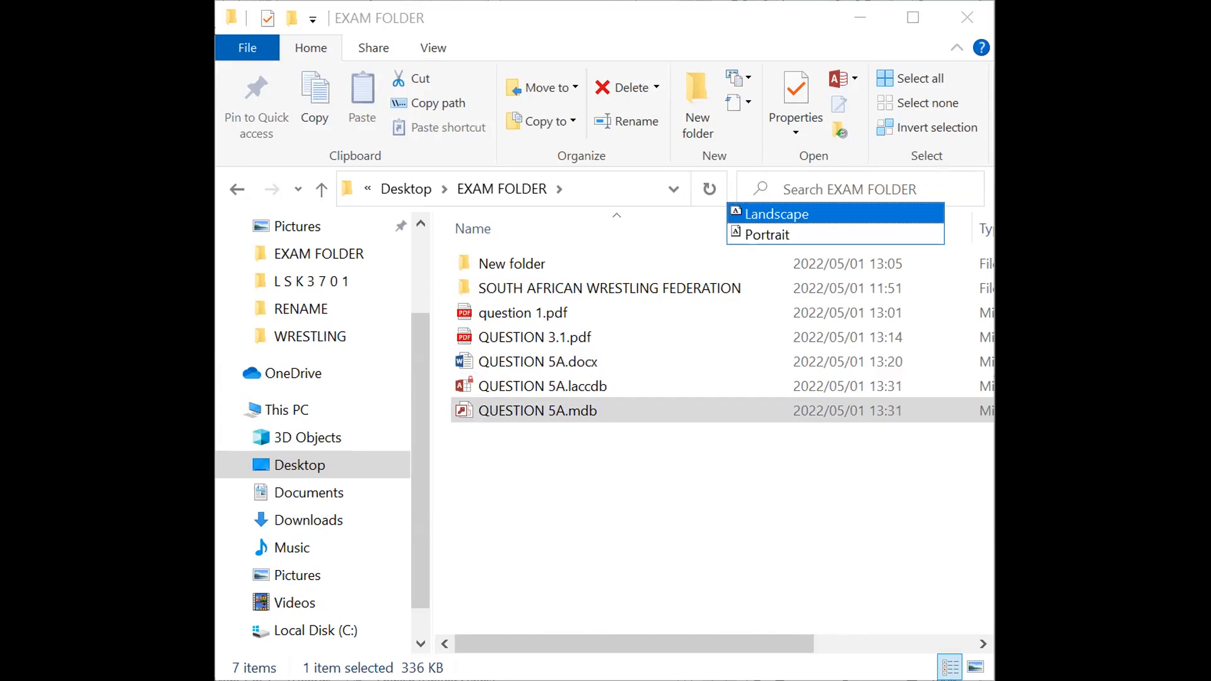
left_click(836, 214)
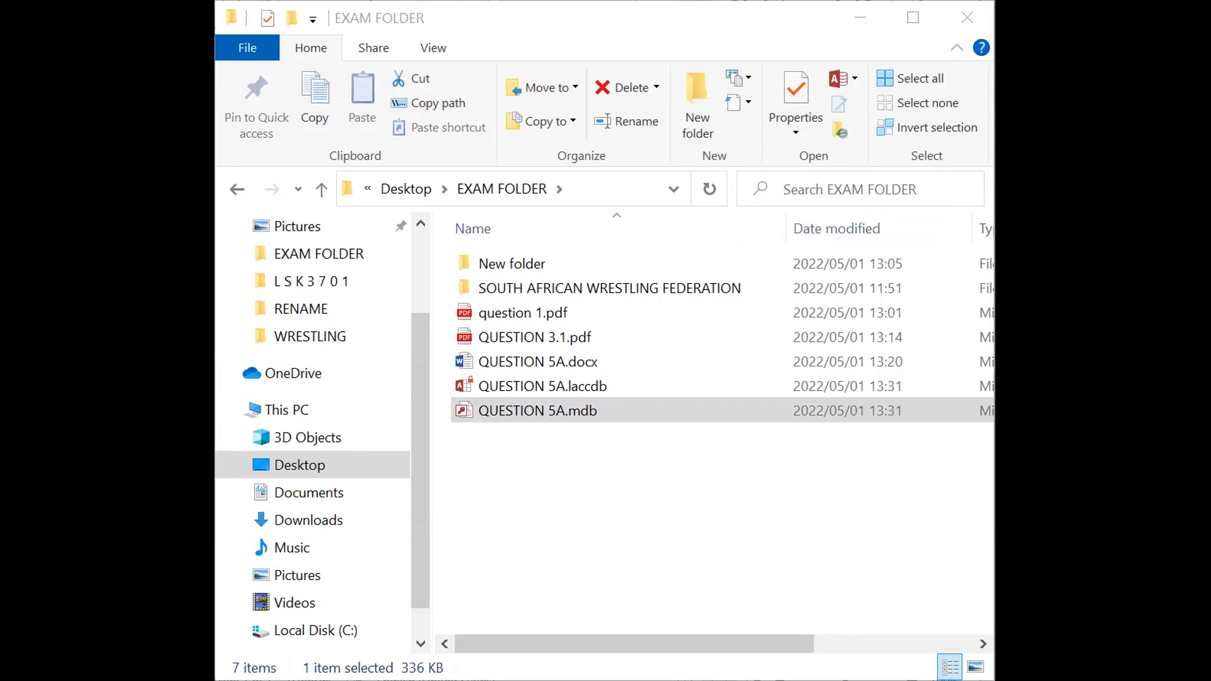
left_click(960, 210)
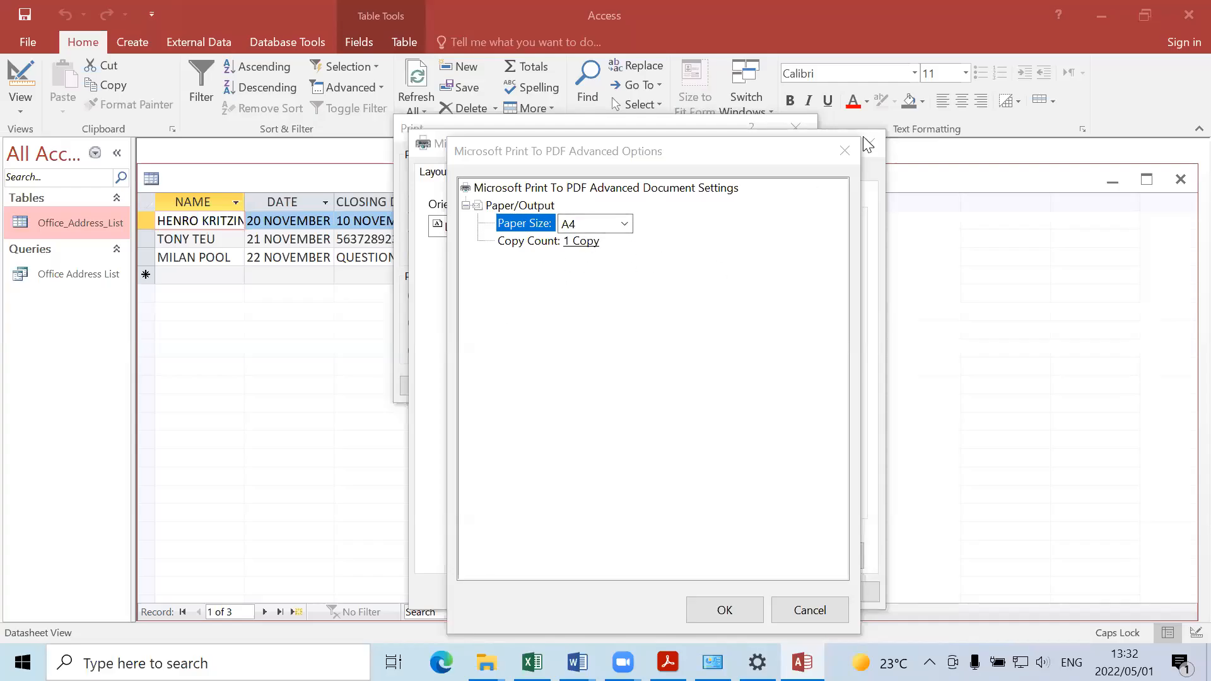
left_click(851, 153)
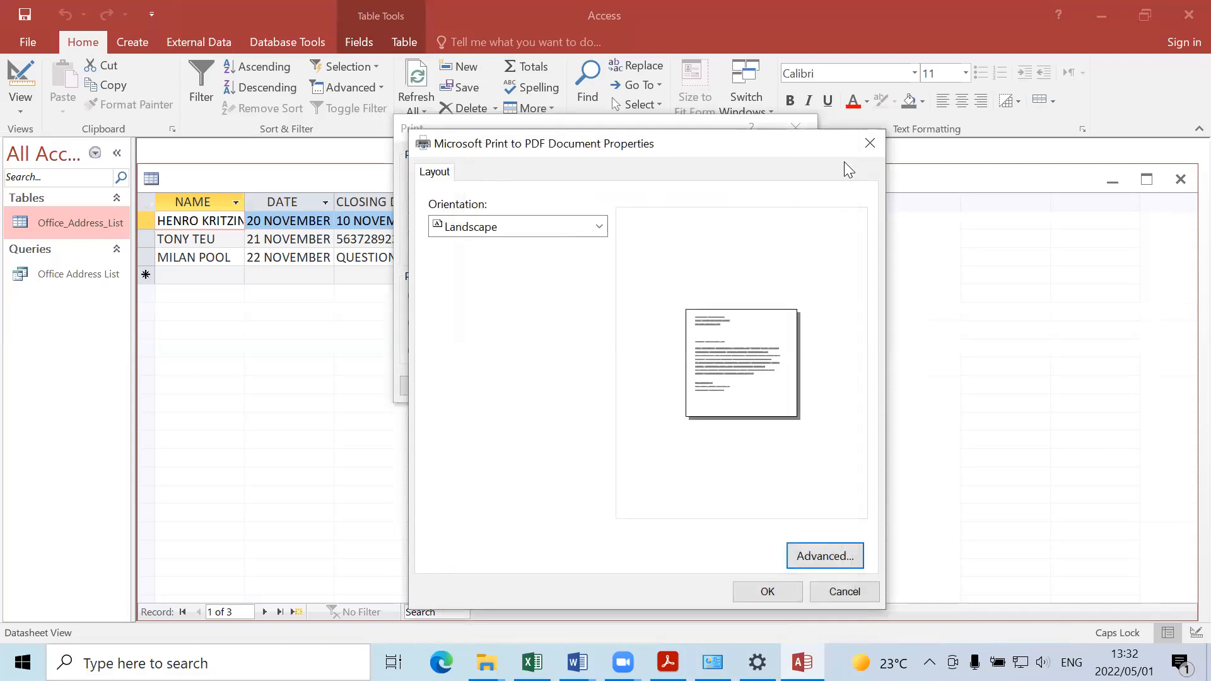
left_click(871, 141)
Step: Set the printer properties to landscape orientation and A4 paper size
left_click(762, 178)
left_click(599, 228)
left_click(580, 246)
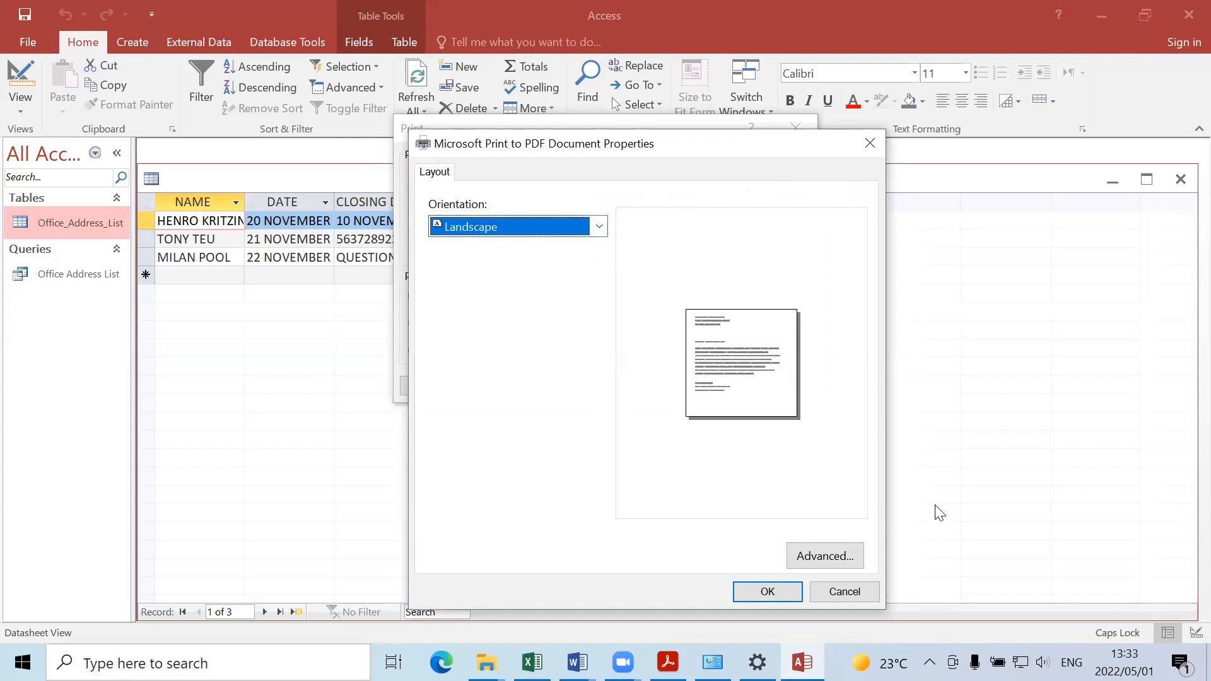
left_click(855, 556)
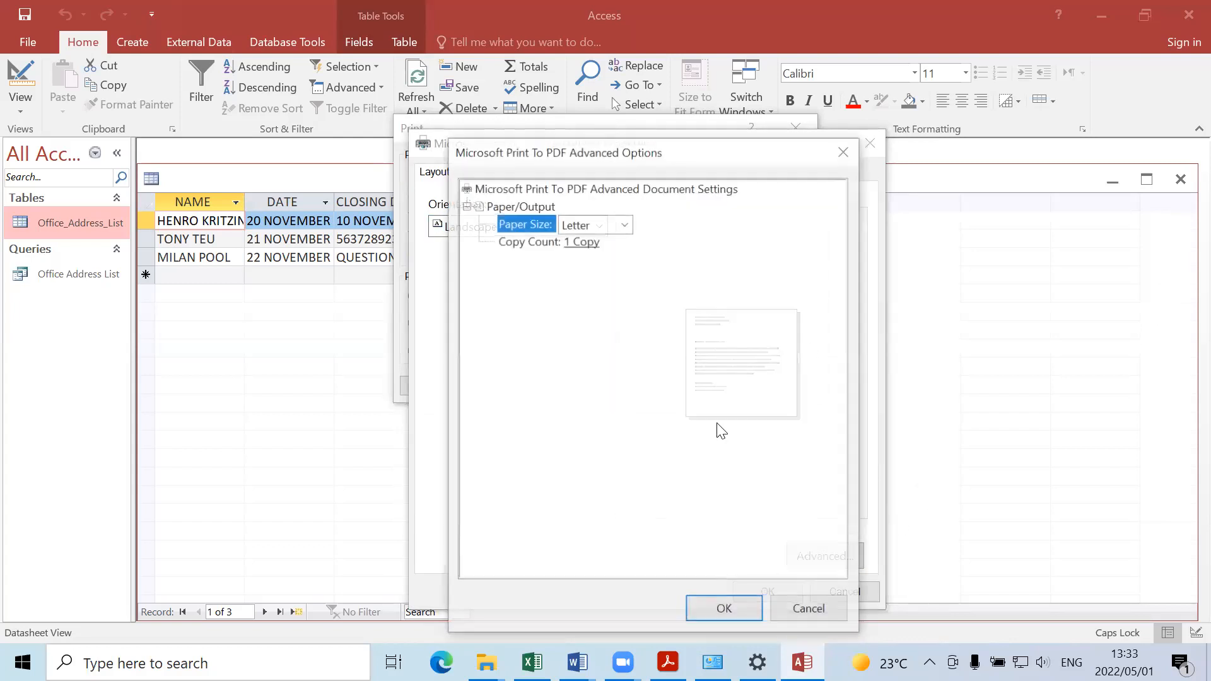
left_click(624, 224)
left_click(596, 260)
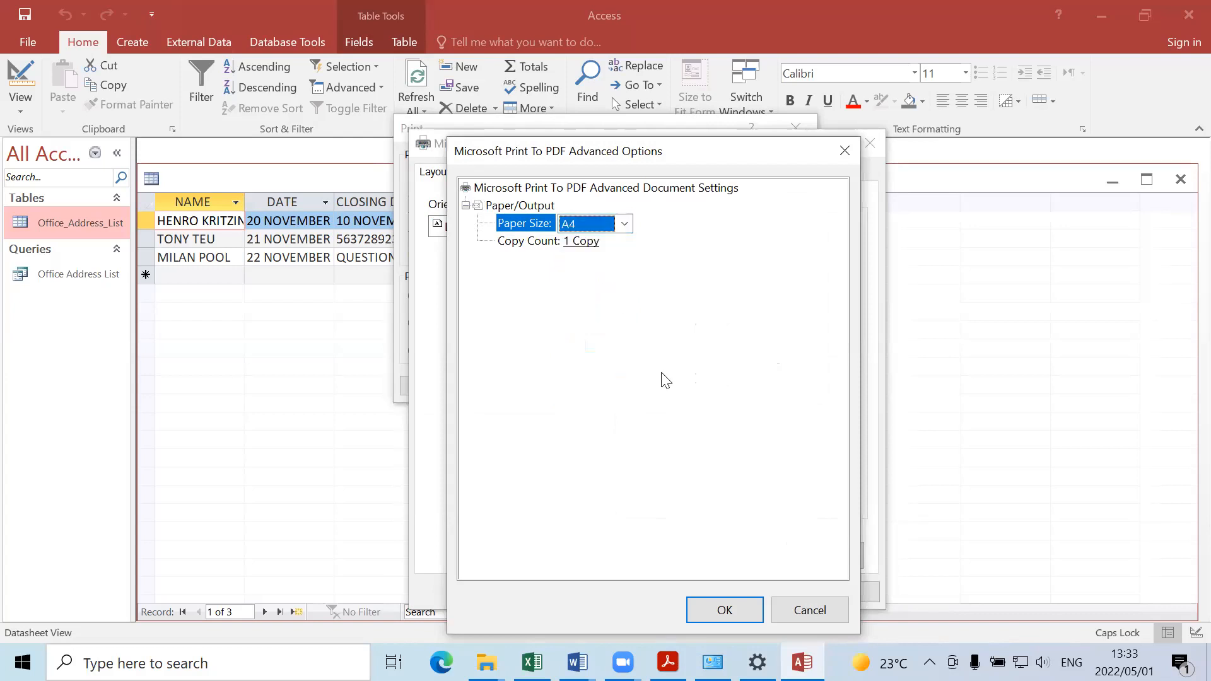
left_click(726, 610)
left_click(763, 589)
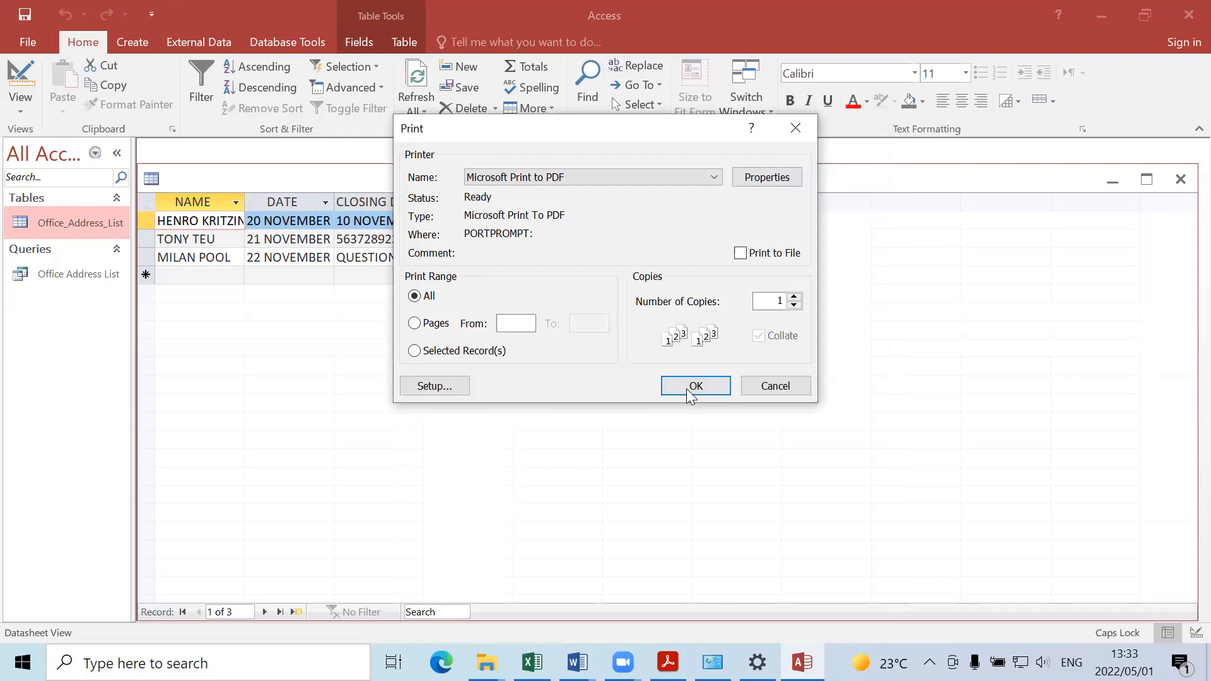
Step: Print the table to a PDF named QUESTION 5A in Desktop > EXAM FOLDER, then minimise Access
left_click(687, 390)
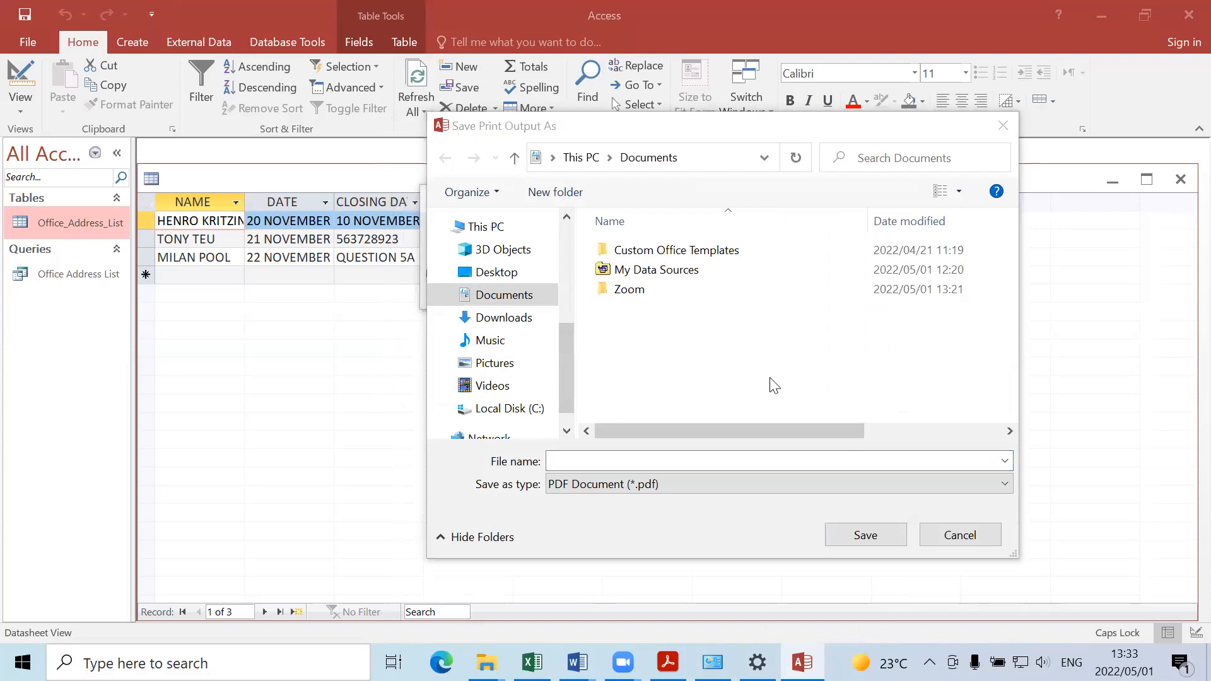
left_click(638, 466)
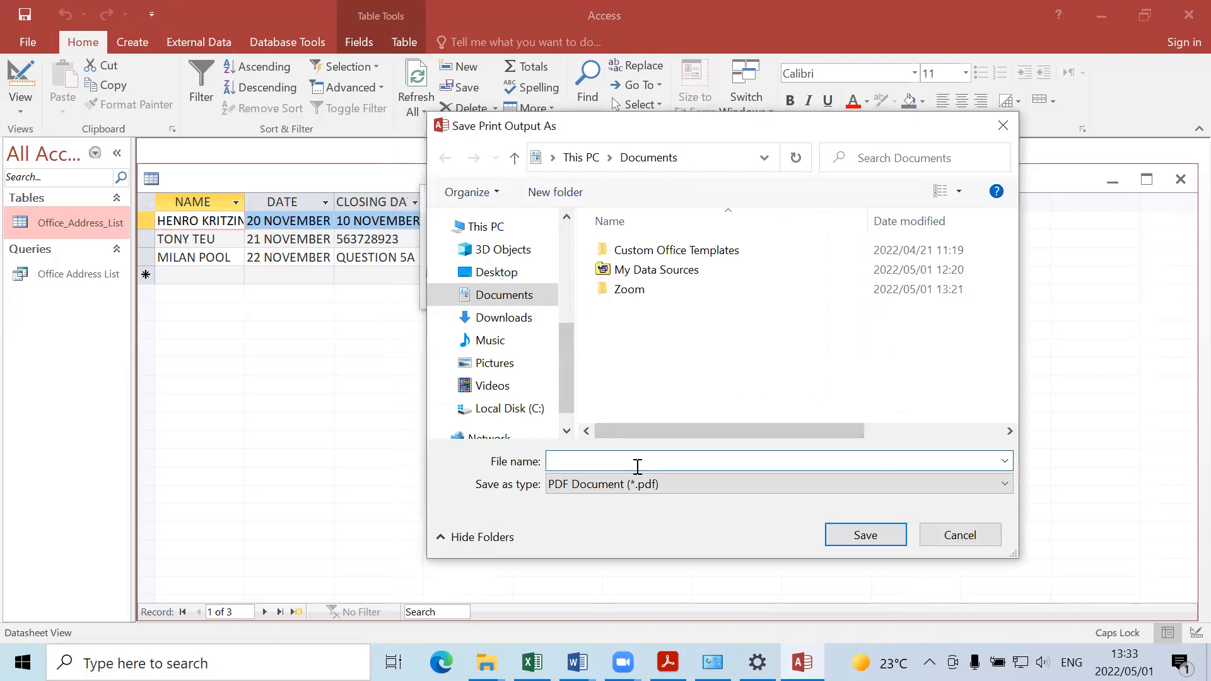
type("QUESTION 5A")
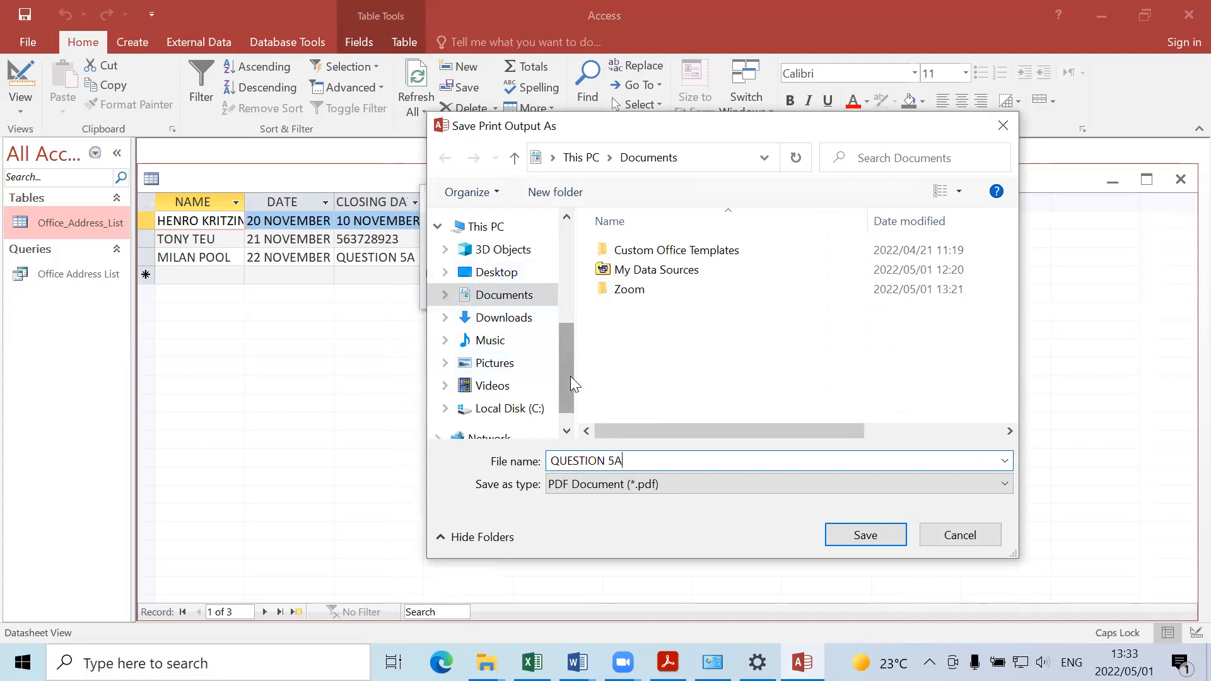
scroll(570, 376, "down", 1)
scroll(572, 403, "up", 1)
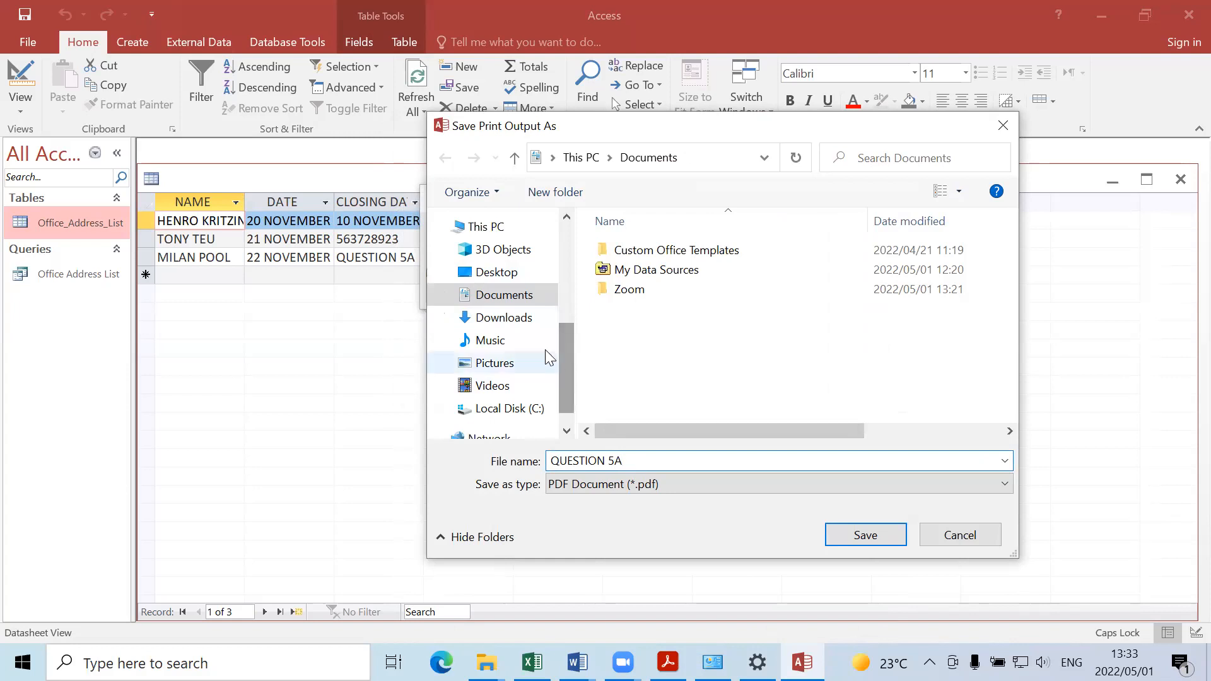
left_click(521, 271)
double_click(639, 256)
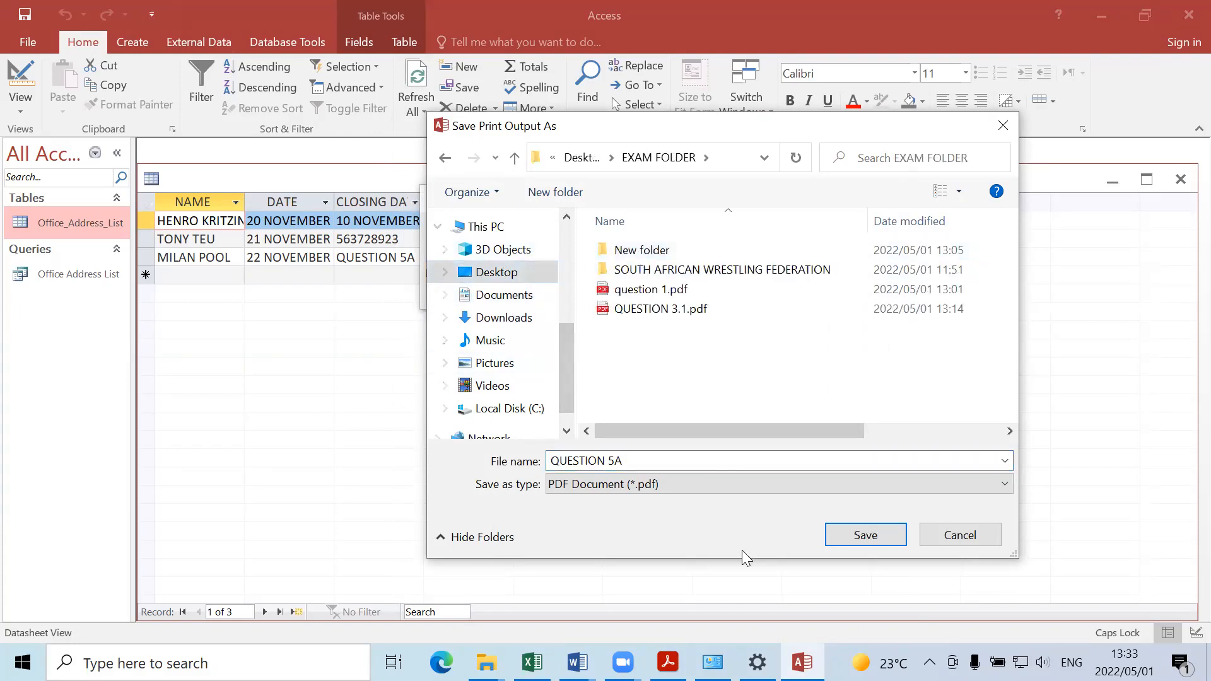
left_click(851, 537)
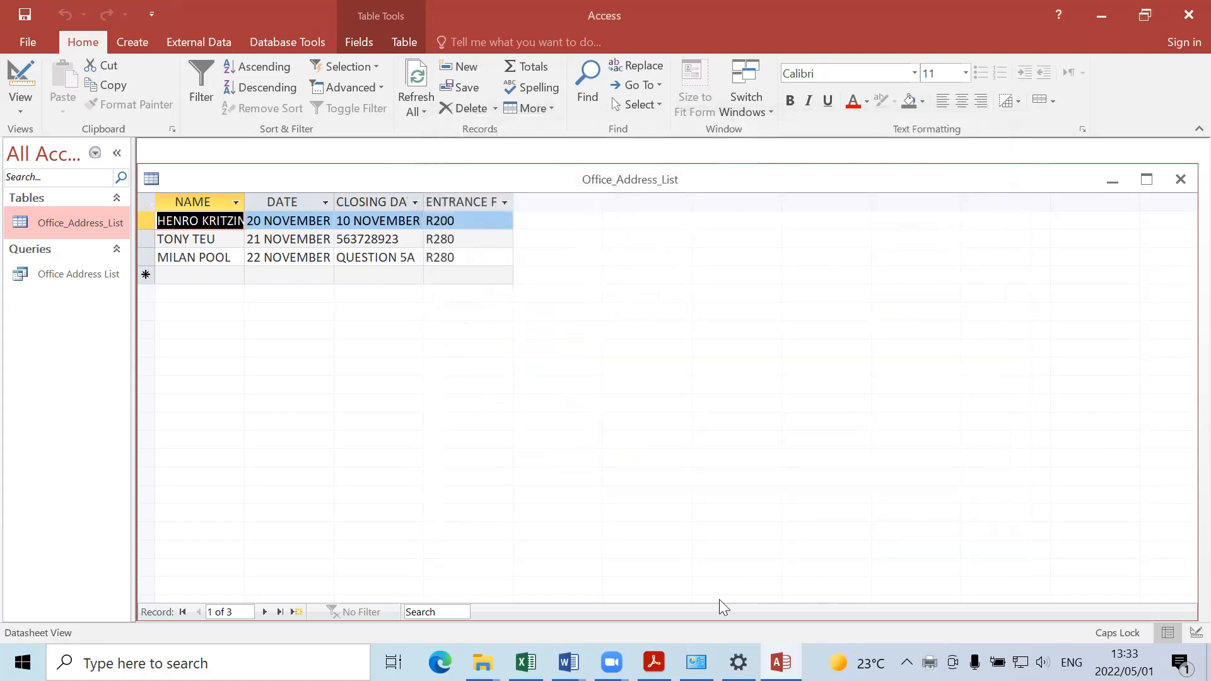
left_click(1101, 16)
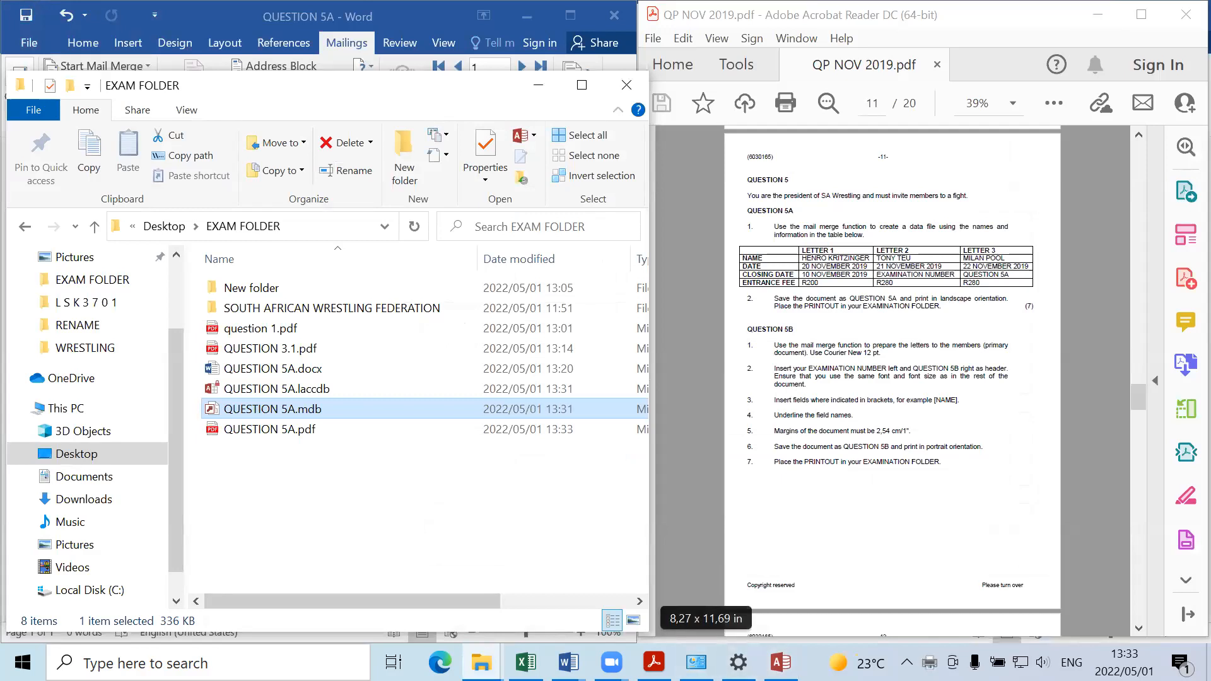
key("alt+Tab")
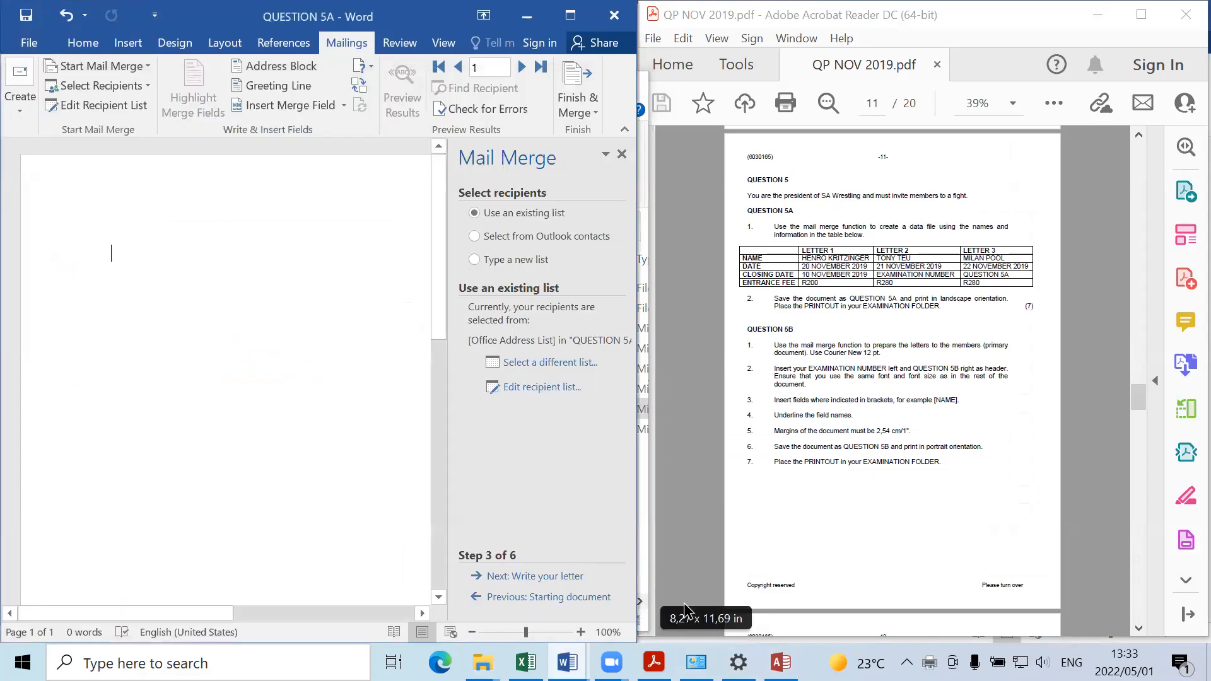
Step: Type SA YOUTH CHAMPIONSHIPS at the top of the letter and select it
left_click(540, 647)
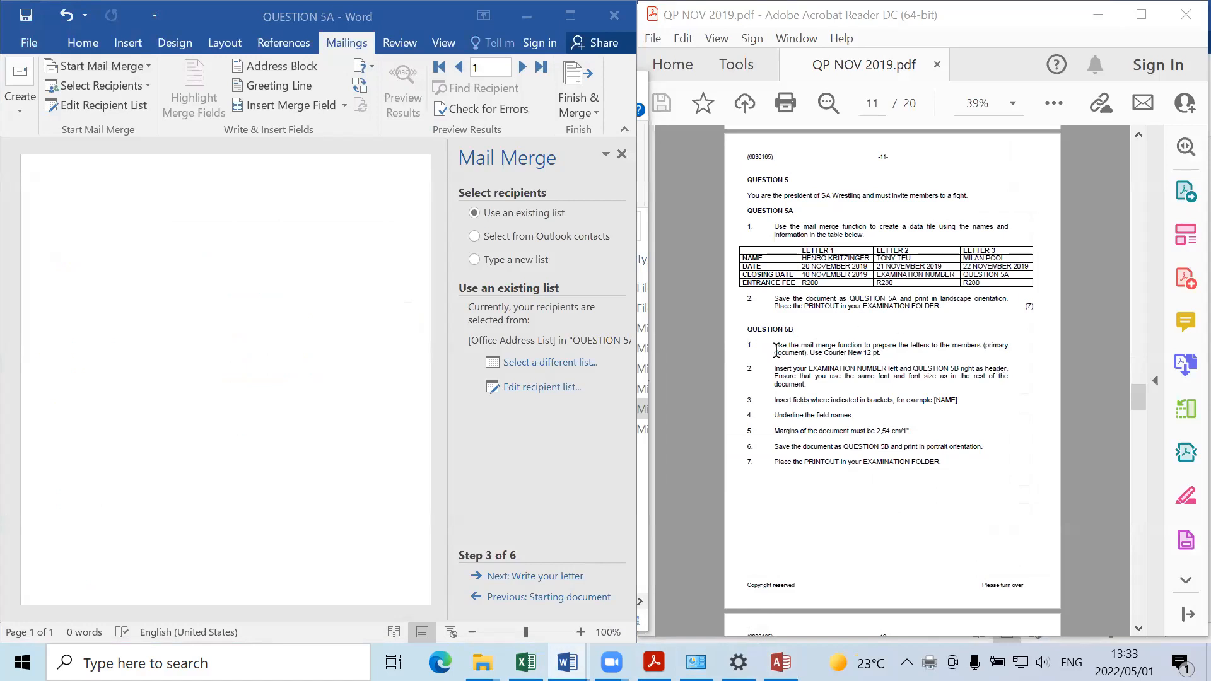
left_click_drag(1139, 409, 1145, 430)
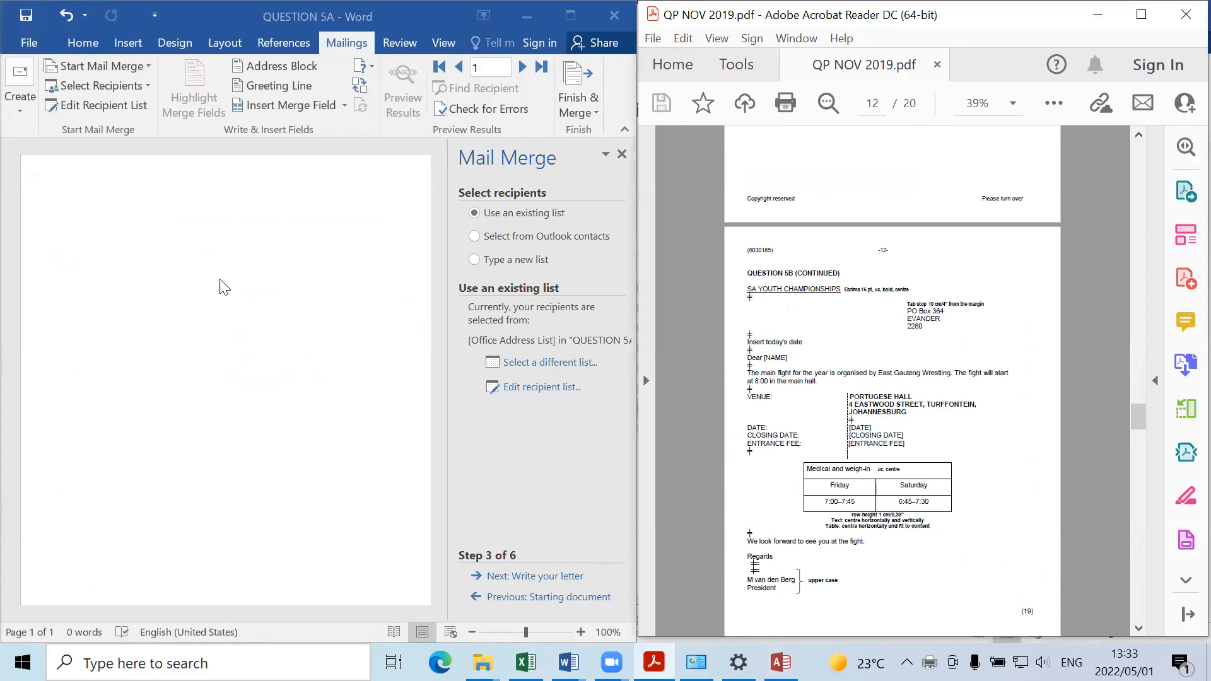
left_click(134, 225)
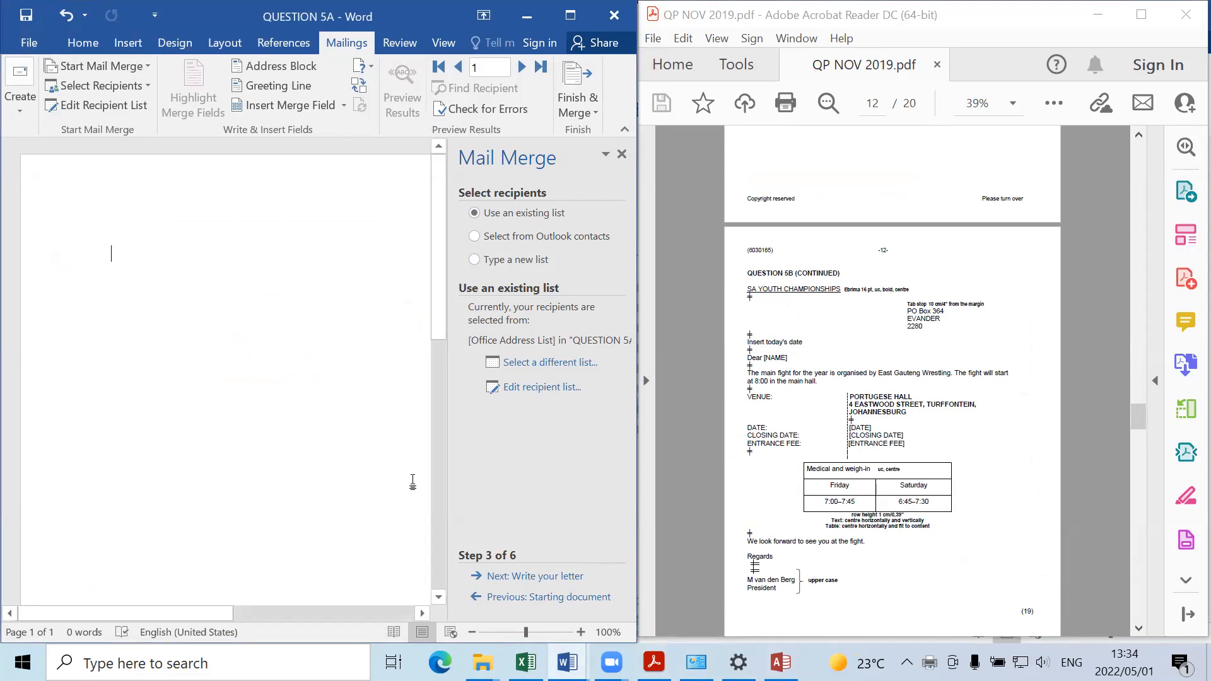
type("SA C")
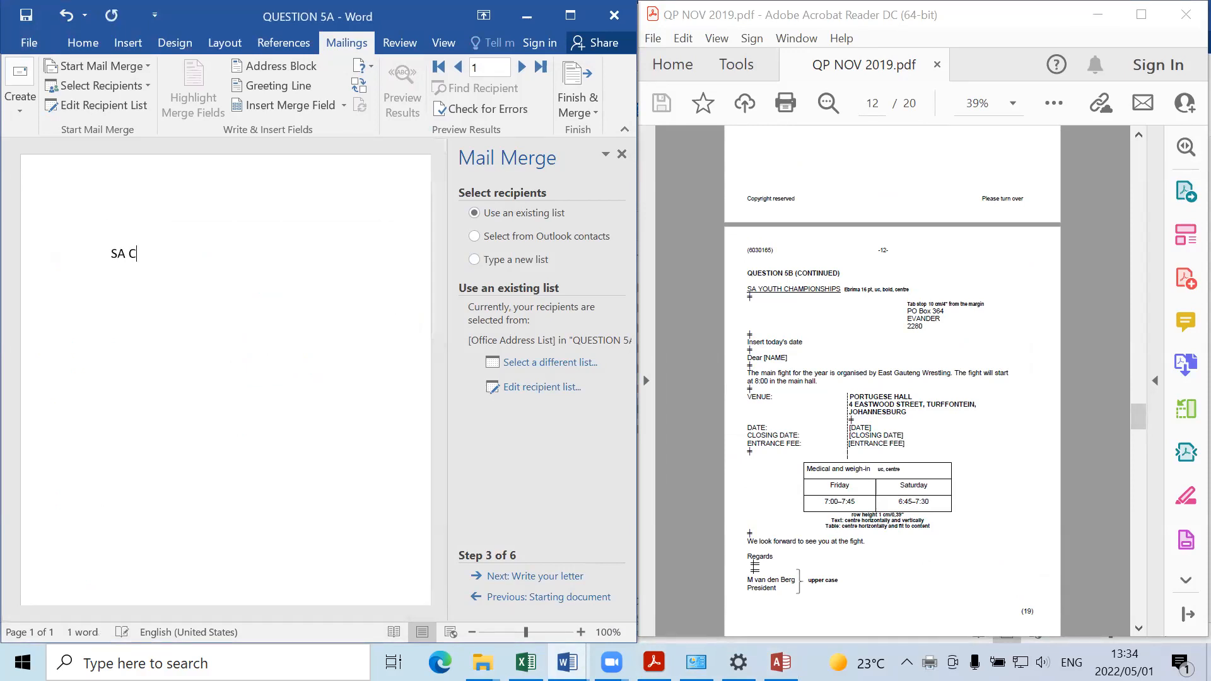
key("BackSpace")
type("YOUTH CAM")
key("BackSpace")
key("BackSpace")
type("HAMPIONSH")
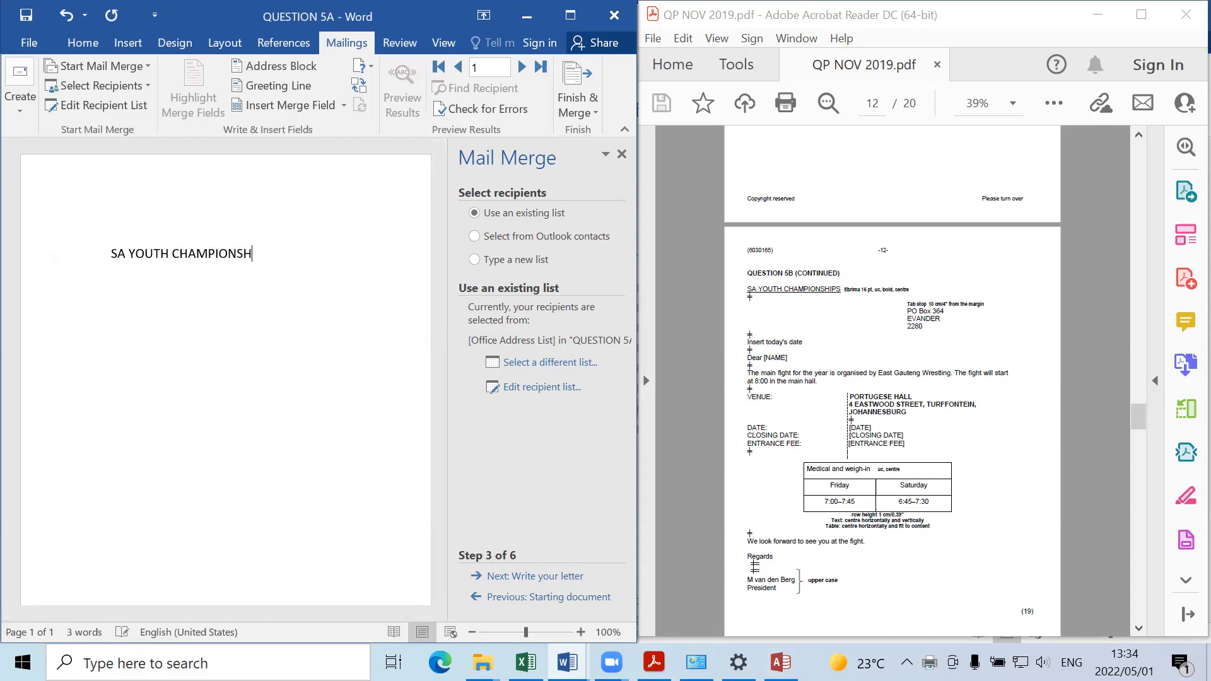
type("IPS")
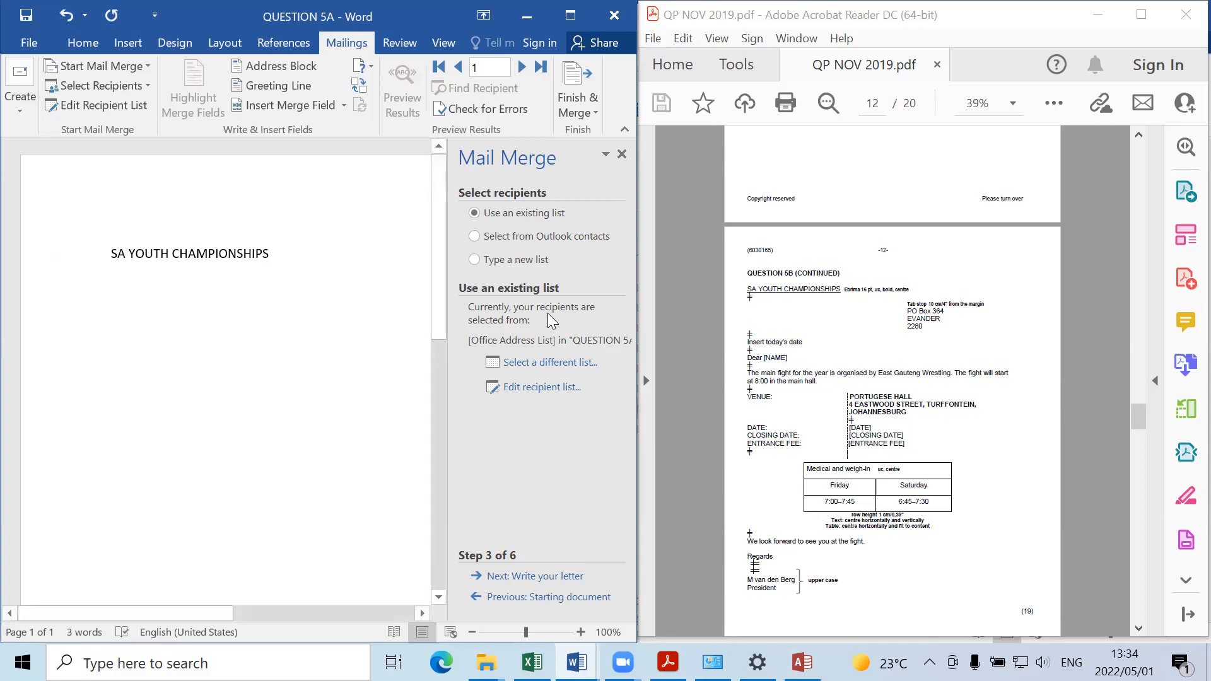
left_click_drag(221, 262, 107, 251)
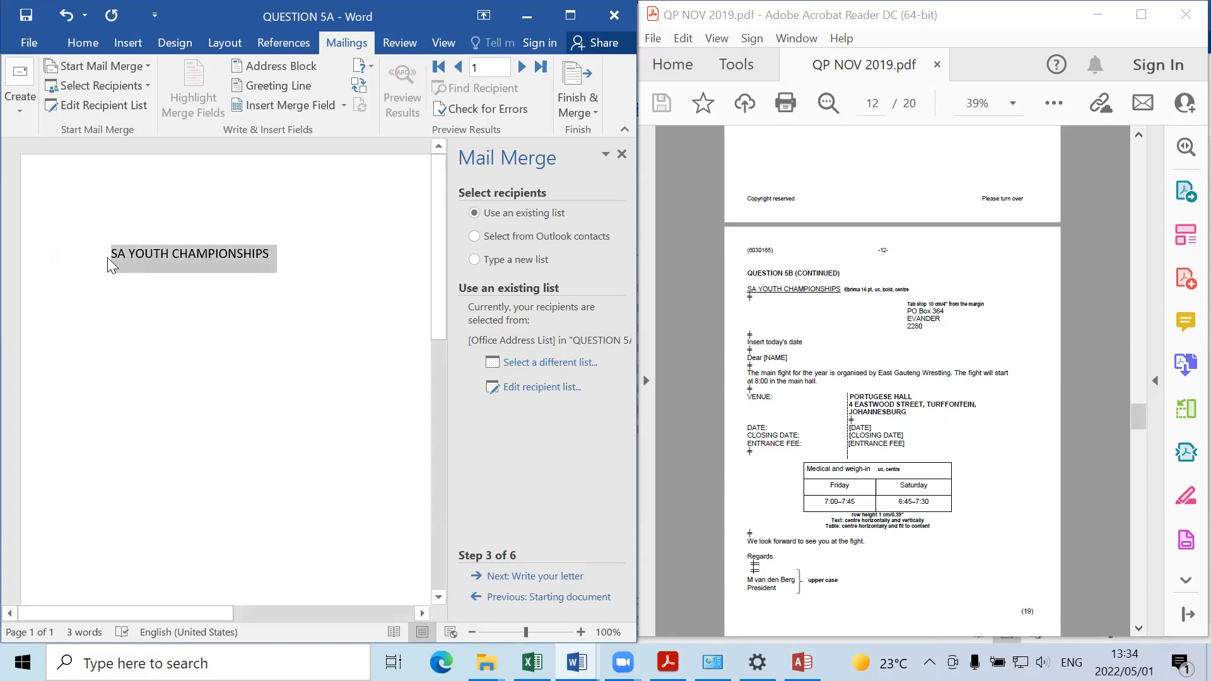
Step: Format the heading as Ebrima 16 pt, centred and bold, and maximise Word
left_click(92, 45)
left_click(175, 67)
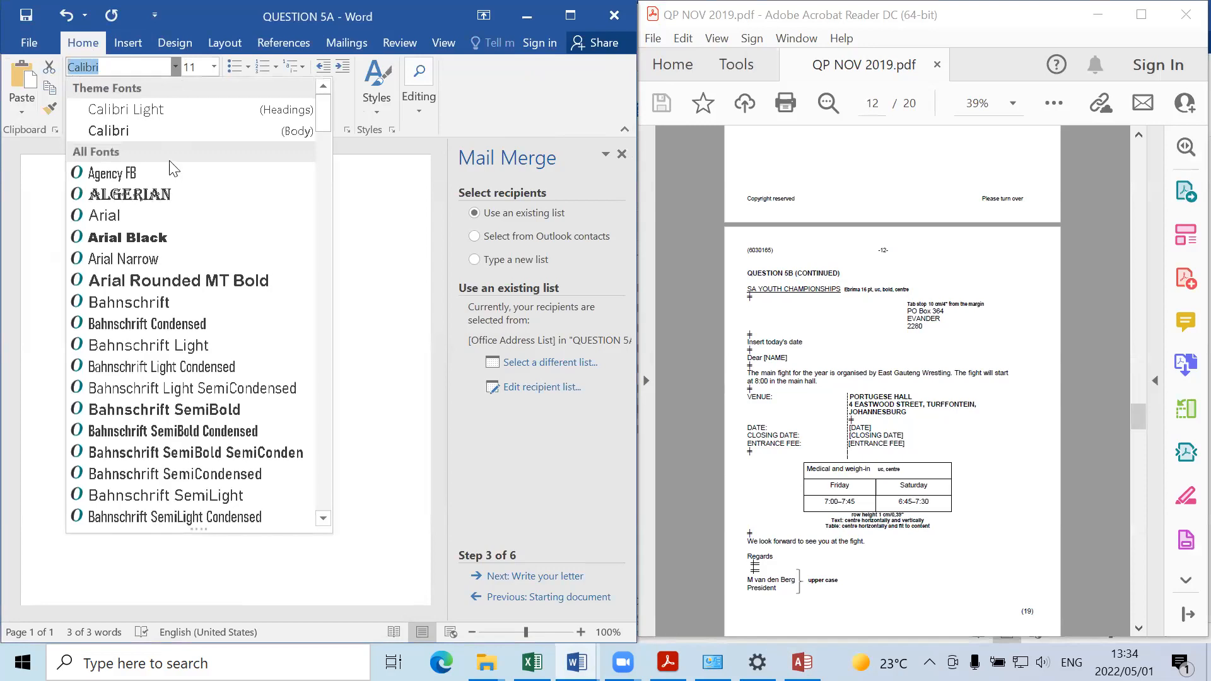
type("Ebrima")
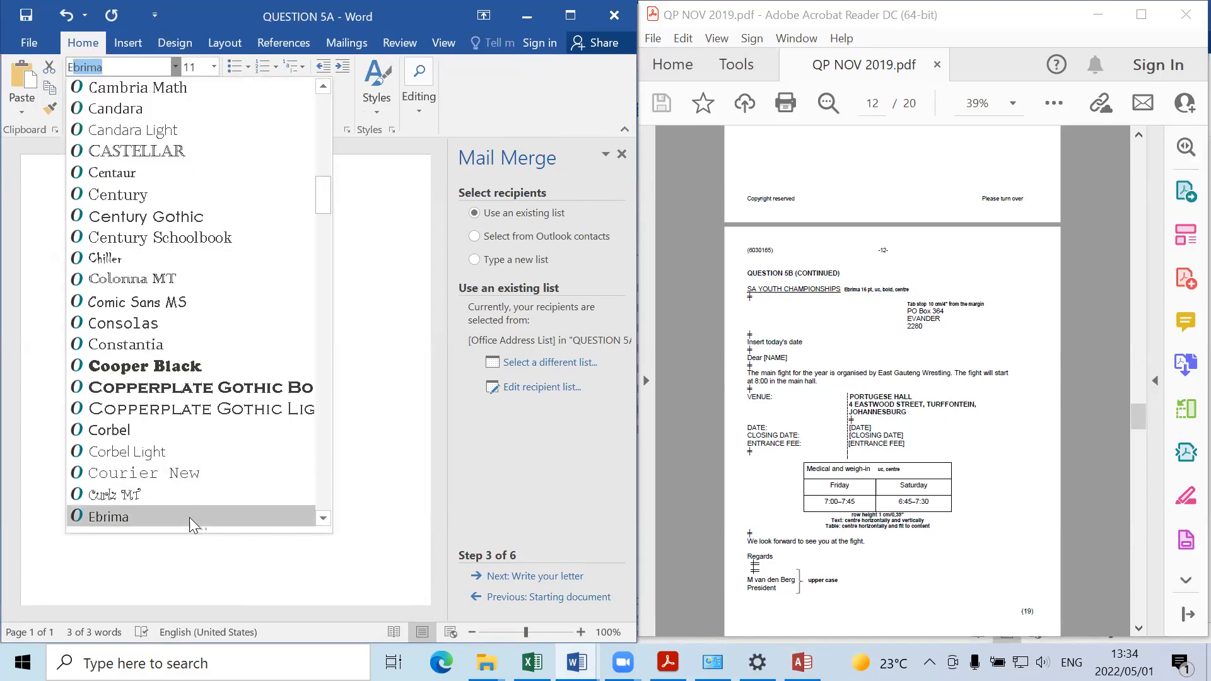
left_click(118, 518)
left_click(214, 67)
left_click(190, 197)
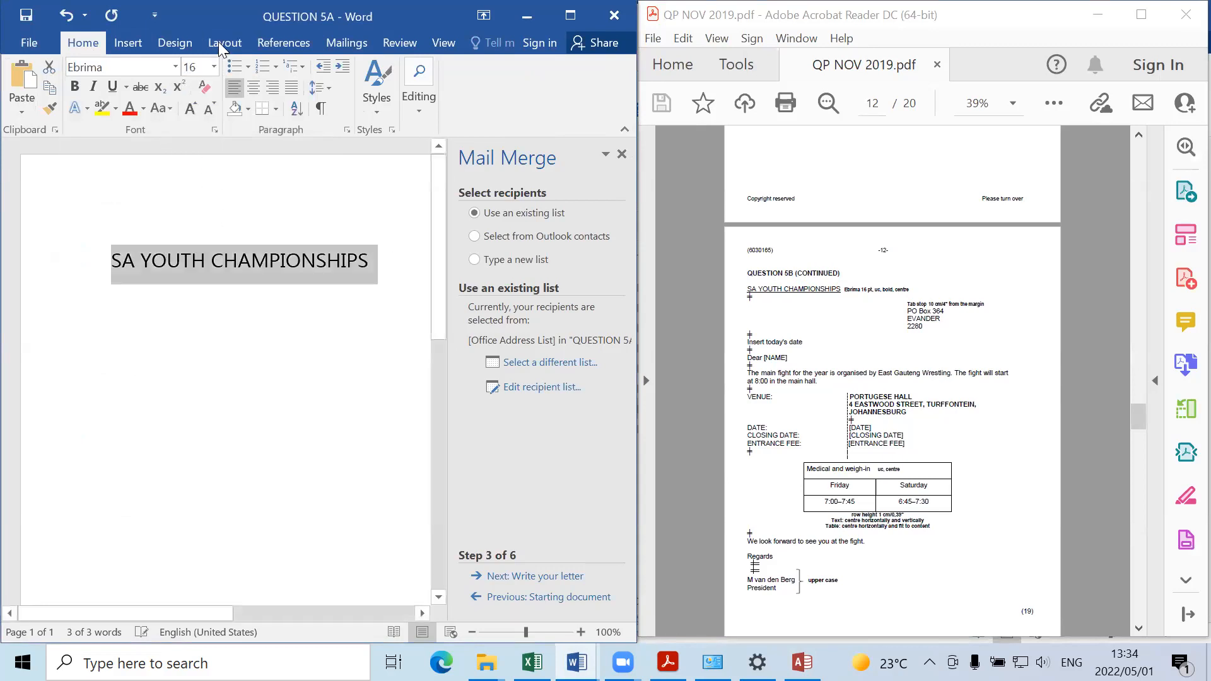
left_click(253, 89)
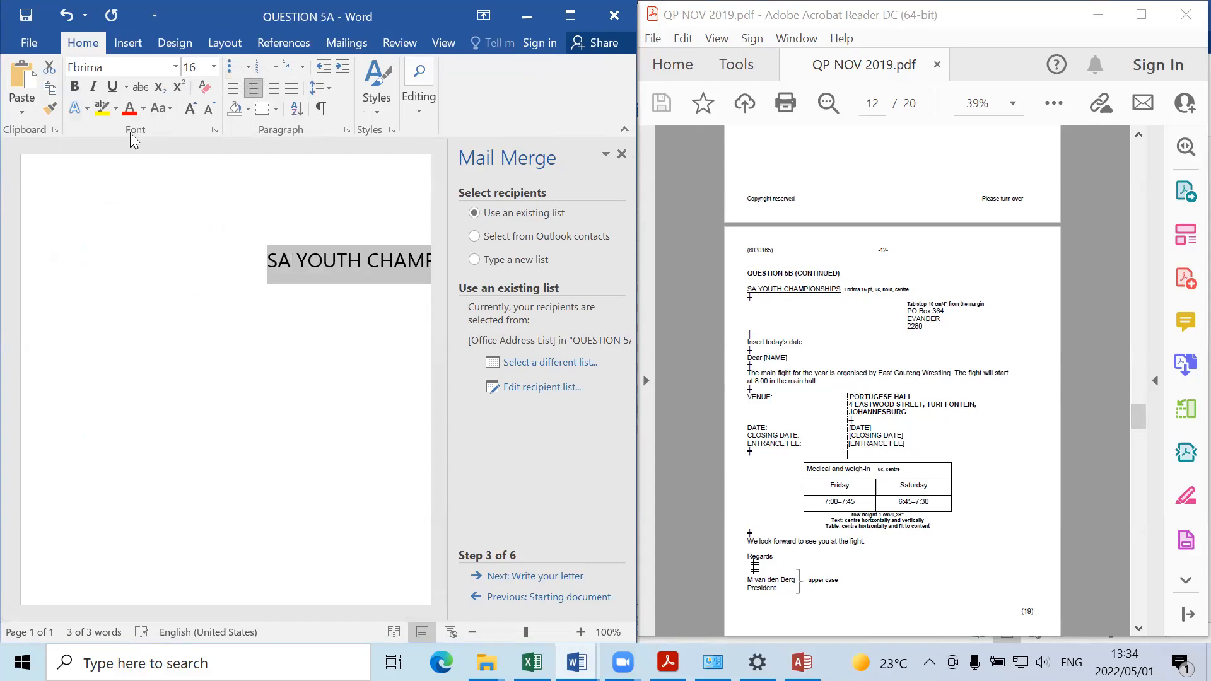
left_click(75, 88)
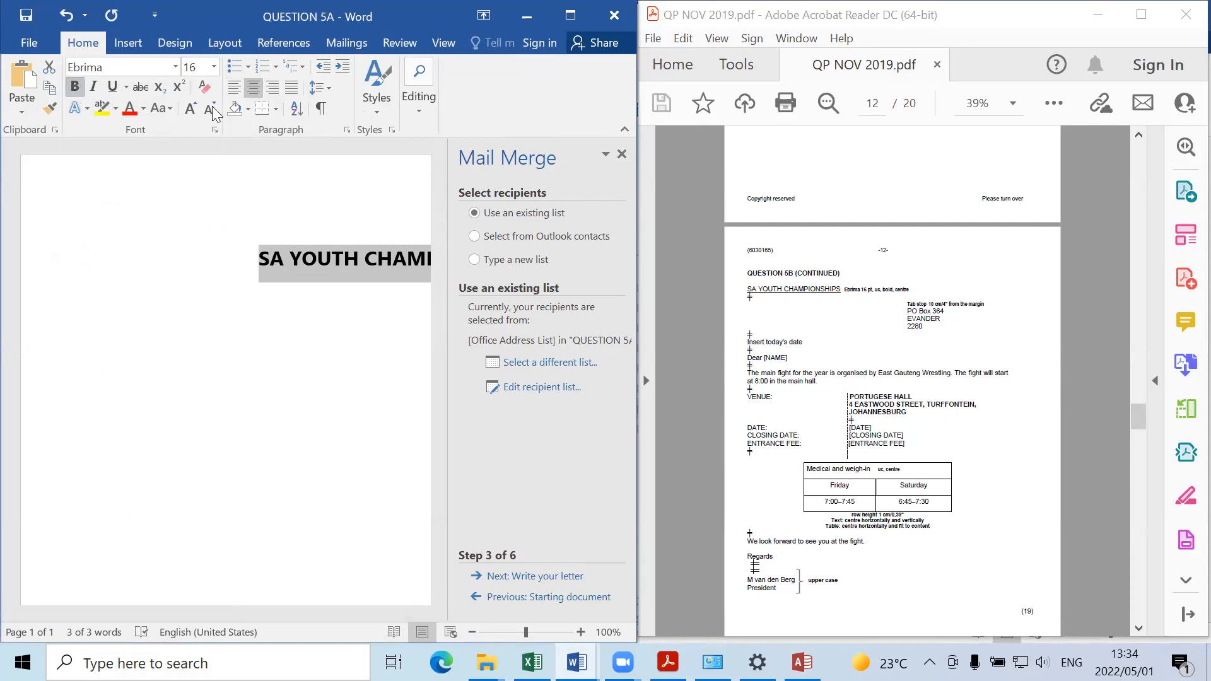
mouse_move(1138, 417)
left_mouse_down()
mouse_move(1133, 404)
mouse_move(1134, 416)
left_mouse_up()
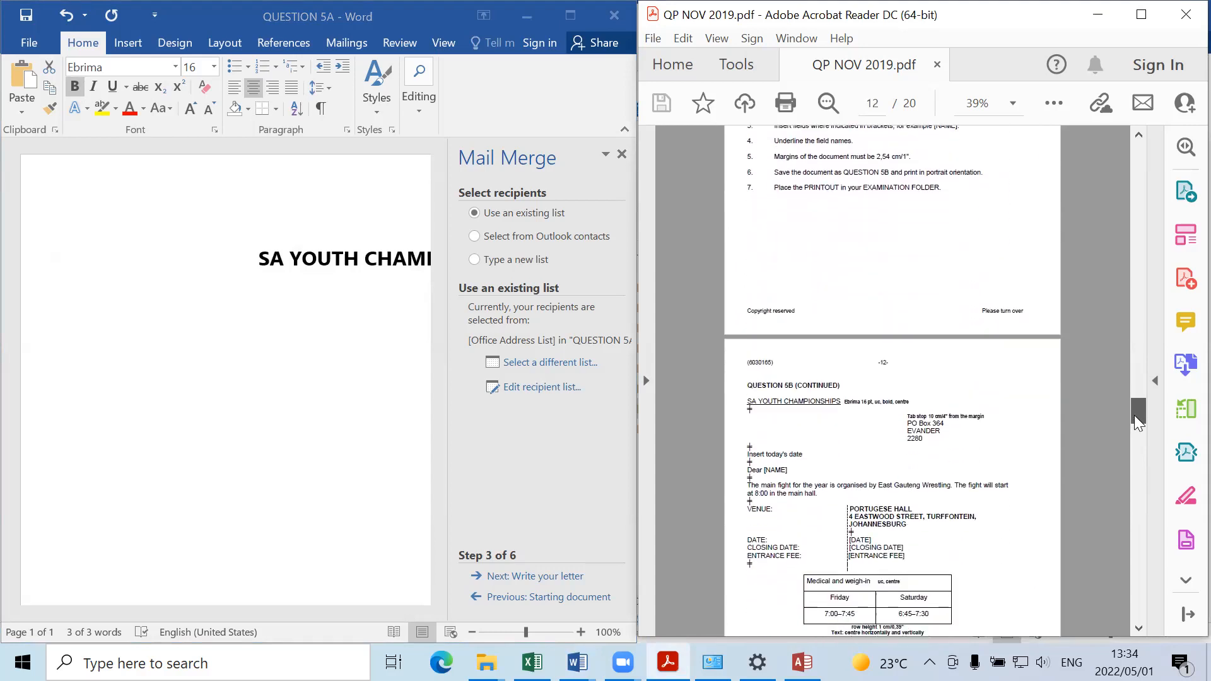
left_click(571, 17)
left_click(571, 17)
left_click(612, 289)
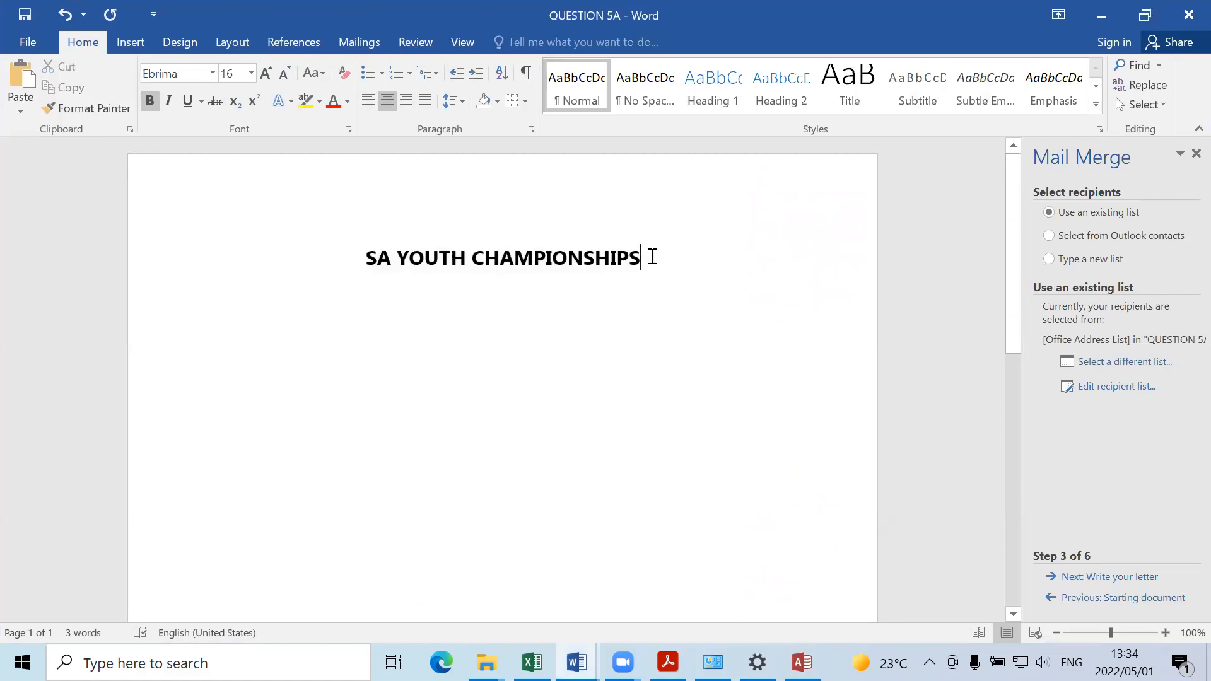
Step: Start a new line below the heading and set it to Courier New 12 pt
key("Return")
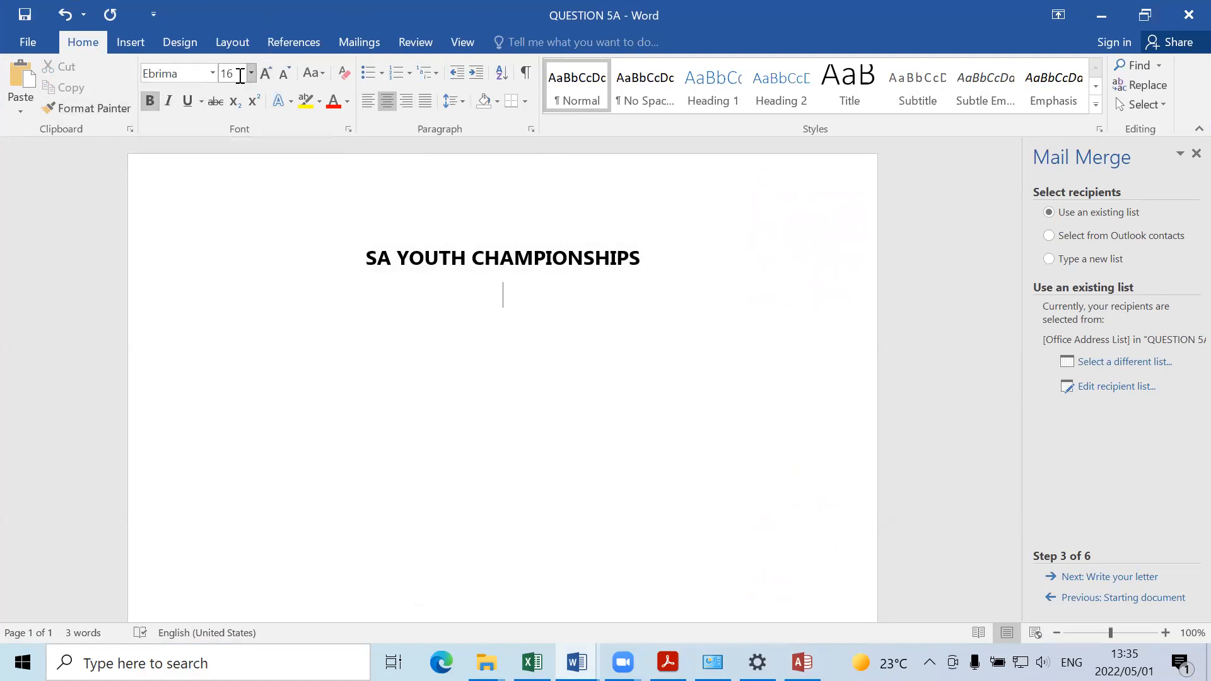
left_click(212, 74)
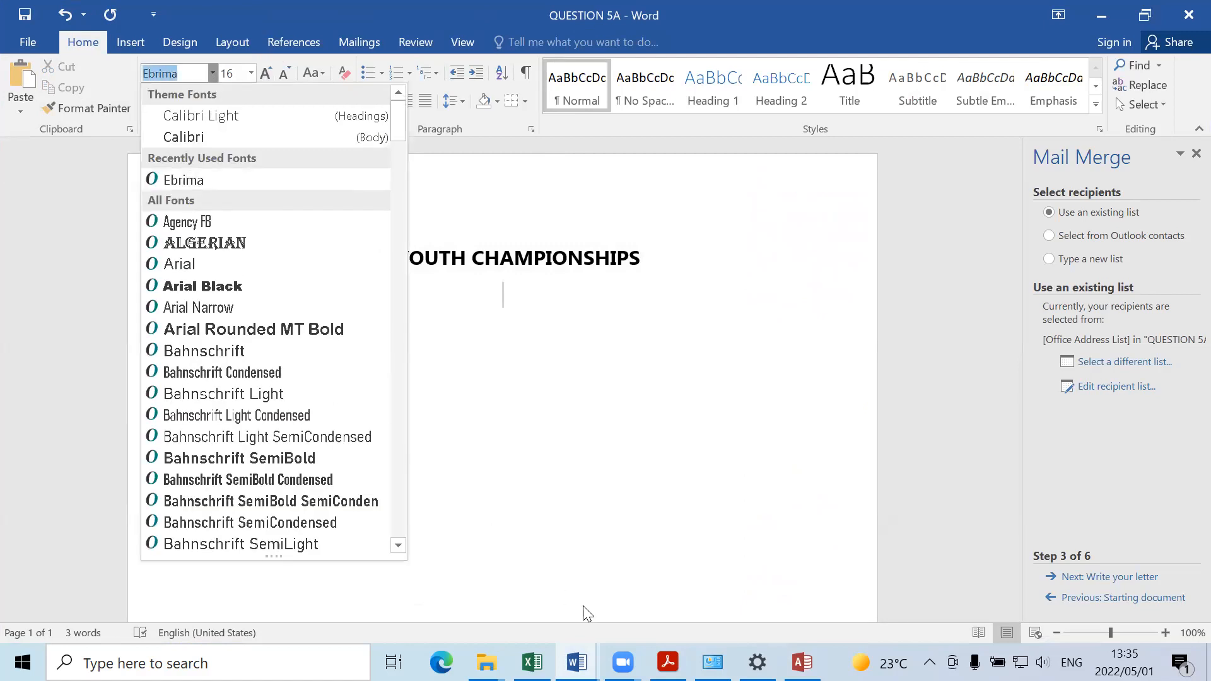
left_click(668, 662)
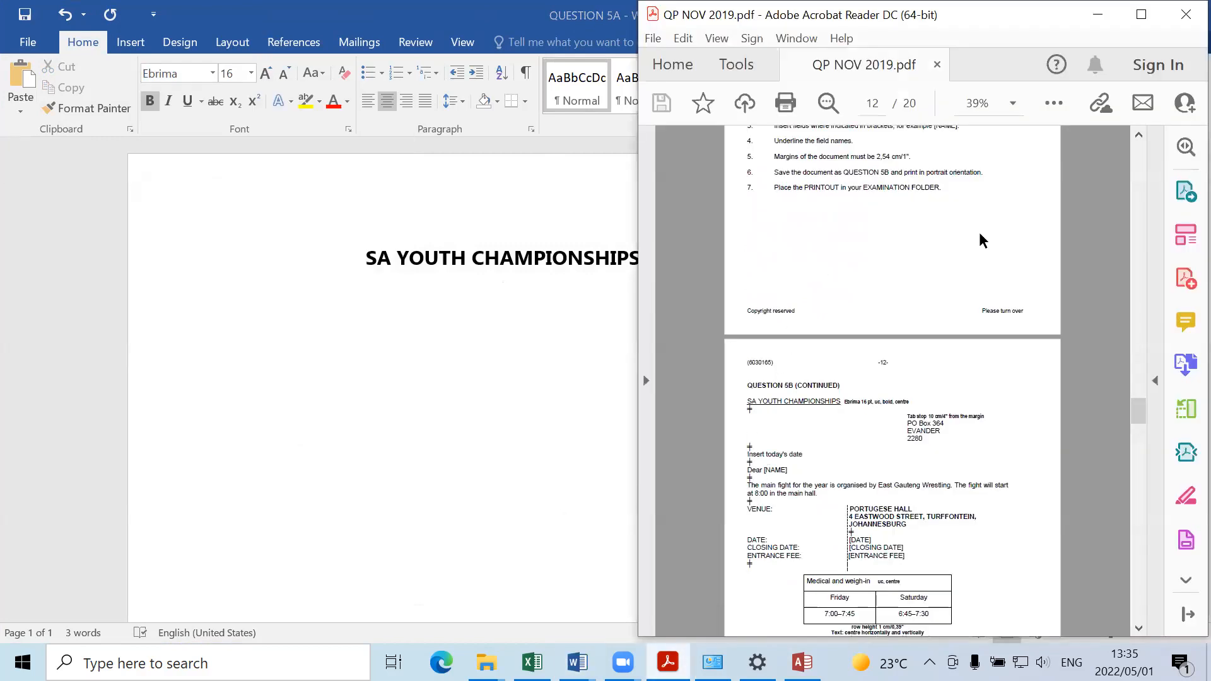
left_click_drag(1142, 414, 644, 379)
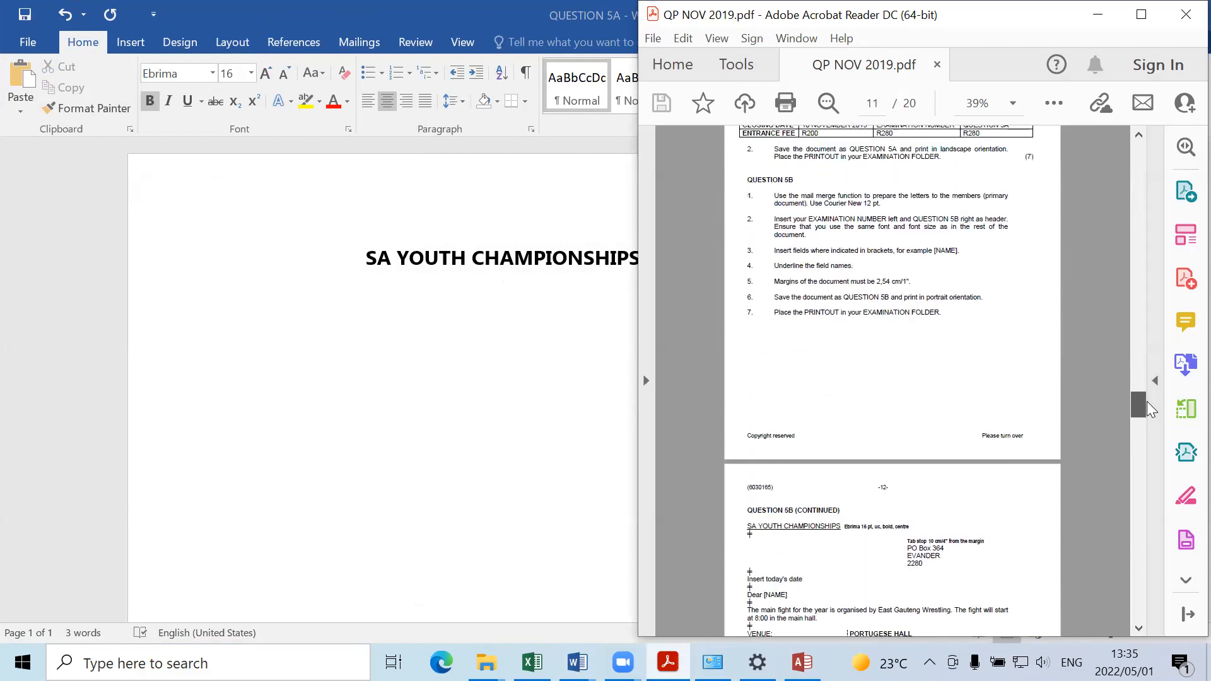
left_click(416, 380)
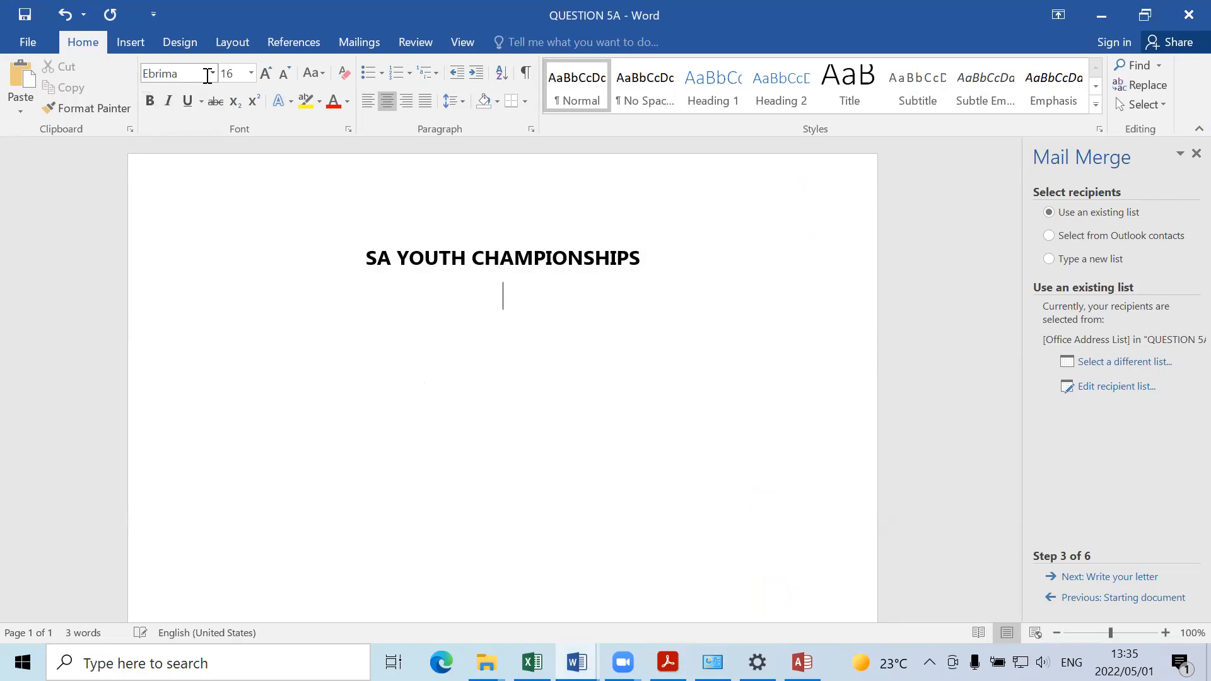
left_click(212, 73)
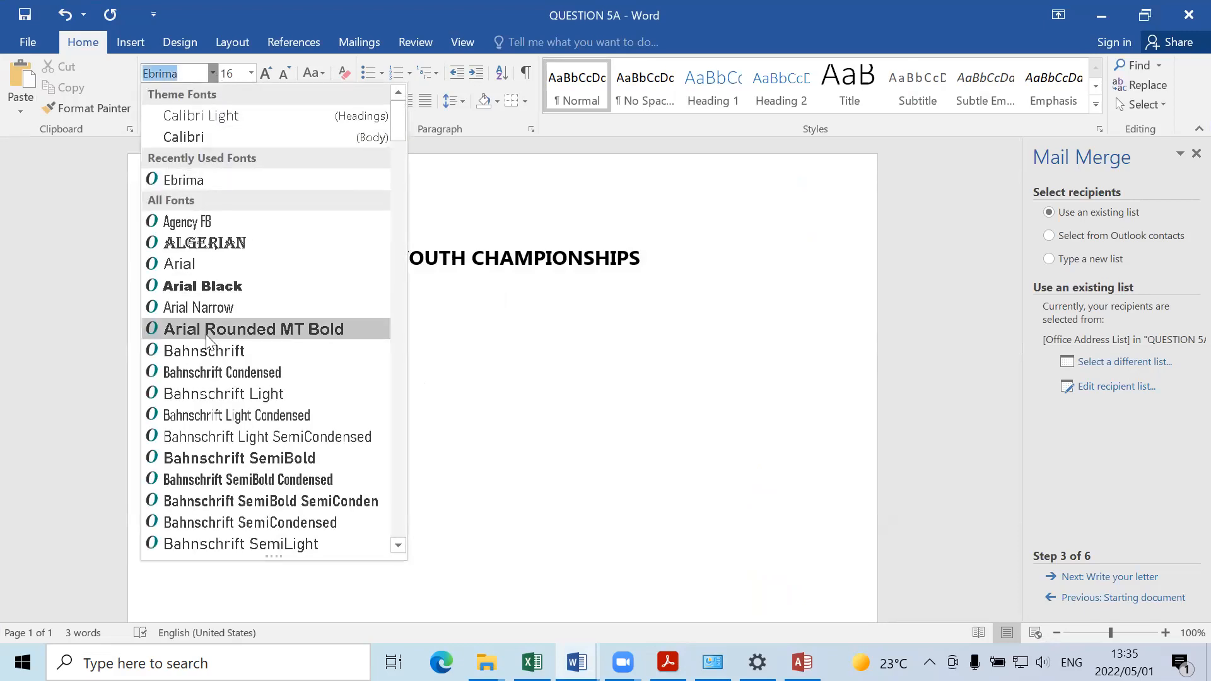
type("Cali")
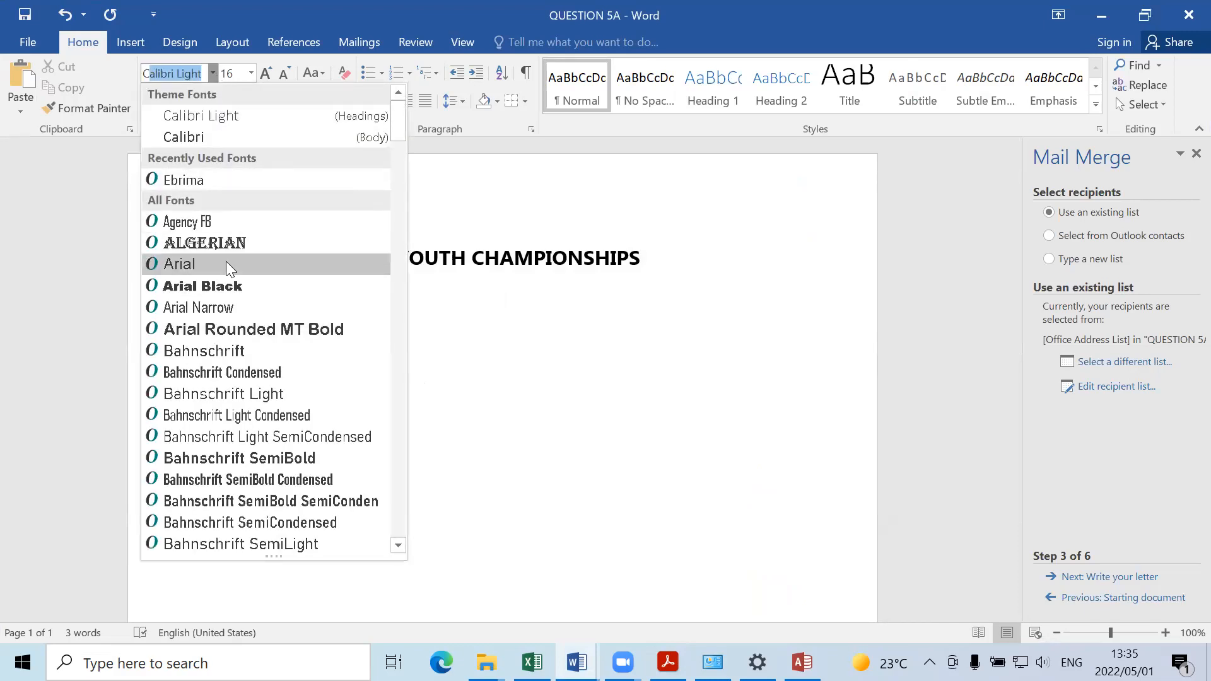
left_click(399, 547)
left_click_drag(401, 545, 401, 545)
left_click(401, 545)
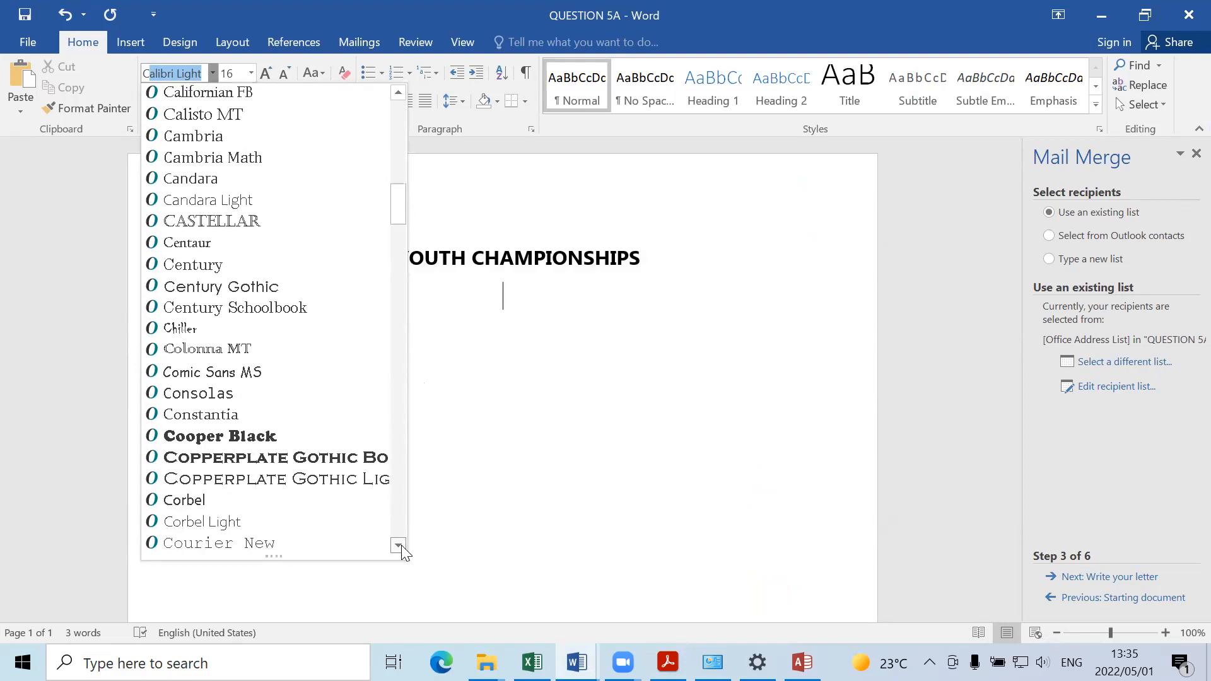
left_click(217, 526)
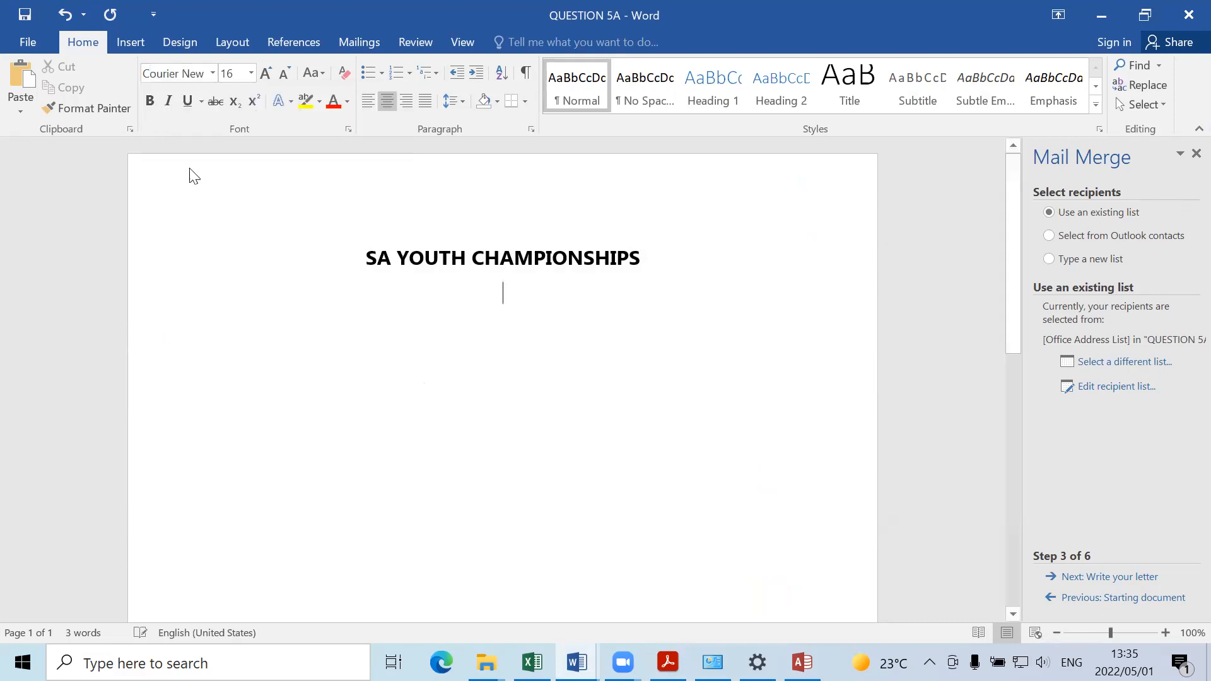
left_click(251, 73)
left_click(228, 166)
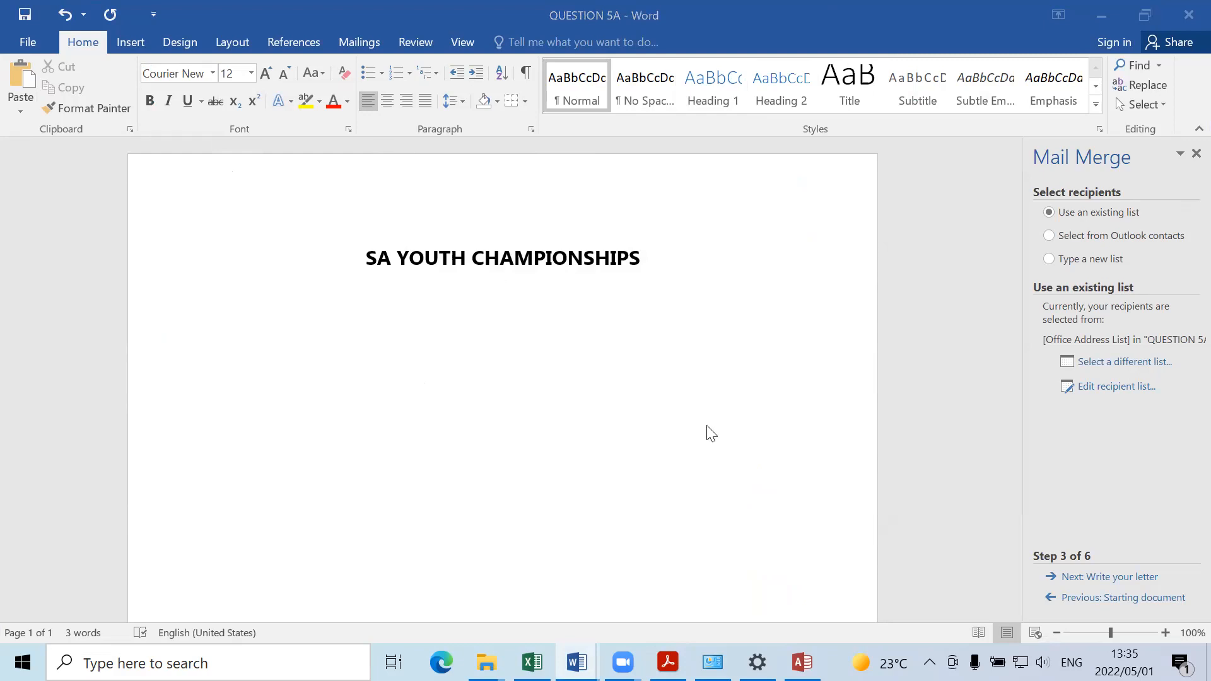
Step: Minimise the Access address table, check the question paper, and show formatting marks in Word
left_click(802, 662)
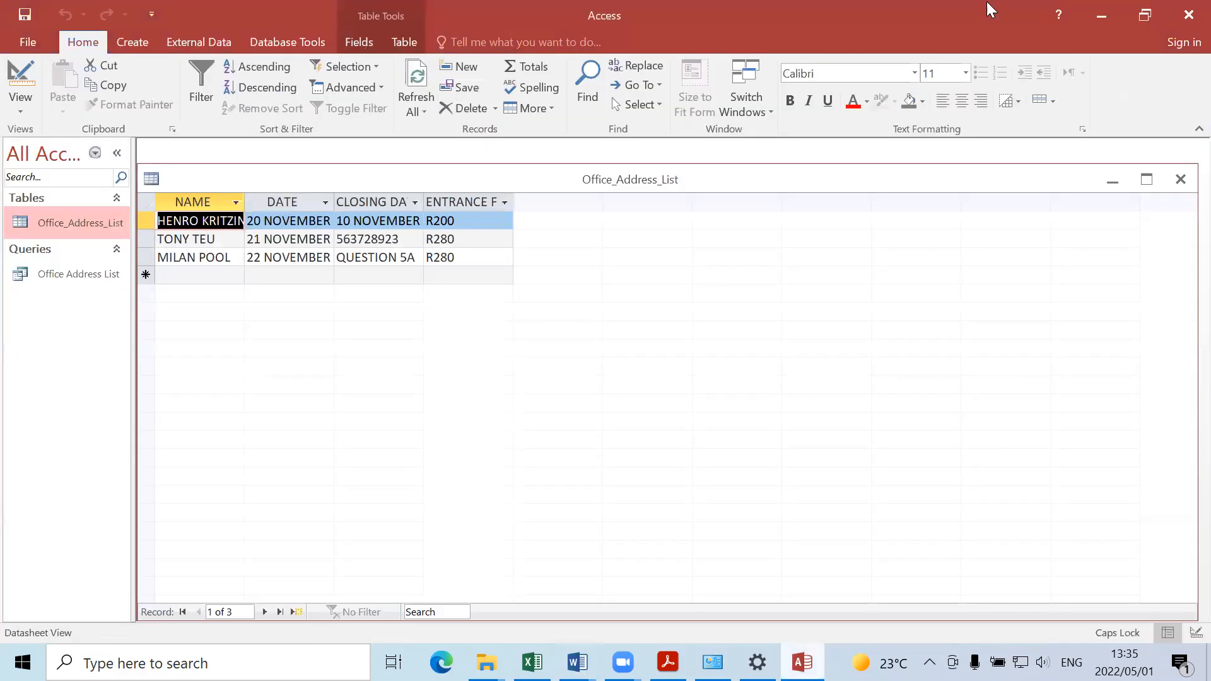
left_click(1110, 14)
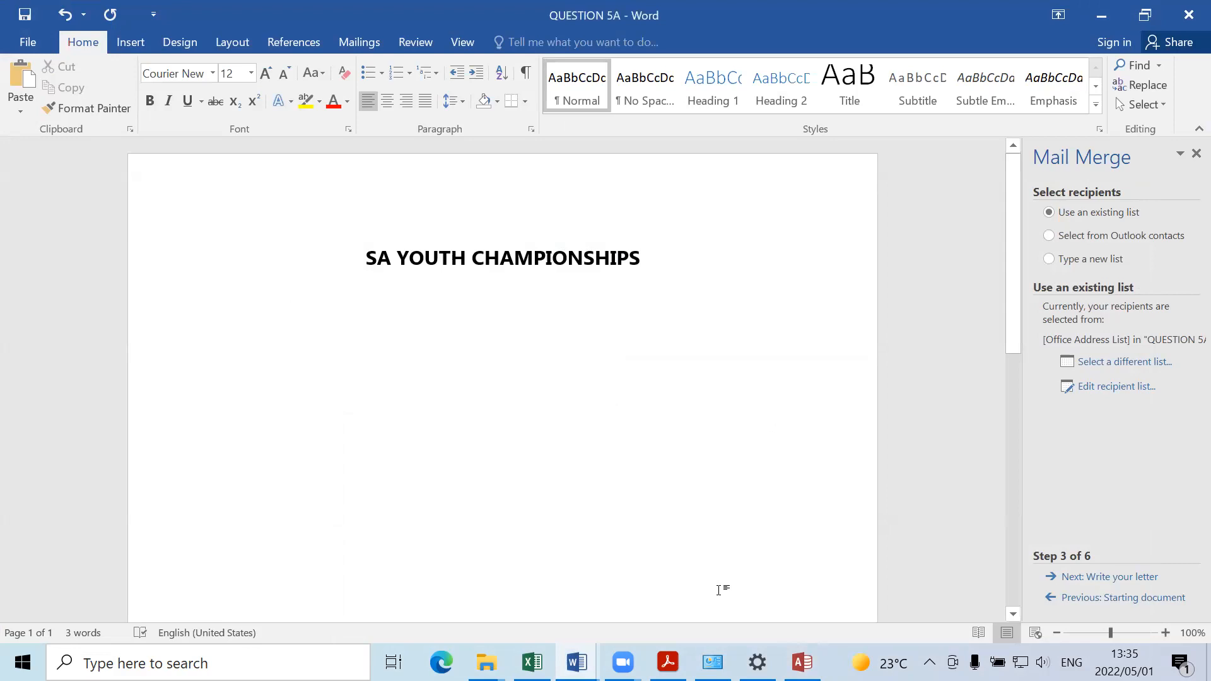
left_click(668, 662)
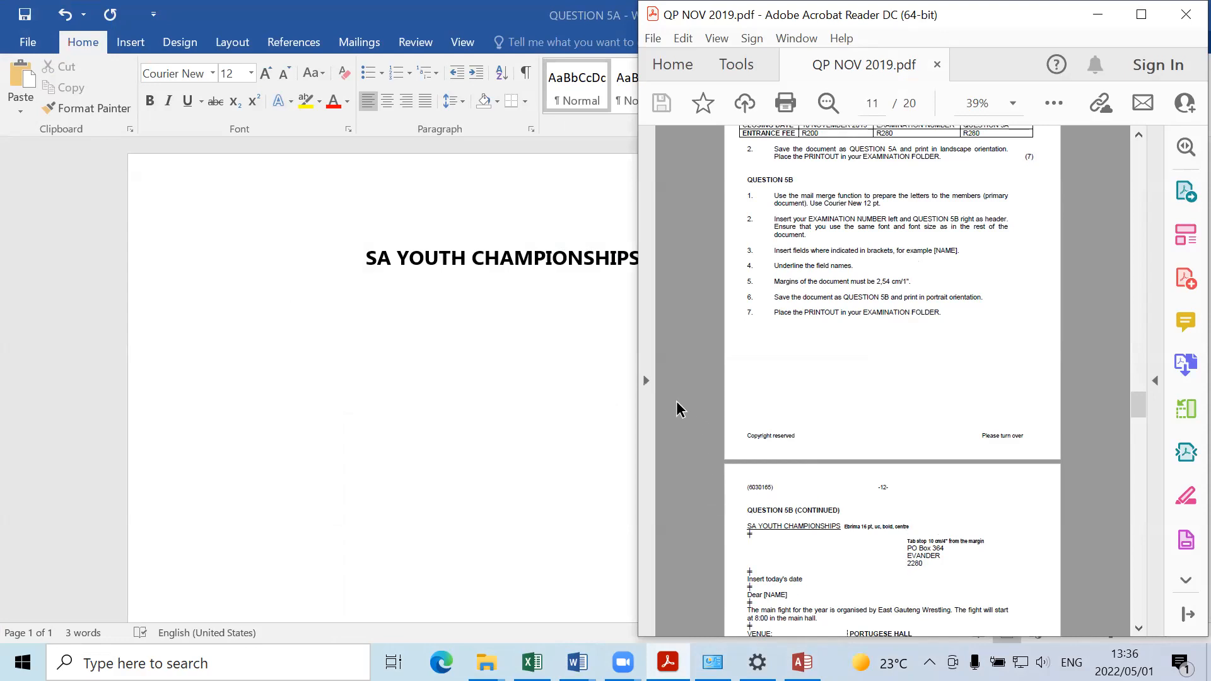
left_click(561, 328)
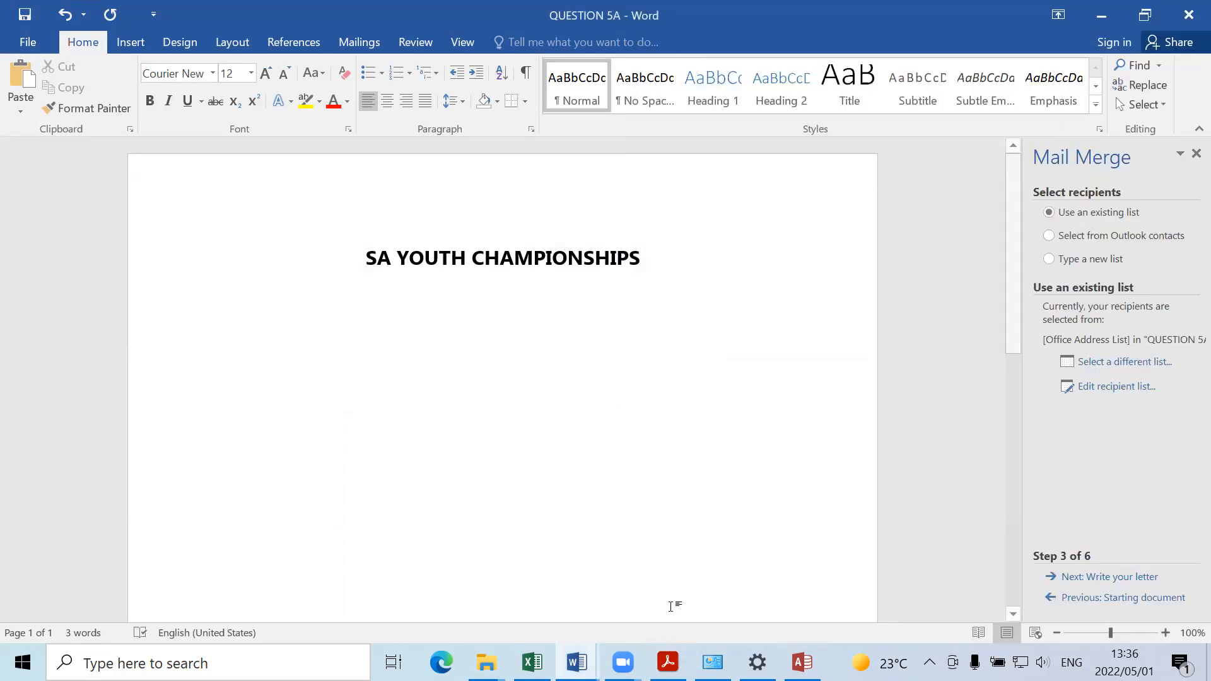
left_click(668, 662)
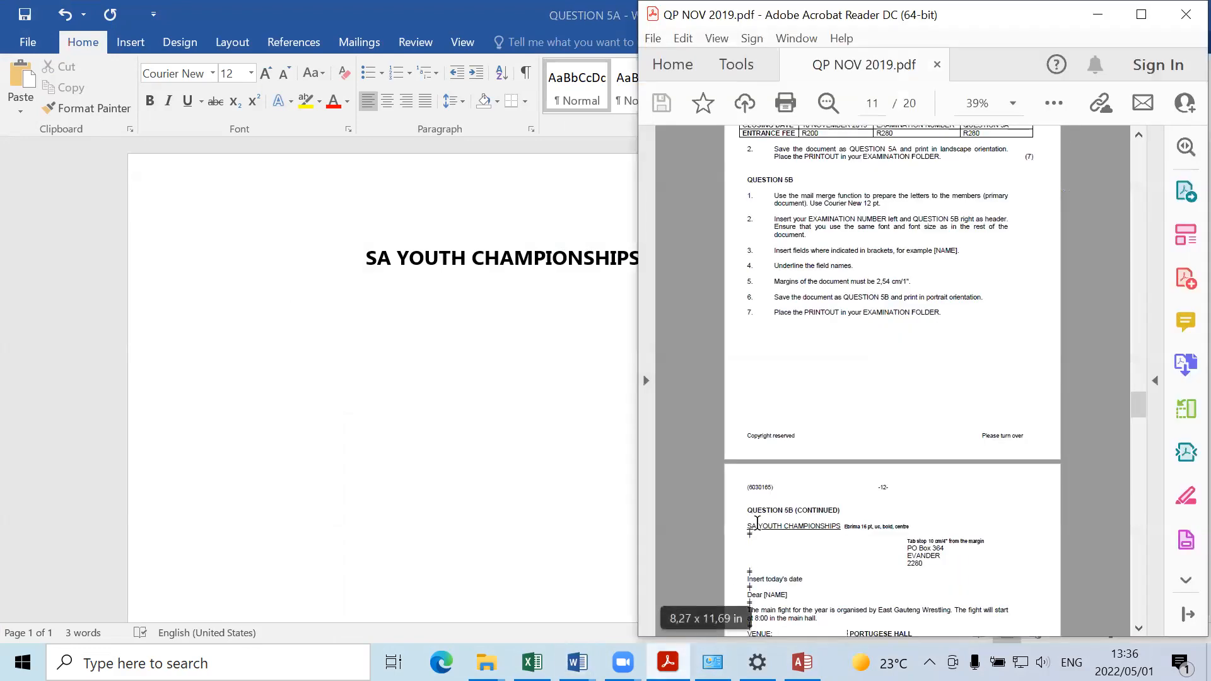
left_click(600, 373)
left_click(525, 74)
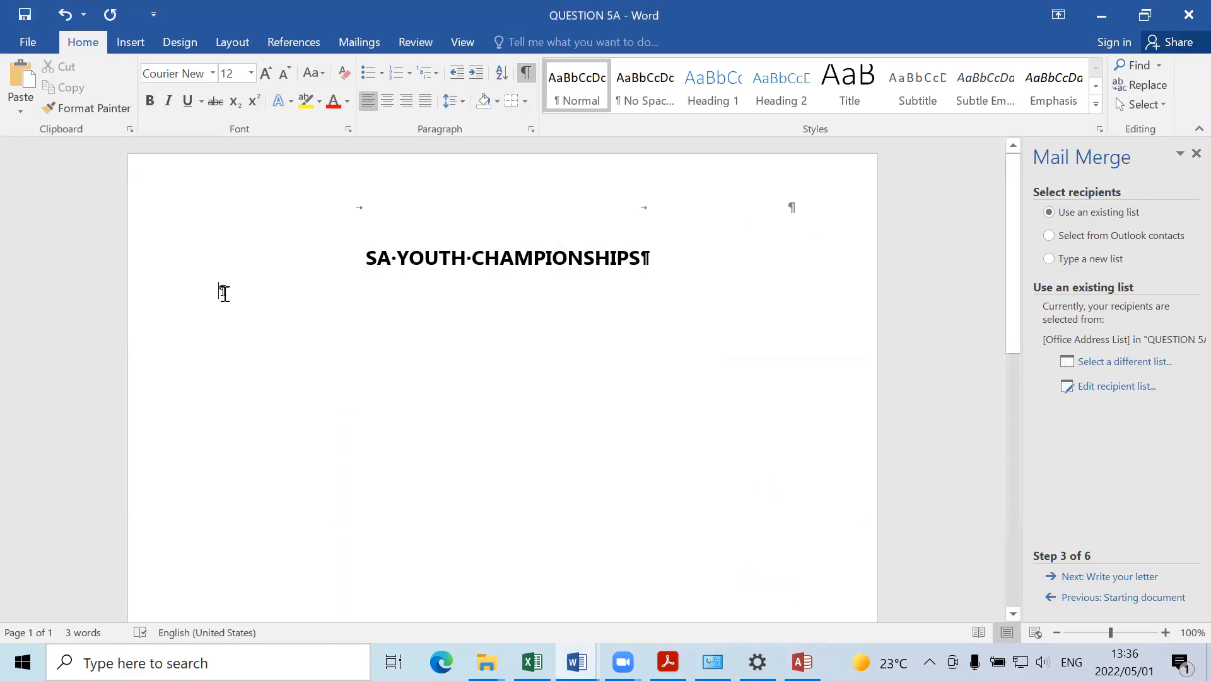
Step: Add an empty line and give it a 10 cm left tab stop
key("Return")
left_click(533, 129)
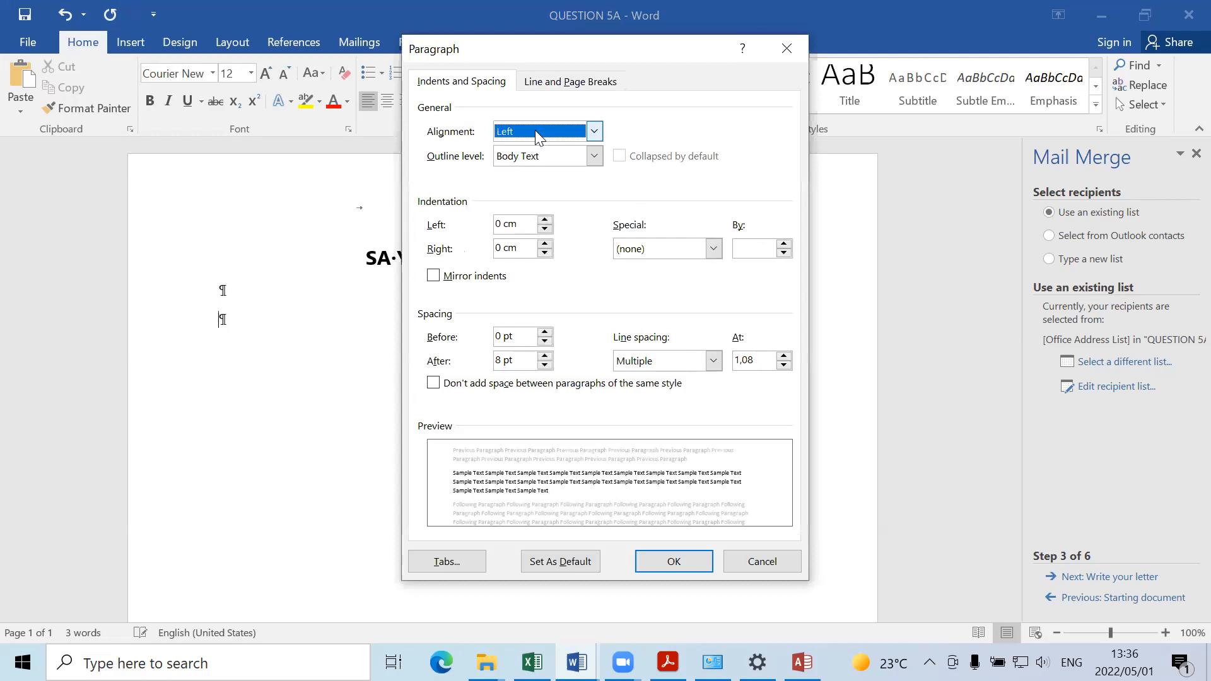
left_click(456, 565)
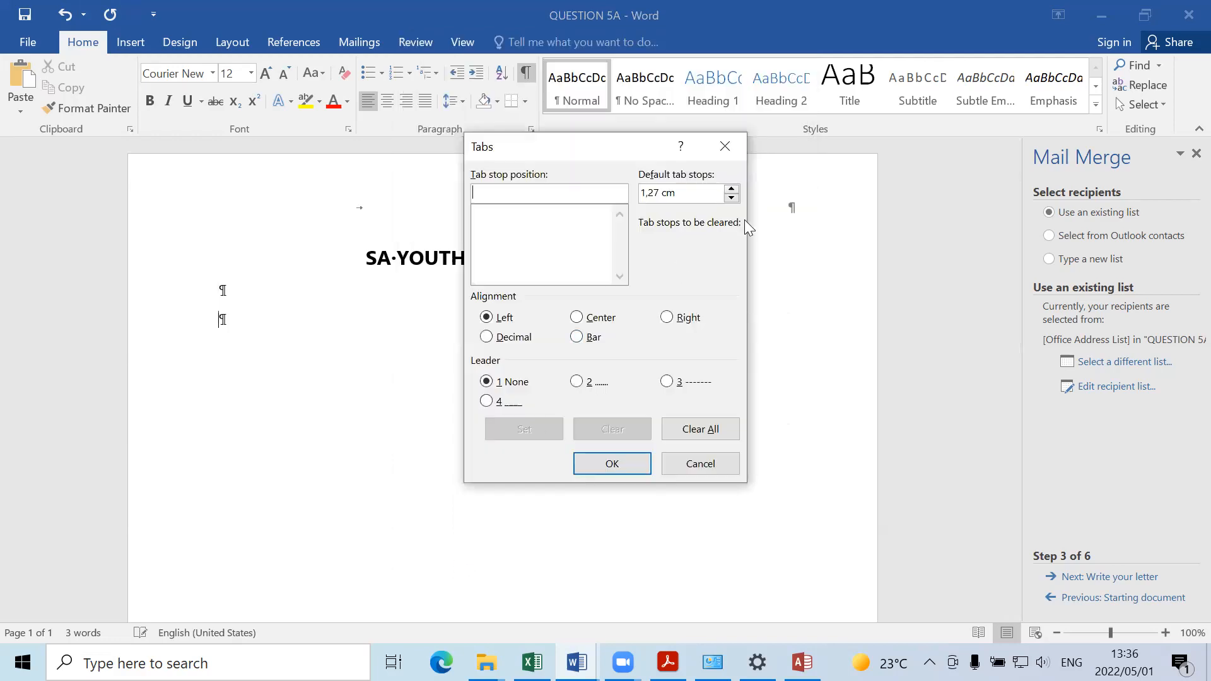
type("10")
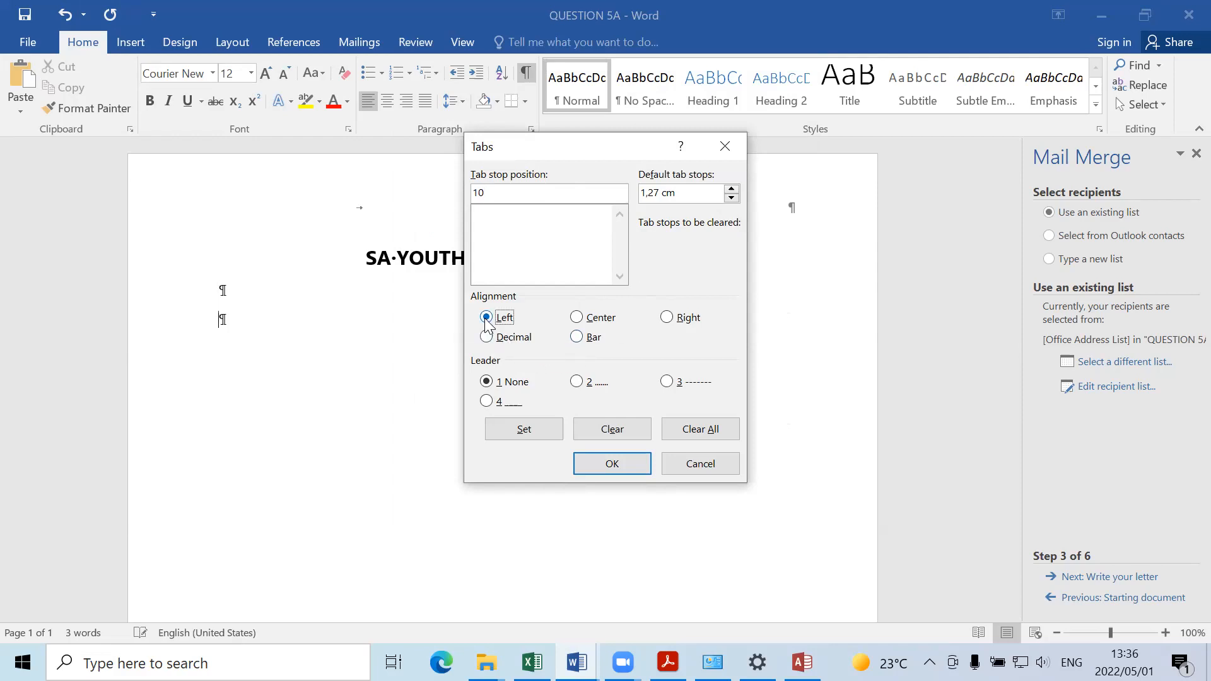
left_click(504, 427)
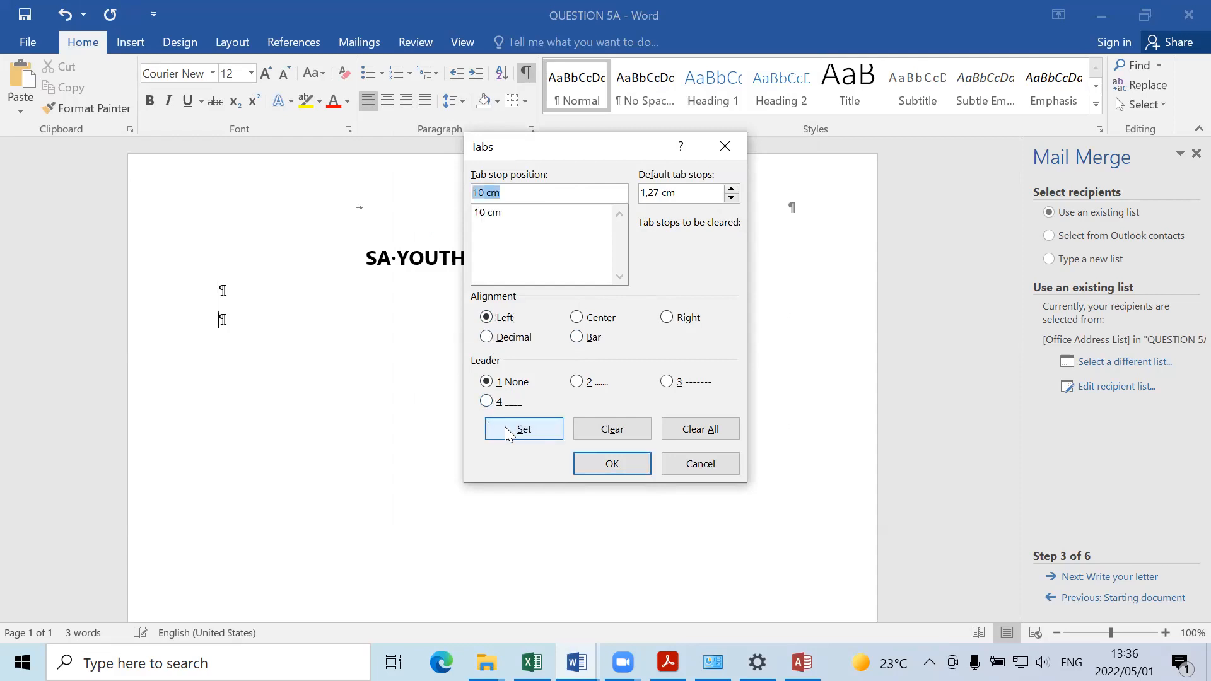
left_click(599, 463)
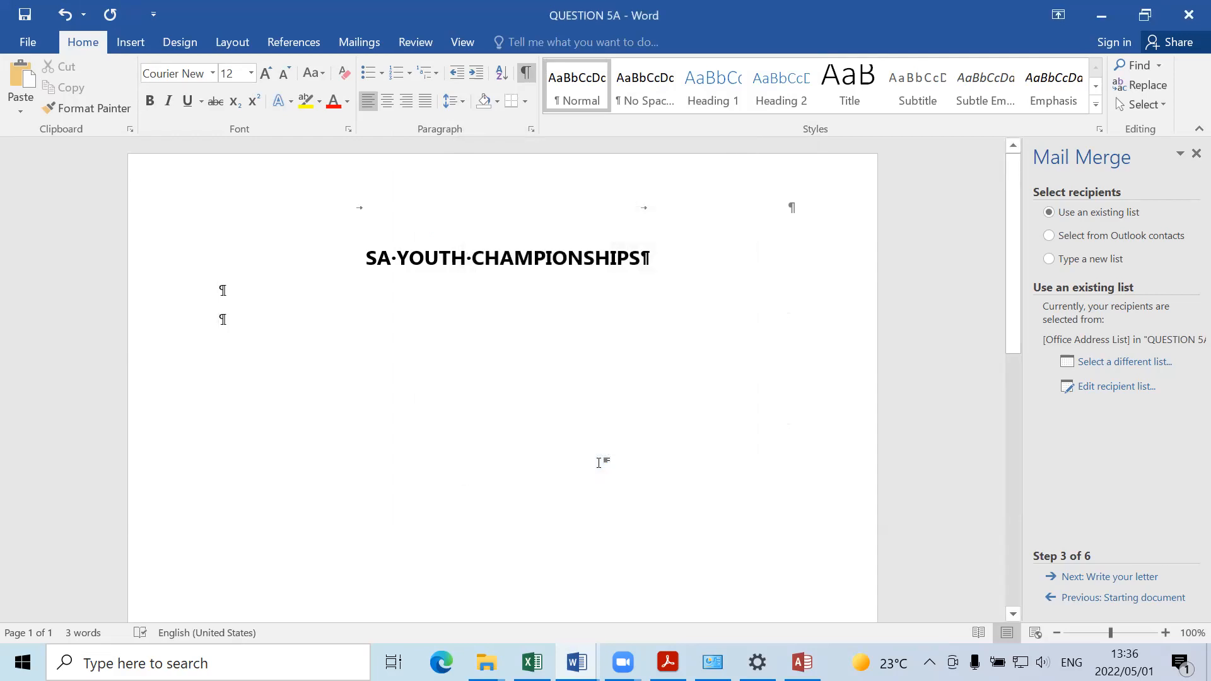
Step: Type the address lines PO BOX, JDFDJKH and DJFKSDH at the 10 cm tab stop
key("Tab")
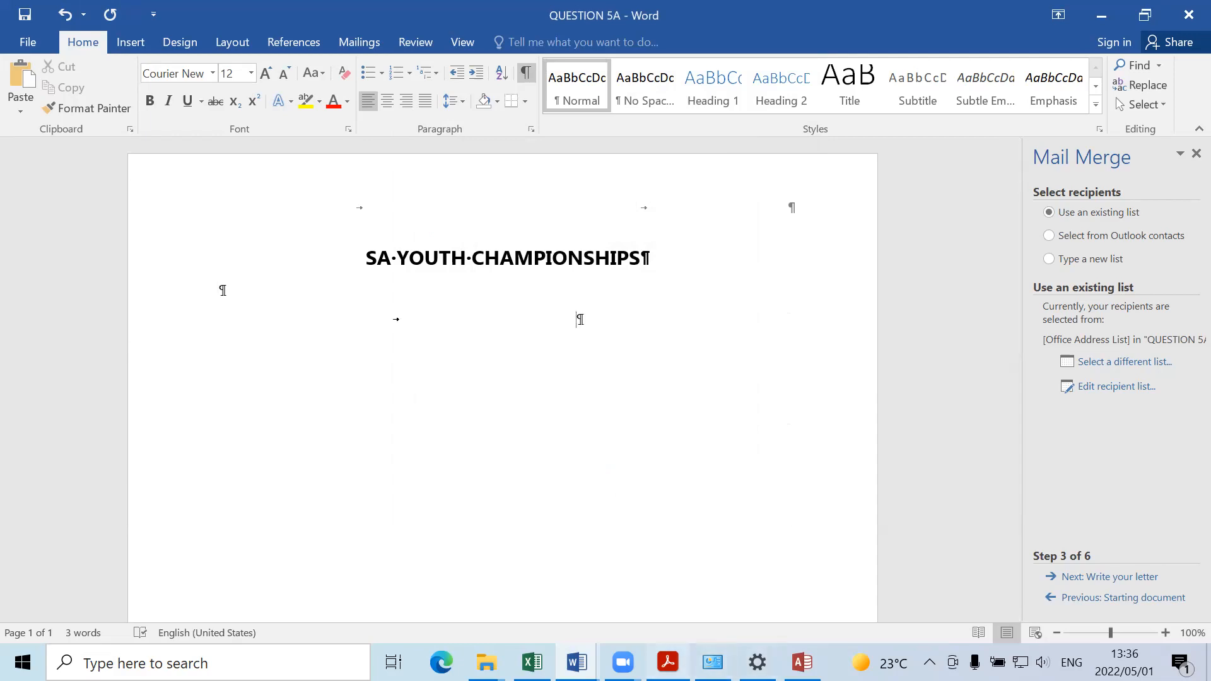
left_click(668, 662)
left_click(667, 662)
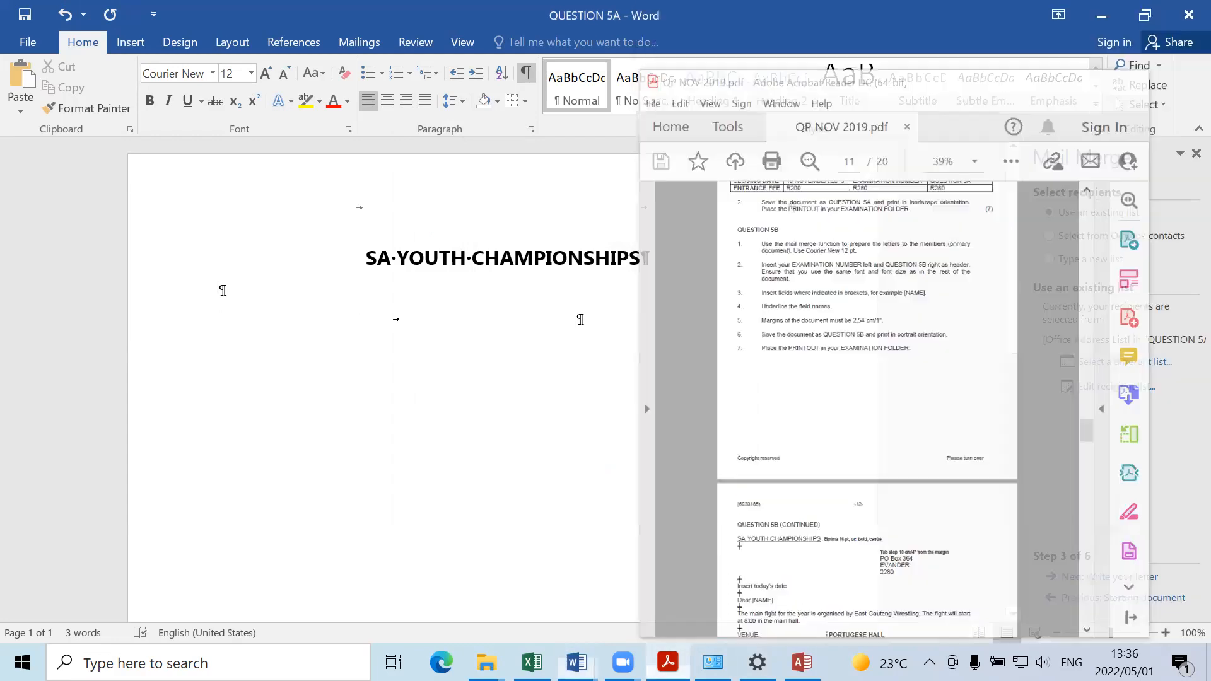
type("PO BOX")
key("Down")
key("Tab")
type("JDFDJKH")
key("Tab")
type("DJFKSDH")
Step: Remove the space after every paragraph and add an empty line below DJFKSDH
key("ctrl+a")
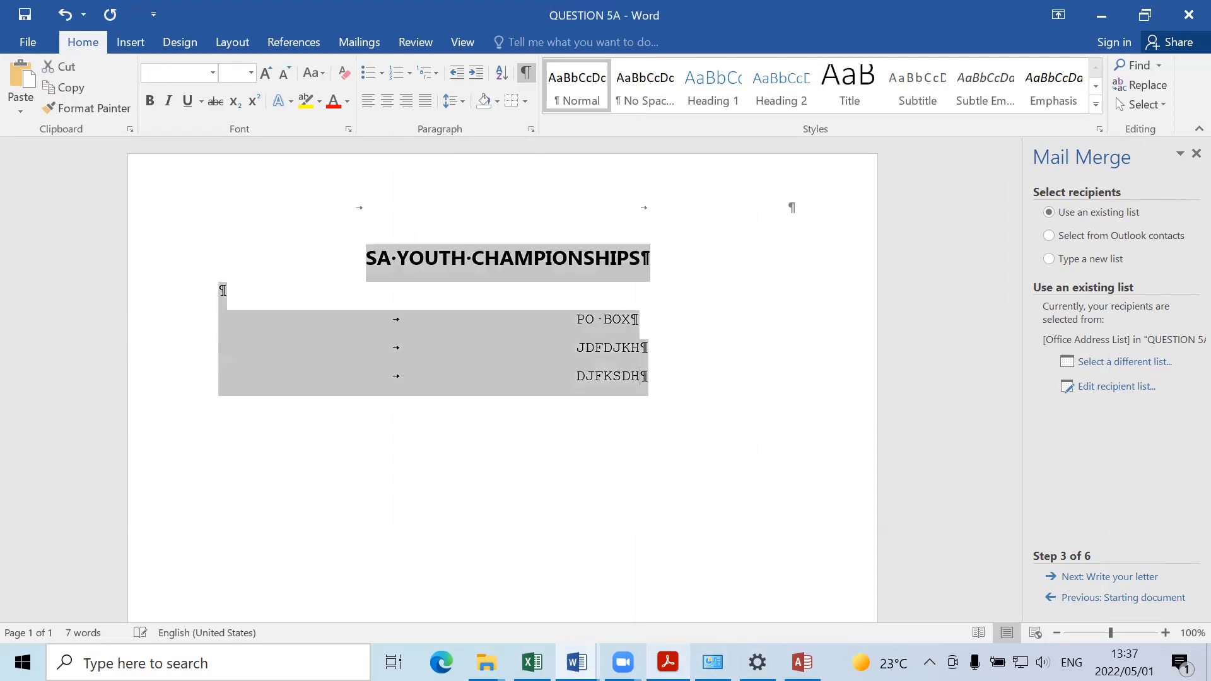
left_click(460, 98)
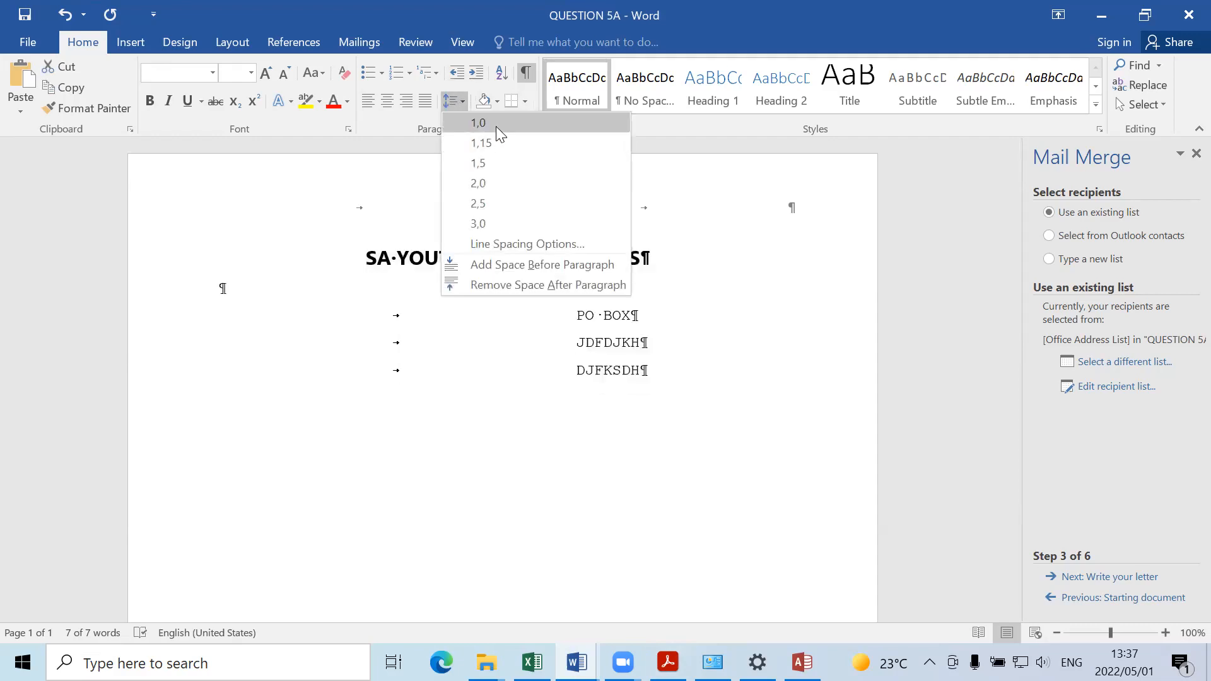
left_click(486, 285)
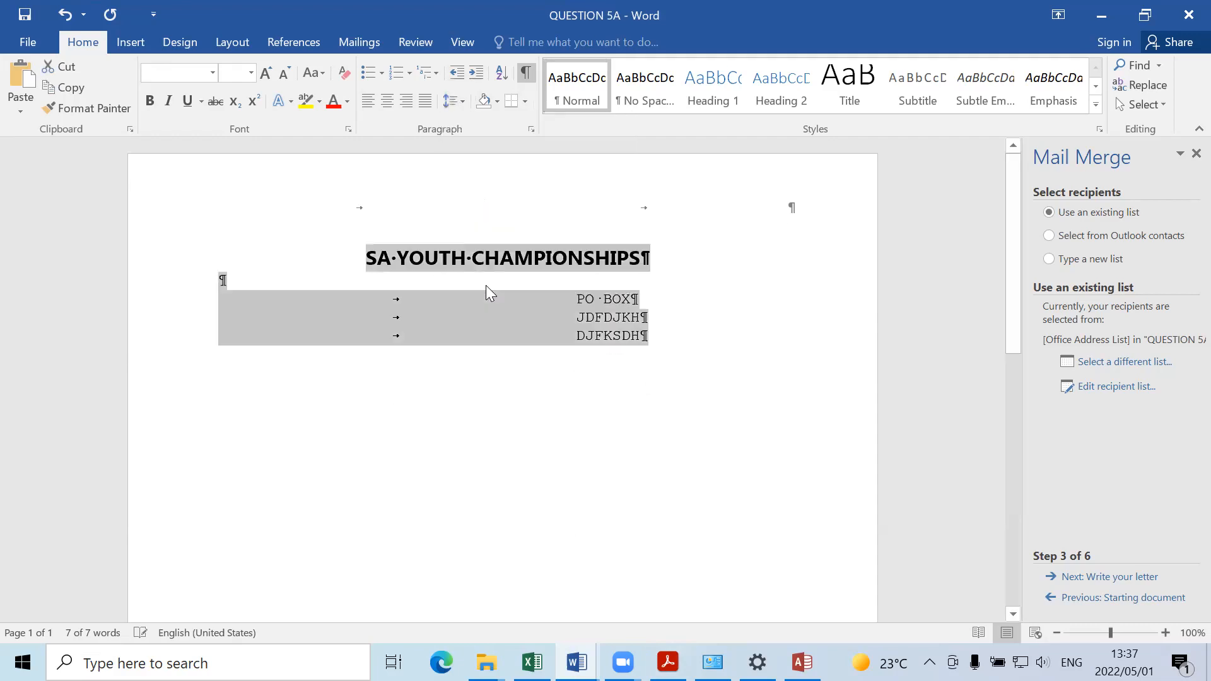
left_click(480, 379)
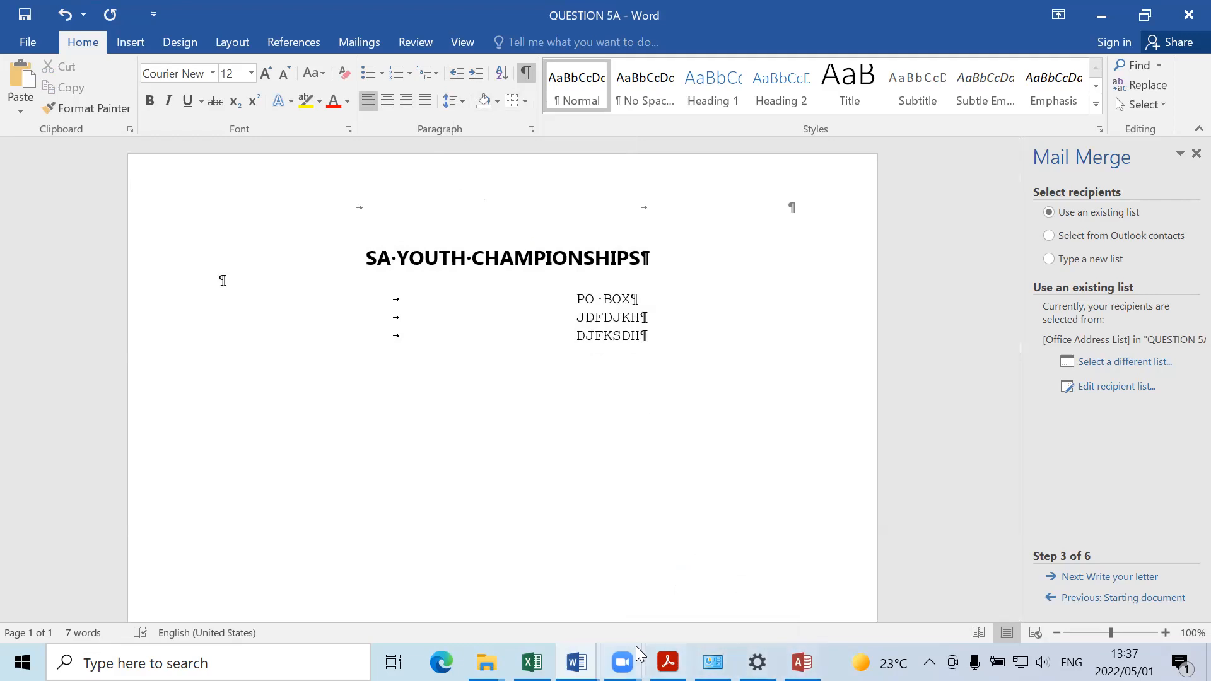
left_click(667, 662)
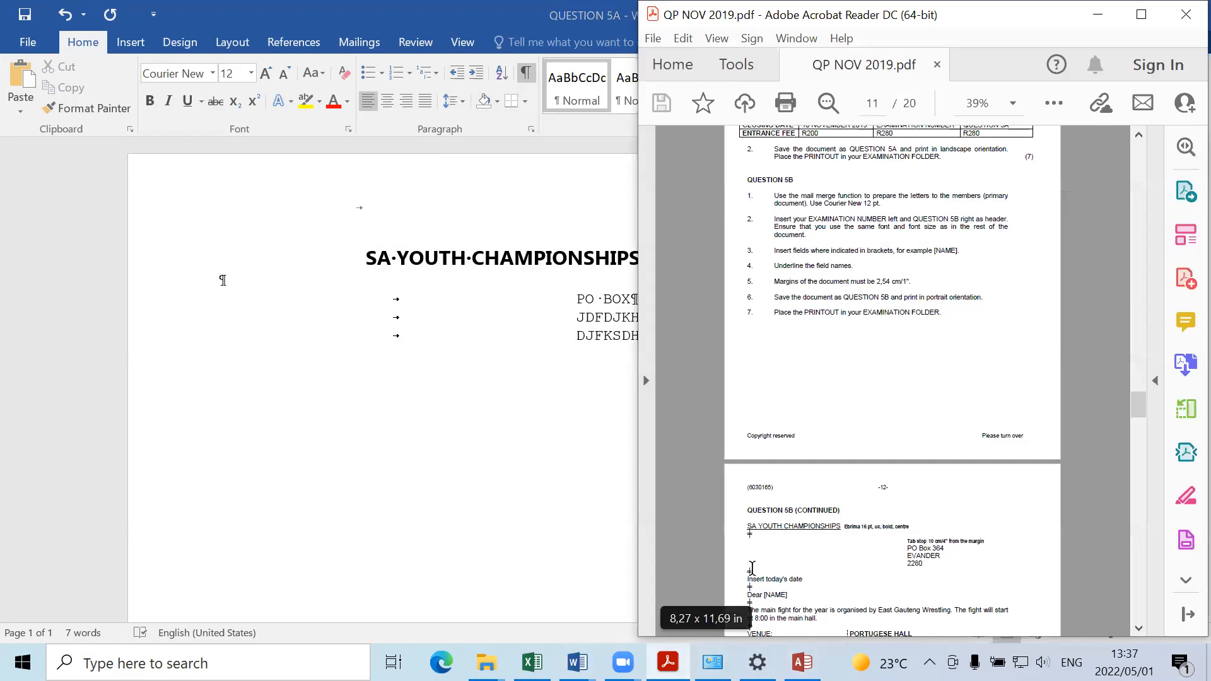
left_click(489, 490)
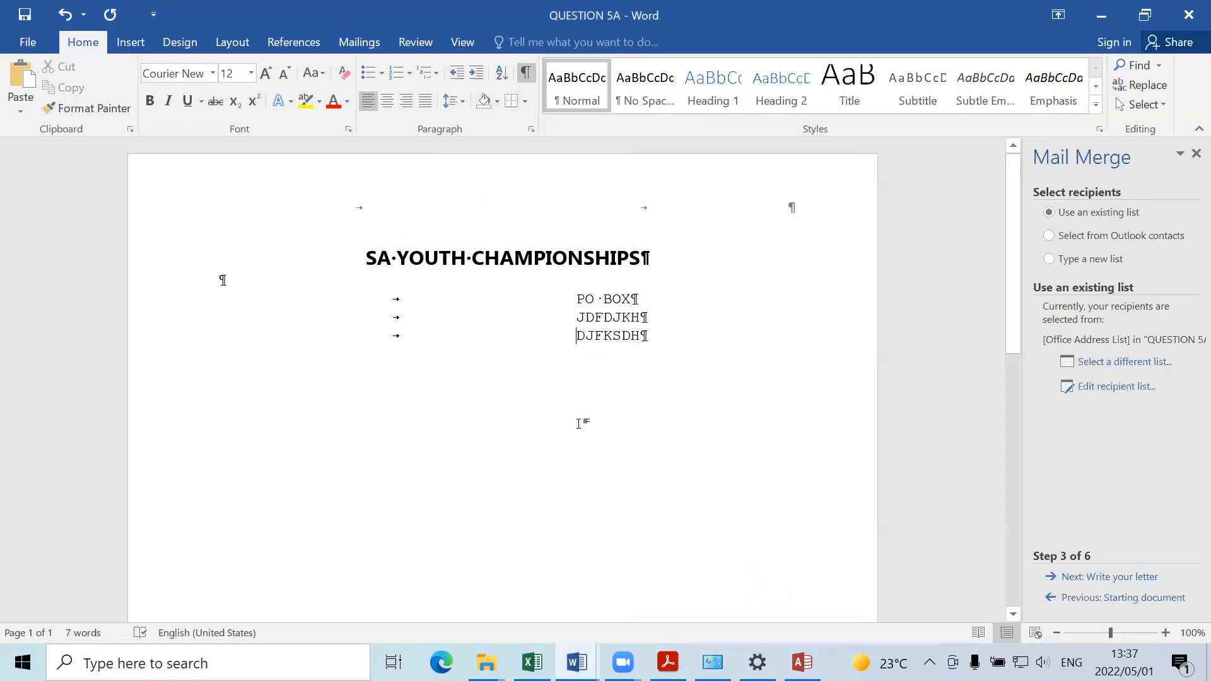
key("Return")
left_click_drag(220, 355, 236, 357)
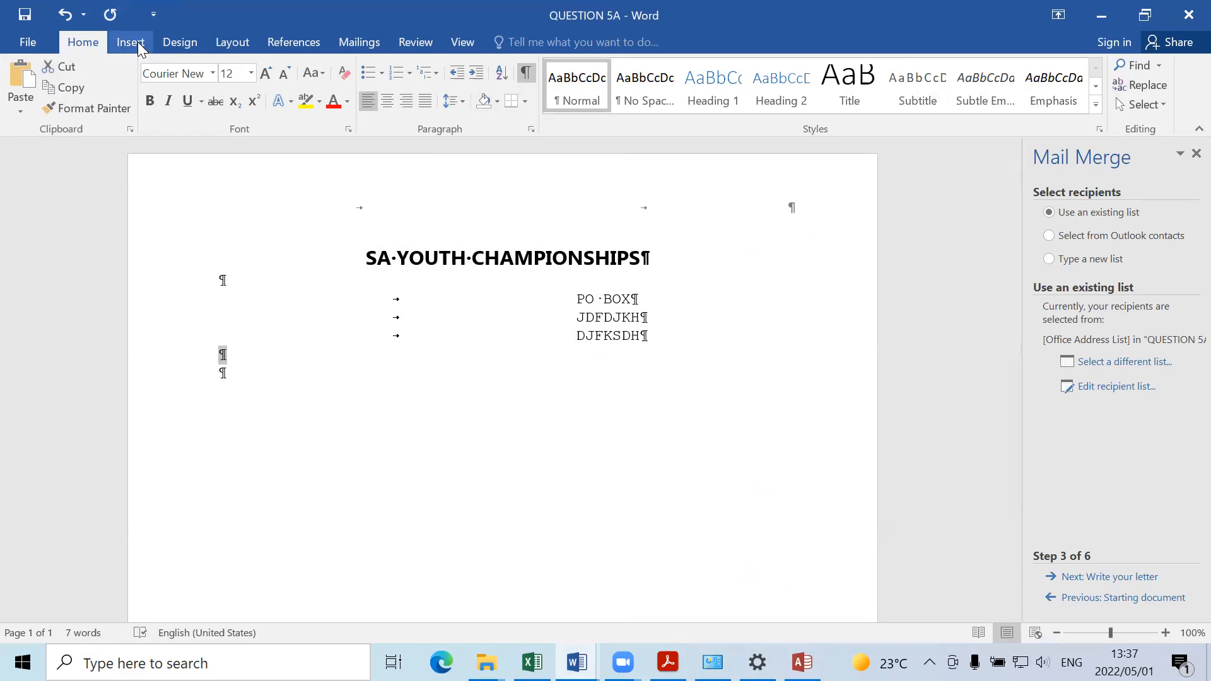
Step: Draw a short horizontal line below the address and place a copy just beneath it
left_click(137, 41)
left_click(242, 73)
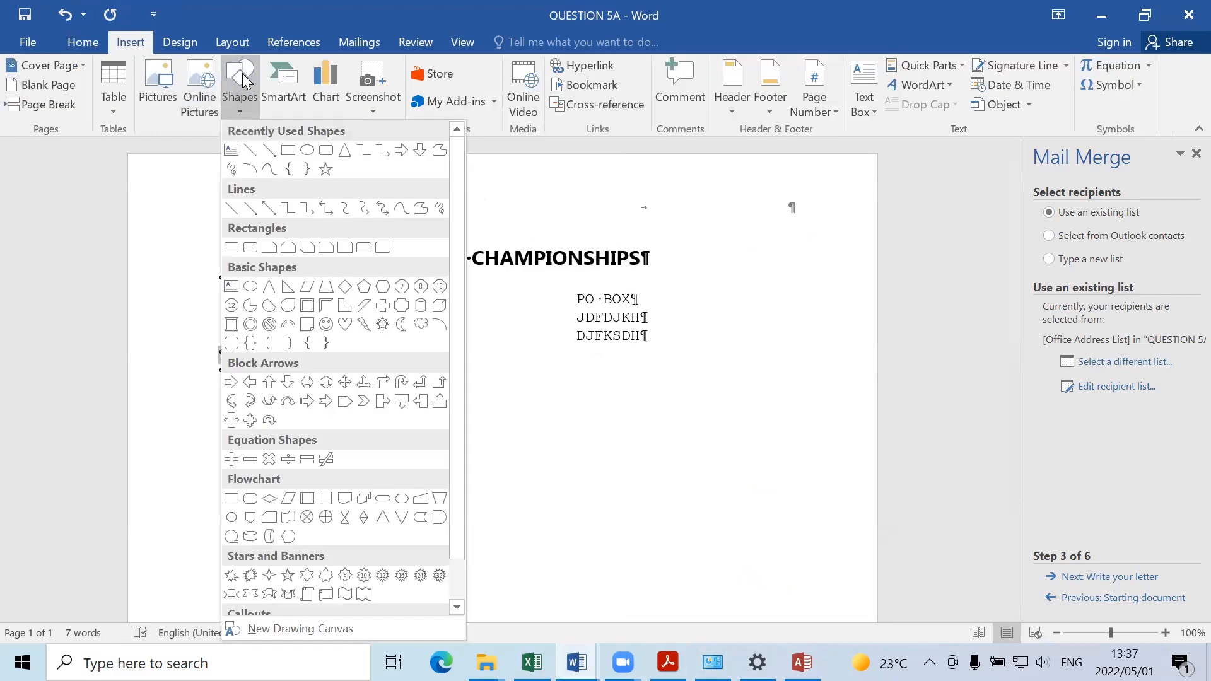
left_click(252, 151)
mouse_move(253, 358)
left_mouse_down()
mouse_move(358, 360)
mouse_move(299, 359)
left_mouse_up()
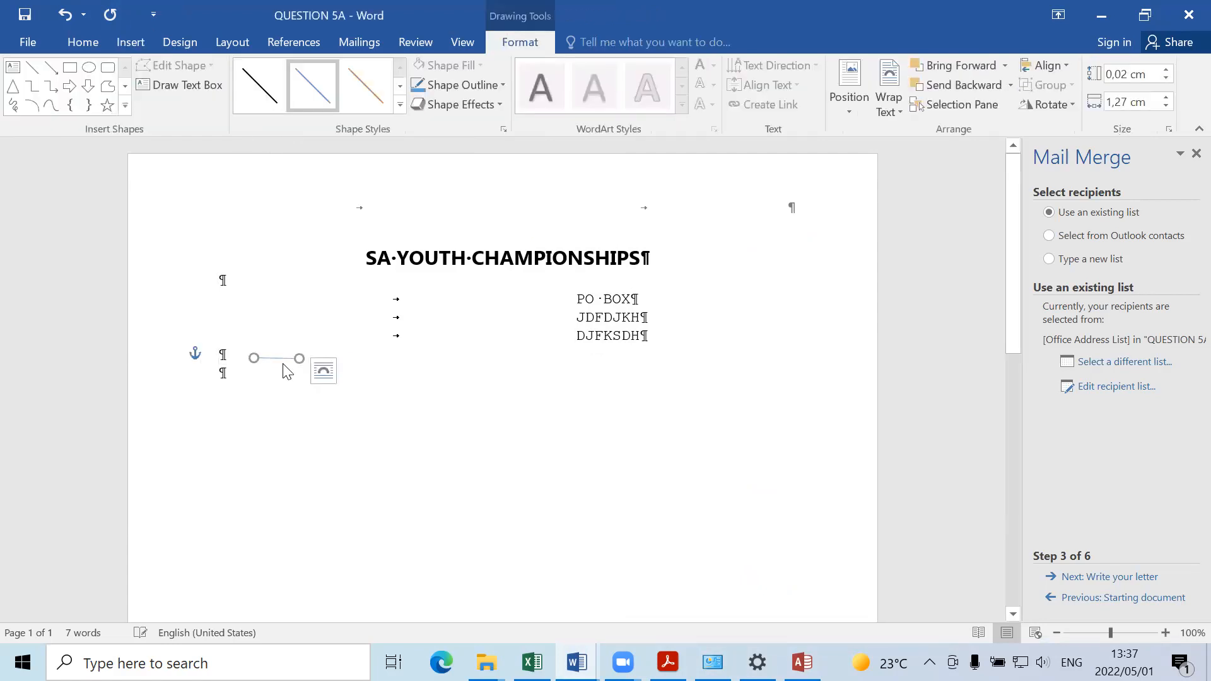
key("ctrl+c")
key("ctrl+v")
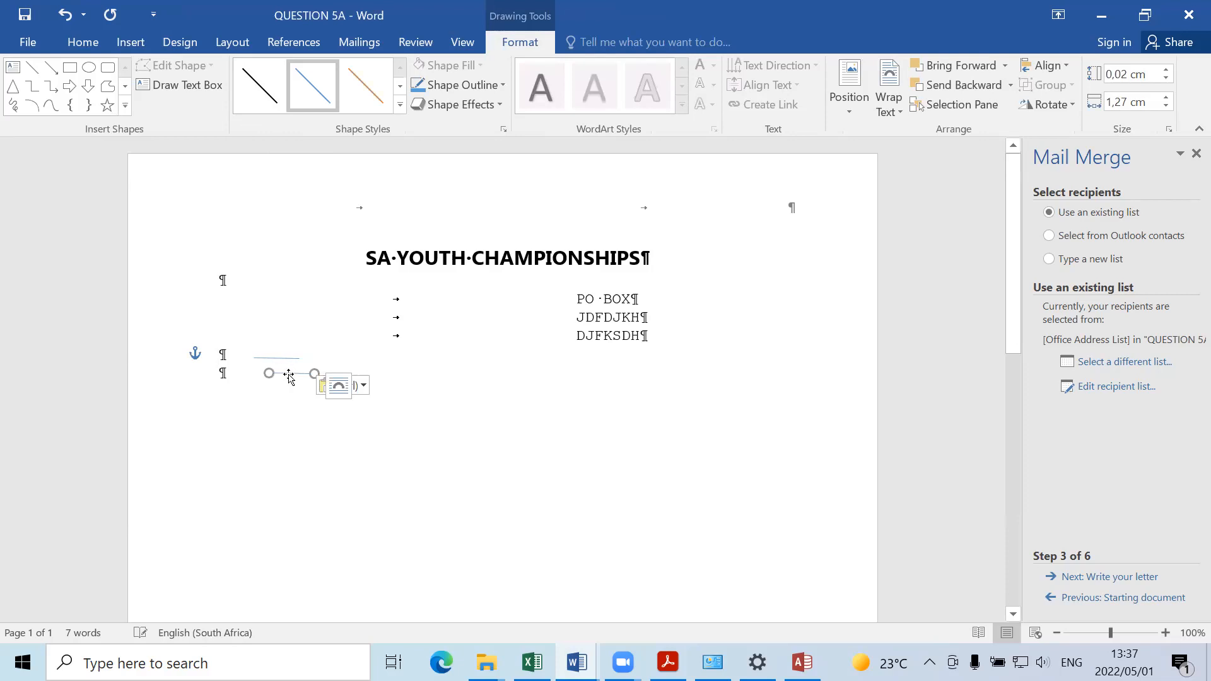
left_click_drag(289, 375, 272, 372)
Step: Paste another copy of the line and turn it into a vertical stroke
key("ctrl+v")
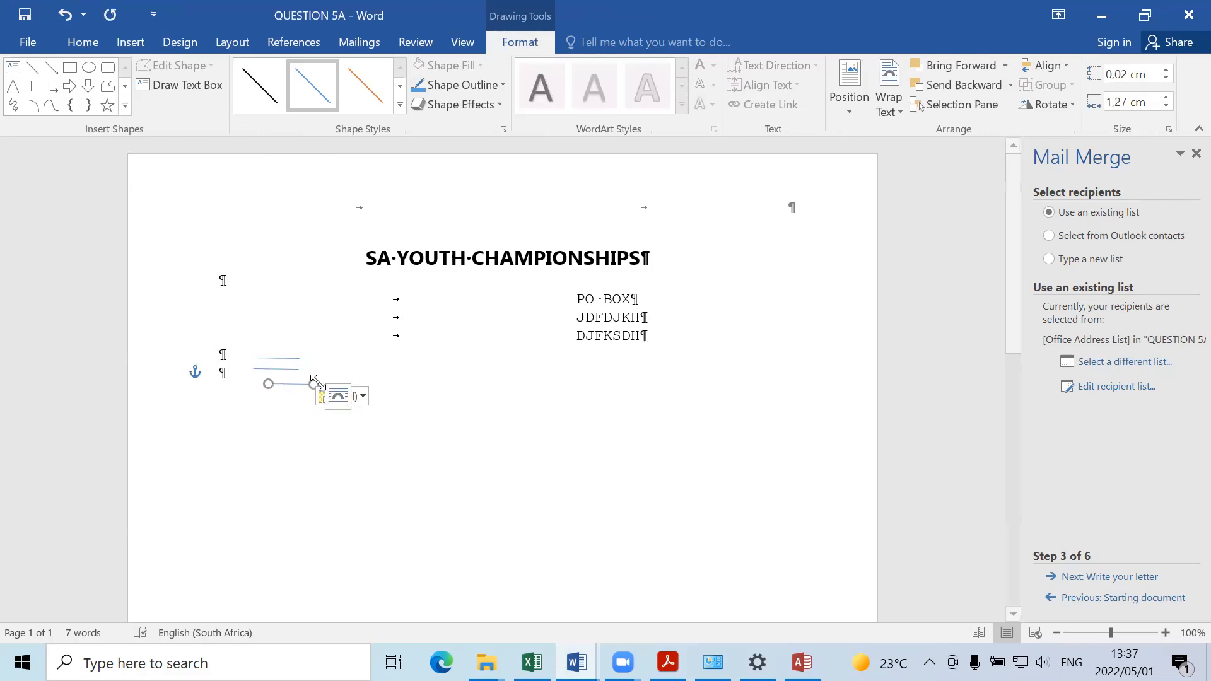
left_click(275, 413)
left_click(275, 384)
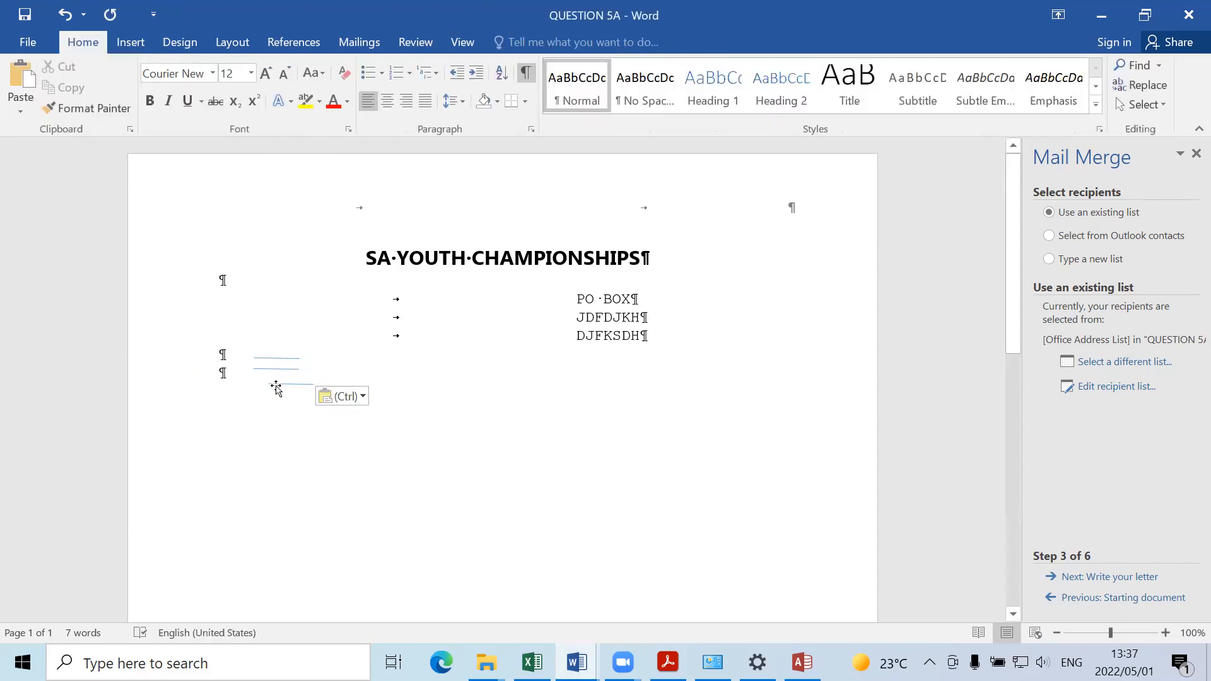
mouse_move(269, 385)
left_mouse_down()
mouse_move(270, 368)
mouse_move(313, 338)
mouse_move(282, 361)
mouse_move(227, 346)
mouse_move(249, 352)
mouse_move(230, 347)
mouse_move(233, 364)
left_mouse_up()
left_click(265, 369)
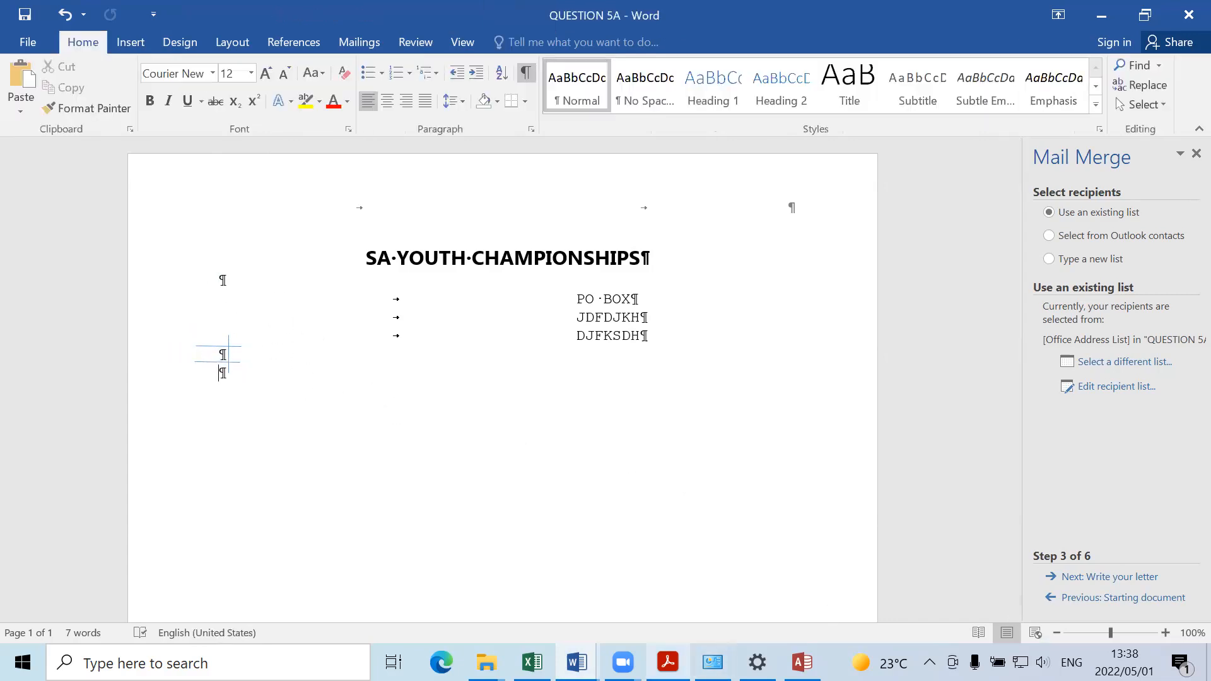
Step: Paste one more line beside the empty paragraphs, then toggle formatting marks off and on
key("alt+Tab")
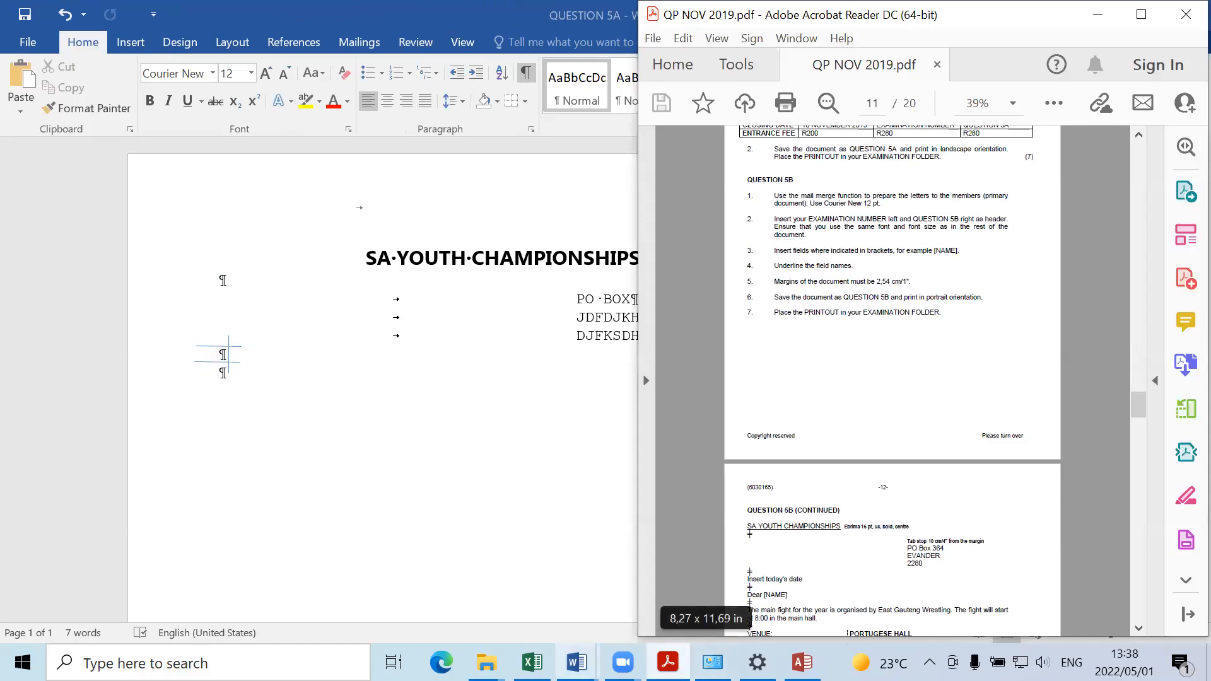
key("alt+Tab")
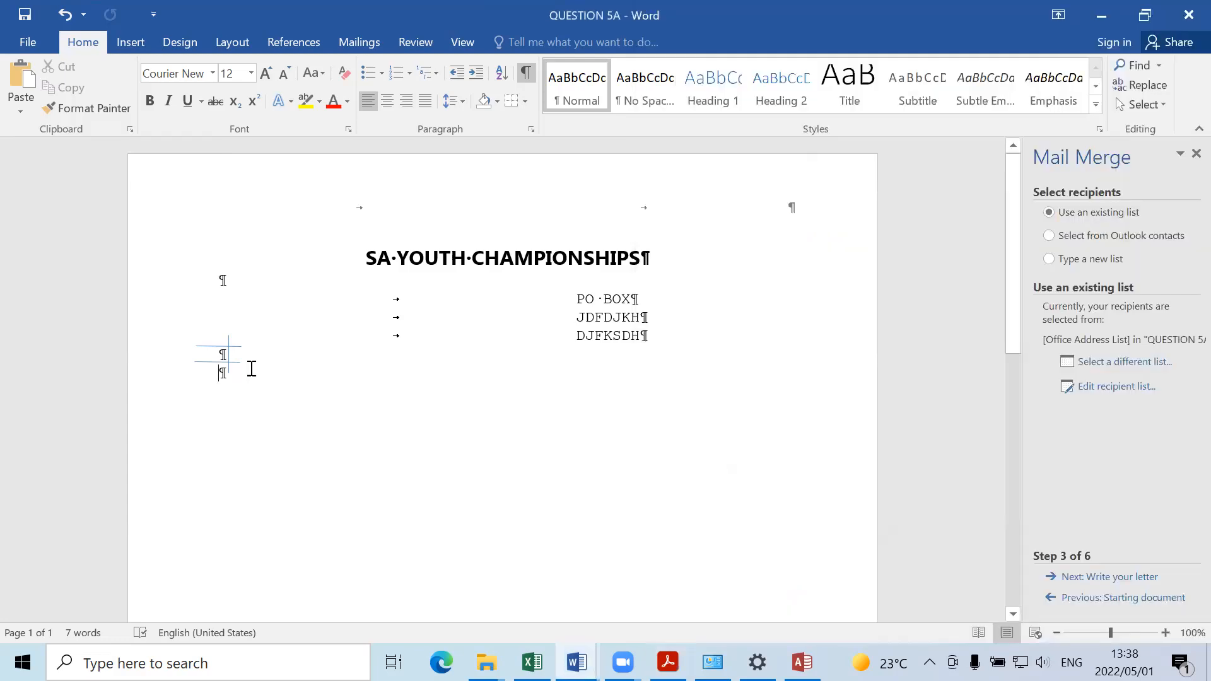
left_click(248, 369)
key("ctrl+v")
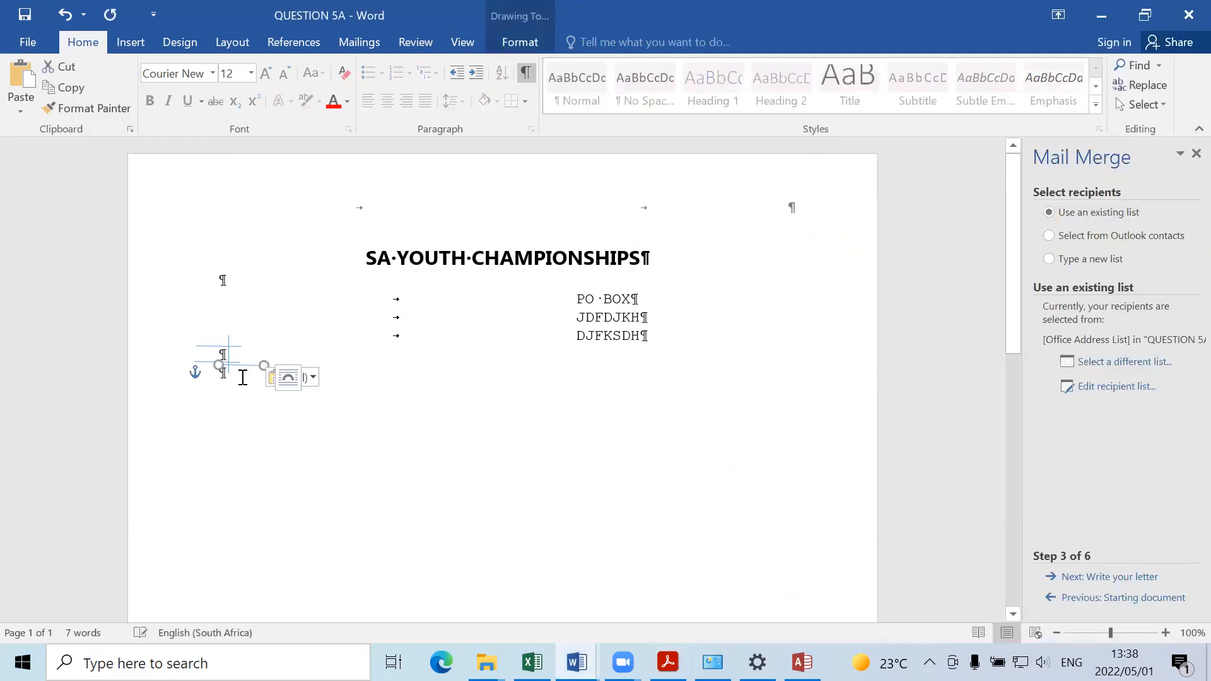
left_click_drag(248, 369, 222, 376)
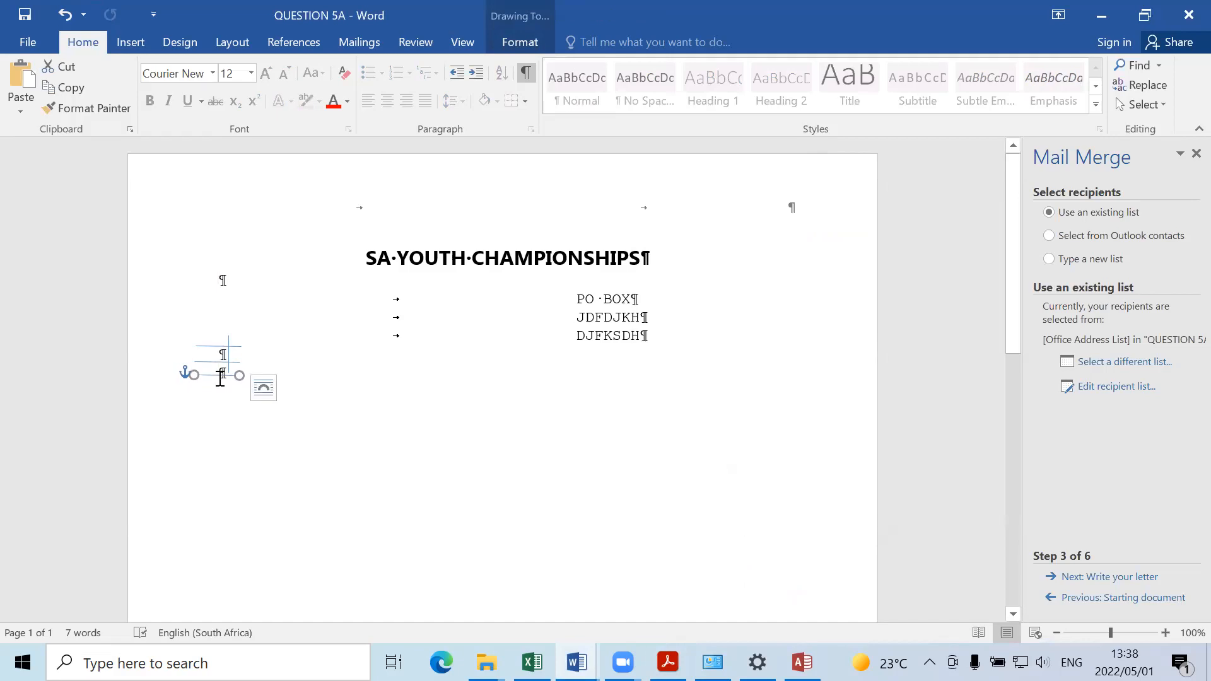
left_click(208, 398)
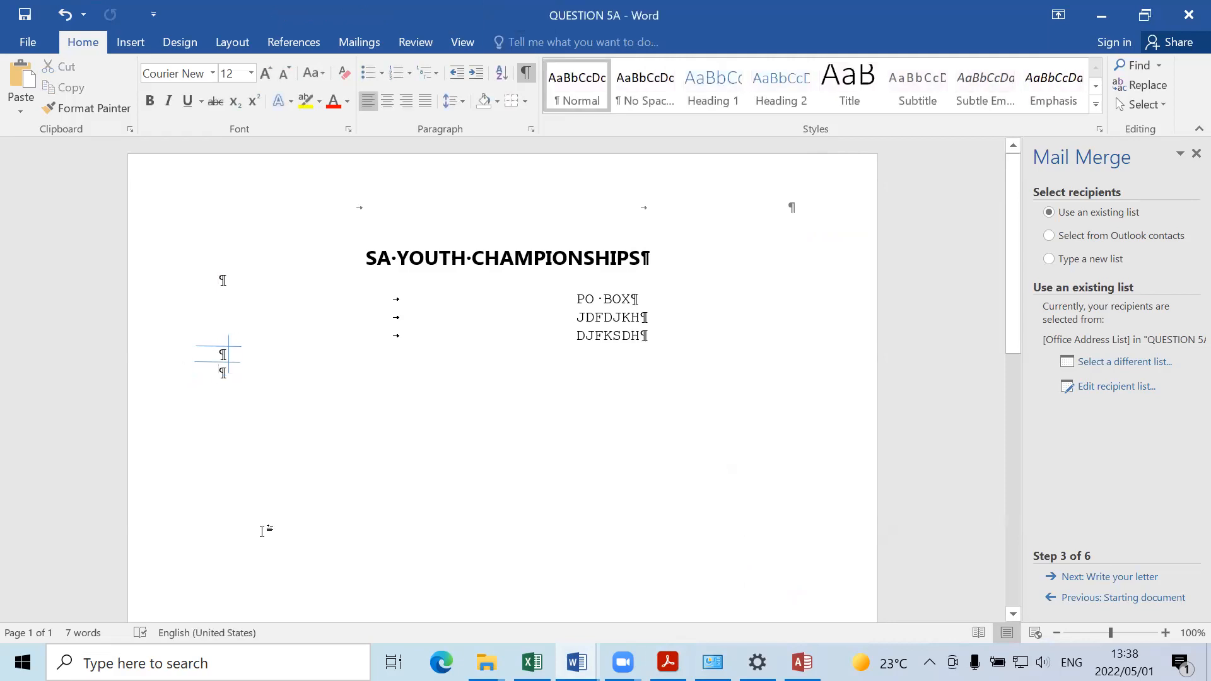
left_click(526, 75)
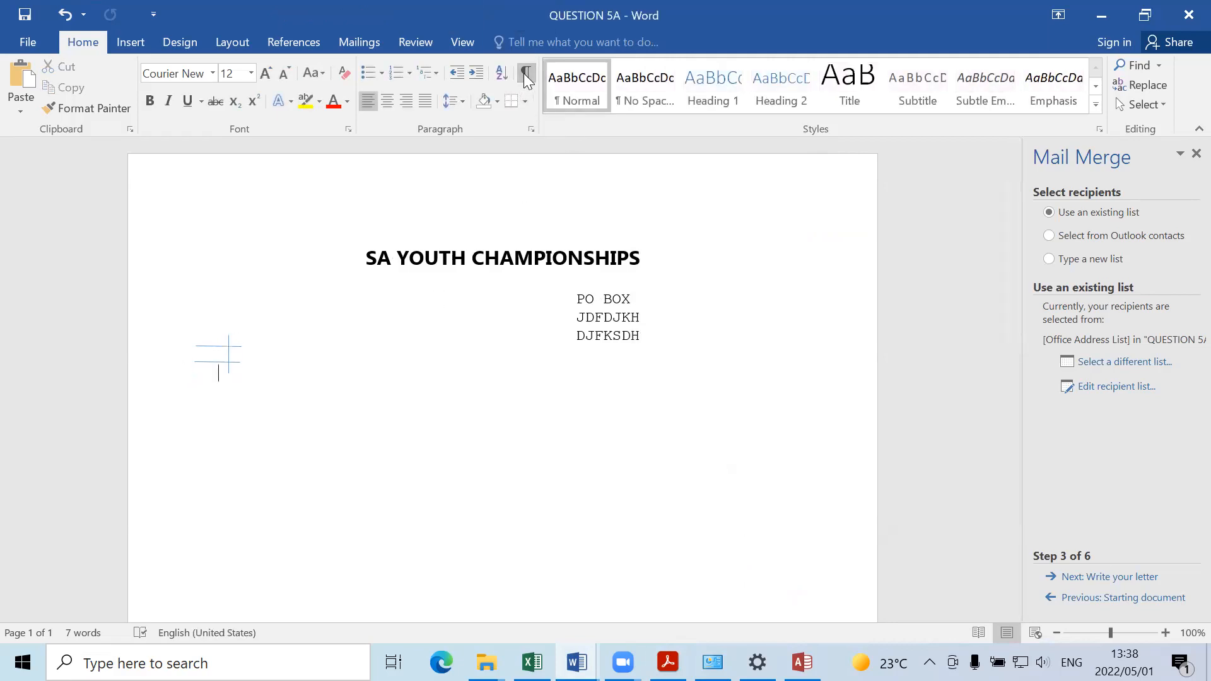
left_click(526, 75)
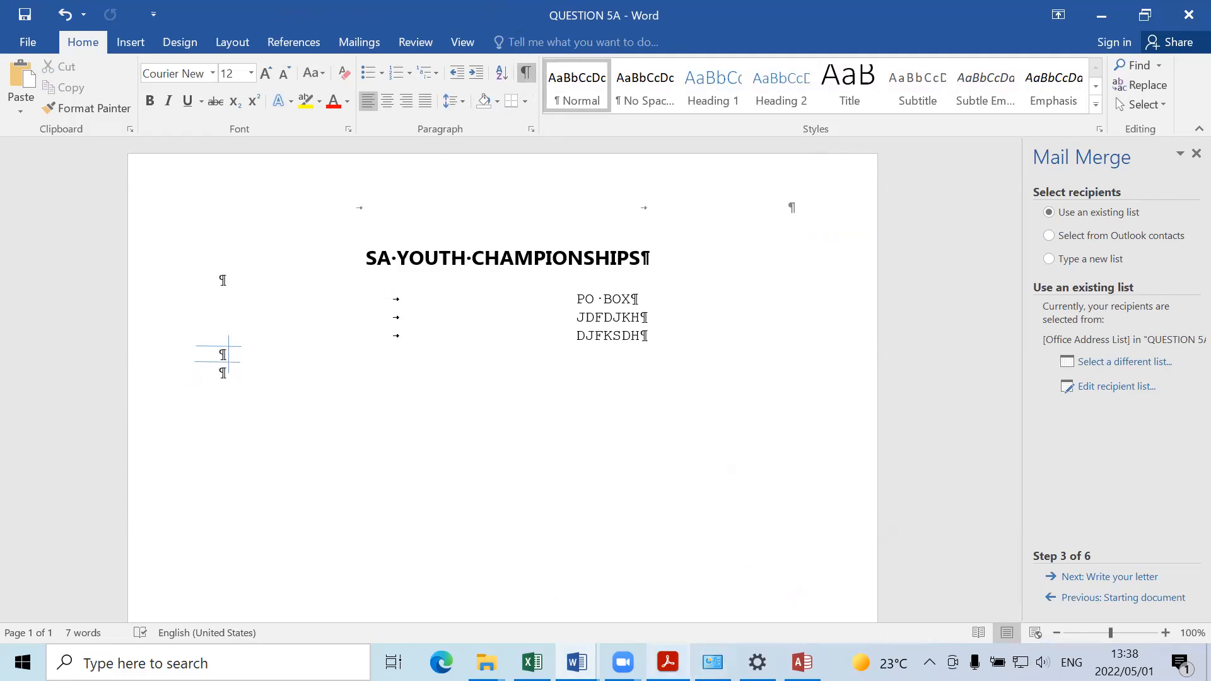
left_click(668, 663)
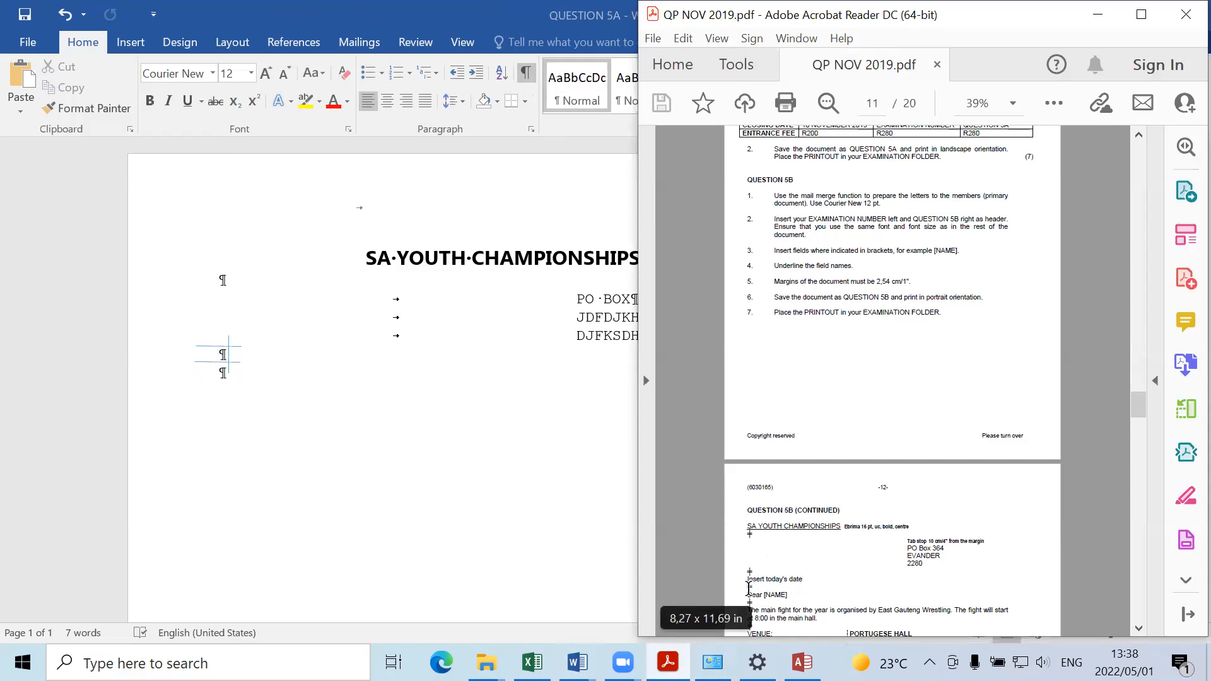
left_click(219, 379)
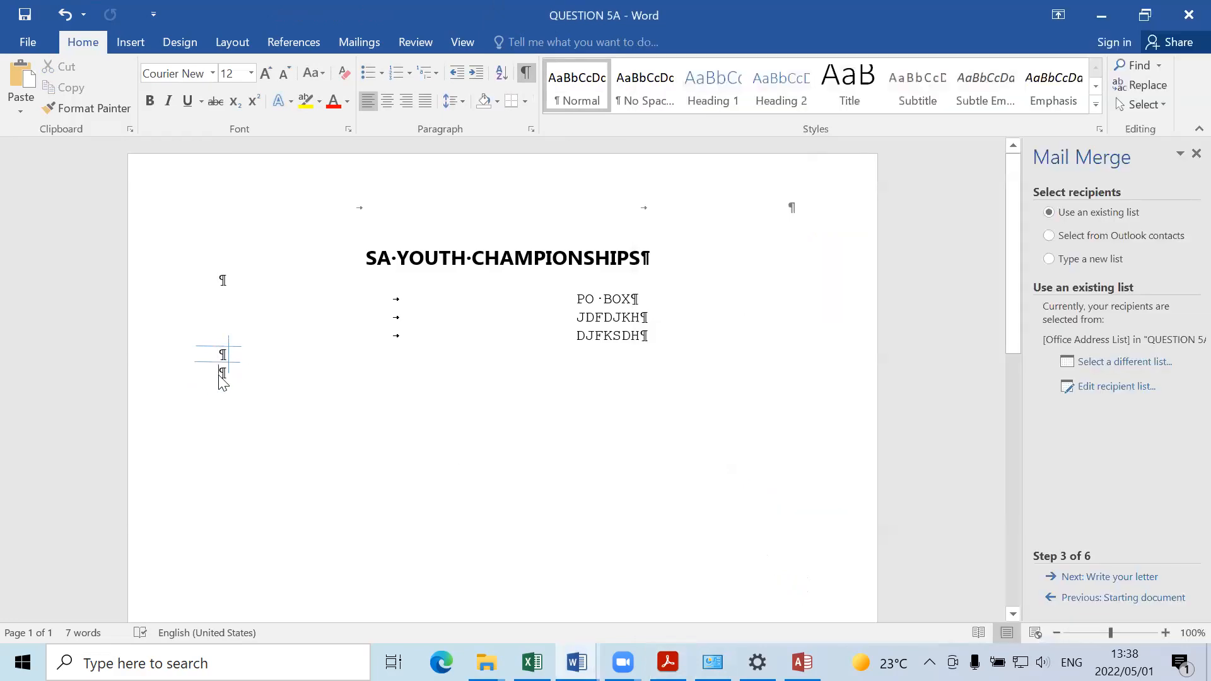
left_click(131, 43)
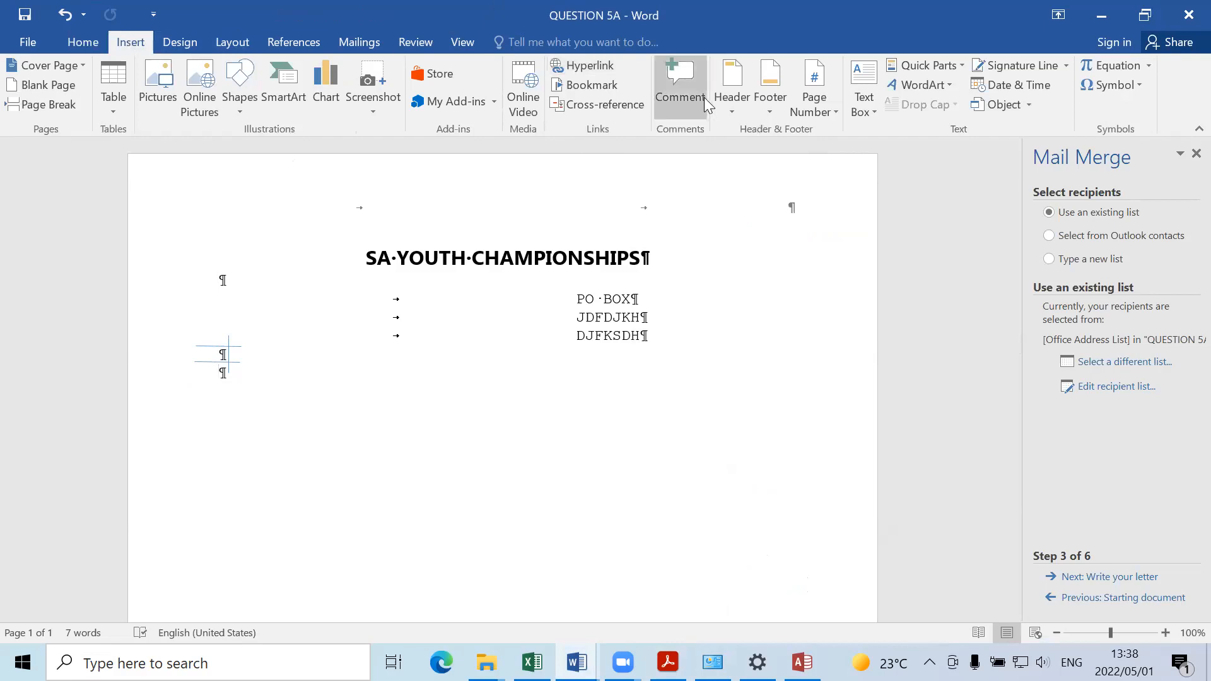
Step: Insert the date in the 5/1/2022 format below the address block
left_click(1042, 90)
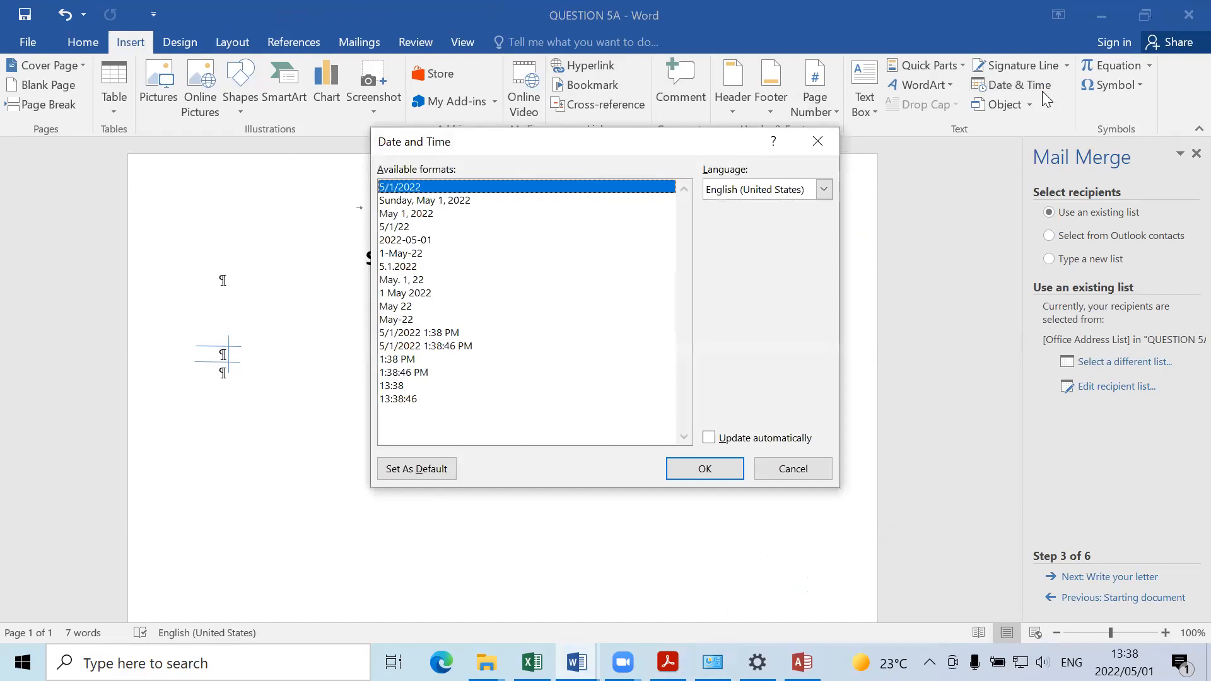
left_click(709, 438)
left_click(705, 469)
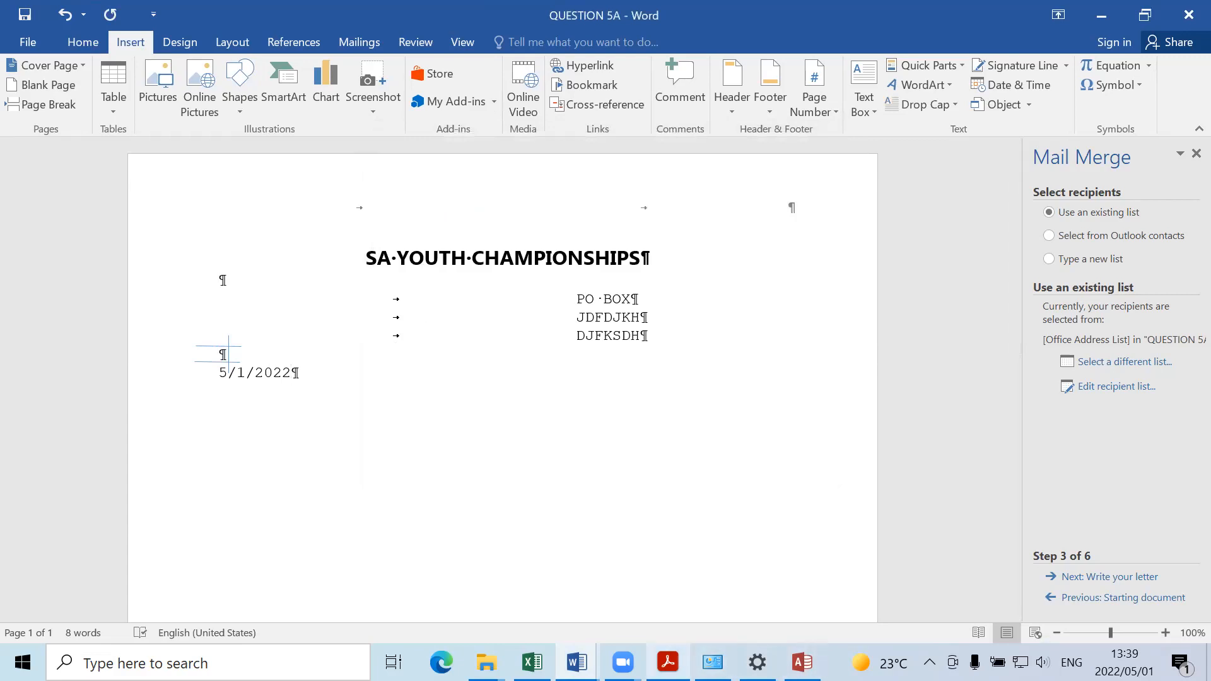
left_click(668, 663)
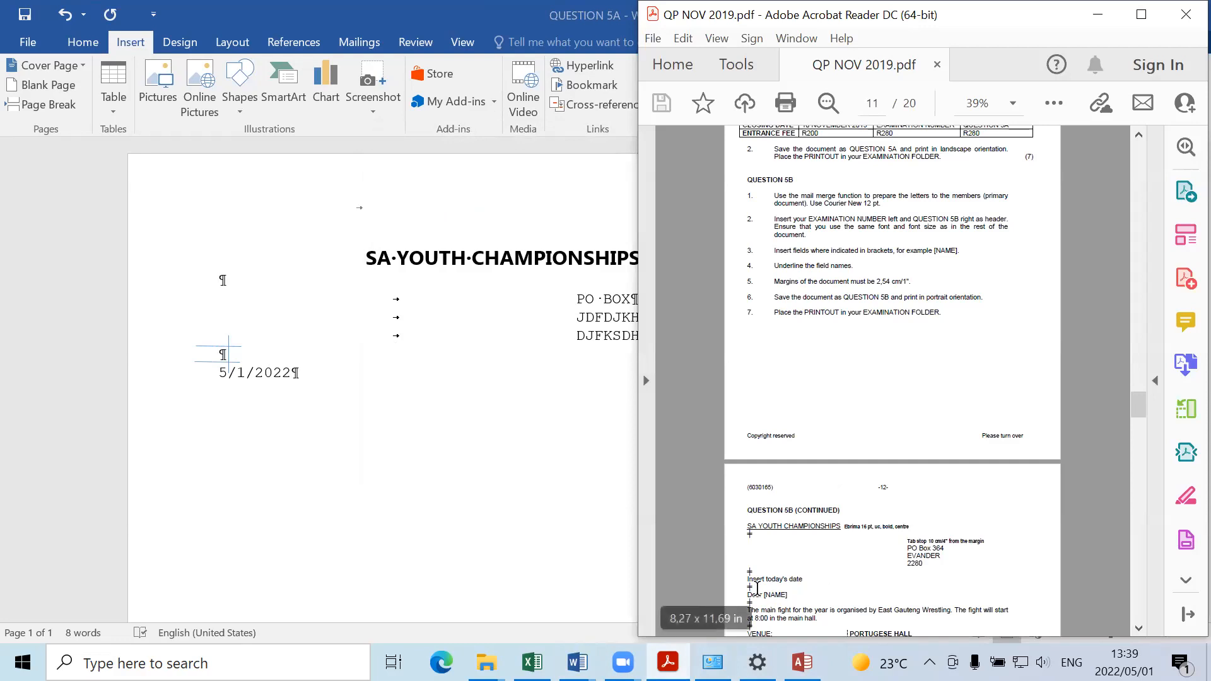
left_click(326, 380)
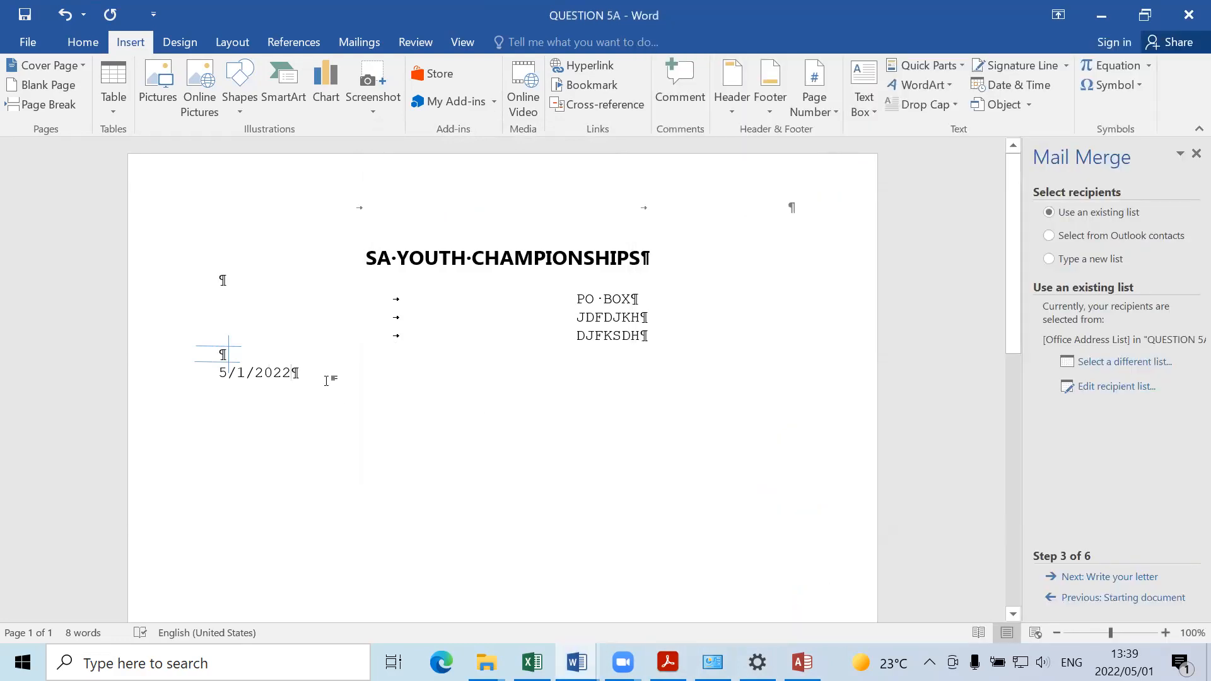
Step: Type the greeting 'Dear' on a new line below the date
key("Return")
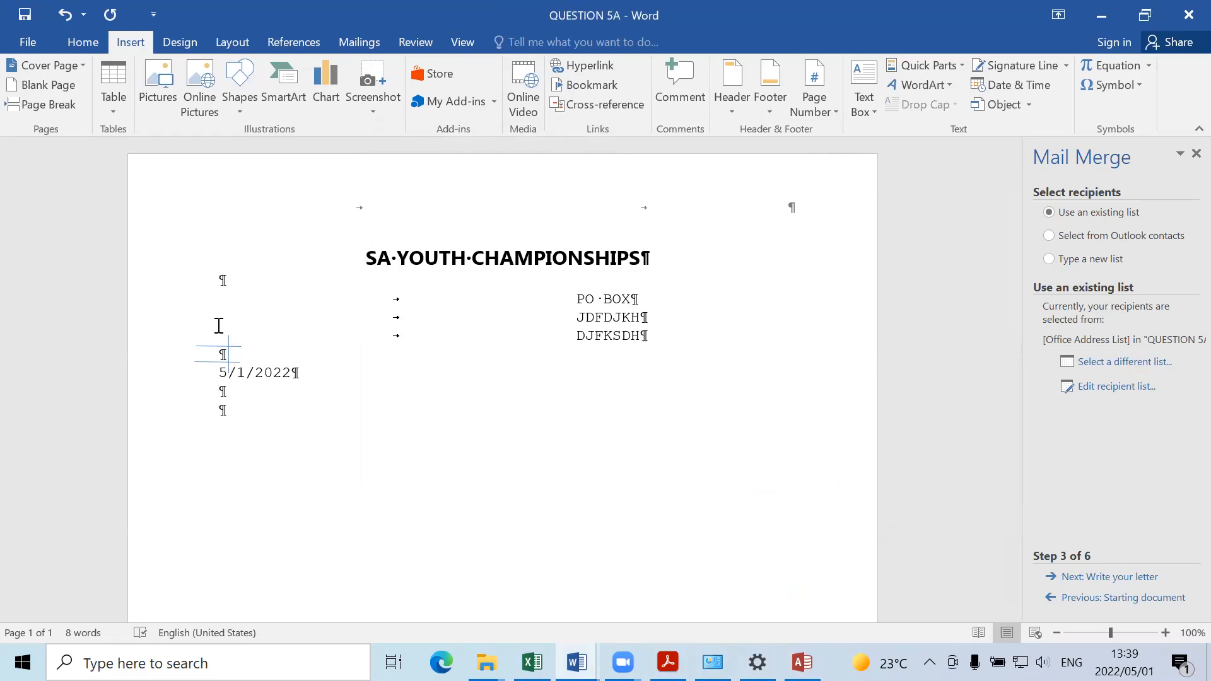
type("DEA")
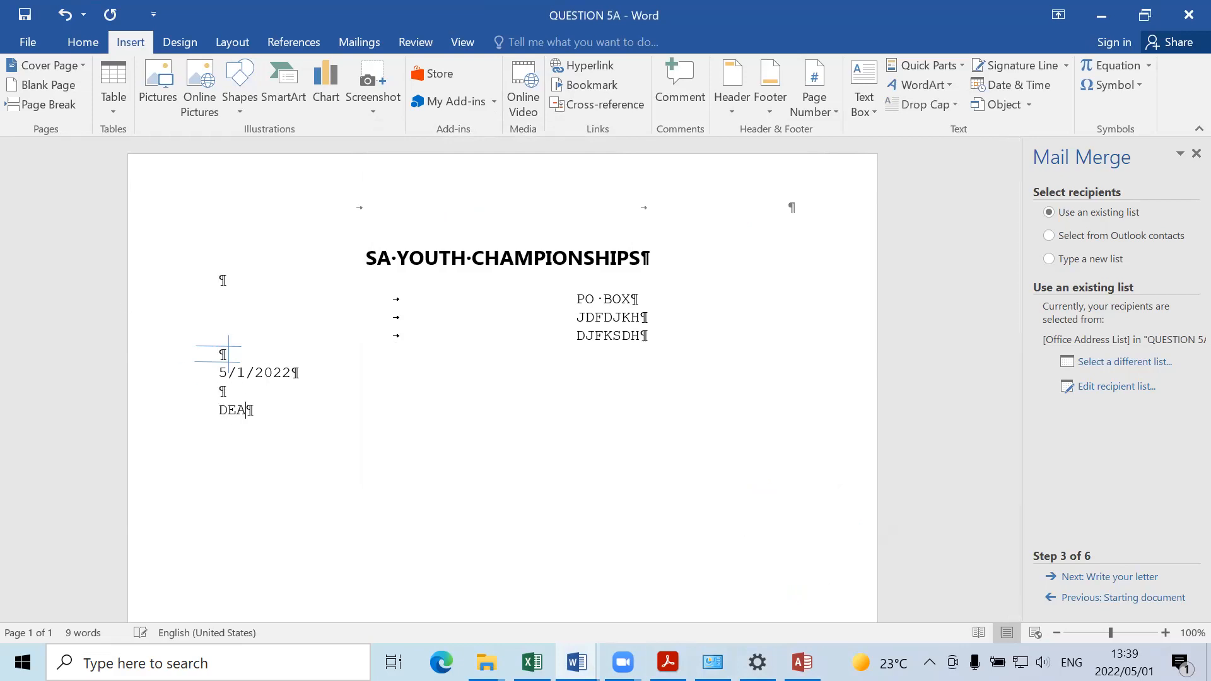
key("BackSpace")
key("BackSpace")
type("EAR")
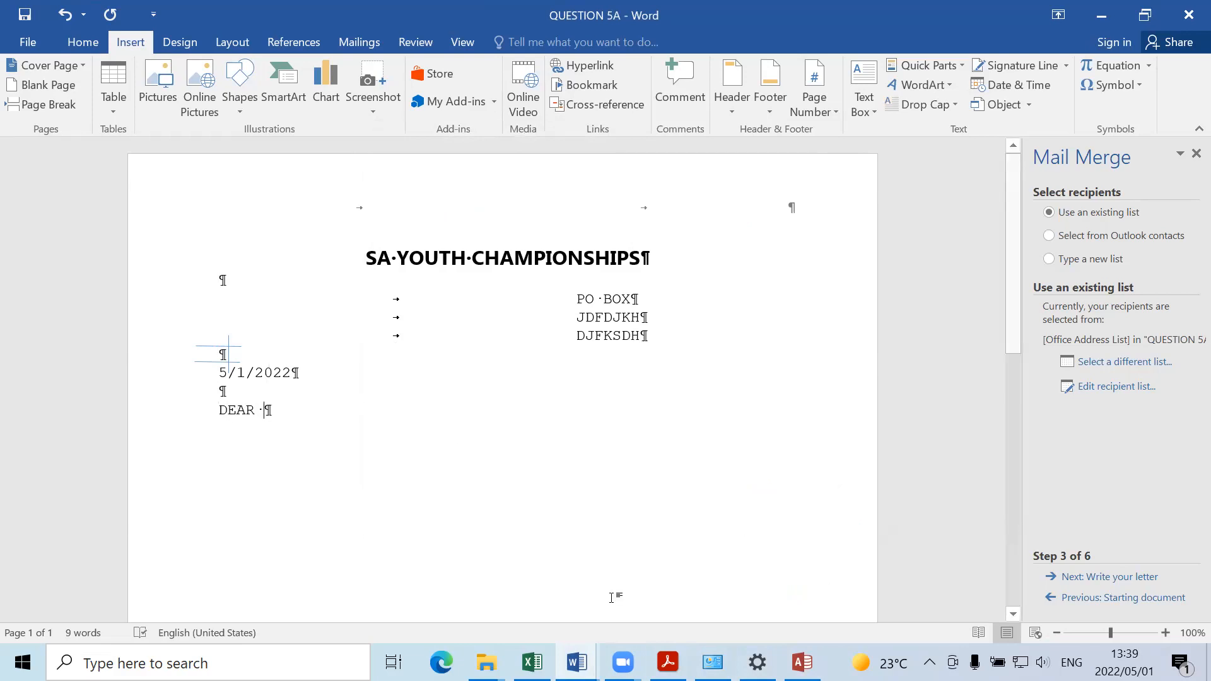
key("alt+Tab")
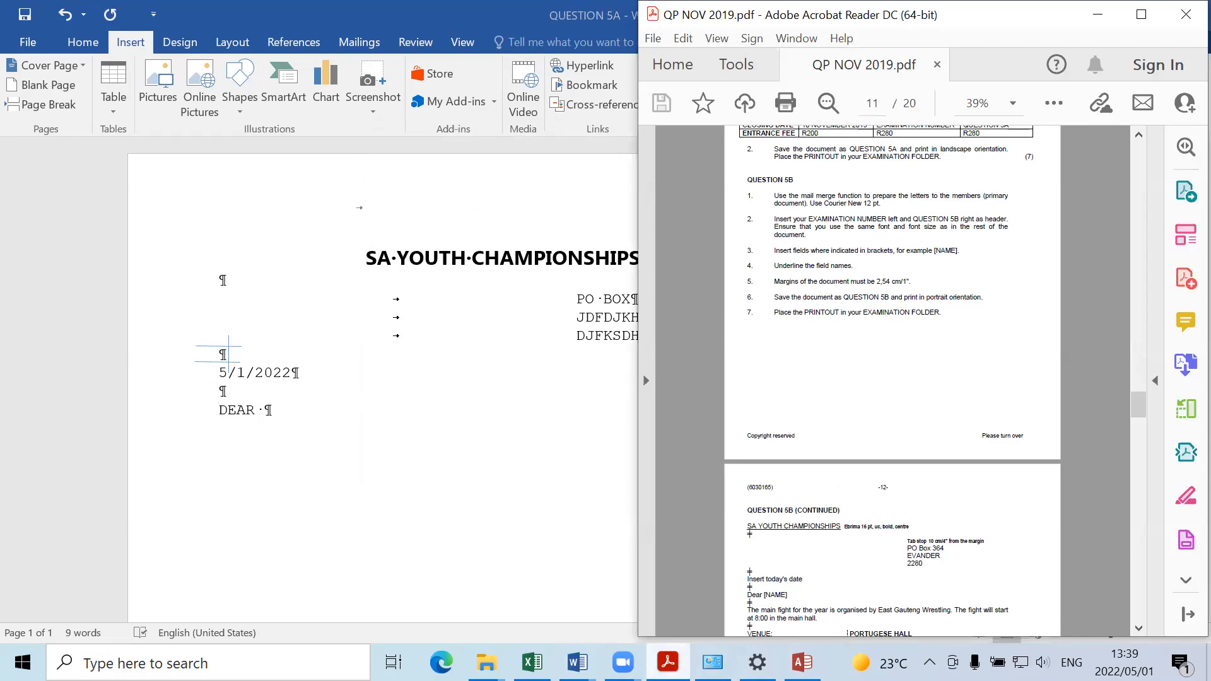
left_click(668, 662)
left_click(256, 415)
key("BackSpace")
key("BackSpace")
key("BackSpace")
type("ear")
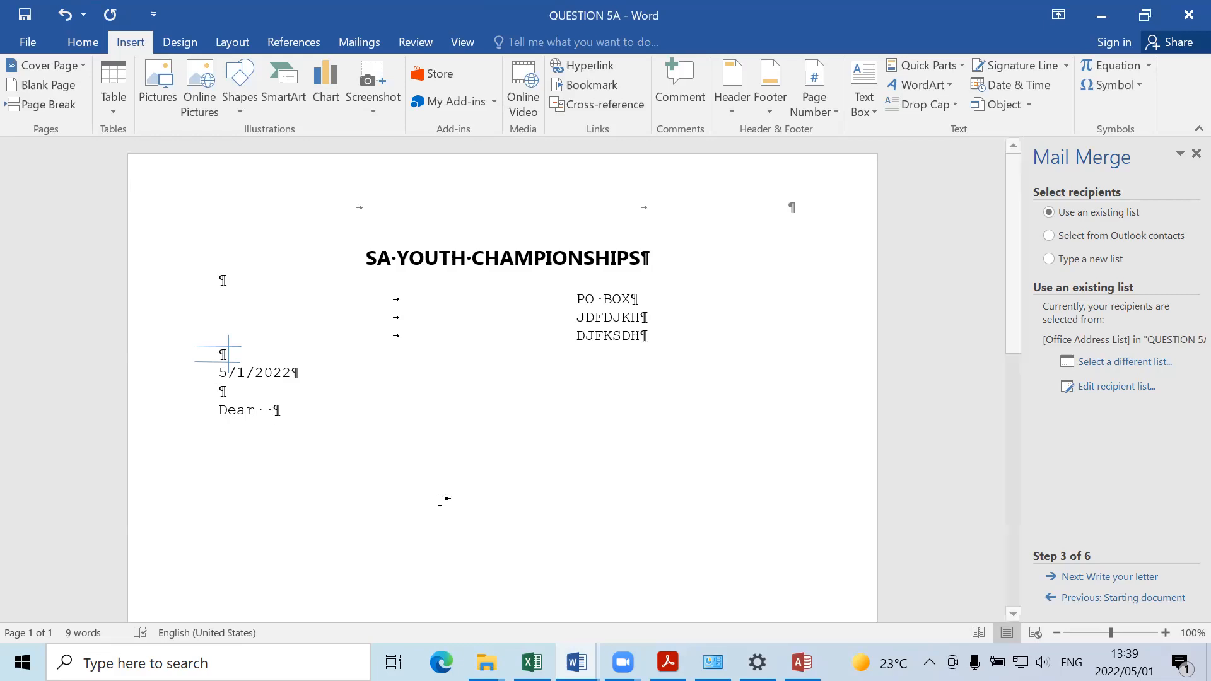
Step: Check the [NAME] placeholder in the question paper, then return to Word's Mailings tab
left_click(667, 662)
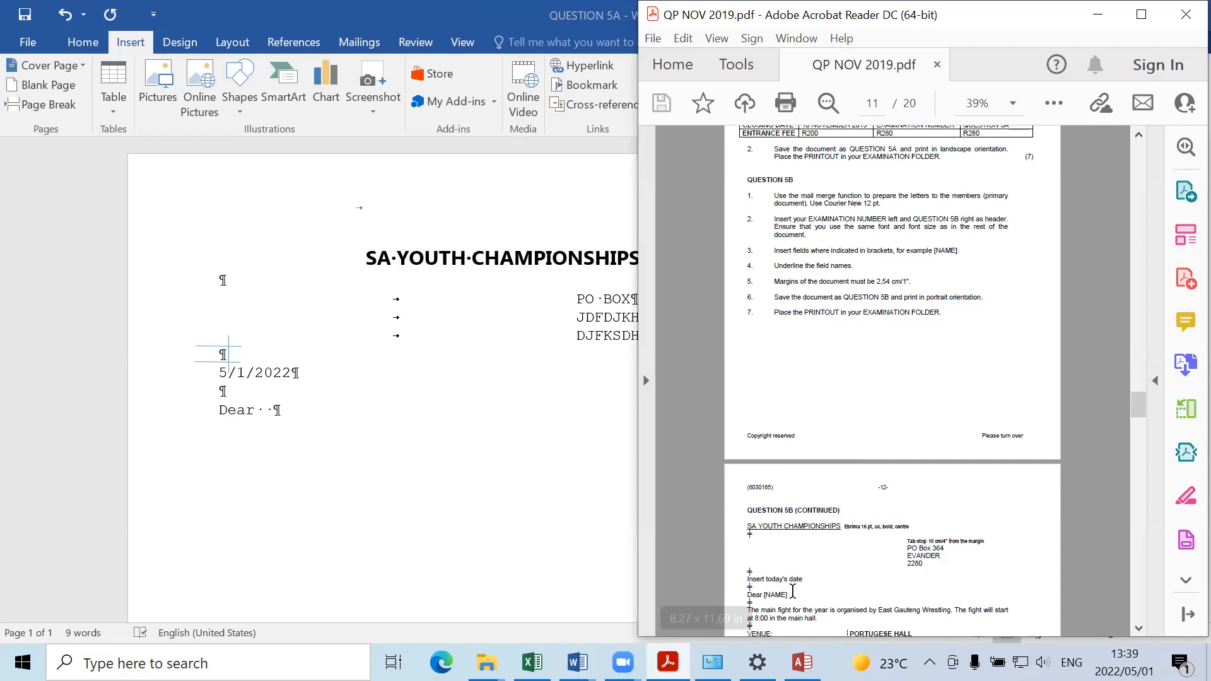
left_click_drag(787, 592, 762, 591)
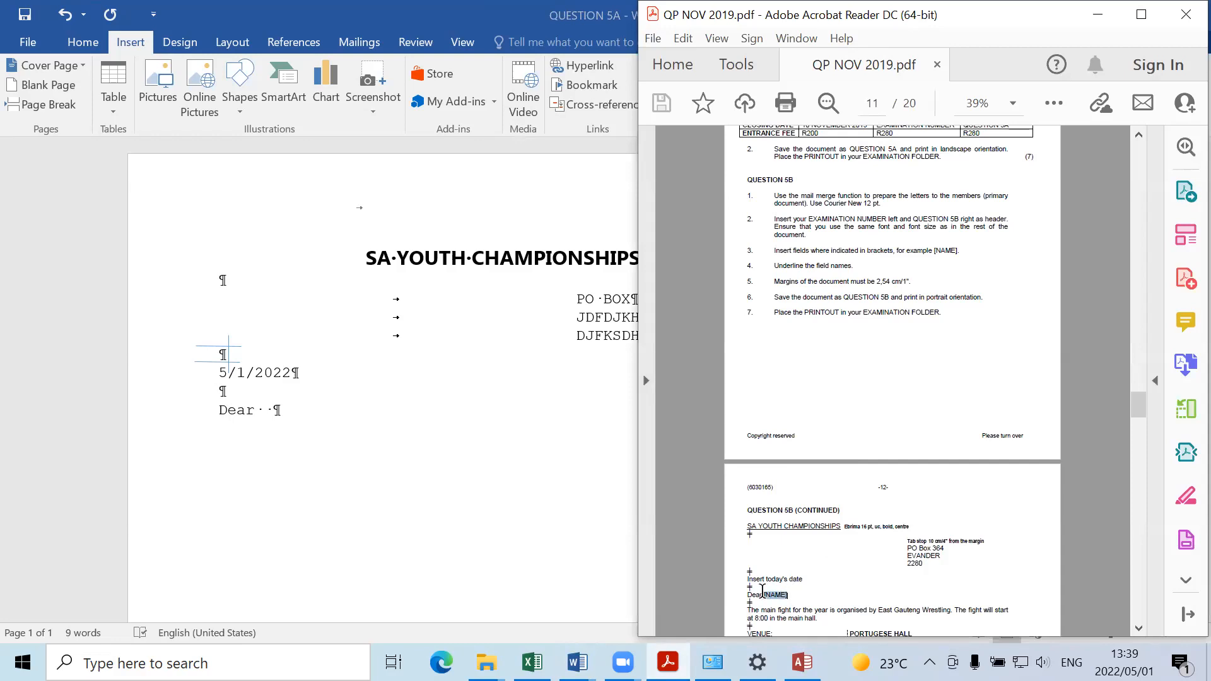
left_click(377, 407)
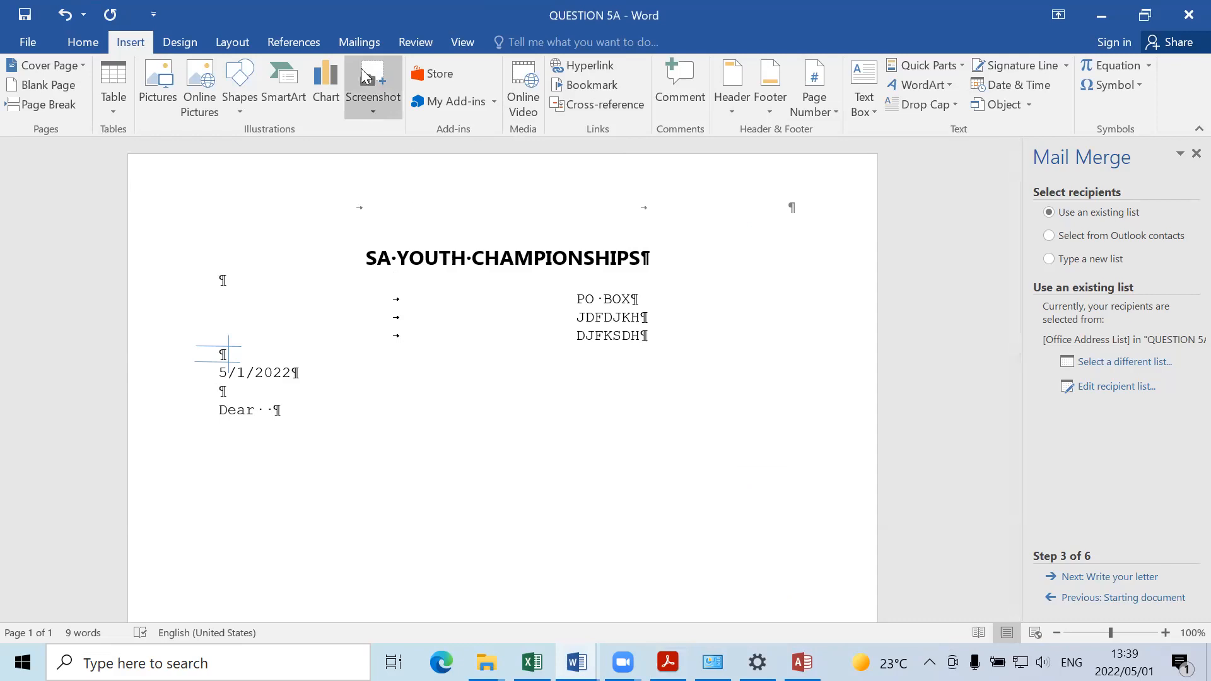
left_click(357, 43)
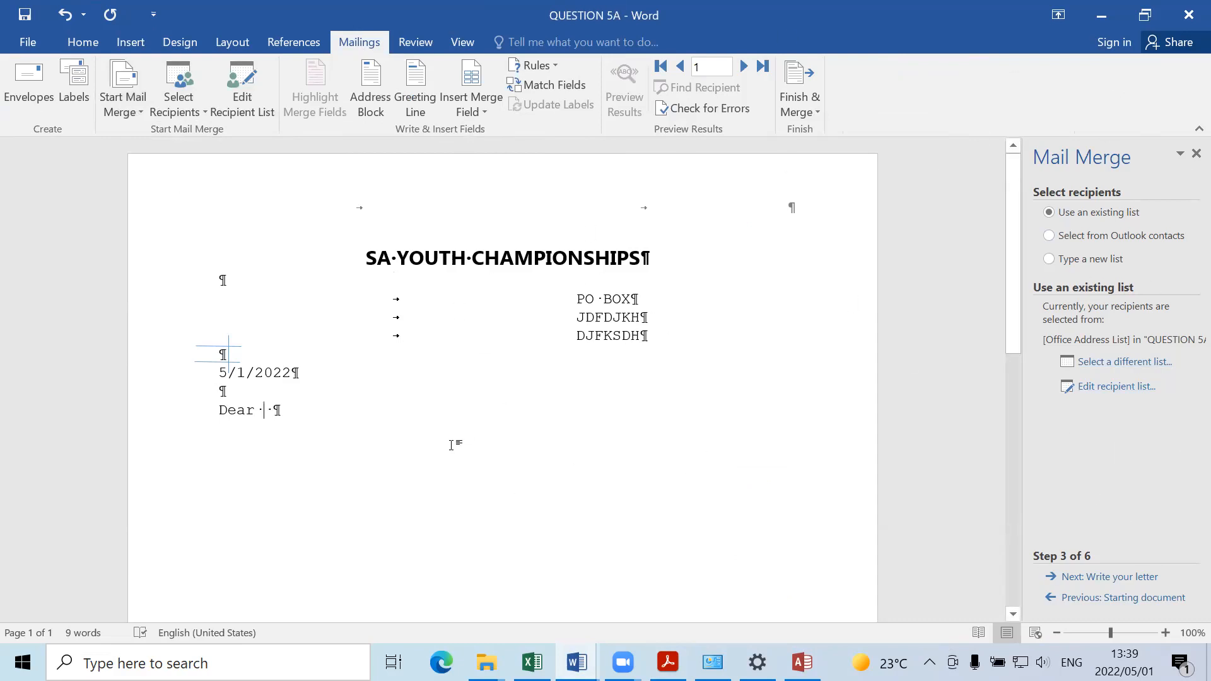
Step: Advance the mail merge wizard and insert the NAME field after 'Dear'
left_click(1096, 578)
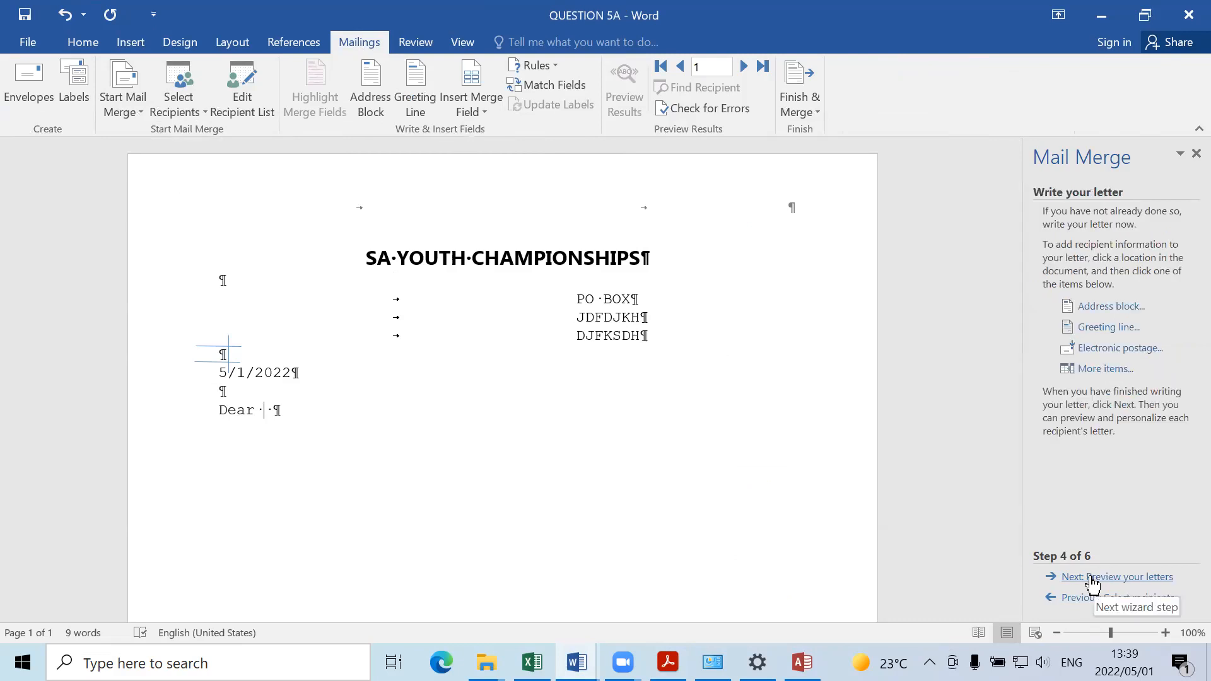
left_click(1093, 577)
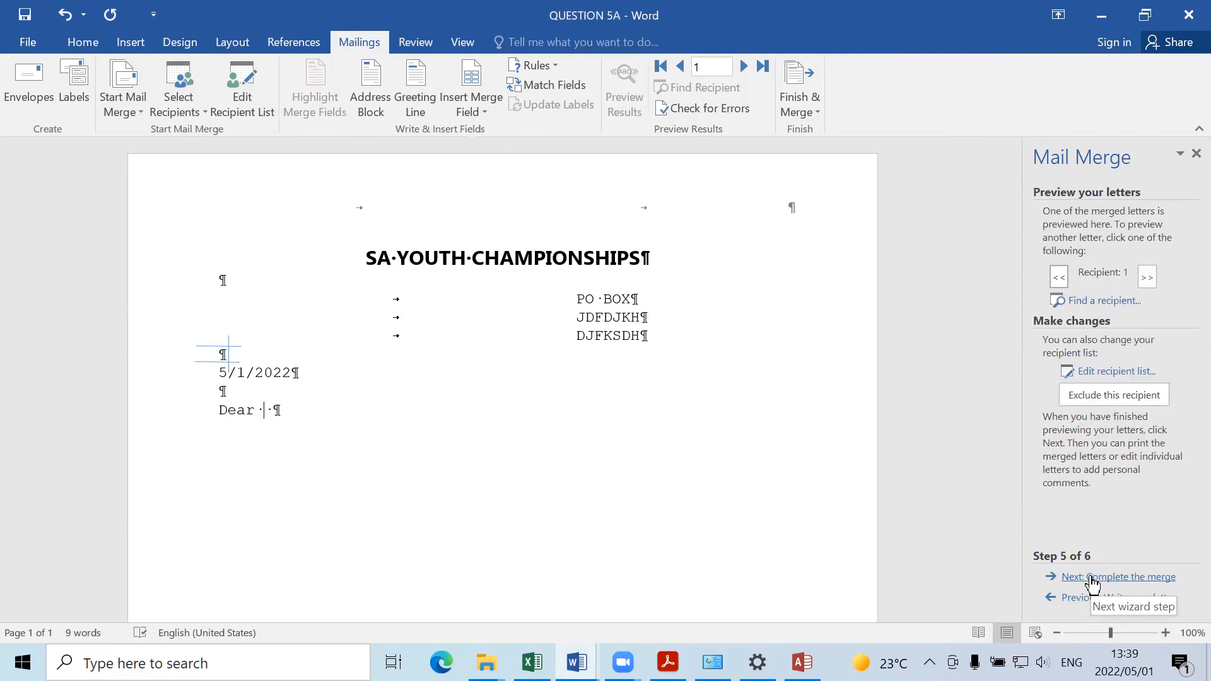
left_click(1095, 579)
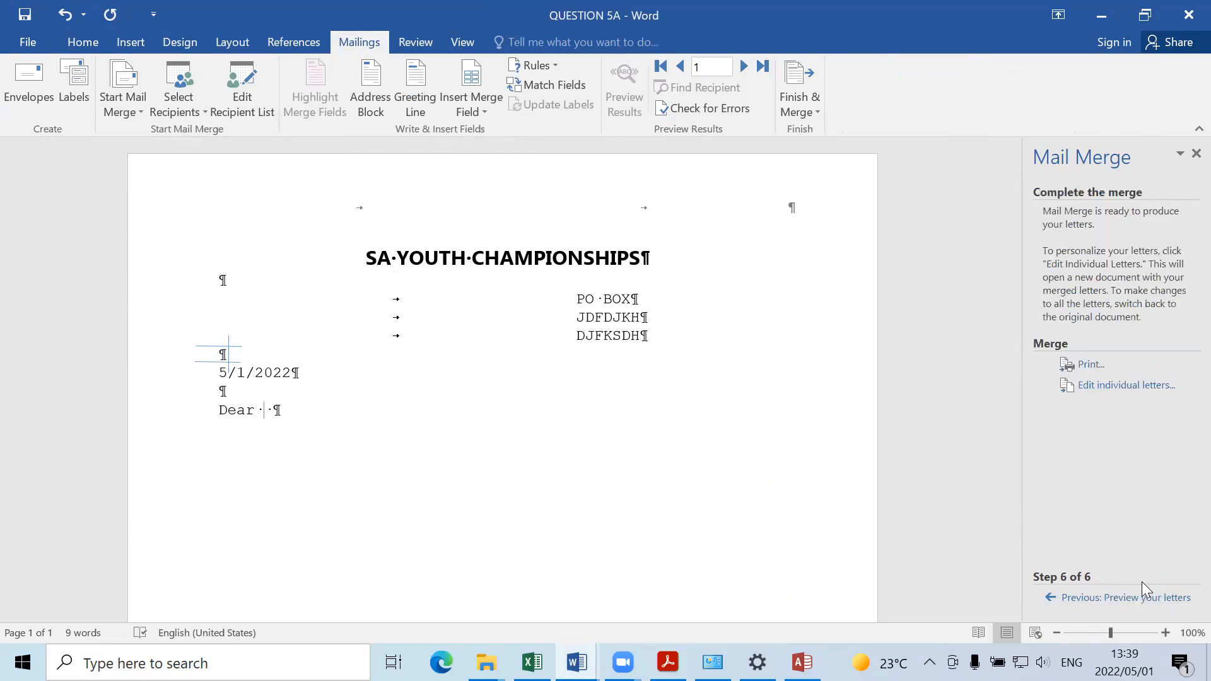
left_click(482, 105)
left_click(488, 128)
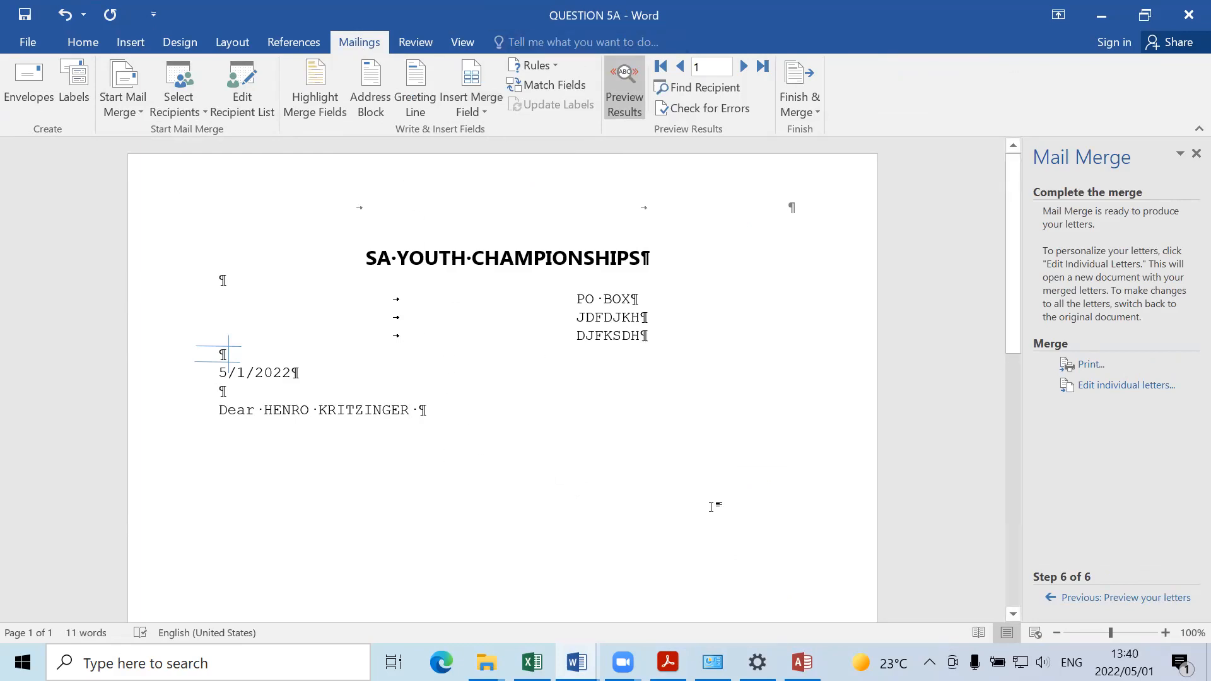
Step: Delete the previewed name from the greeting and insert the NAME field again
left_click(1091, 598)
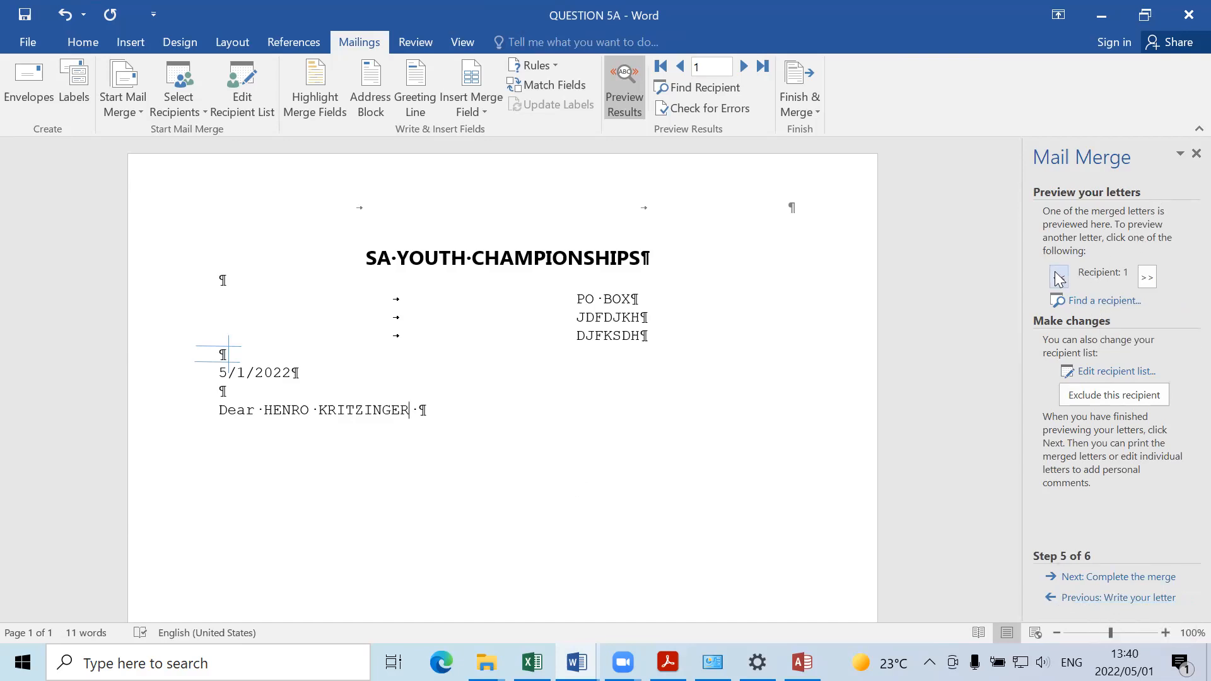
left_click(484, 417)
key("BackSpace")
key("BackSpace")
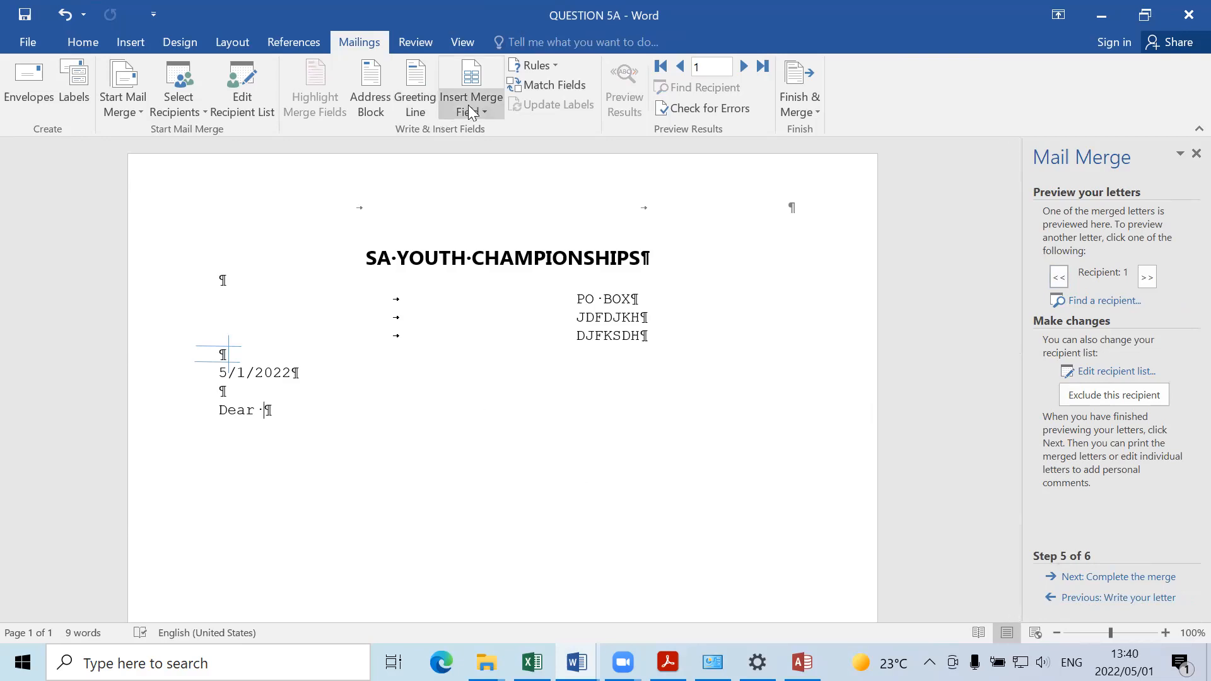
left_click(468, 105)
left_click(478, 130)
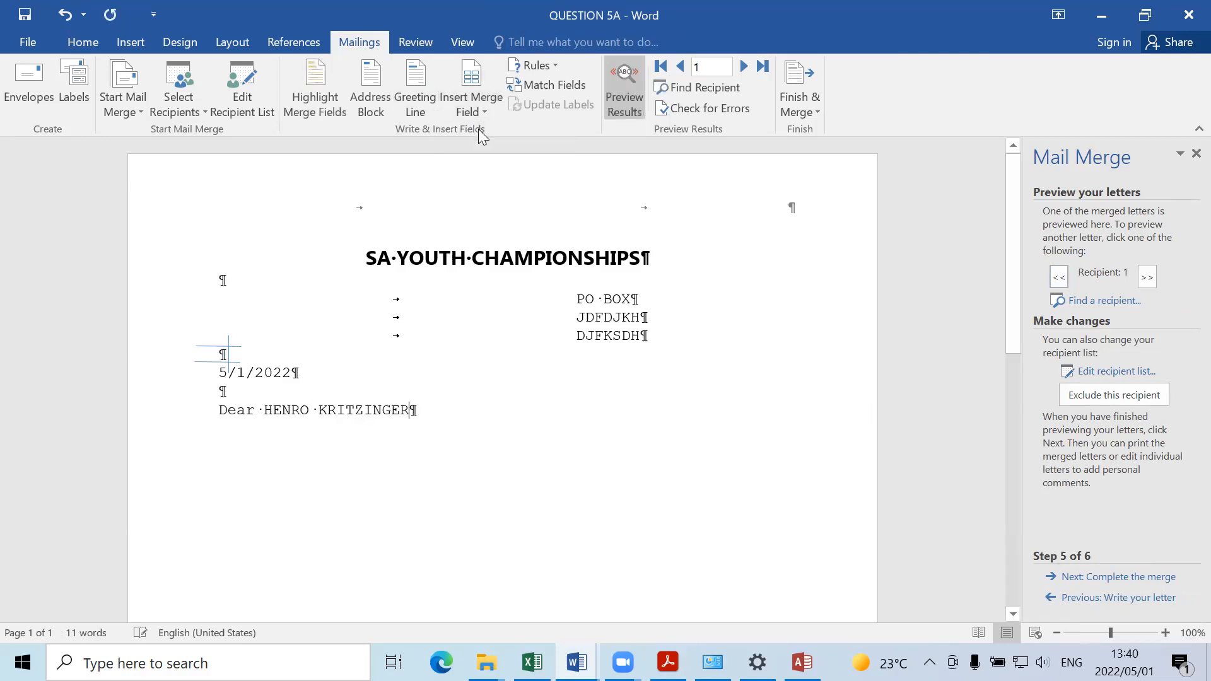
key("BackSpace")
key("BackSpace")
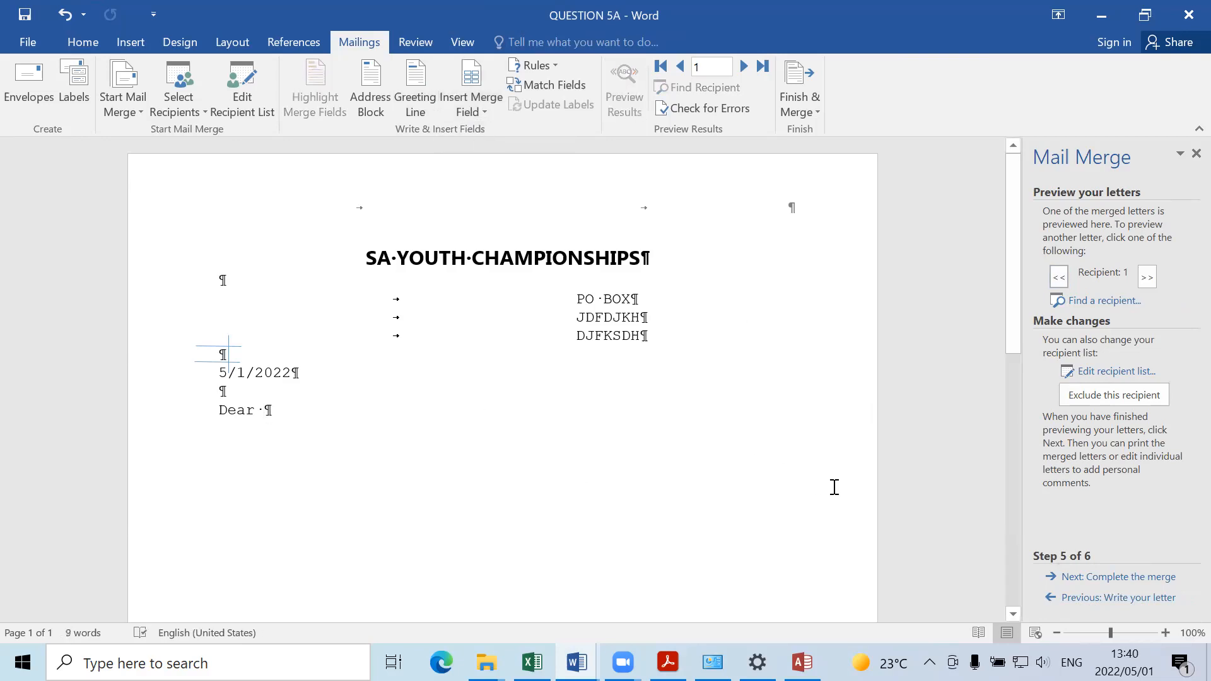
Step: Step the wizard back to Select recipients and insert «NAME» after 'Dear'
left_click(1128, 579)
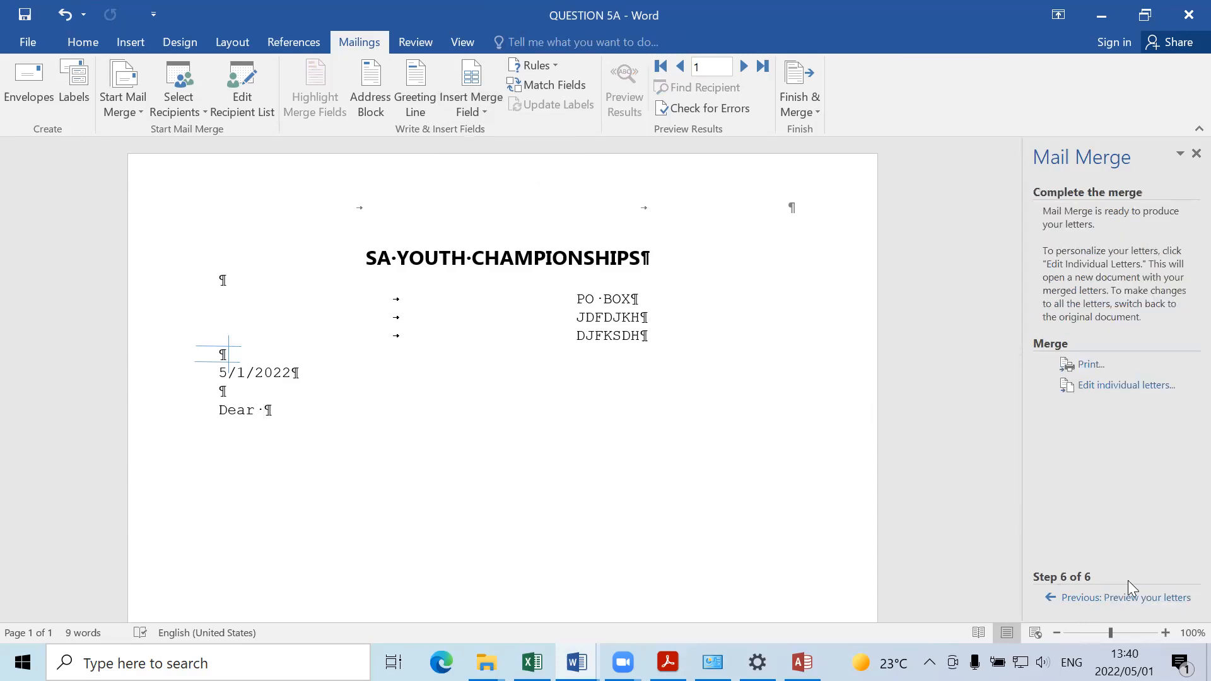
left_click(1117, 600)
left_click(1118, 599)
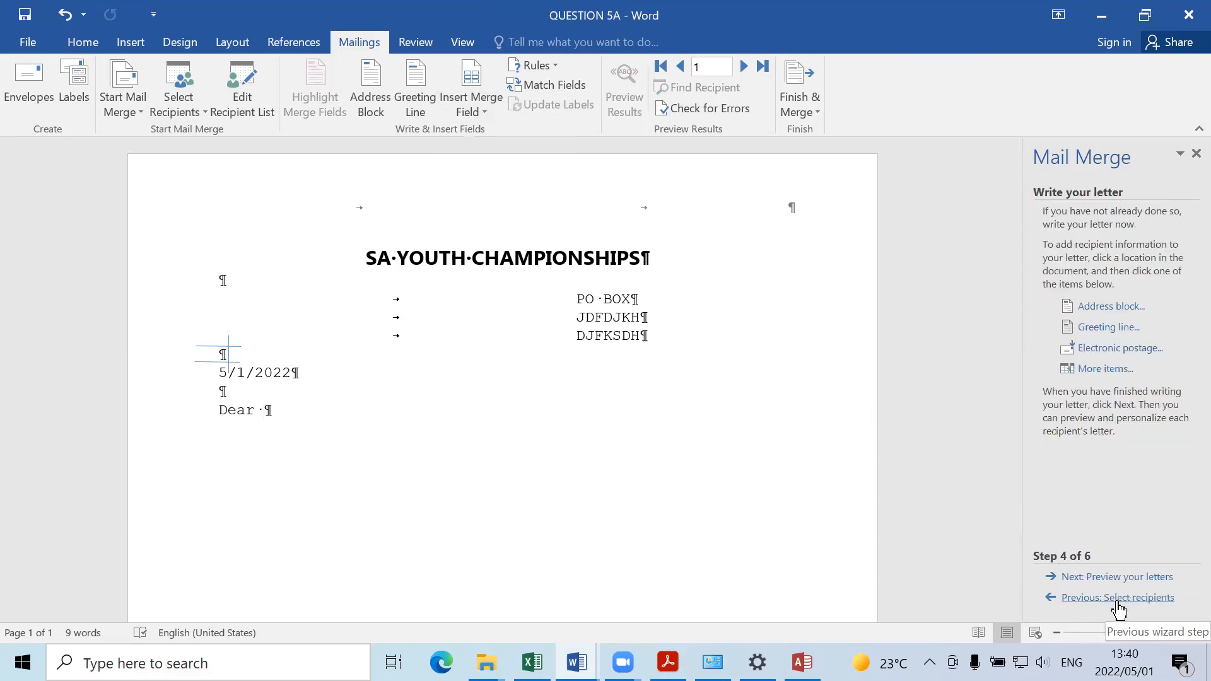
left_click(1119, 599)
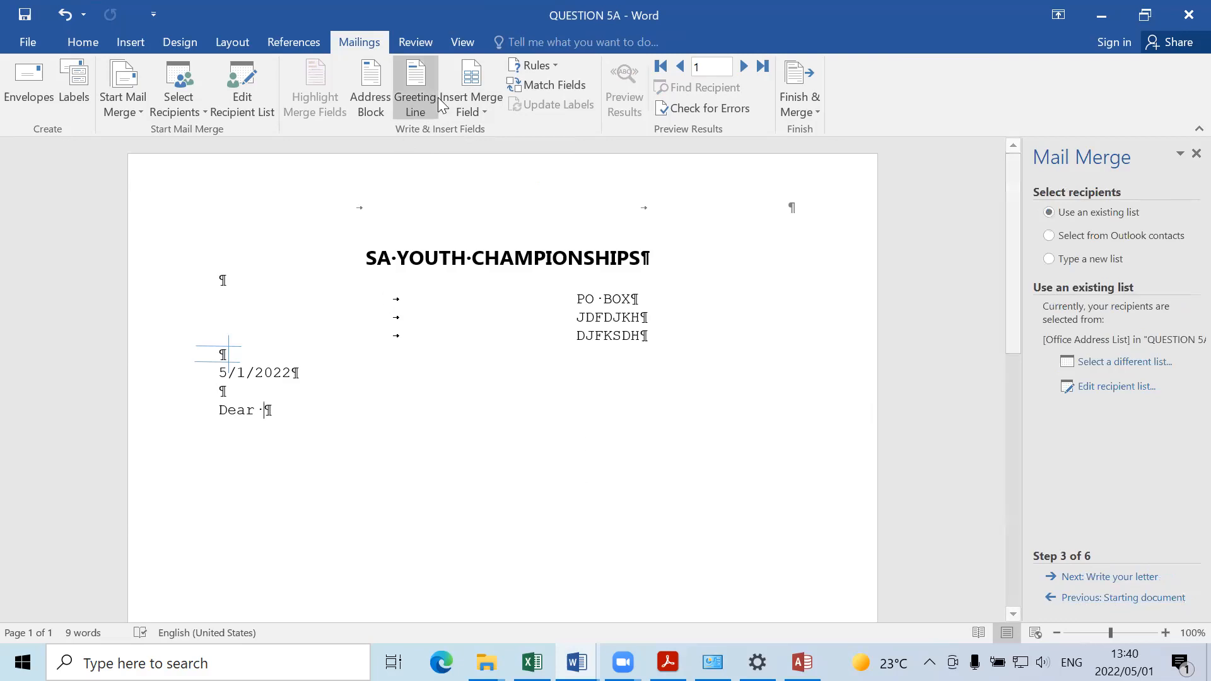
left_click(475, 97)
left_click(482, 139)
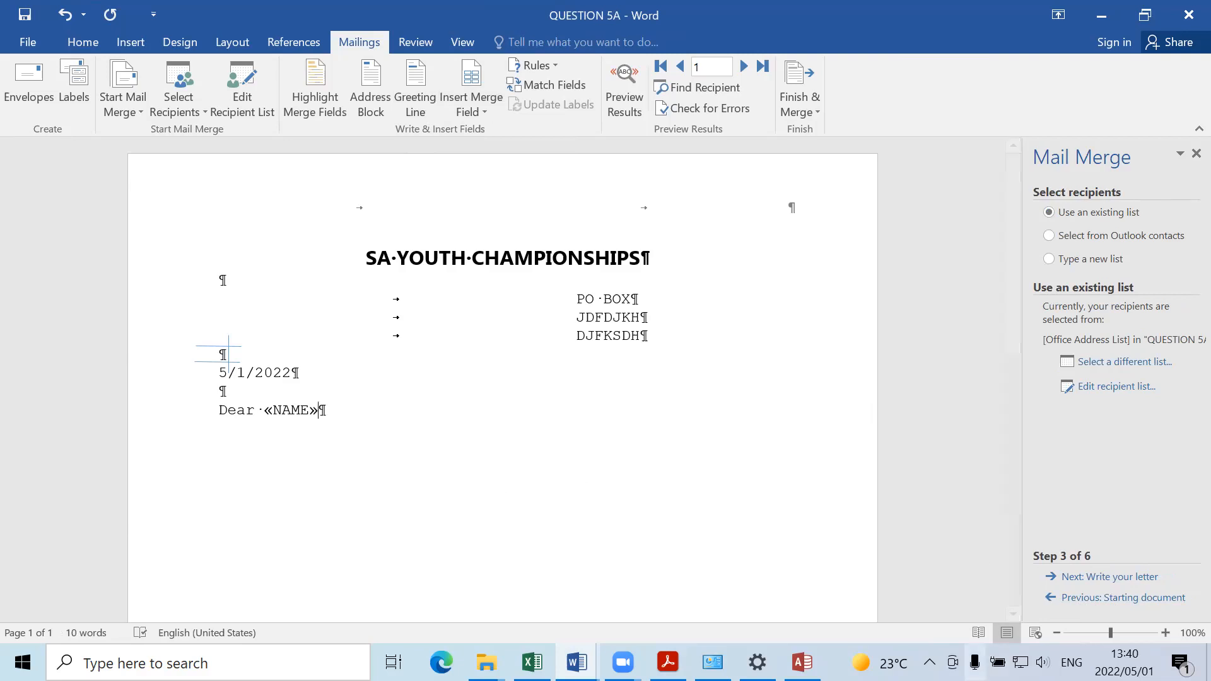
key("alt+Tab")
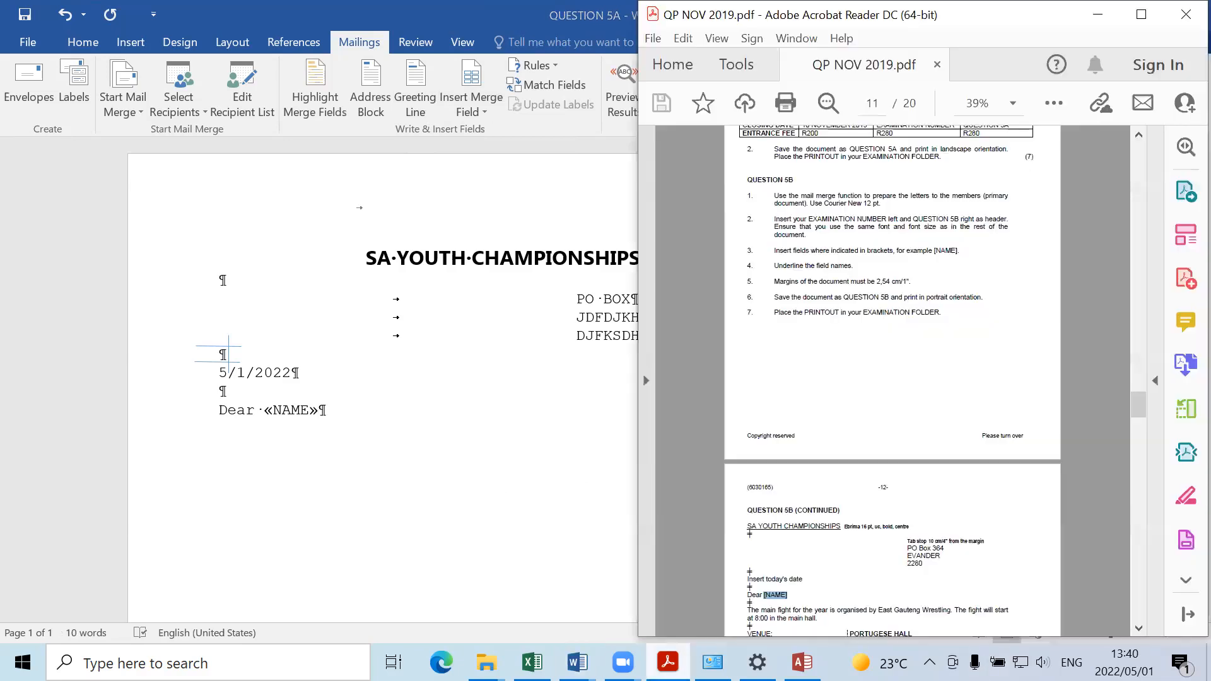
Step: Add placeholder body lines 'djfhdsjkjsdfkjdhs' and 'adkjfhaksddsk' below the greeting
left_click(1139, 629)
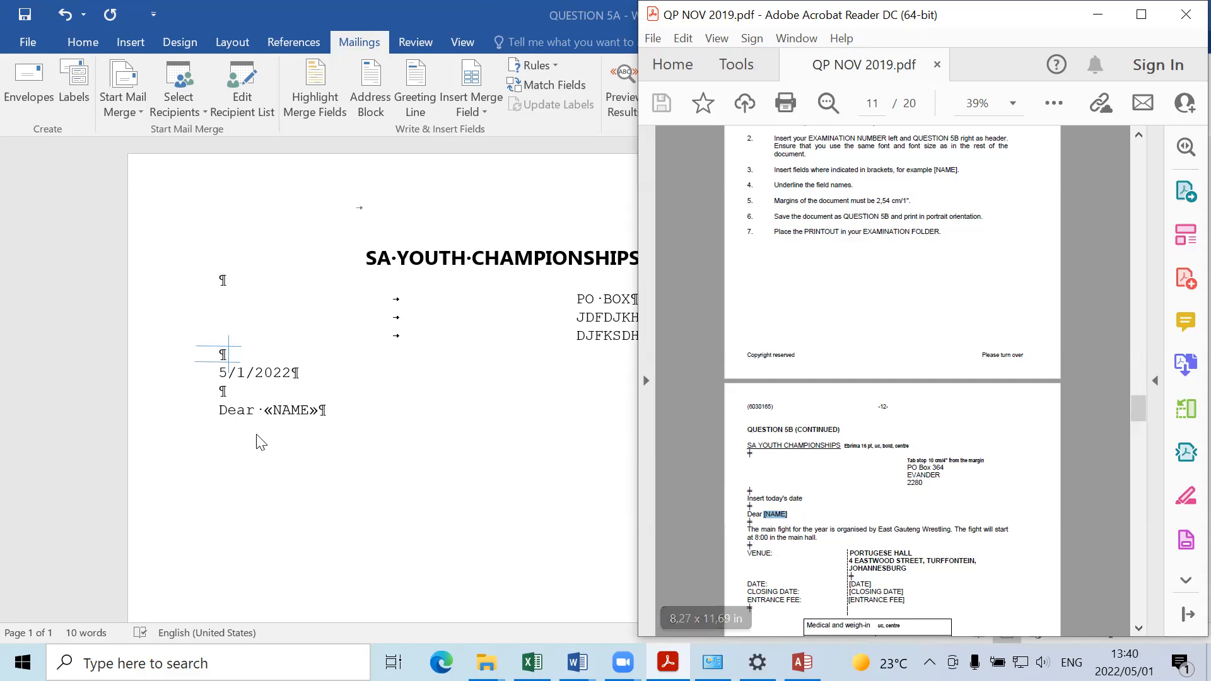
left_click(329, 422)
key("Return")
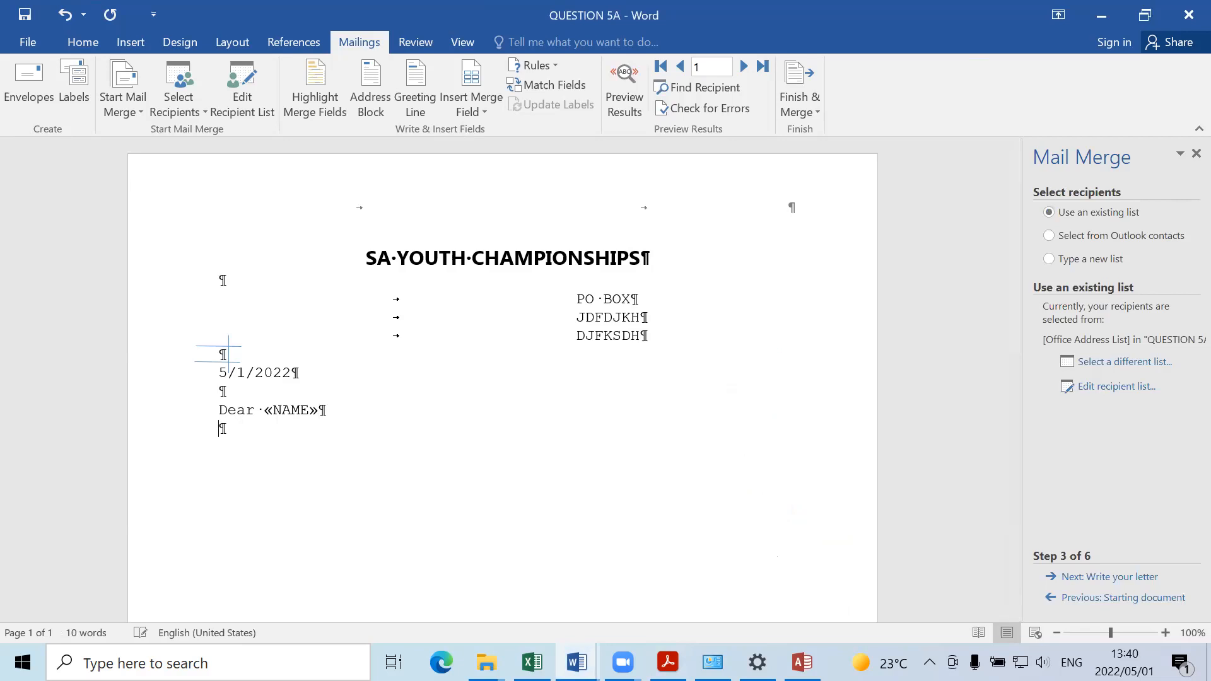
type("djfhdsjkjsdfkjdhs")
key("Return")
type("a")
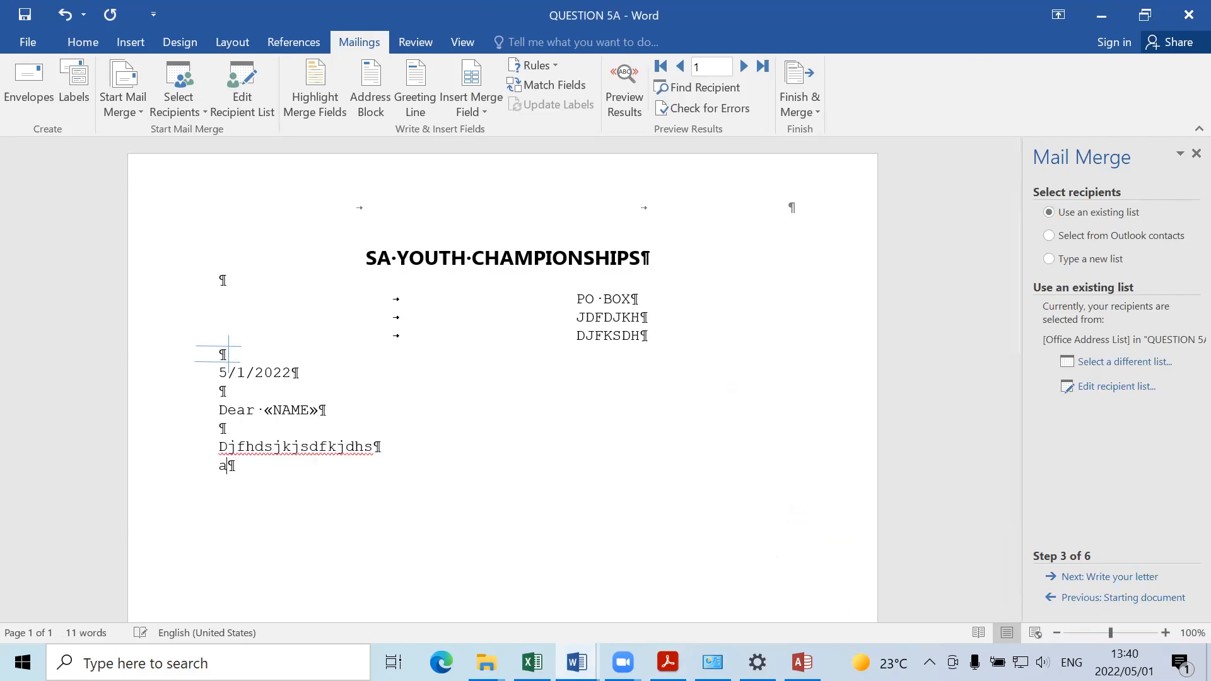
type("dkjfhaksddsk")
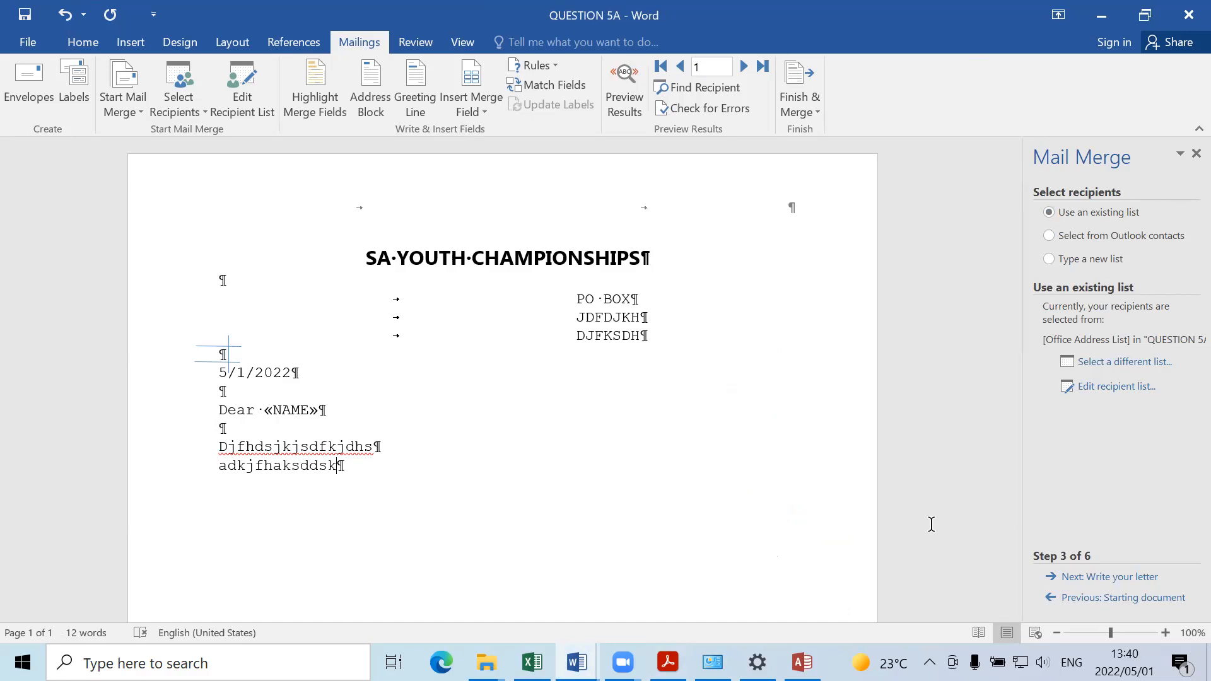
Step: Scroll the question paper PDF to page 12 for reference
key("alt+Tab")
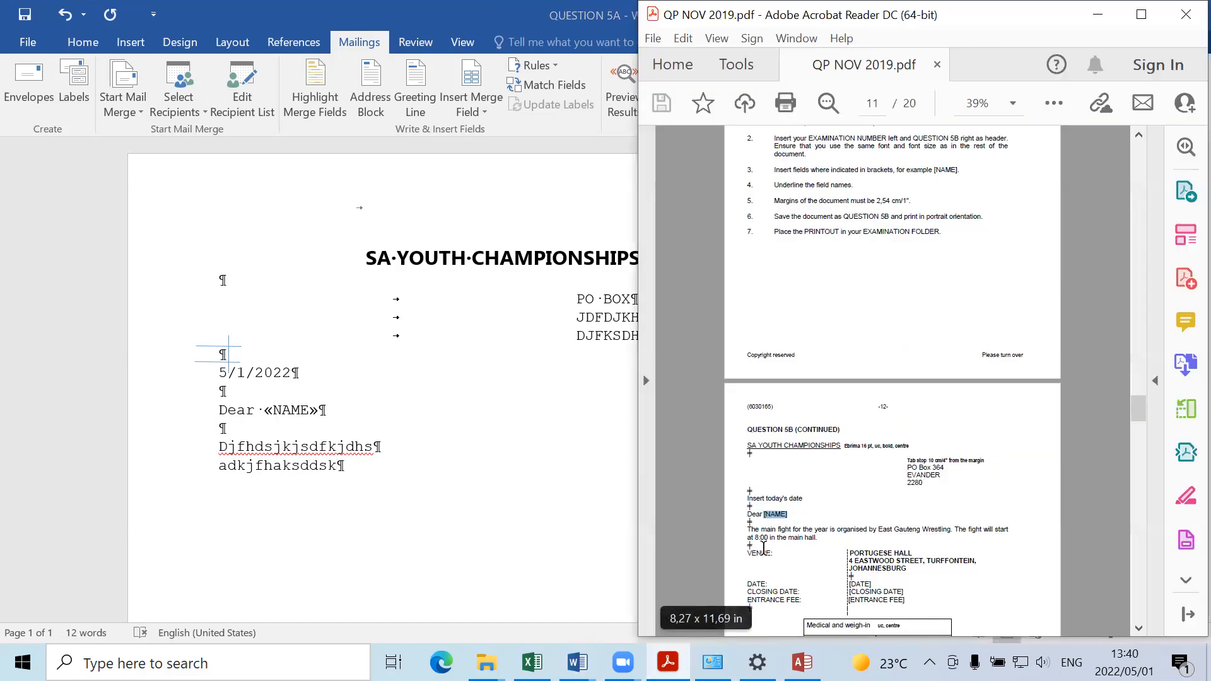
left_click(1139, 628)
left_click(1142, 629)
left_click(1142, 629)
left_click(1141, 630)
left_click(1142, 630)
left_click(1142, 630)
left_click(1141, 630)
left_click(1142, 629)
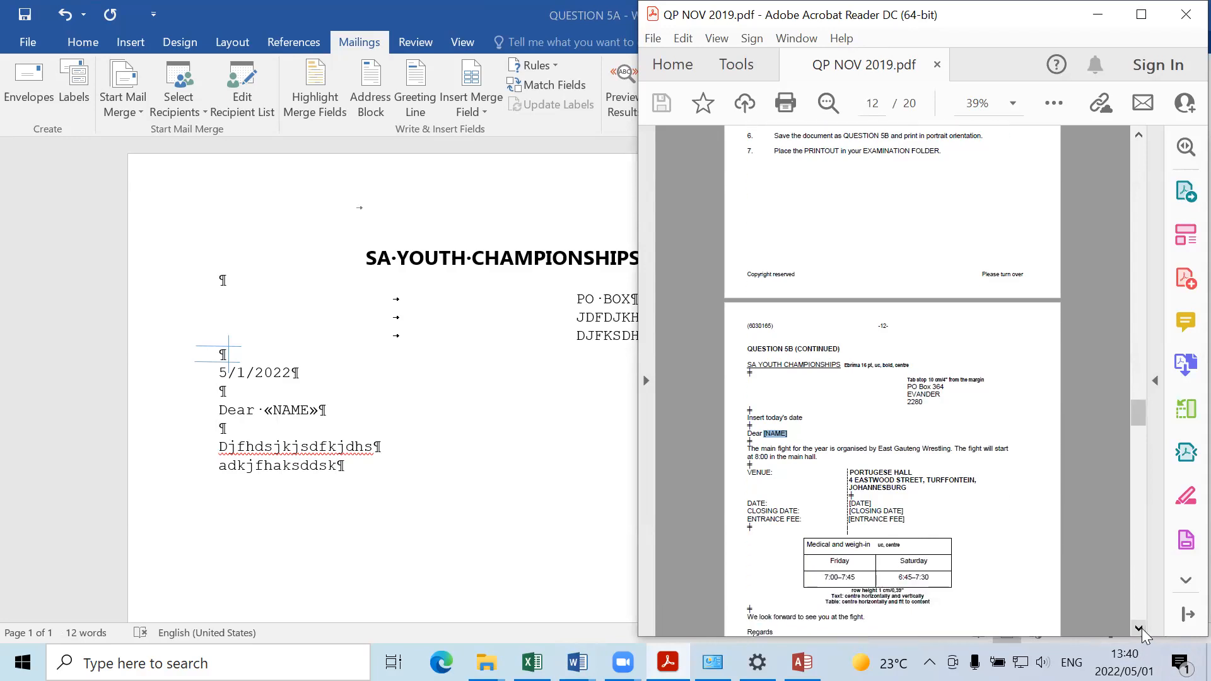
left_click(1142, 629)
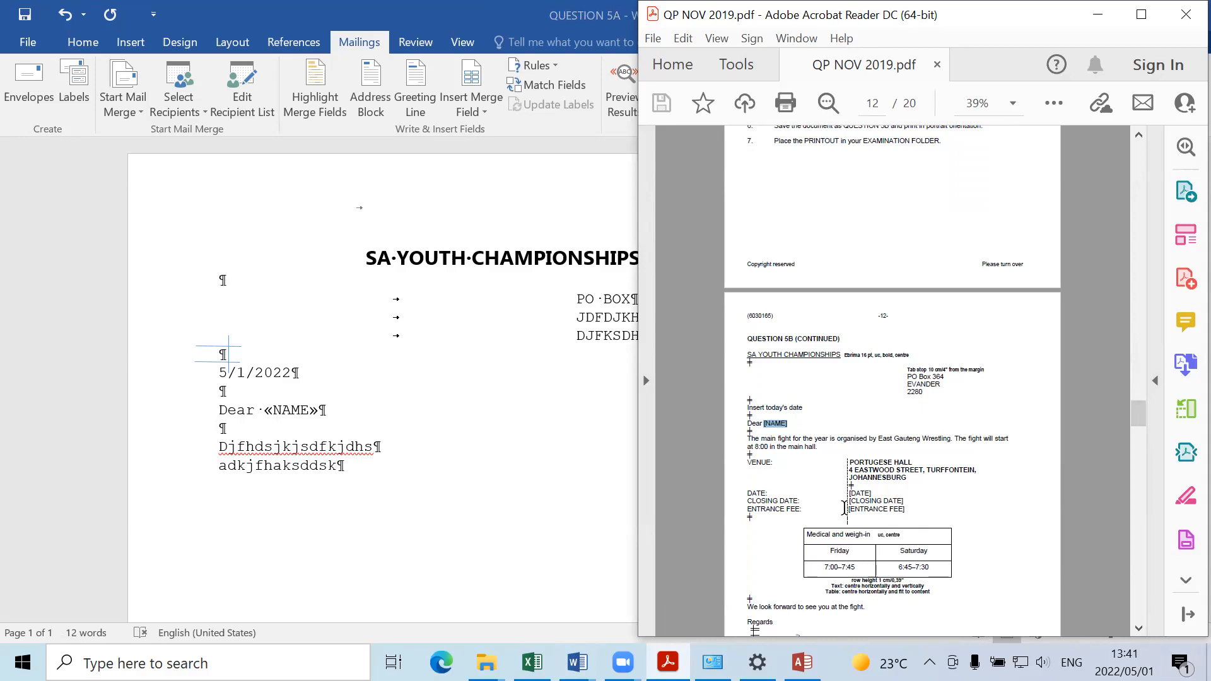
left_click(376, 483)
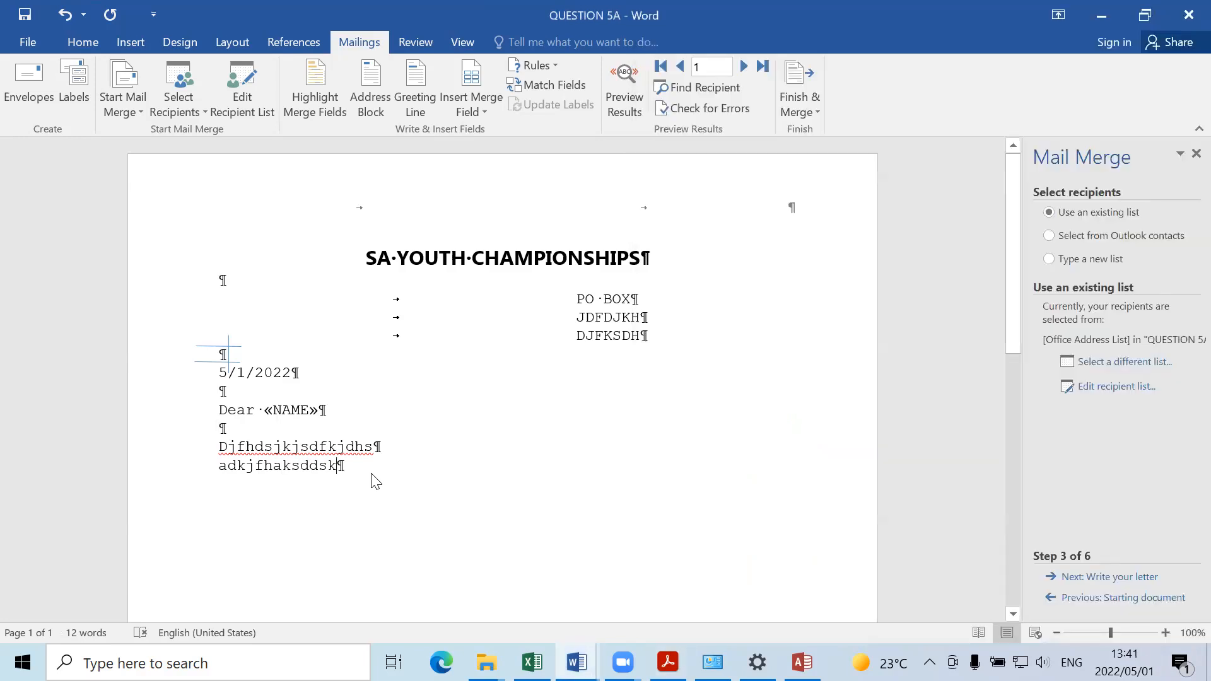
left_click(668, 662)
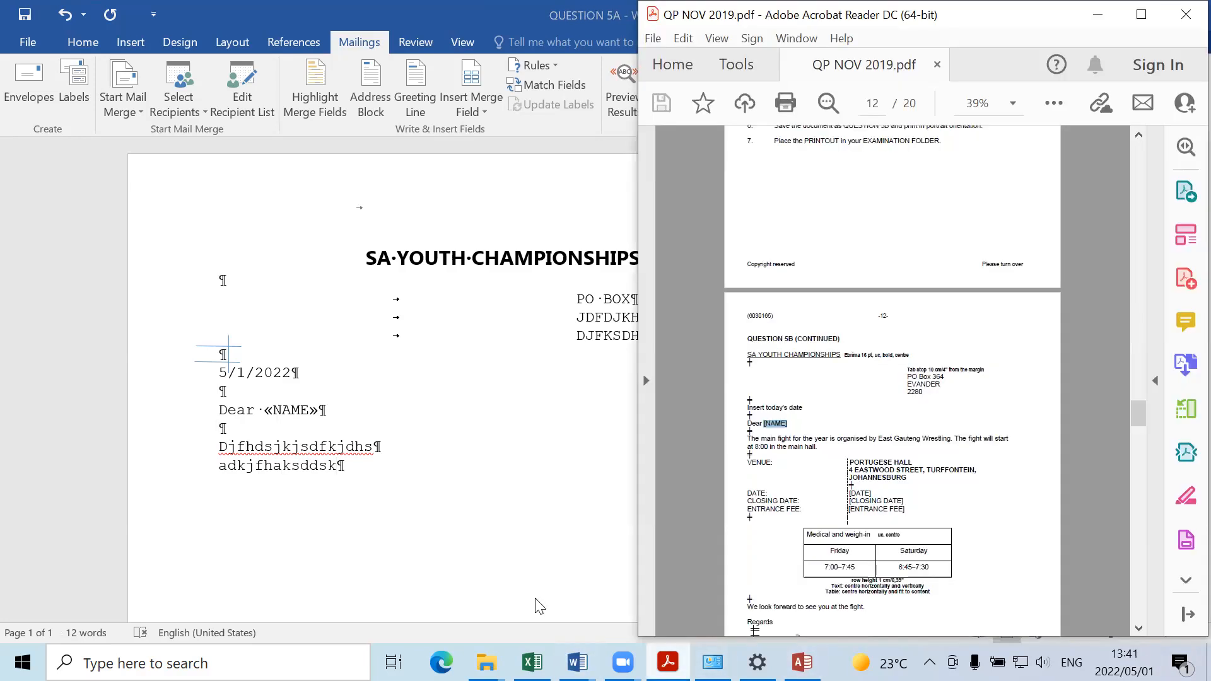
Step: Type VENUE on a new line below the body text, after an empty line
left_click(366, 478)
key("Return")
key("Return")
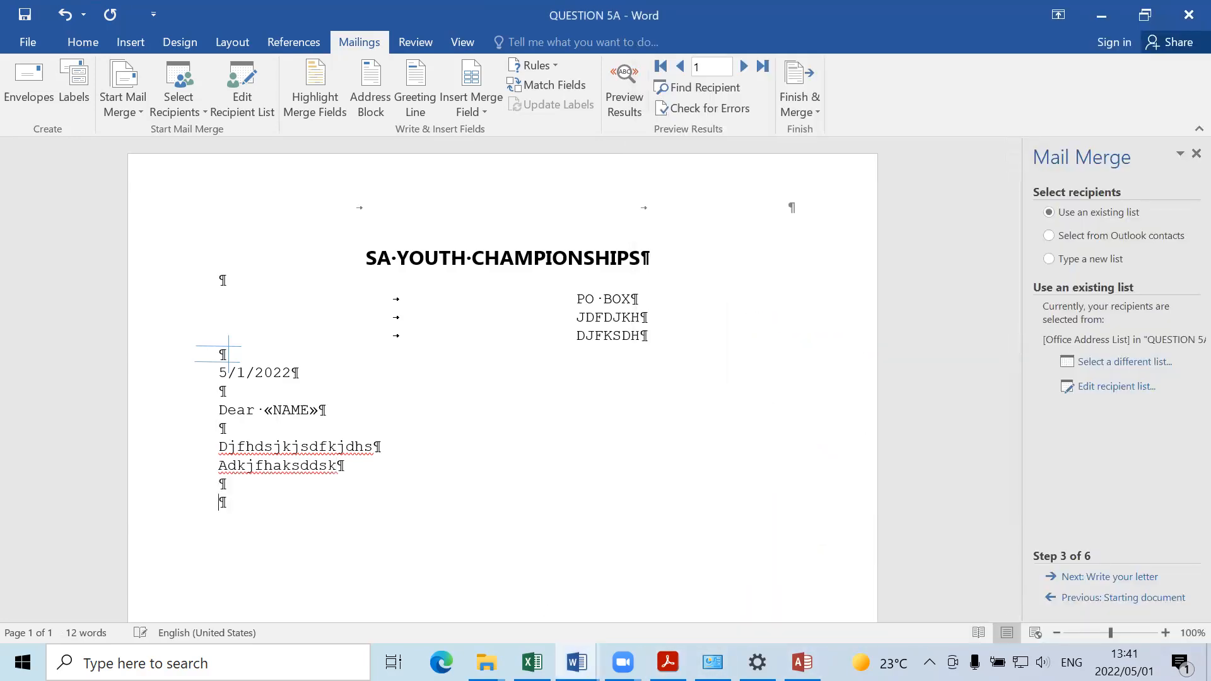
type("vE")
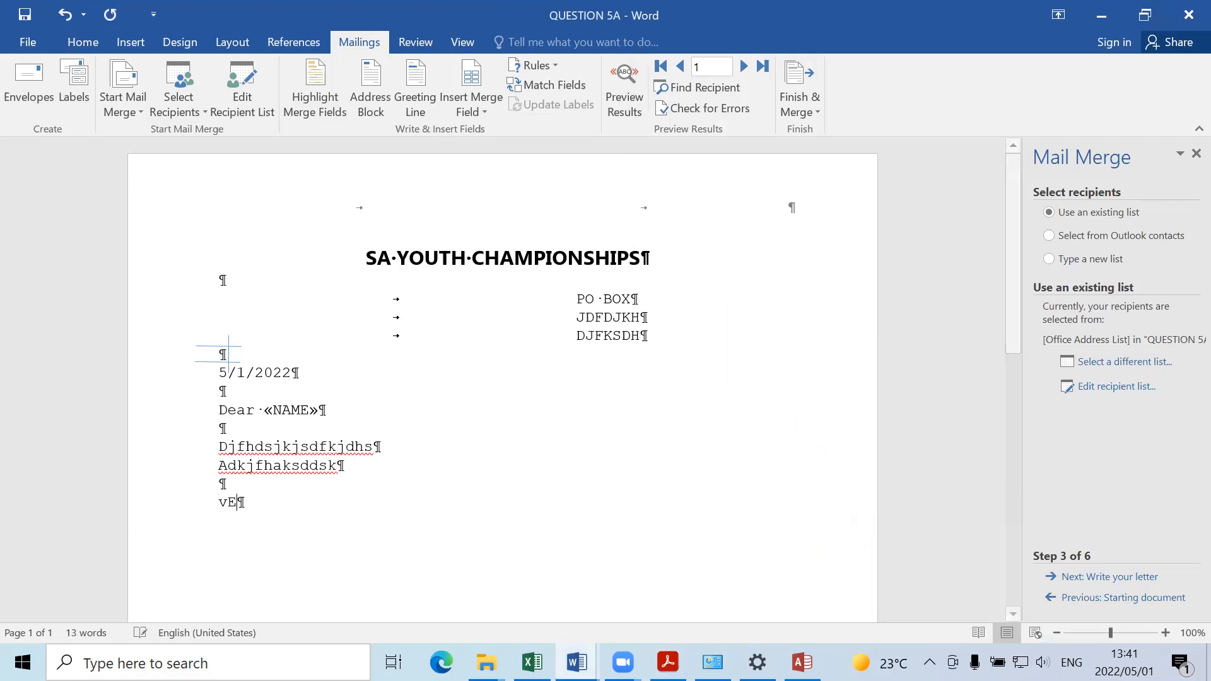
key("BackSpace")
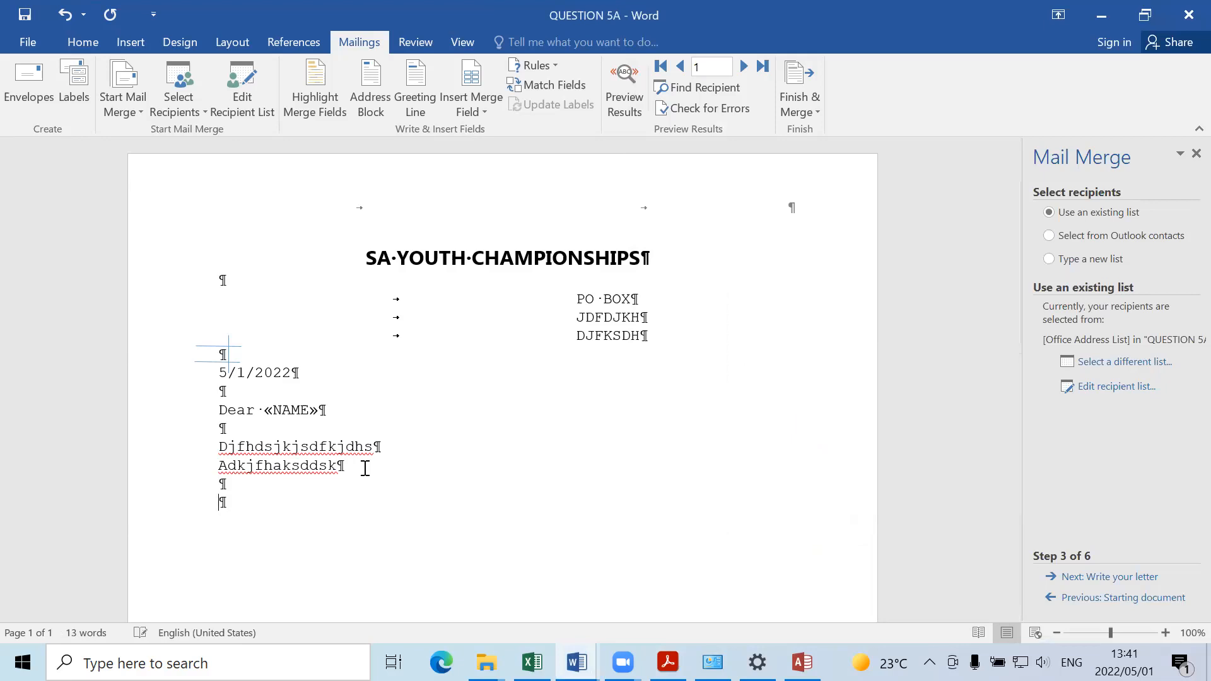
type("venue")
key("BackSpace")
key("BackSpace")
key("BackSpace")
key("BackSpace")
key("BackSpace")
type("ven")
key("BackSpace")
key("BackSpace")
key("BackSpace")
type("VENUE")
key("Tab")
key("BackSpace")
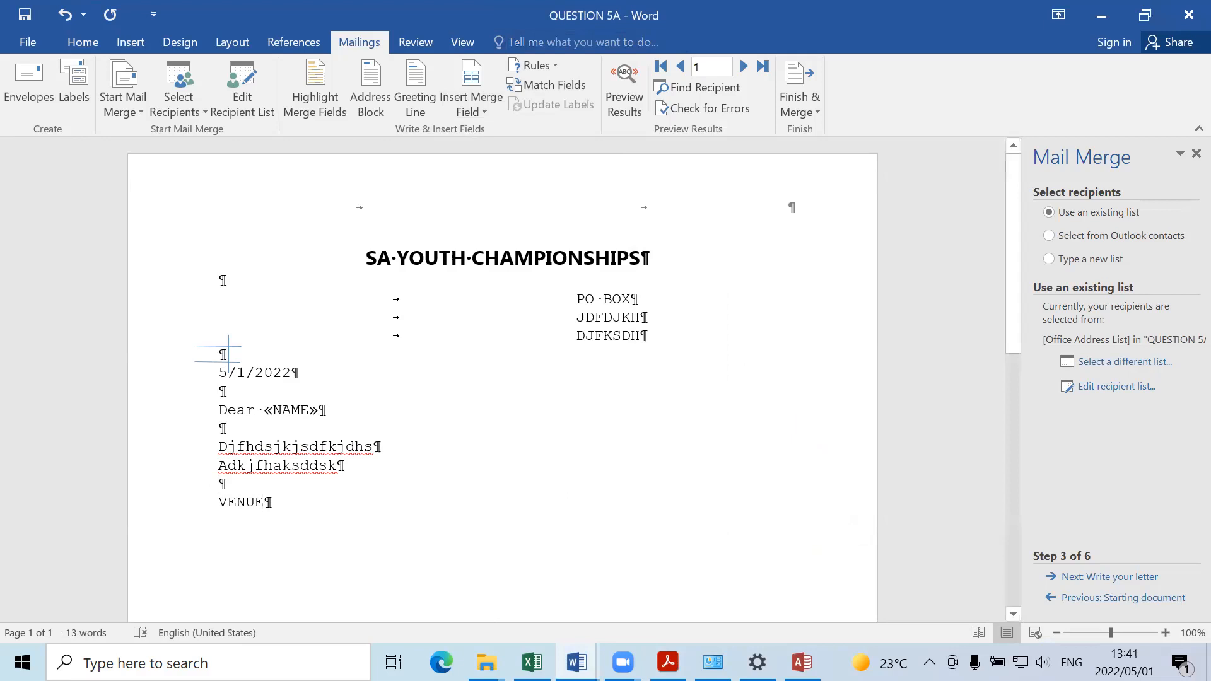
key("alt+Tab")
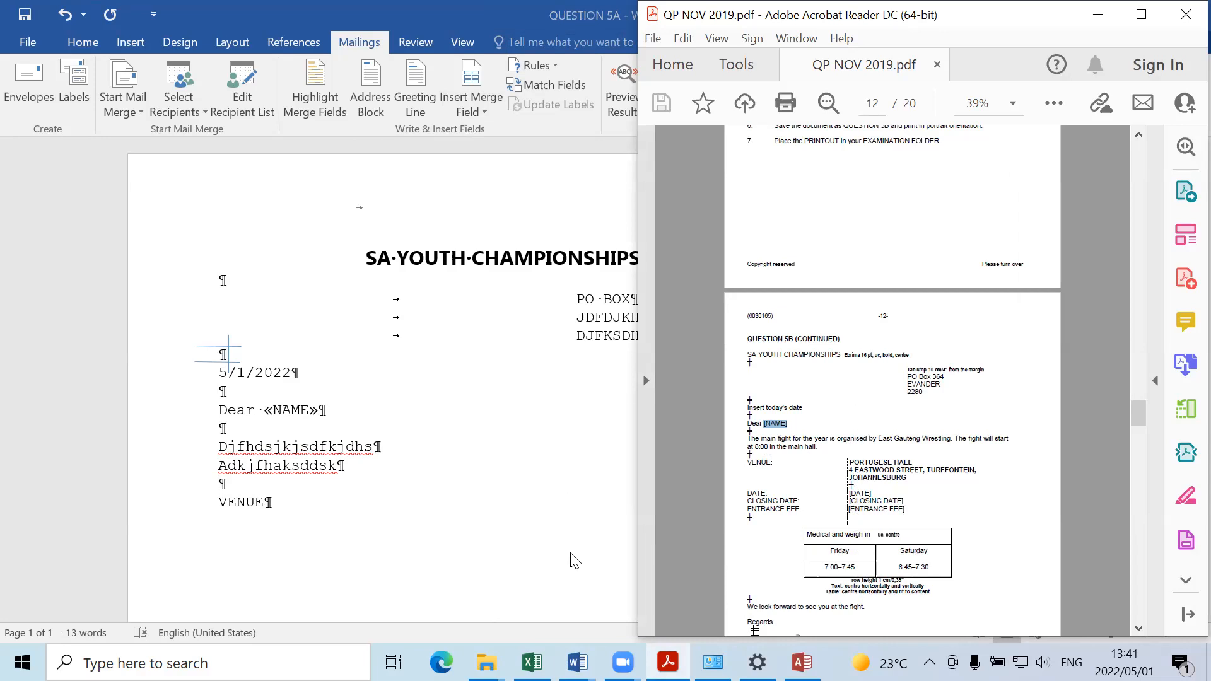
Step: Type trial text after a tab on the VENUE line, then delete it
left_click(306, 514)
key("Tab")
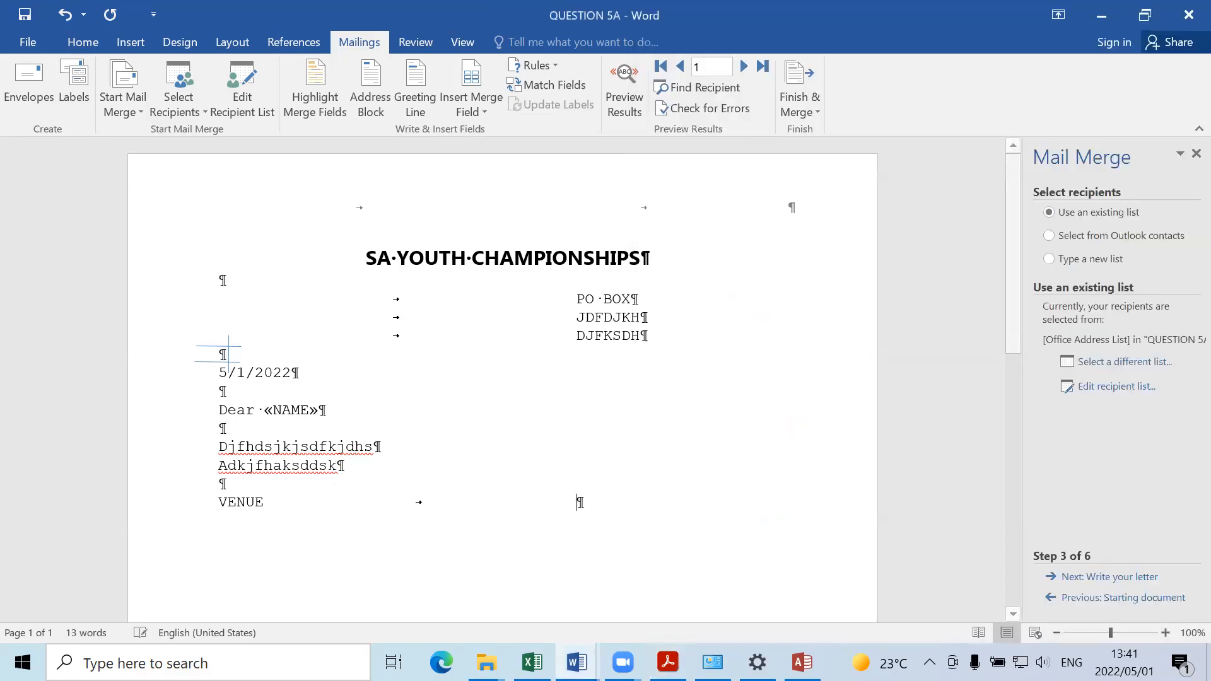
type("SDFSFSDFSDFSDFSDFSD")
key("Return")
type("SDFSDF")
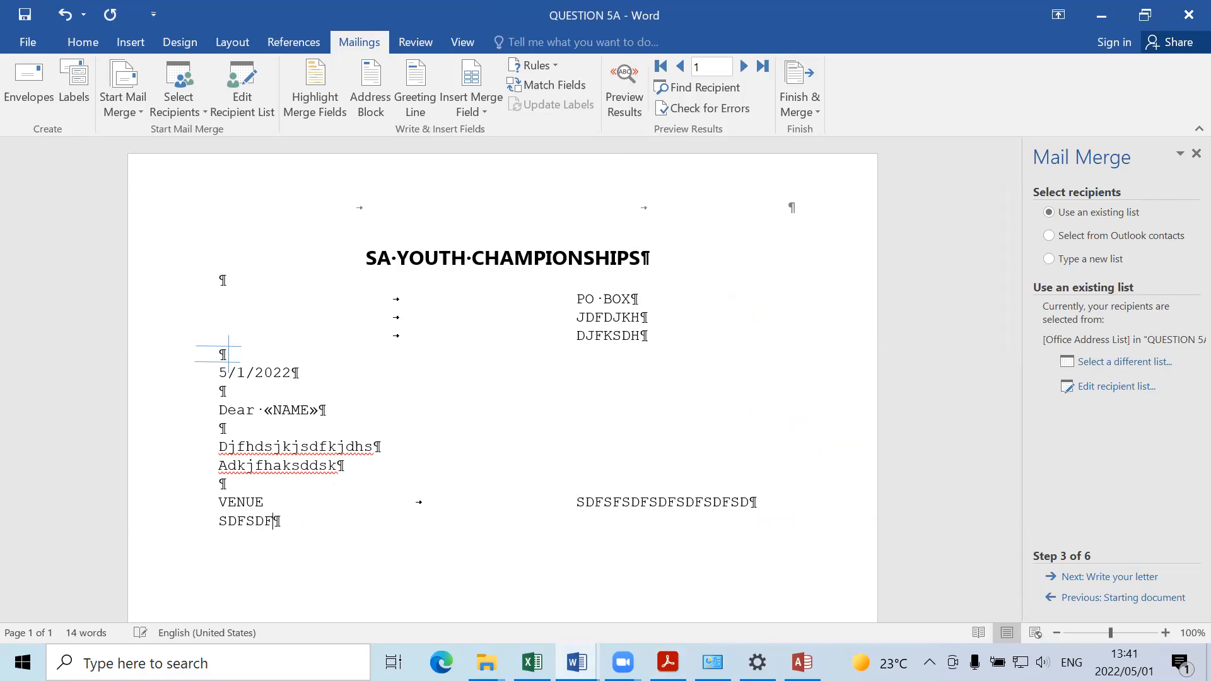
key("BackSpace")
key("BackSpace")
key("BackSpace")
key("BackSpace")
key("BackSpace")
key("BackSpace")
left_click_drag(700, 505, 544, 490)
double_click(583, 502)
key("BackSpace")
key("BackSpace")
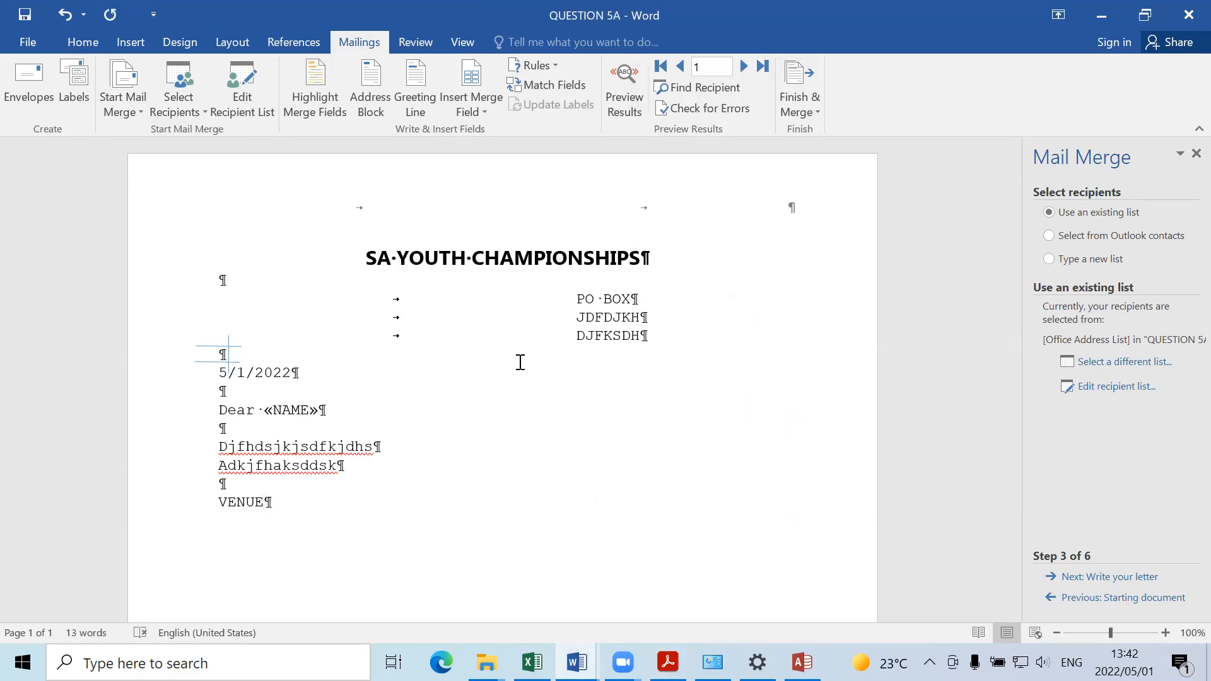
Step: Add a new centred empty line below VENUE
left_click(93, 43)
left_click(389, 100)
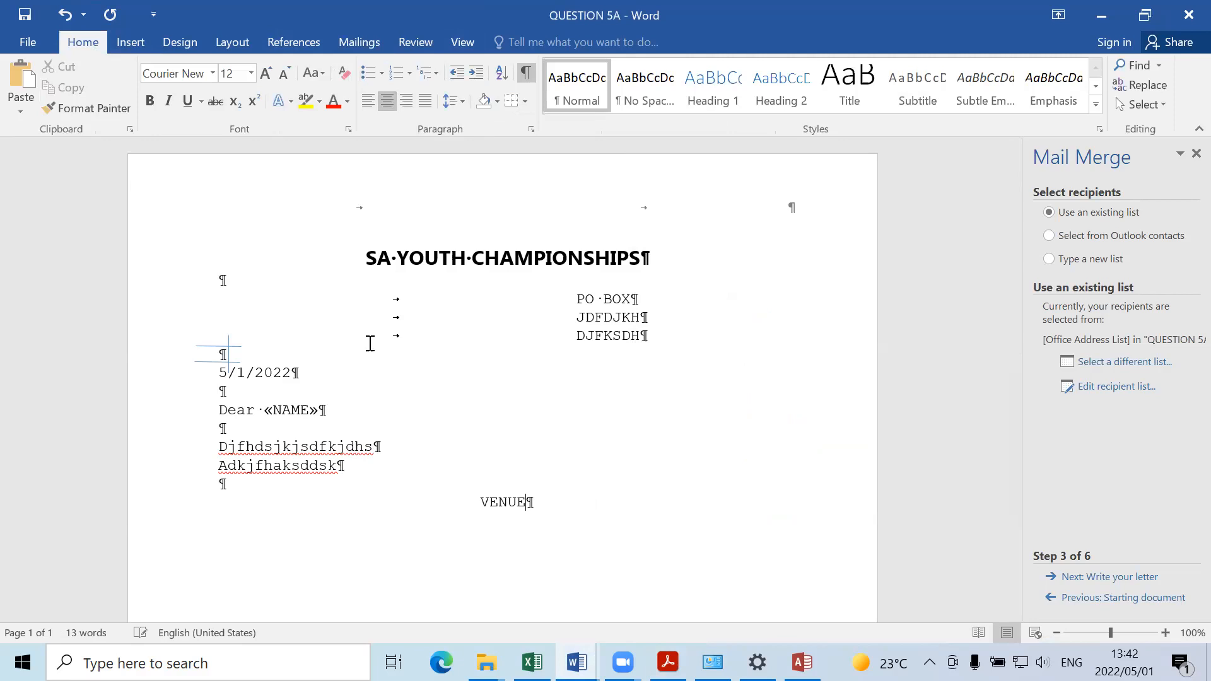
left_click(369, 103)
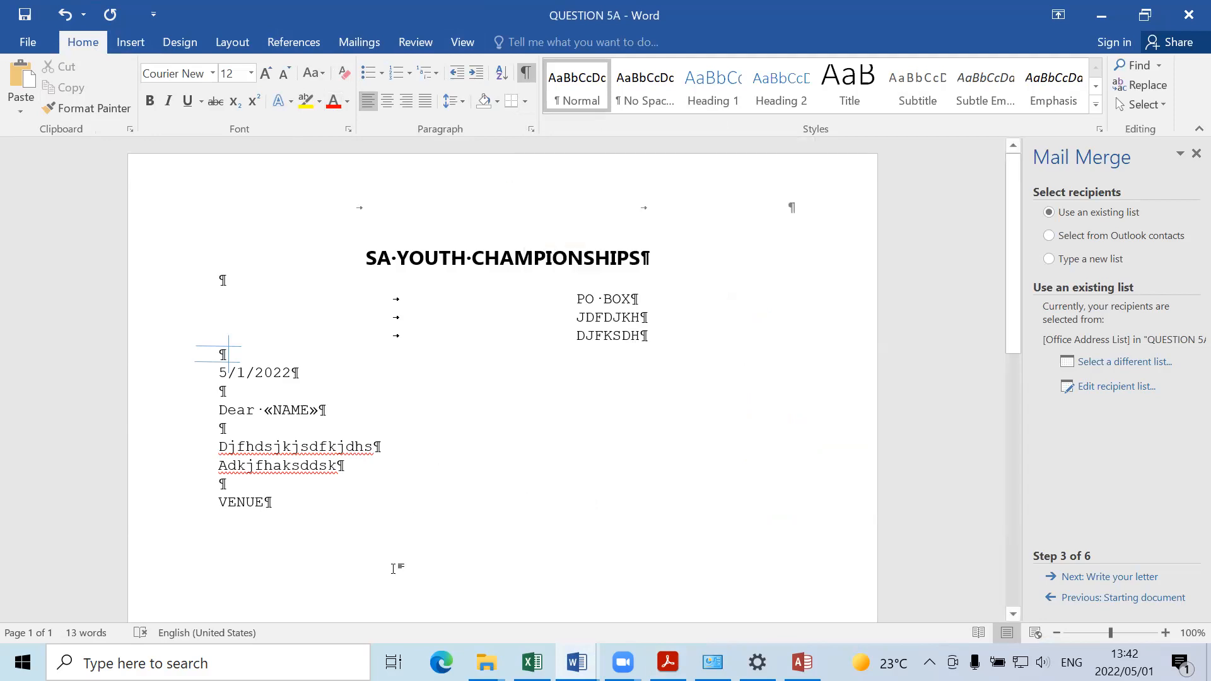
key("Return")
left_click(386, 102)
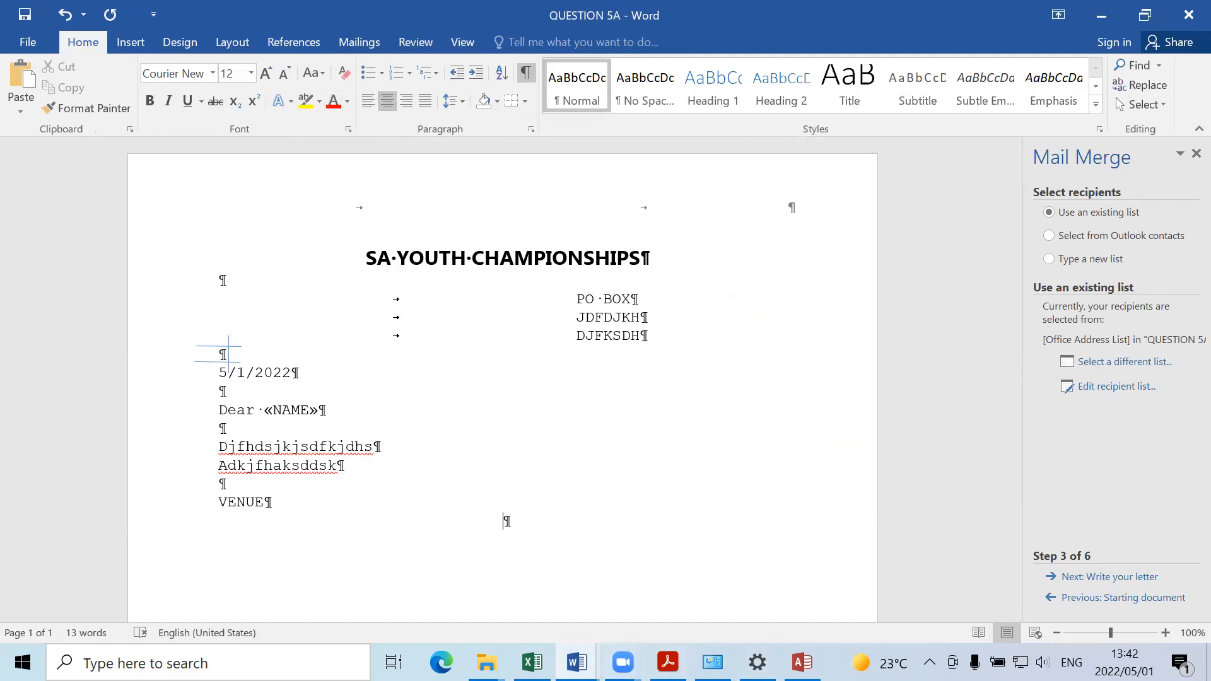
left_click(576, 662)
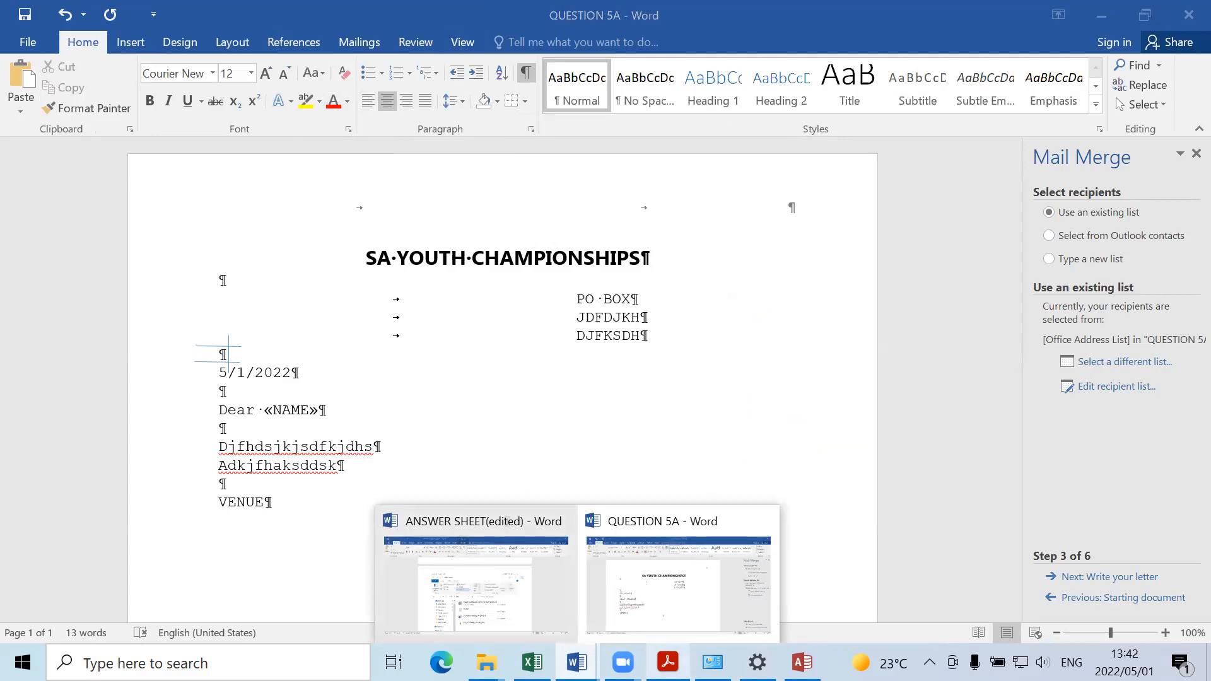
left_click(667, 663)
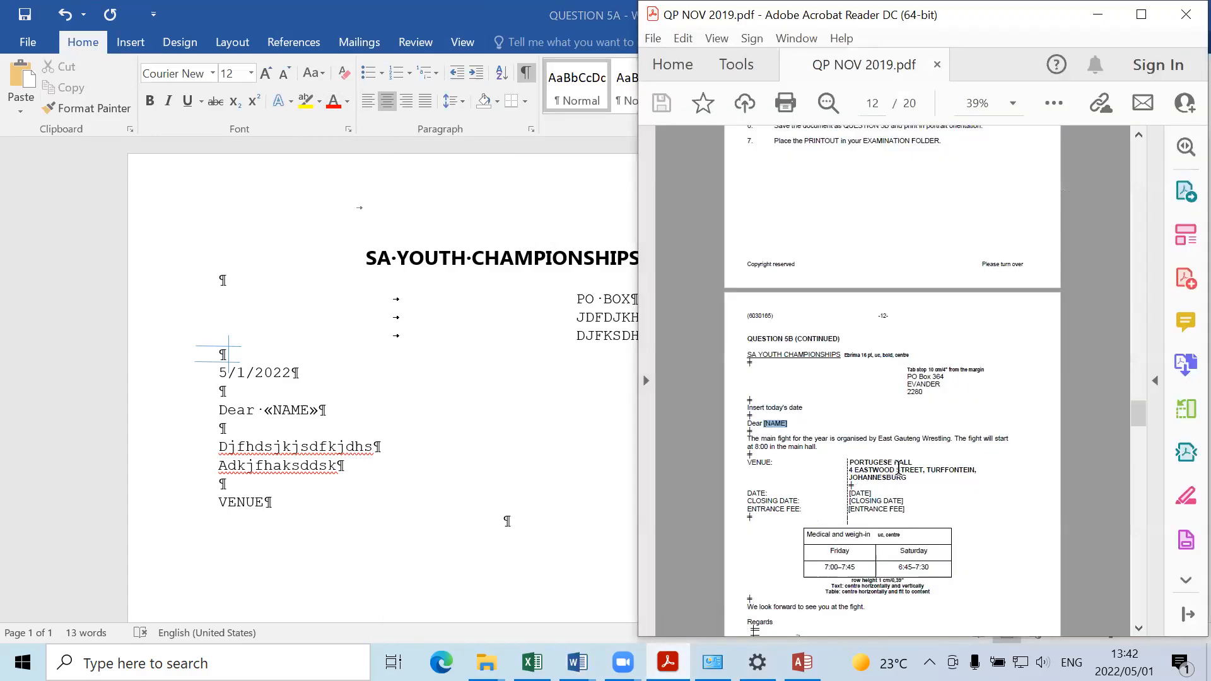
left_click(505, 535)
Step: Type the trial venue 'PORTGUESE HALL DJDKFHSKDJH', then delete it
type("PORTGUESE HA")
type("LL ")
type("DJDKFHSKDJH")
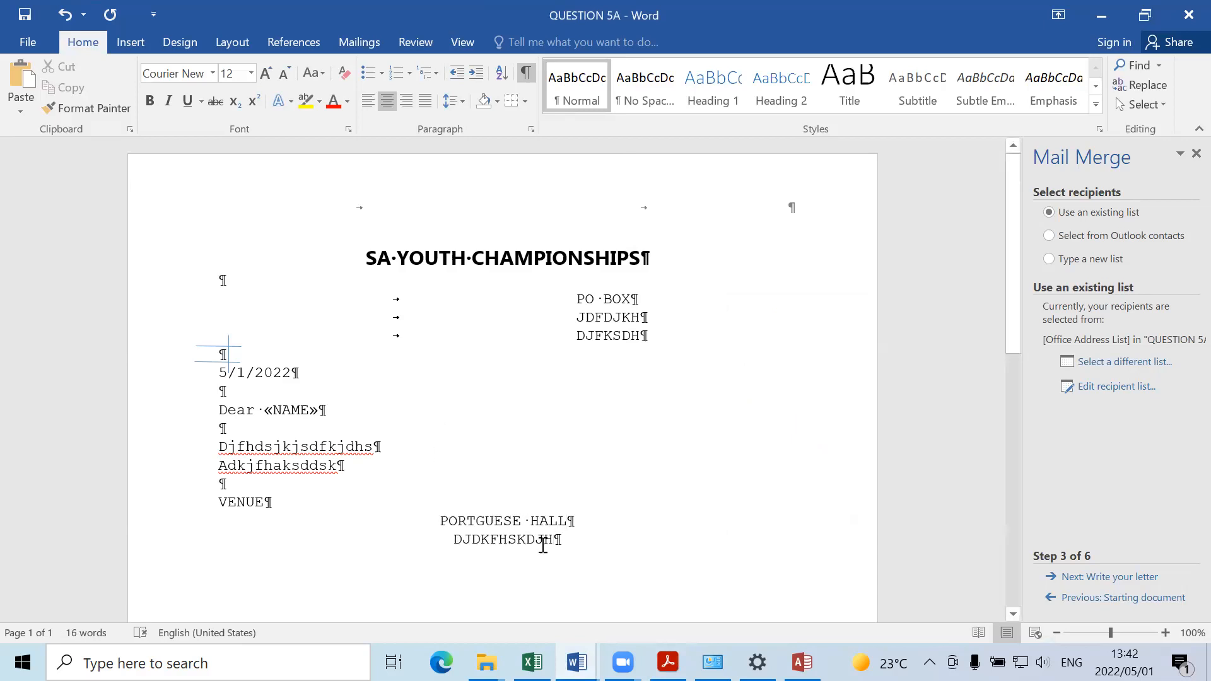
left_click_drag(478, 541, 440, 521)
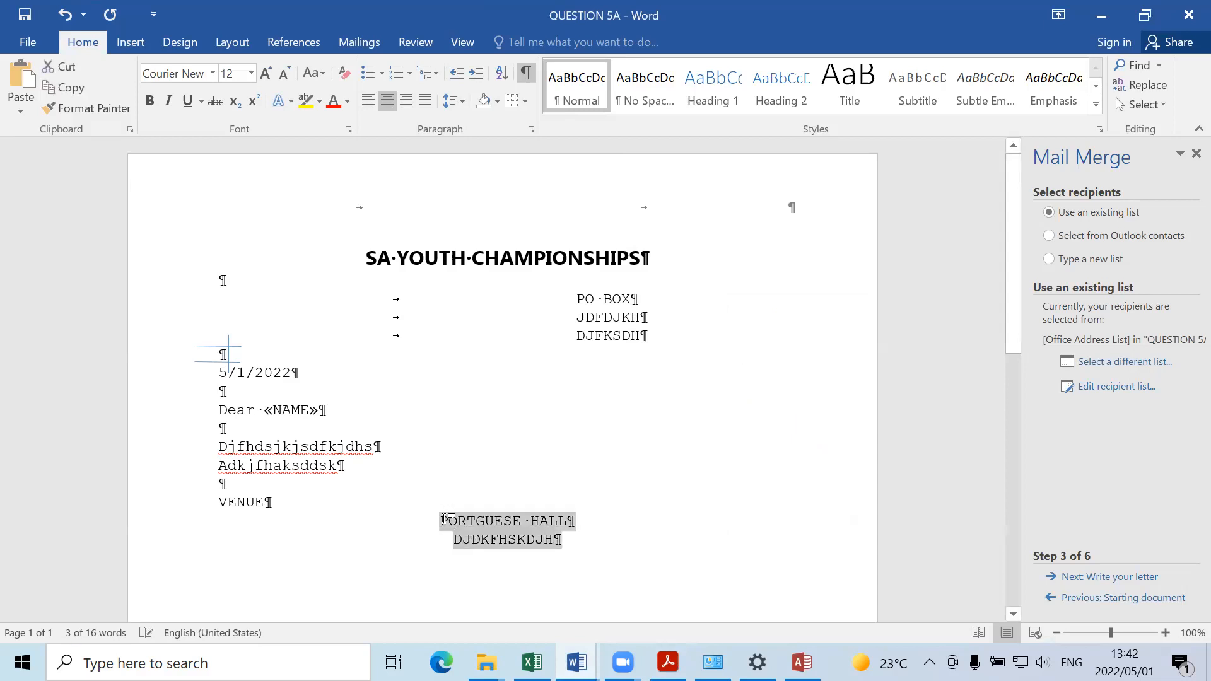
key("Delete")
left_click(273, 500)
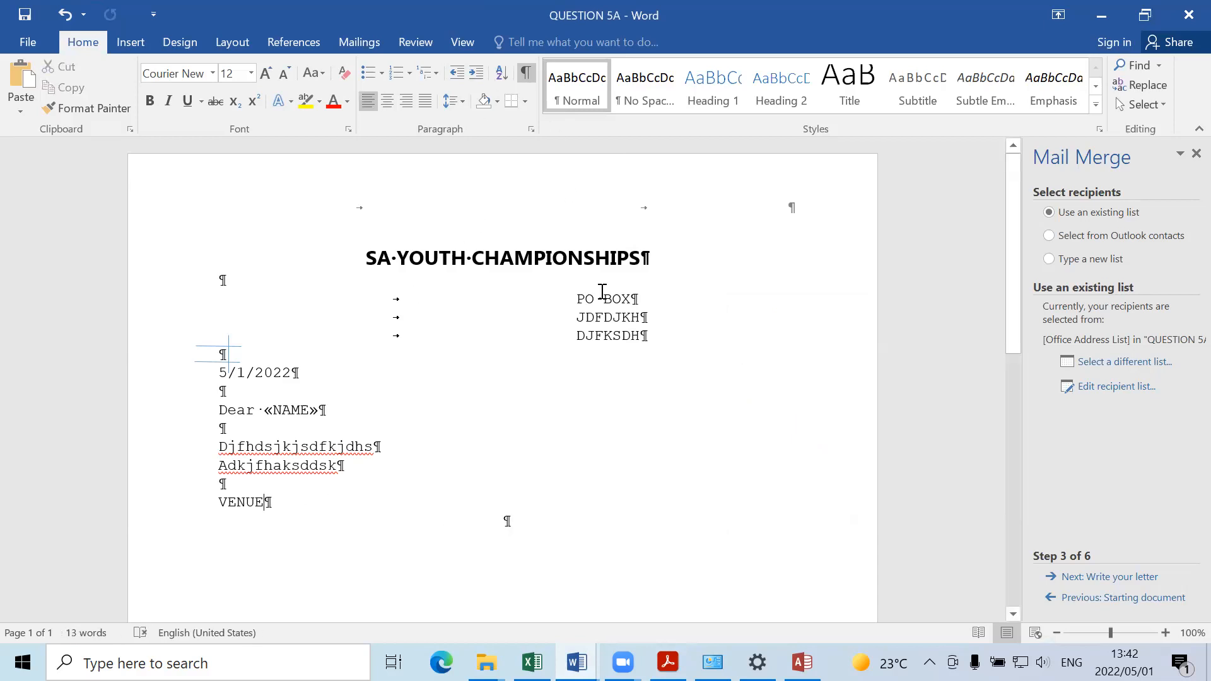
left_click(462, 42)
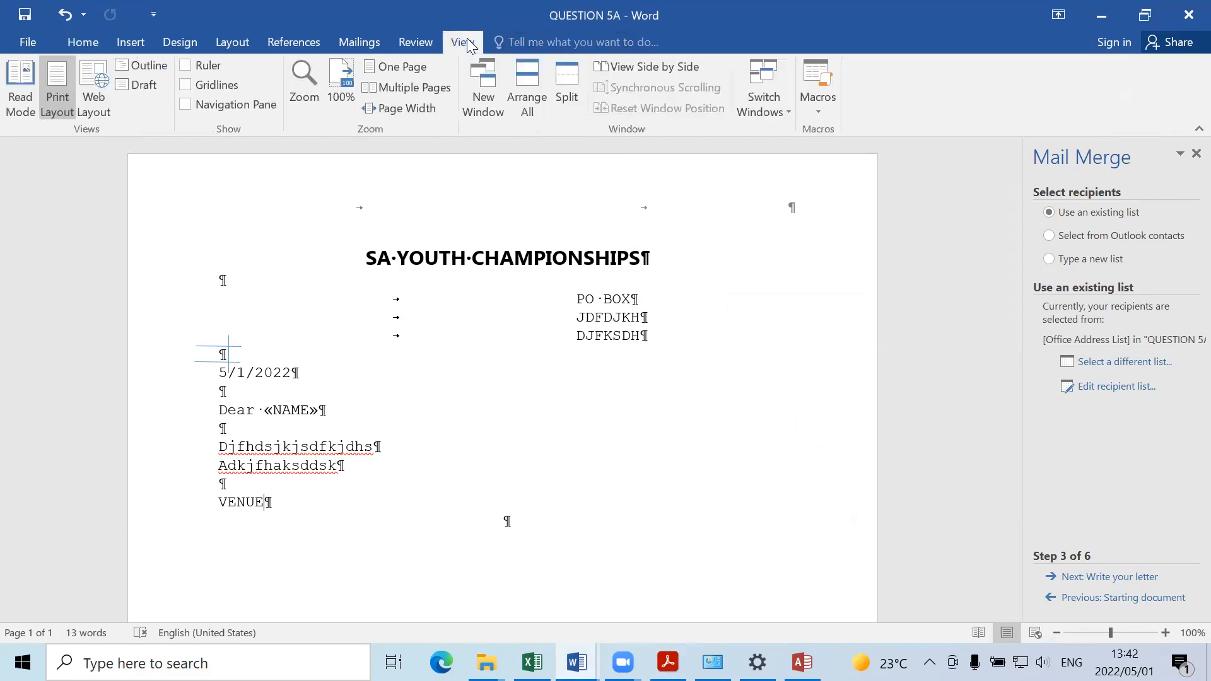
Step: Show the ruler and set a left tab stop at 8 cm in the Tabs dialog
left_click(185, 66)
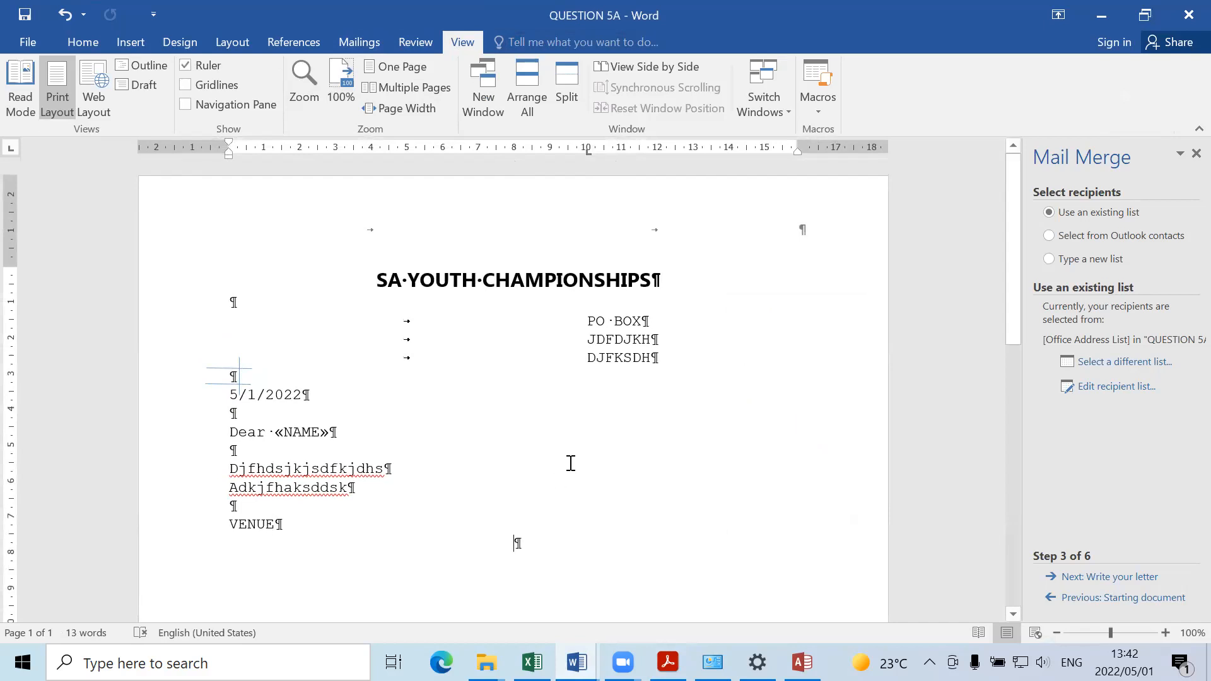
key("ctrl+z")
left_click(129, 43)
left_click(70, 39)
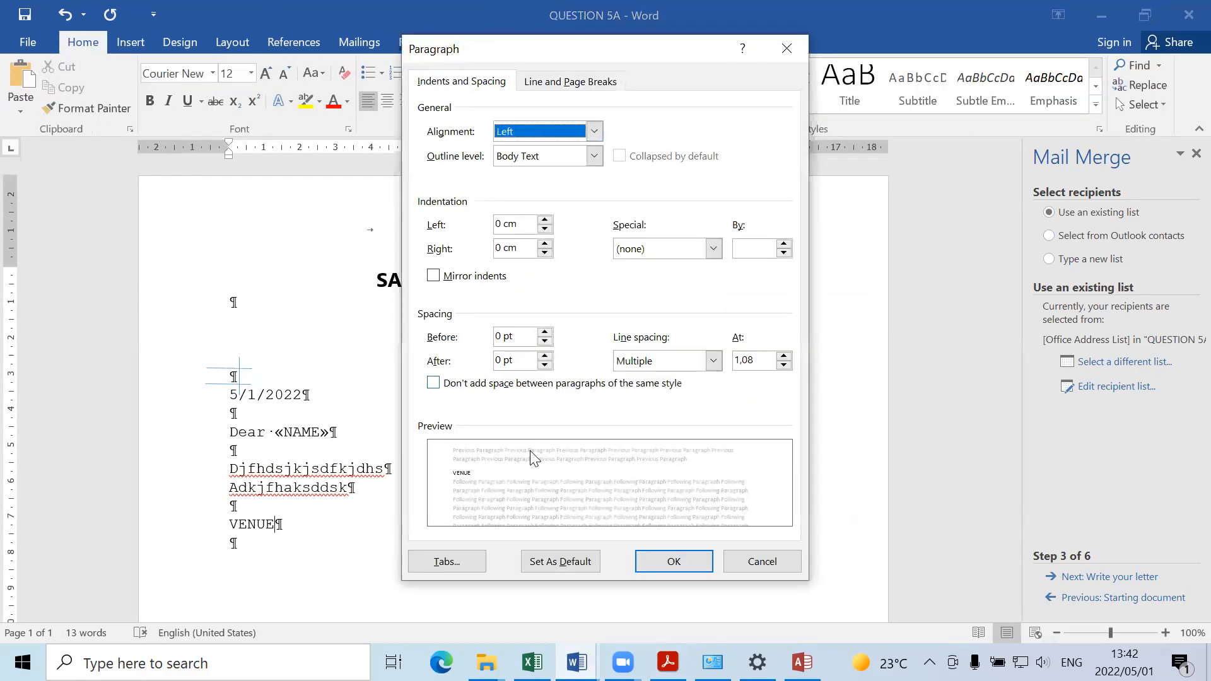
left_click(475, 558)
key("BackSpace")
type("8")
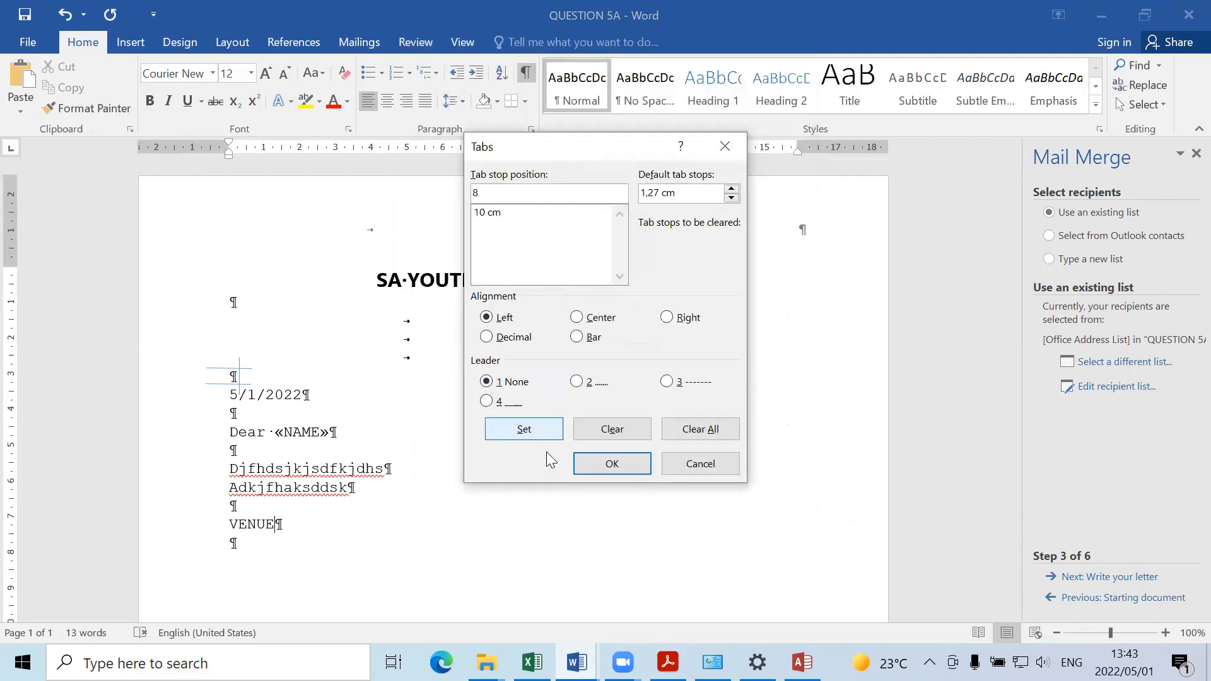
left_click(535, 432)
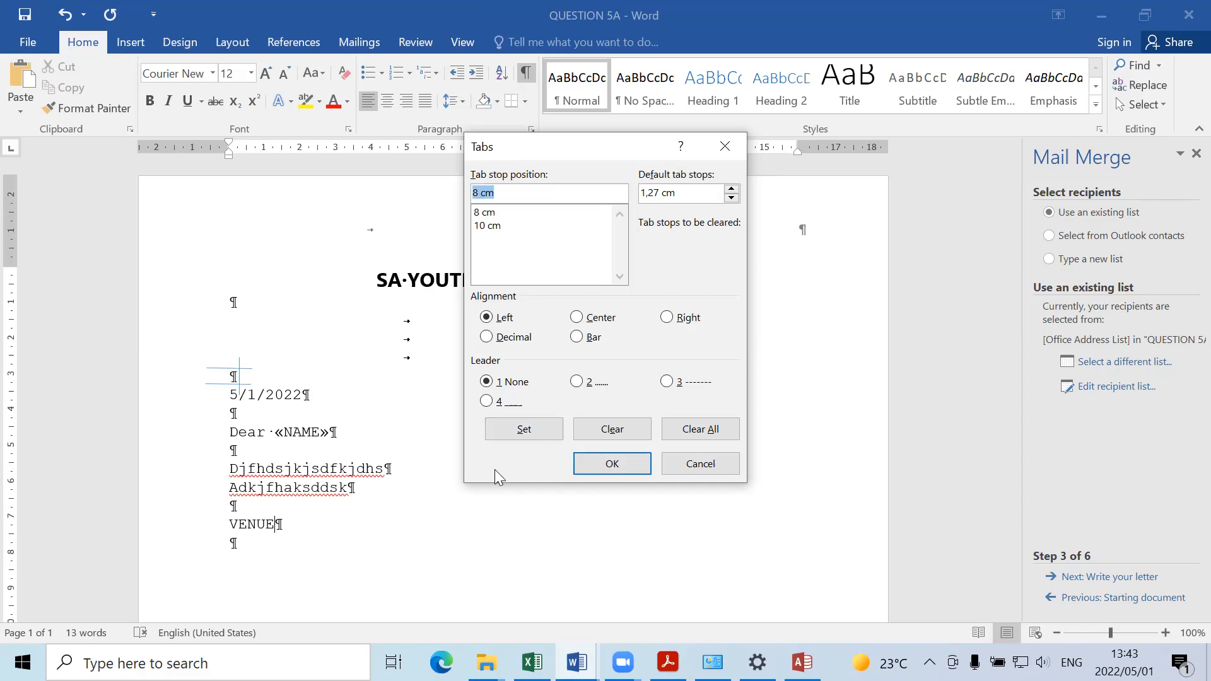
left_click(613, 464)
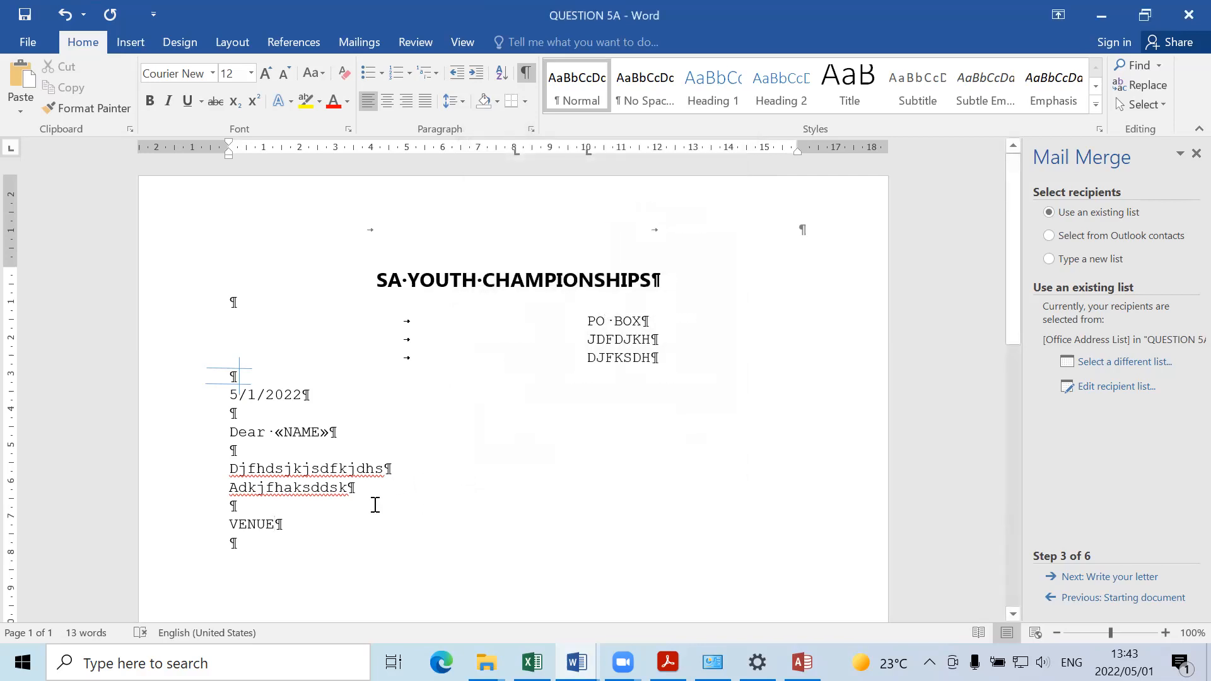
Step: Put NAME at the 8 cm tab stop beside VENUE, with tabbed placeholders DJFHSJD and JDKFHSK below
key("Tab")
type("NAME")
key("Tab")
type("DJFHSJD")
key("Tab")
type("JDKFHSK")
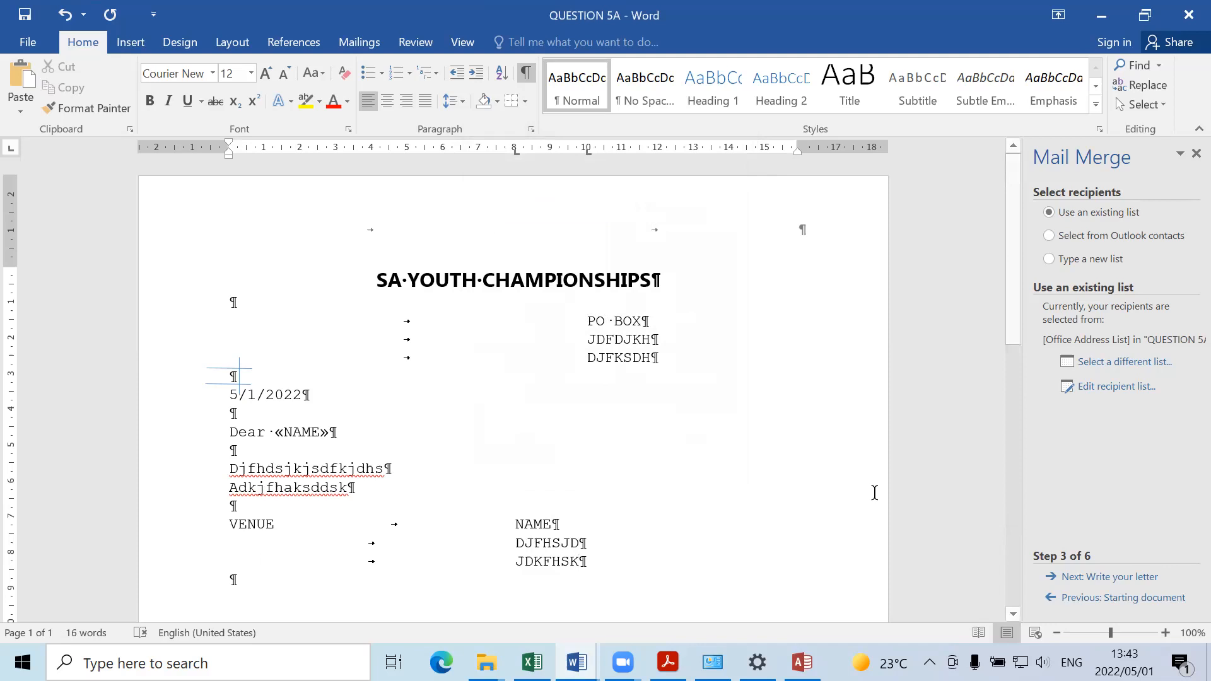
Step: After checking the question paper, add a DATE line ending in a tab, separated from the venue block by a blank line
key("alt+Tab")
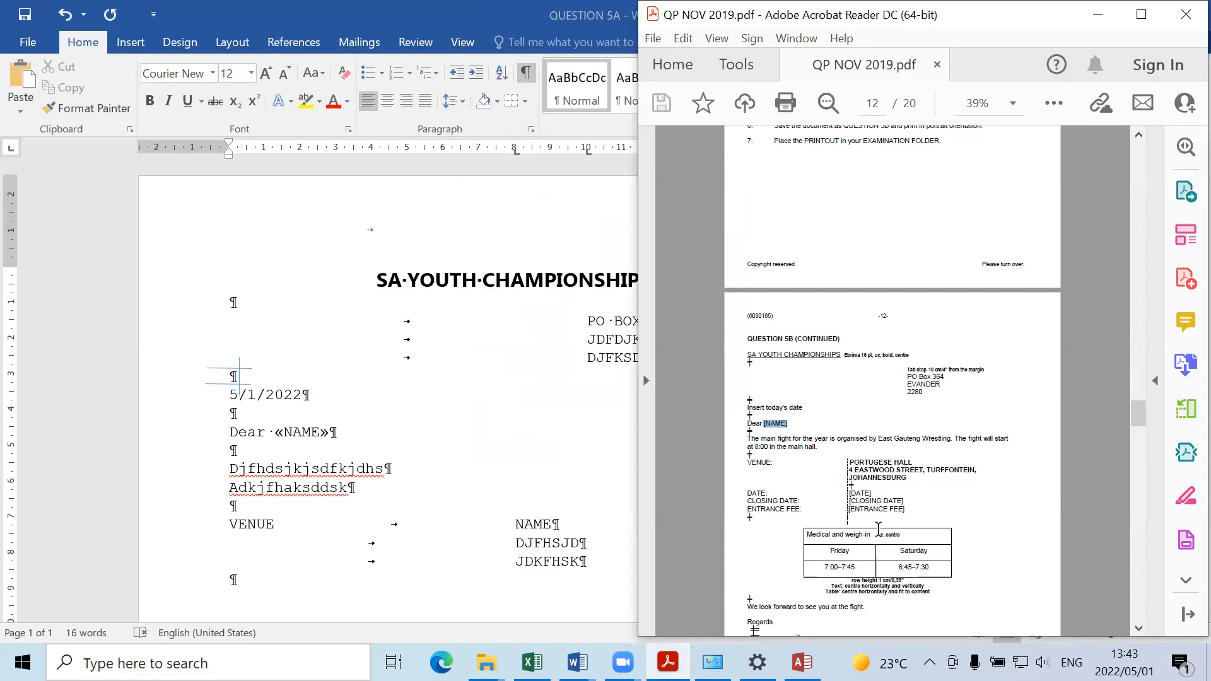
left_click(597, 571)
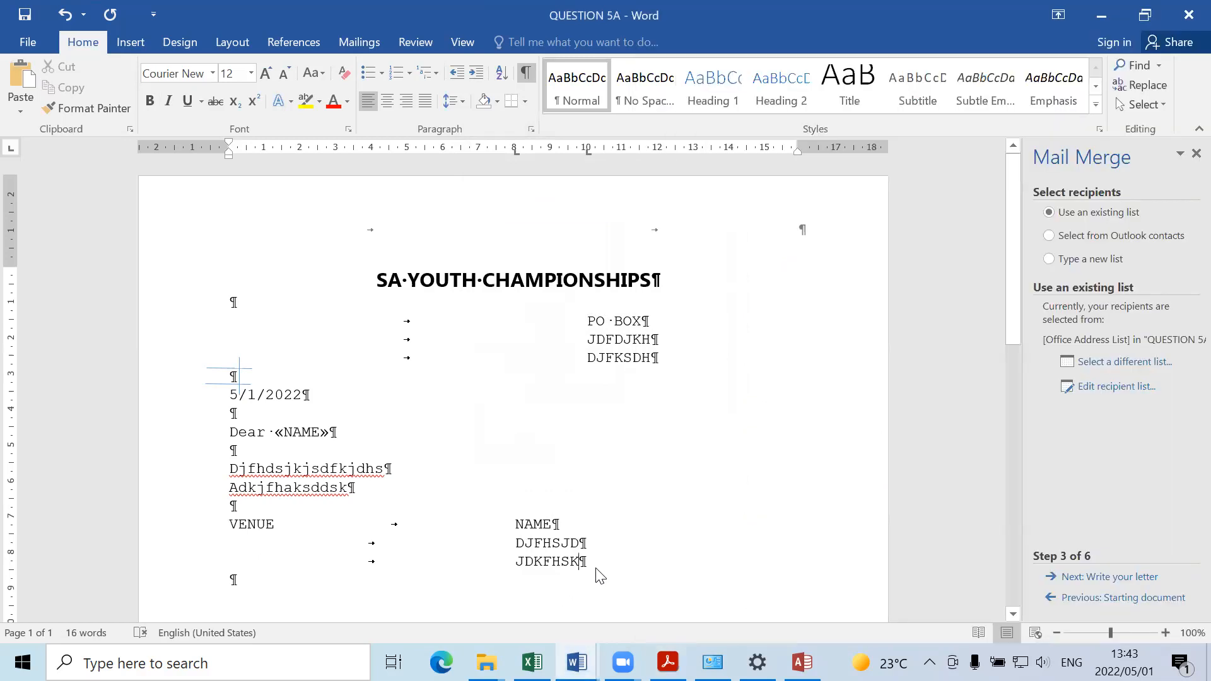
key("Return")
type("DATE")
key("Tab")
left_click(593, 561)
key("Return")
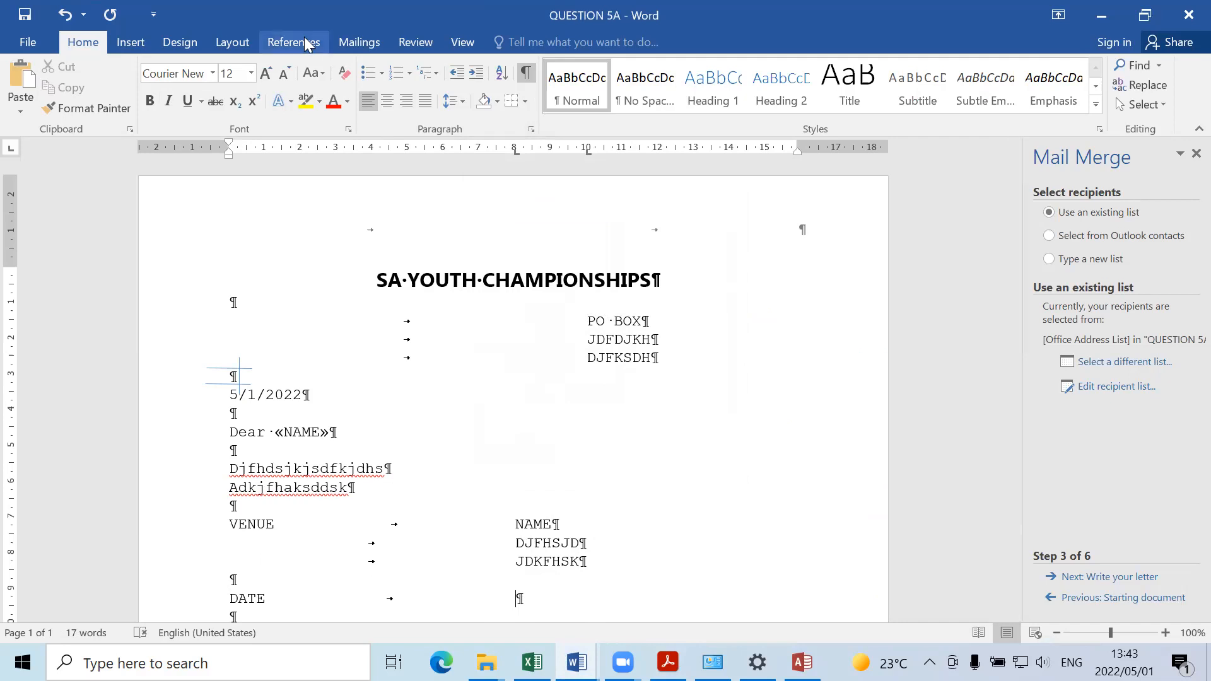
Step: Insert the «DATE» merge field, then add a CLOSING DATE label with «CLOSING_DATE» at its tab stop
left_click(346, 42)
left_click(476, 108)
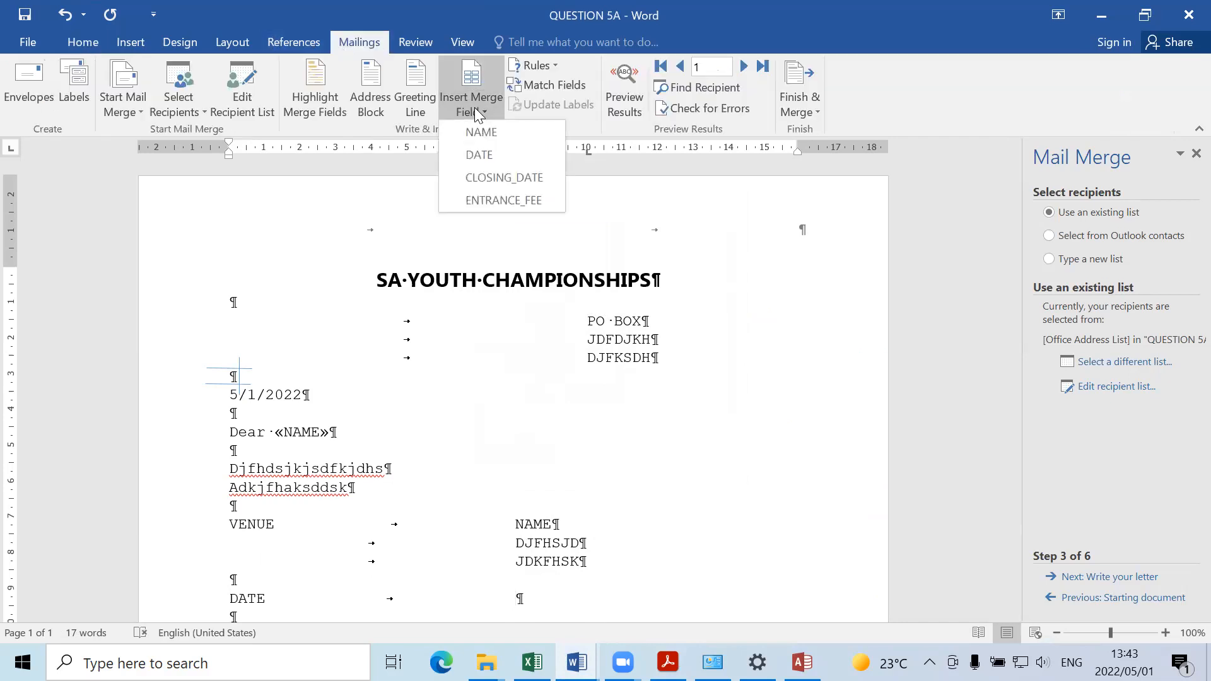
left_click(483, 156)
key("Return")
type("CLOSING DATE")
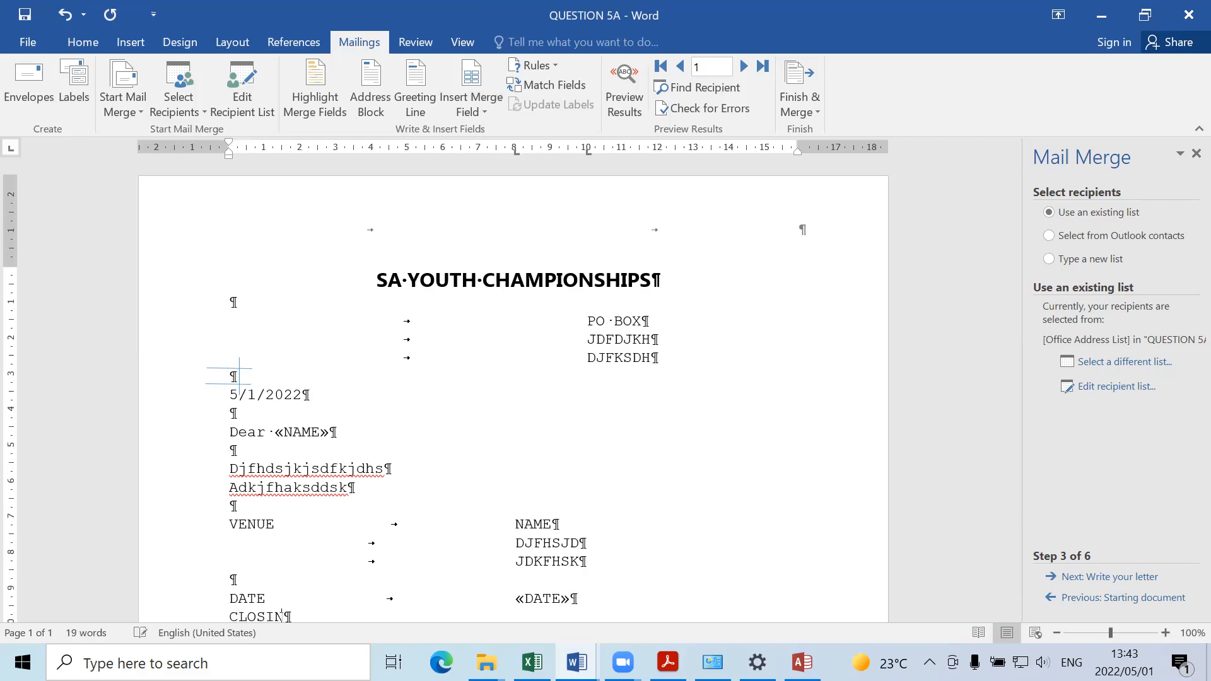
key("Tab")
left_click(449, 110)
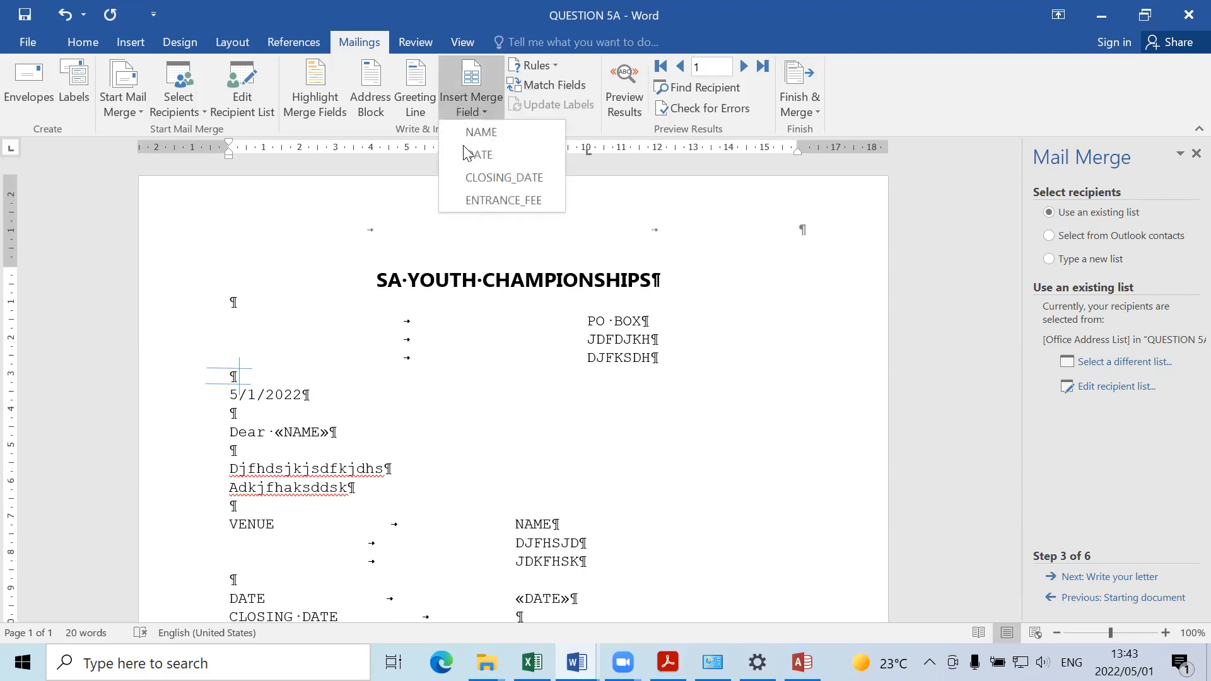
left_click(479, 179)
Step: Add an ENTRANCE FEE line with the «ENTRANCE_FEE» merge field, then compare against the question paper PDF
key("Return")
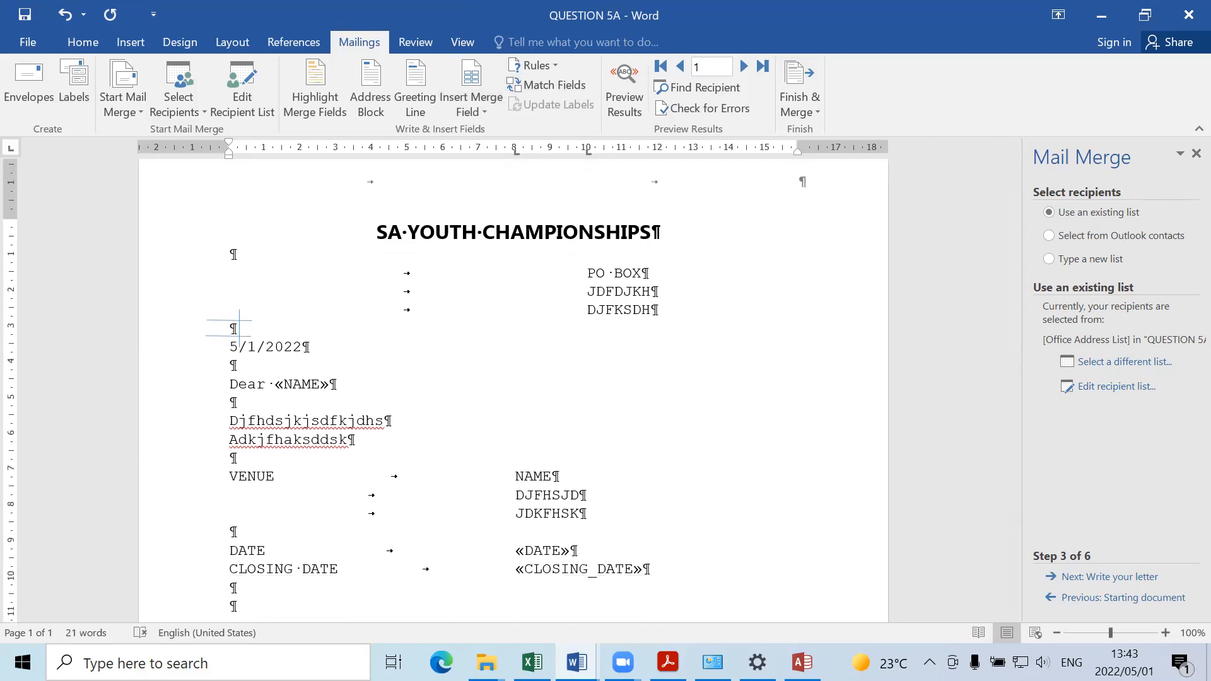
type("ENTRANCE FEE")
key("Tab")
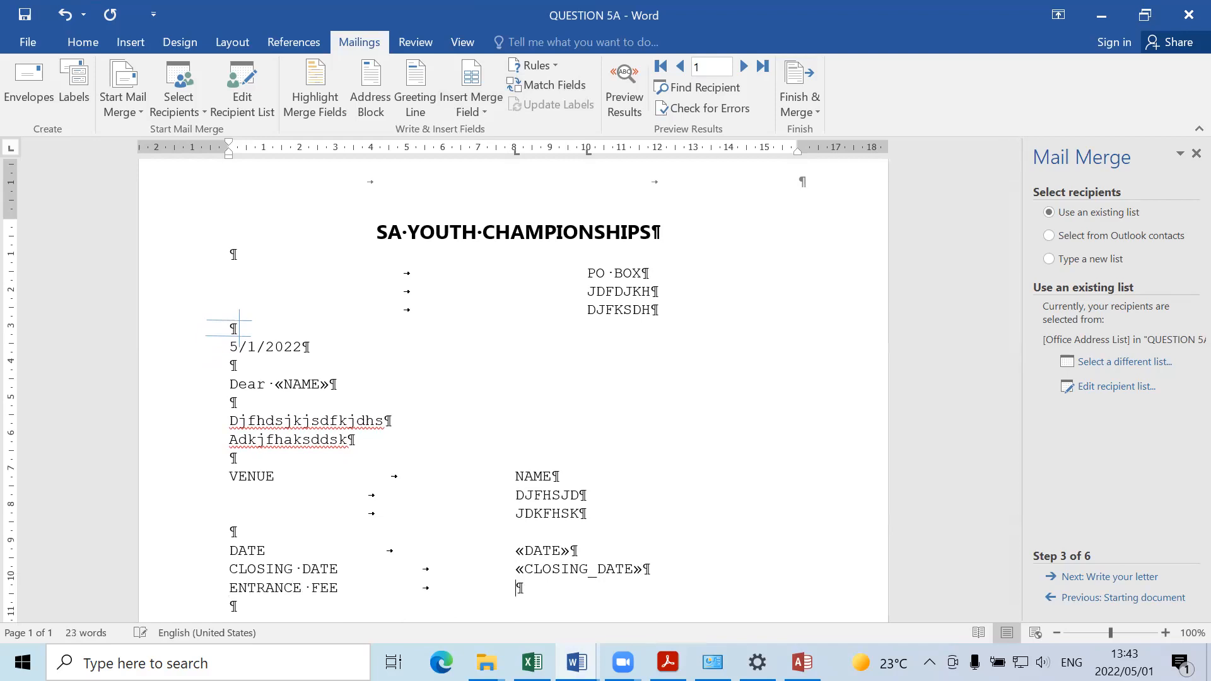
left_click(471, 106)
left_click(493, 198)
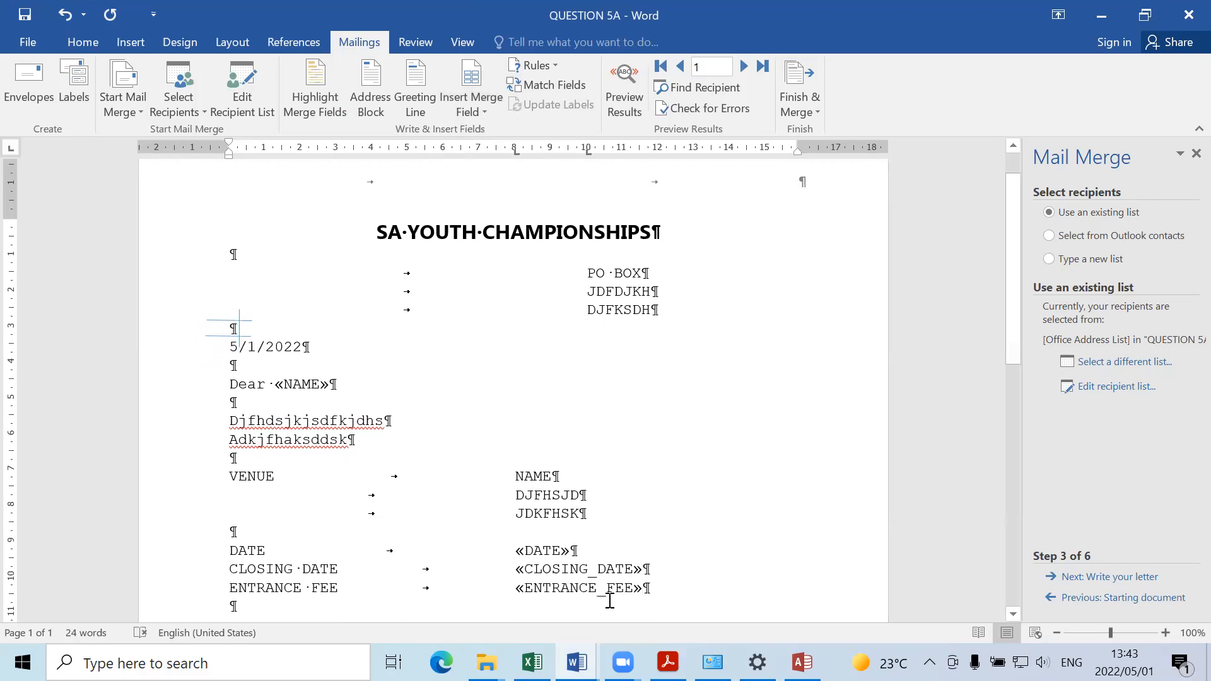
key("alt+Tab")
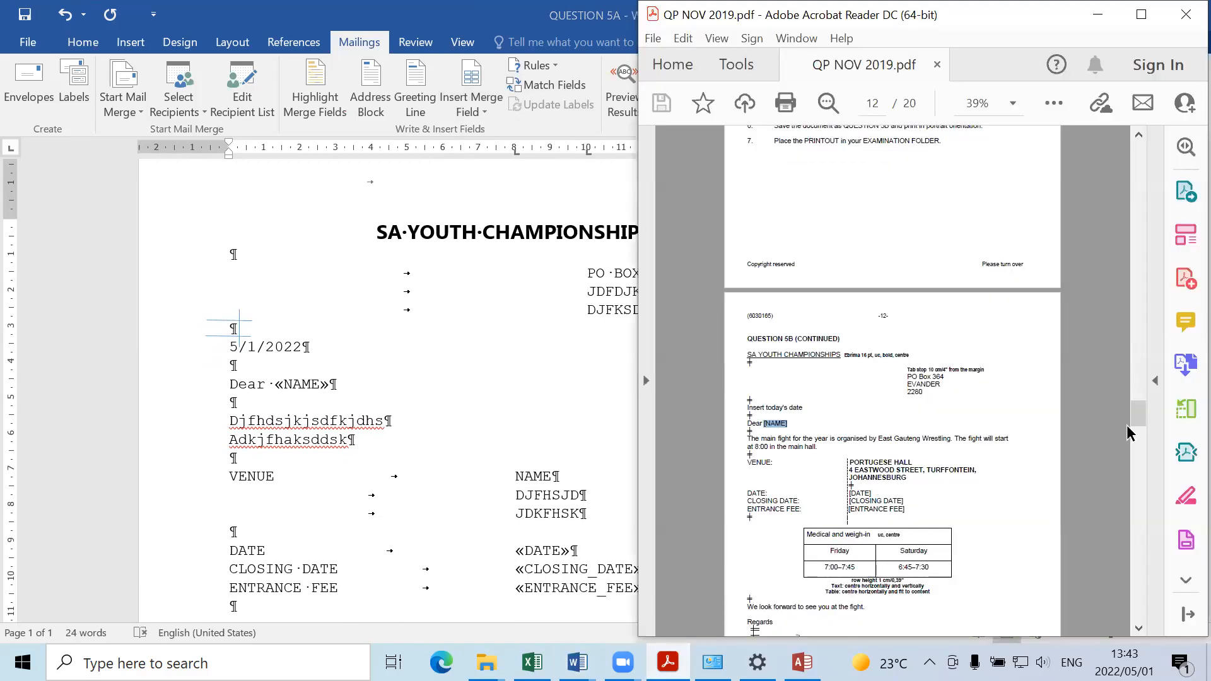
left_click_drag(1141, 414, 1142, 421)
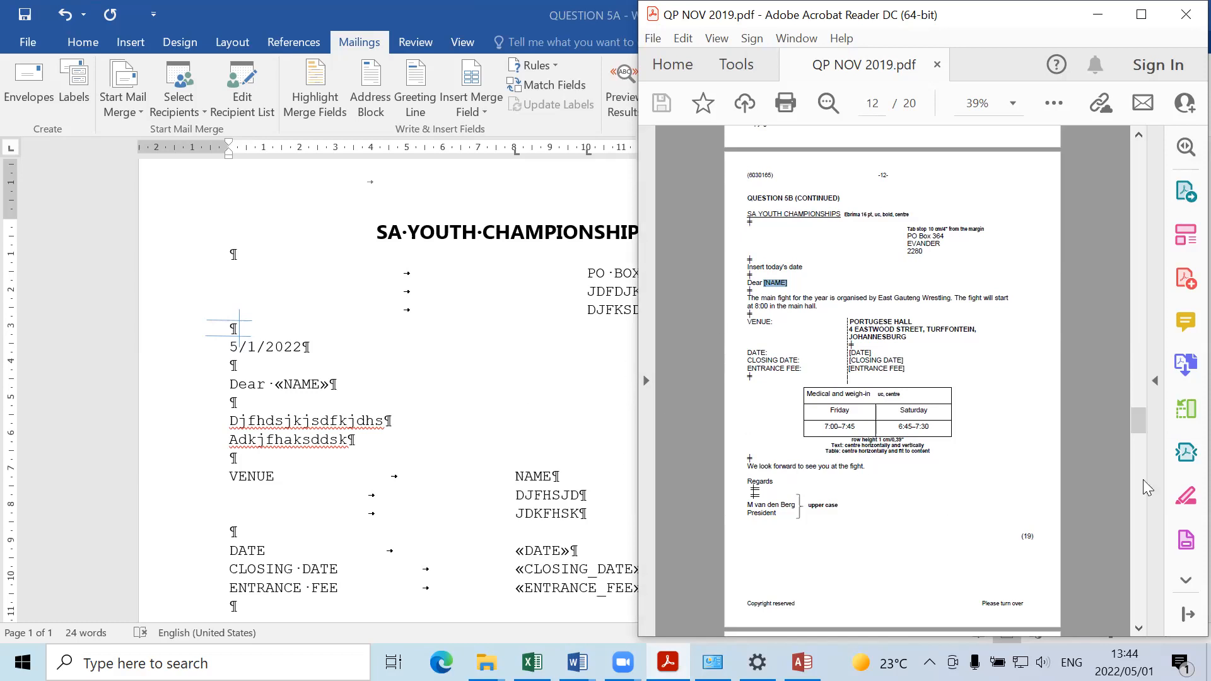
Step: Read Question 5C on page 13 of the exam PDF, then select the «NAME» field in the Word letter
left_click(1138, 628)
left_click_drag(1137, 627, 1136, 627)
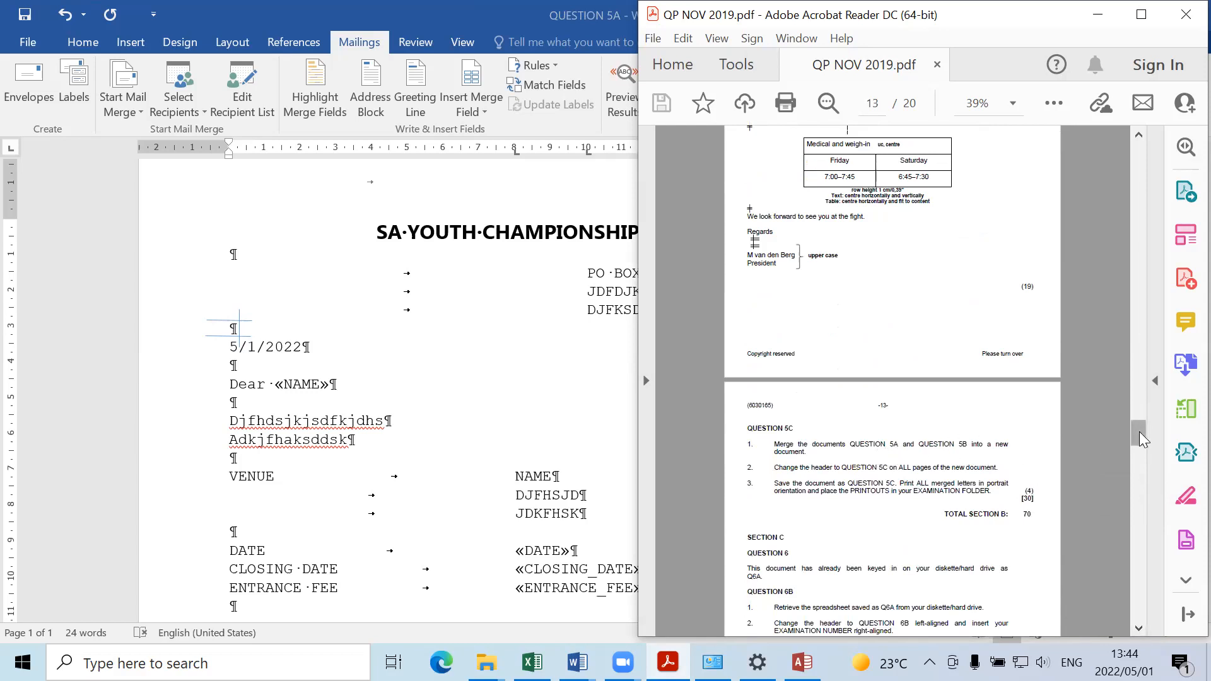
left_click_drag(1140, 432, 1139, 365)
mouse_move(1134, 415)
left_mouse_down()
mouse_move(1137, 434)
mouse_move(1135, 410)
left_mouse_up()
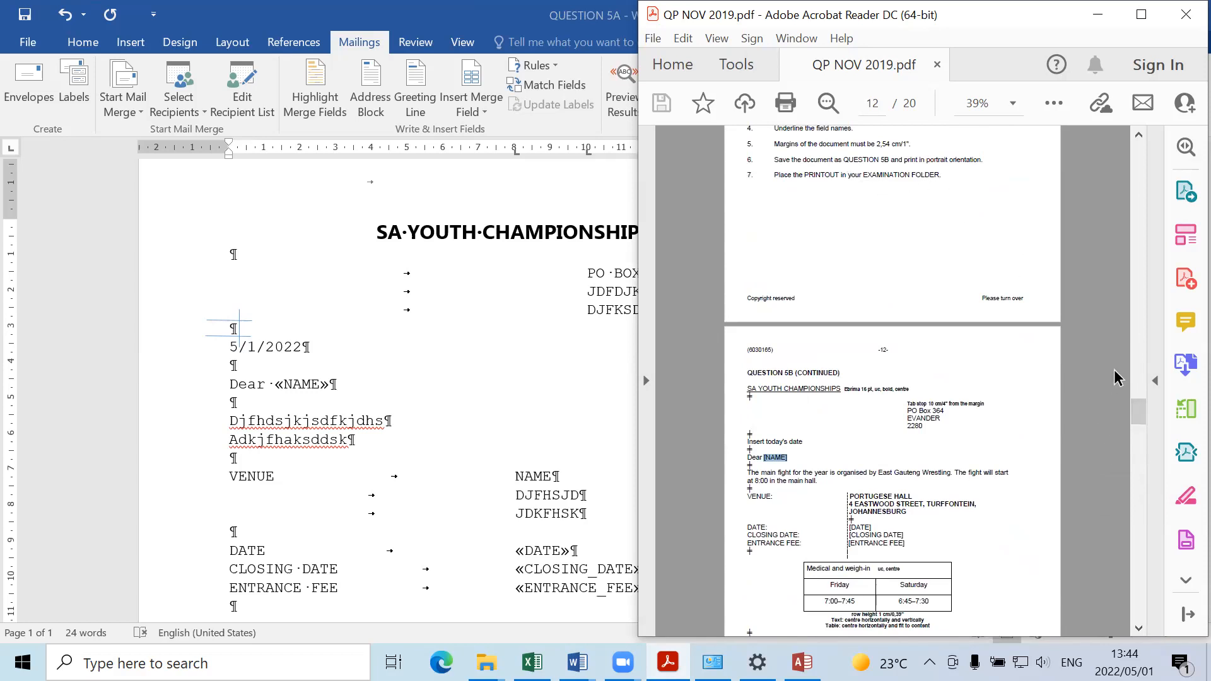
left_click_drag(1138, 413, 1137, 404)
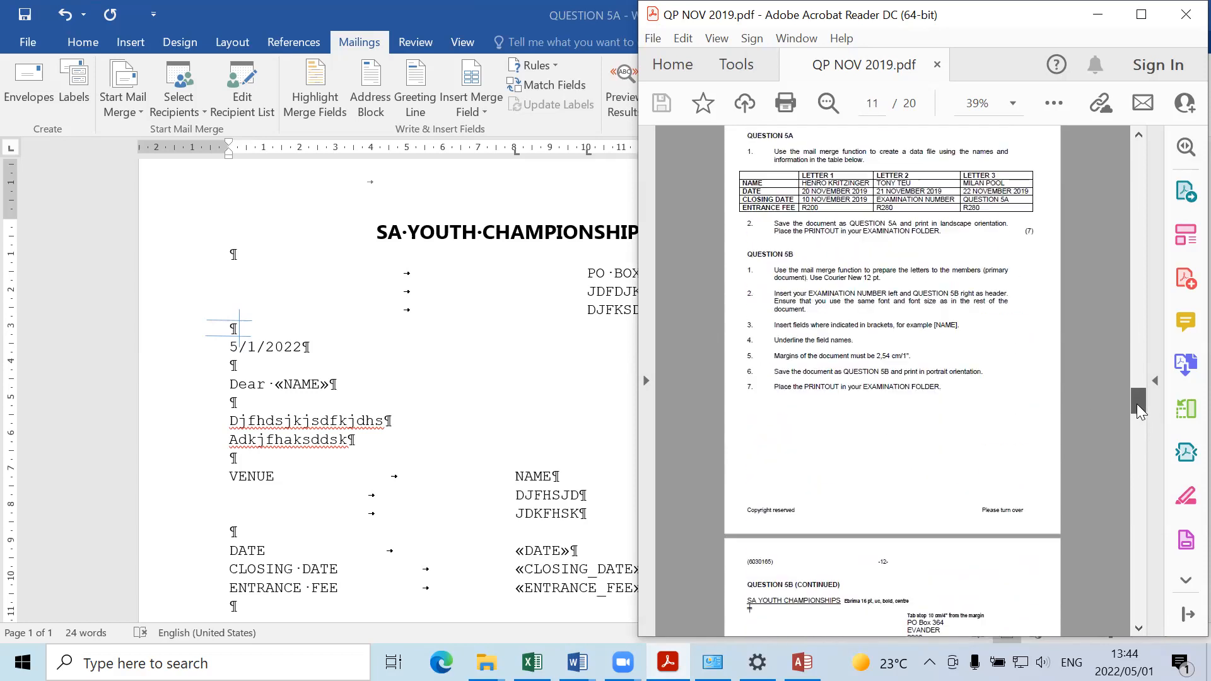
left_click(606, 390)
left_click_drag(339, 384, 276, 384)
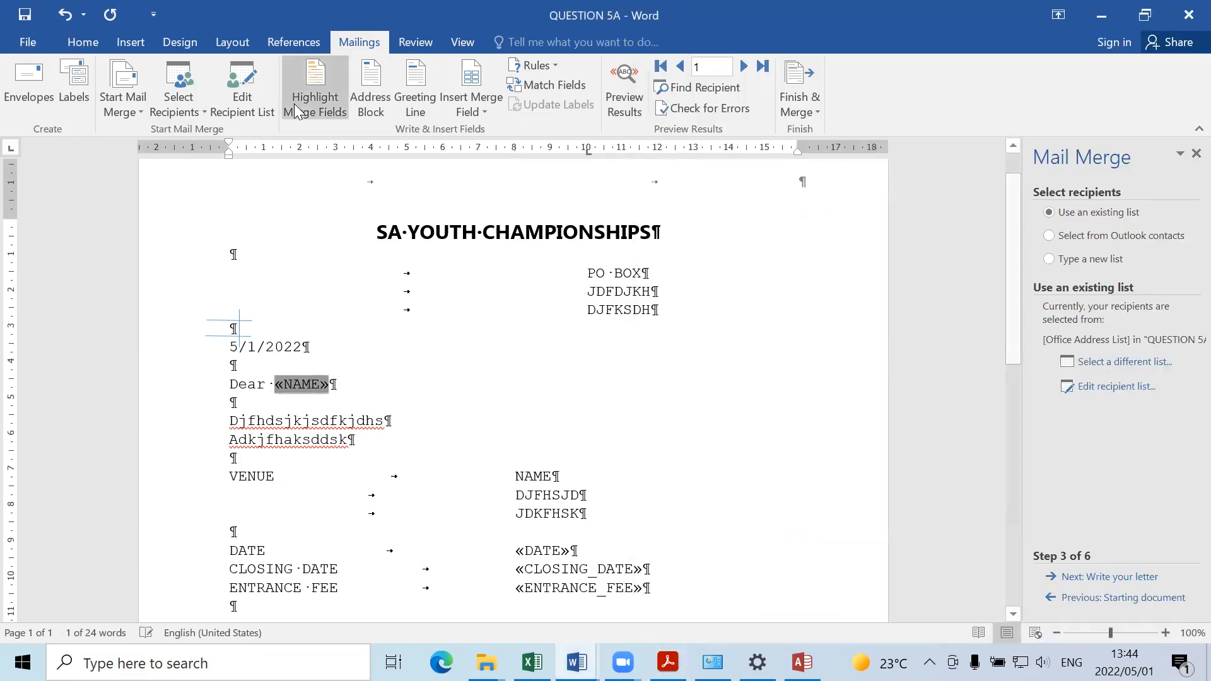
Step: Underline the «NAME» and «DATE» merge fields
left_click(80, 42)
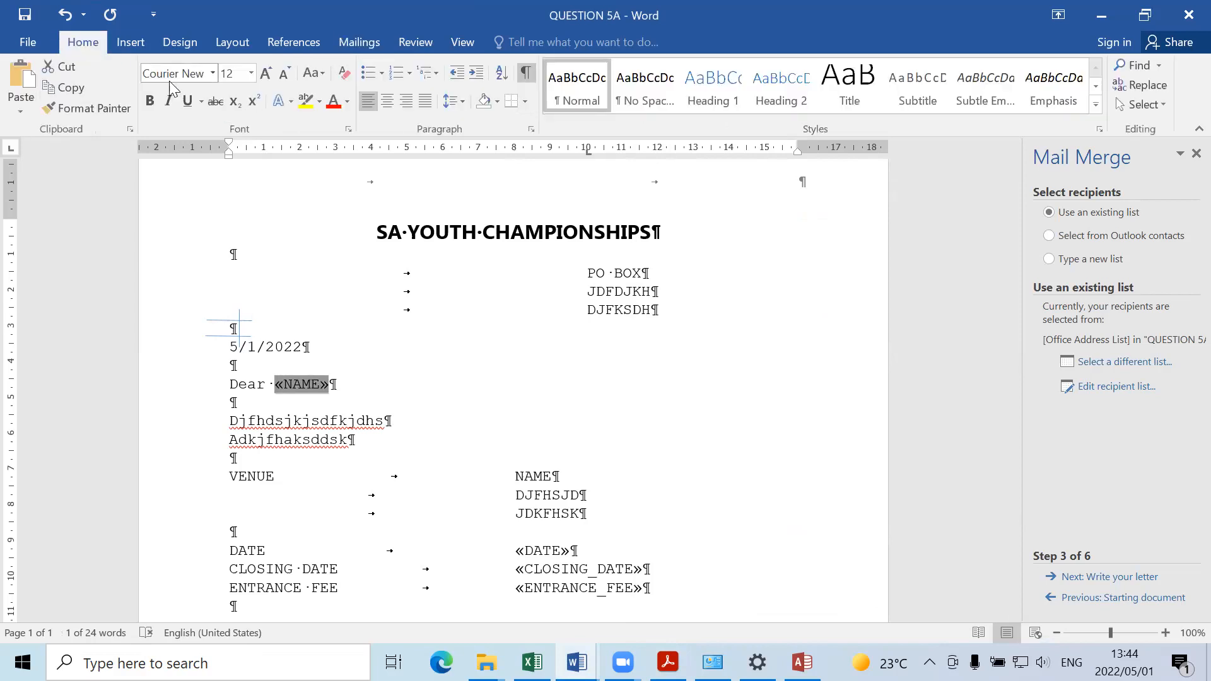
left_click(185, 105)
left_click(563, 560)
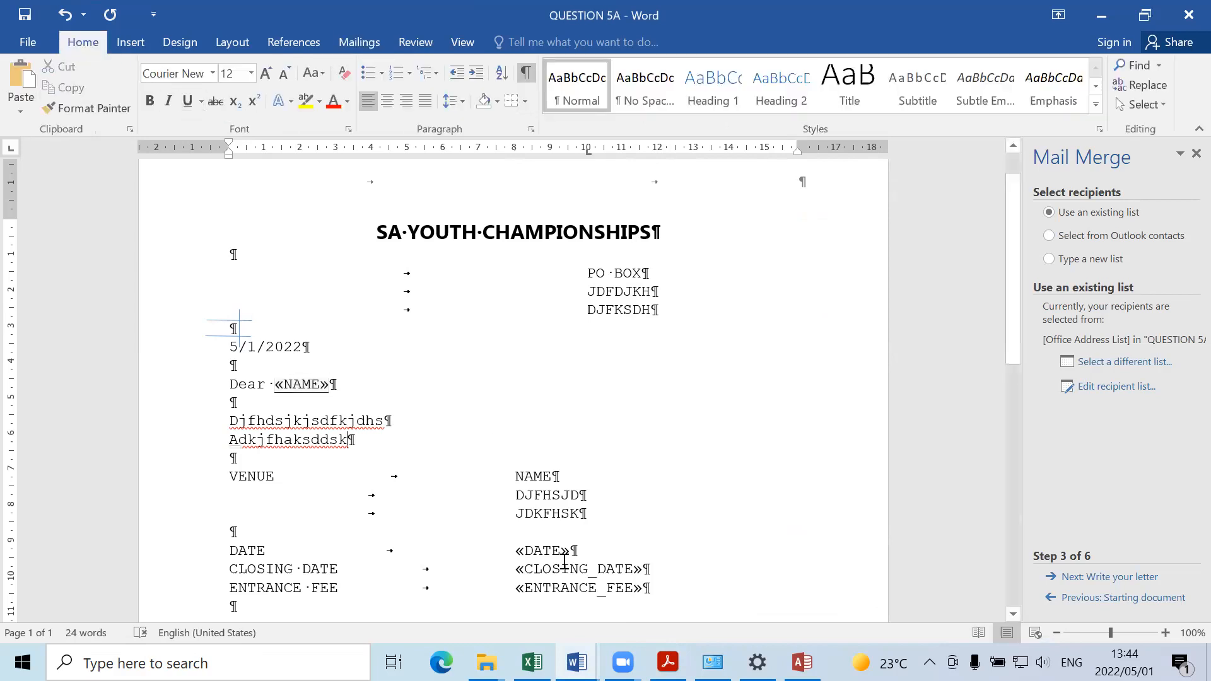
left_click_drag(515, 550, 573, 550)
key("ctrl+u")
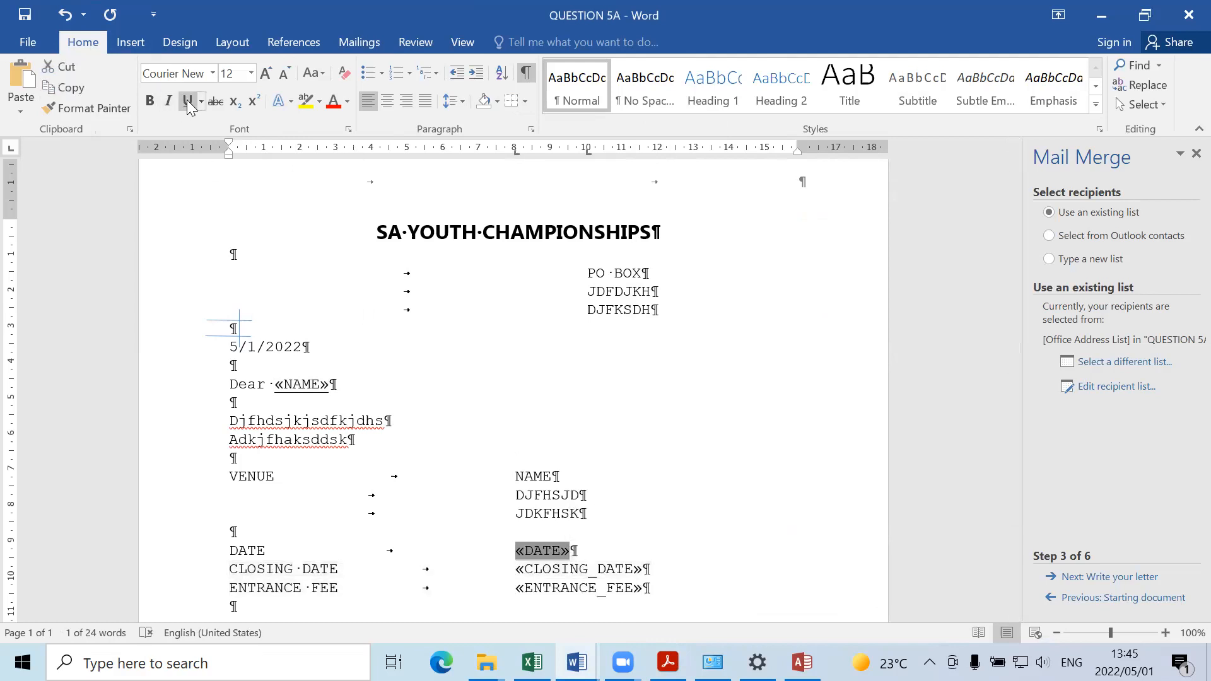
left_click(305, 327)
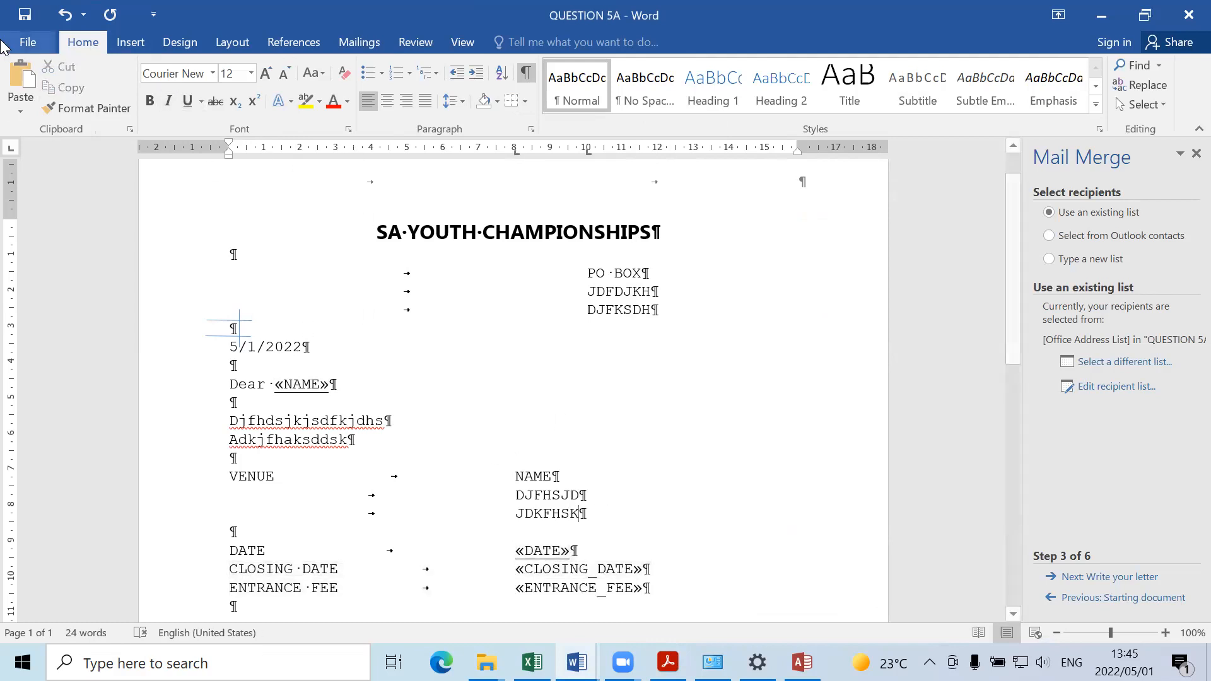
Step: Save the letter as a new file named QUESTION 5B.docx
left_click(24, 44)
left_click(63, 199)
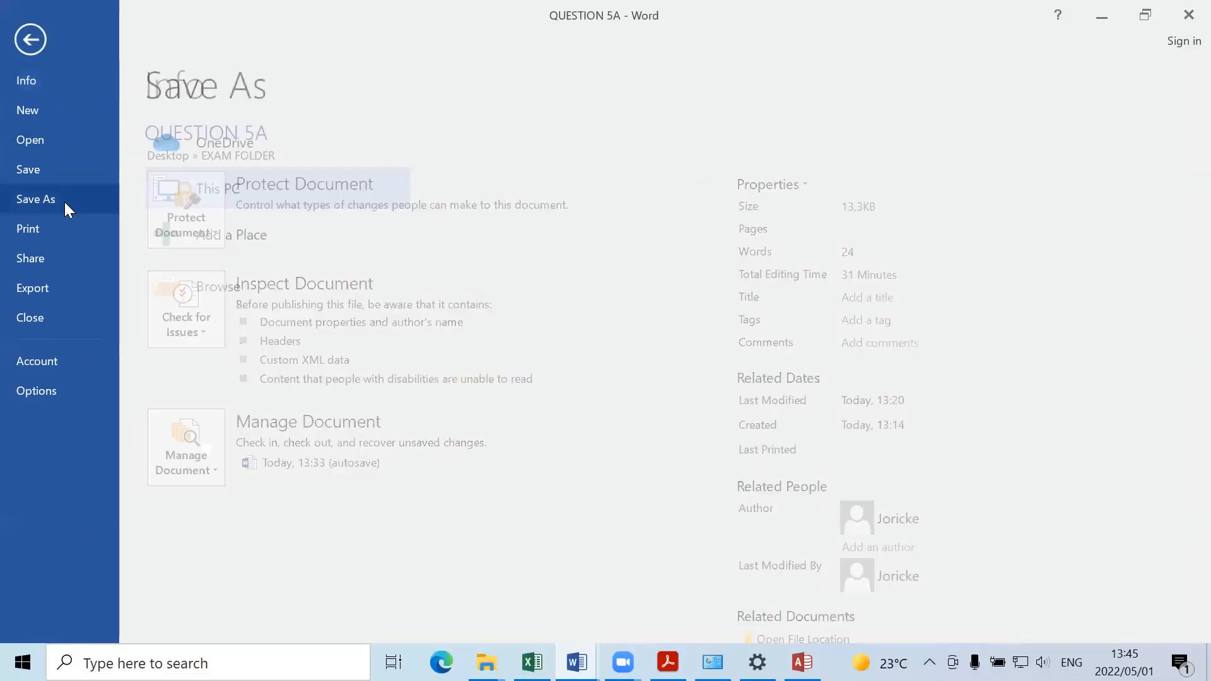
left_click(230, 294)
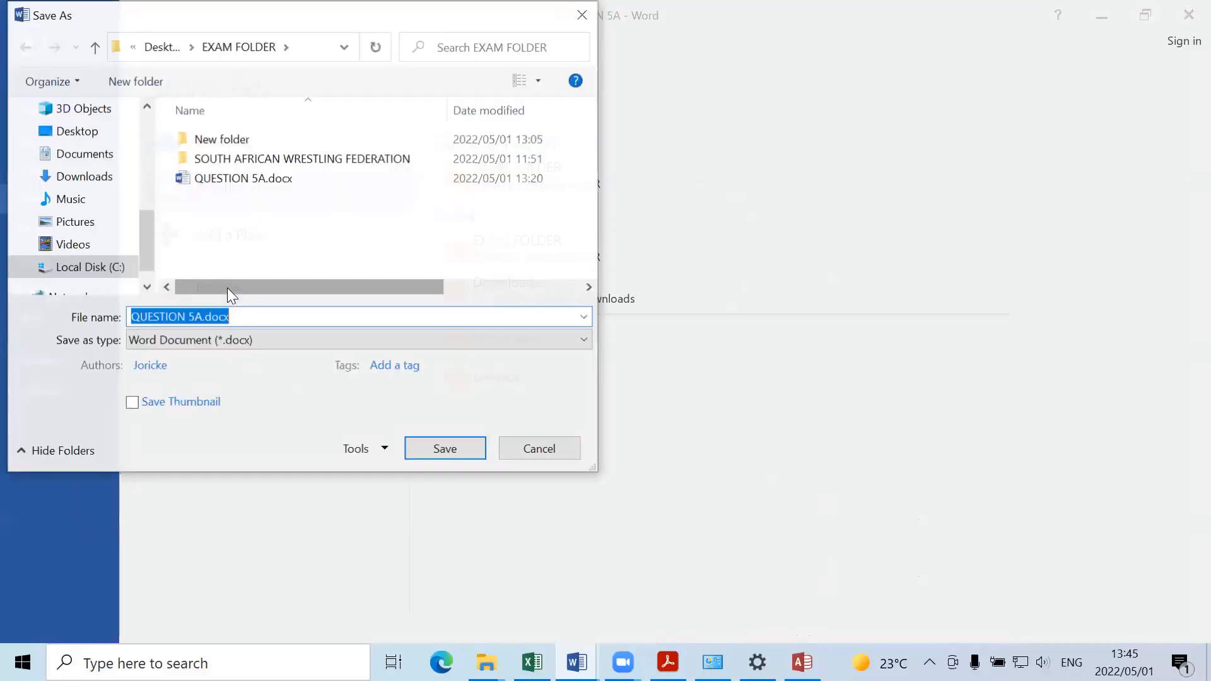
left_click(205, 315)
key("BackSpace")
key("BackSpace")
type("B")
type(".")
left_click(445, 451)
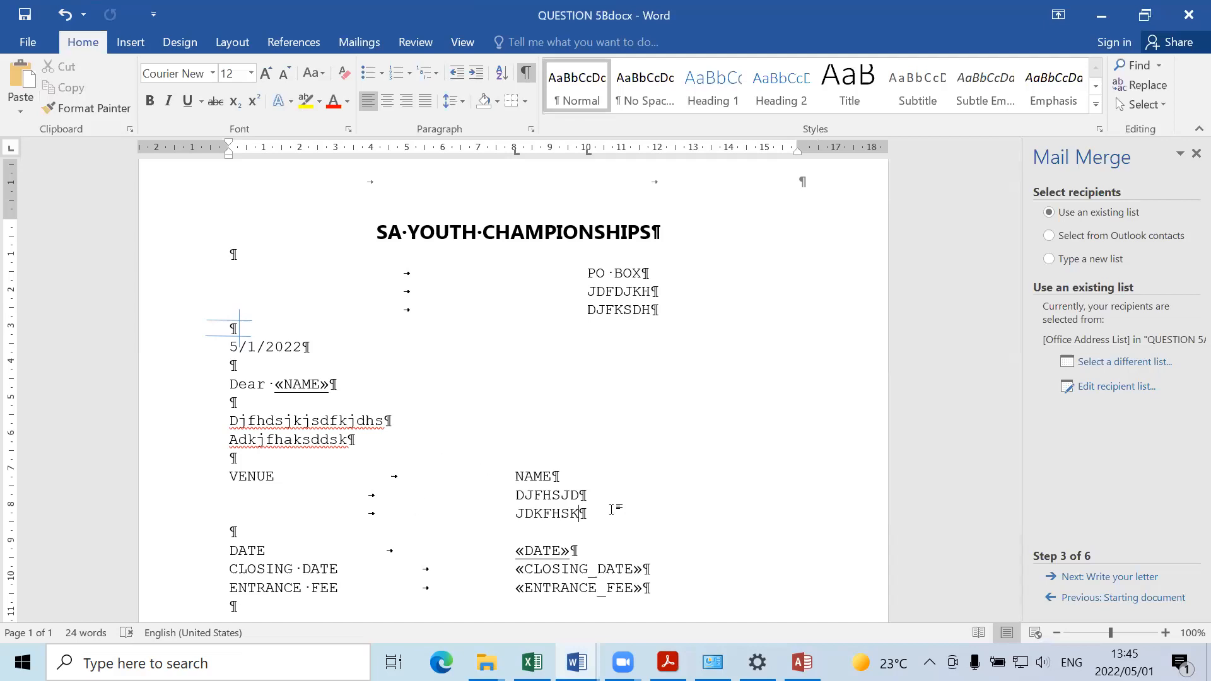
Step: Switch to Acrobat and scroll down to Question 5C on page 13 of QP NOV 2019.pdf
key("alt+Tab")
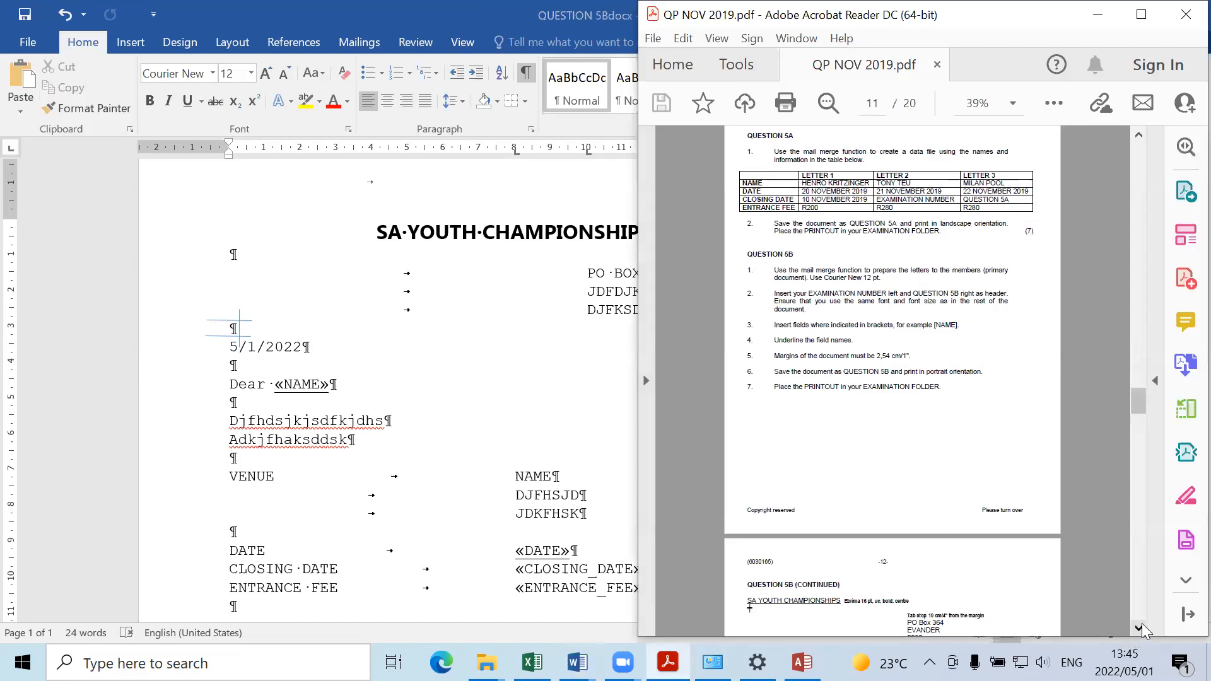
scroll(1142, 623, "down", 5)
scroll(1141, 624, "down", 5)
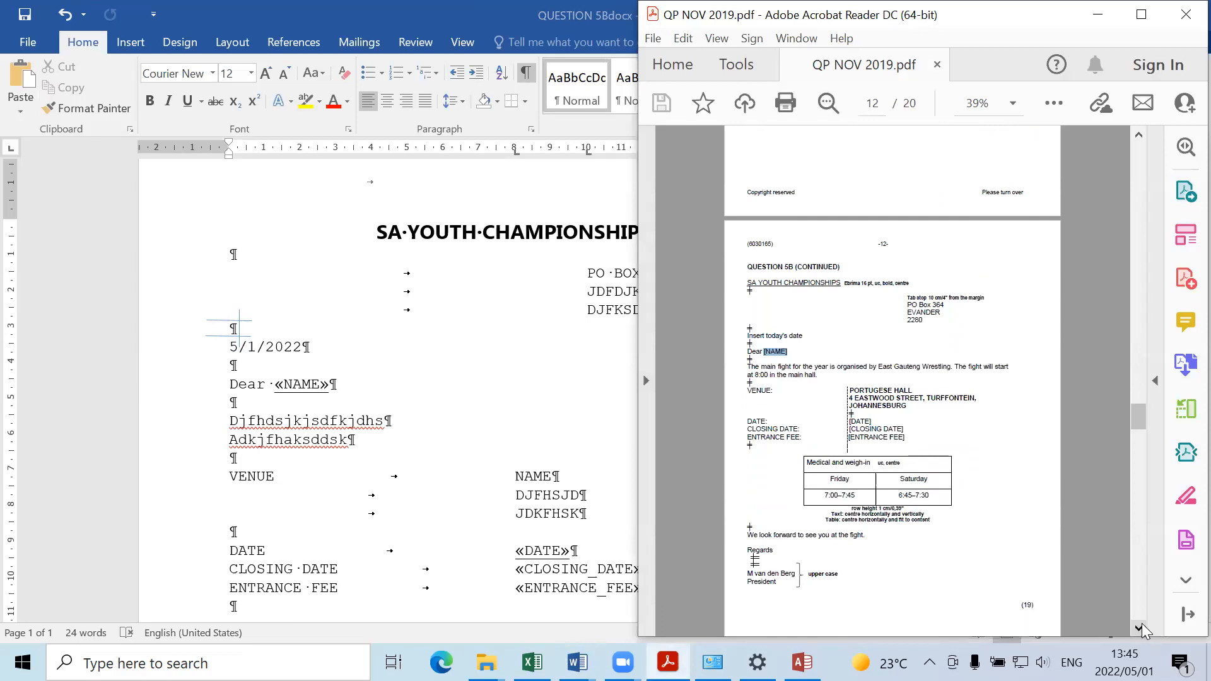
left_click_drag(1138, 628, 1138, 628)
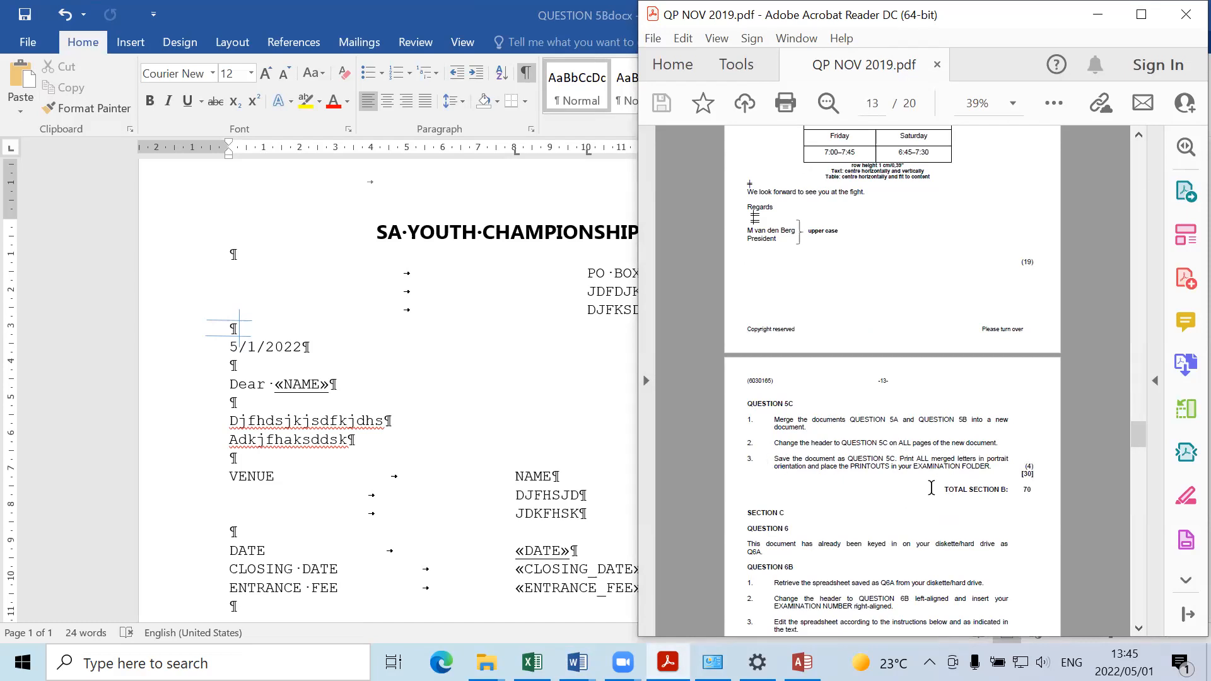
Step: Advance the Mail Merge wizard through the letter and preview steps to Complete the merge
left_click(504, 307)
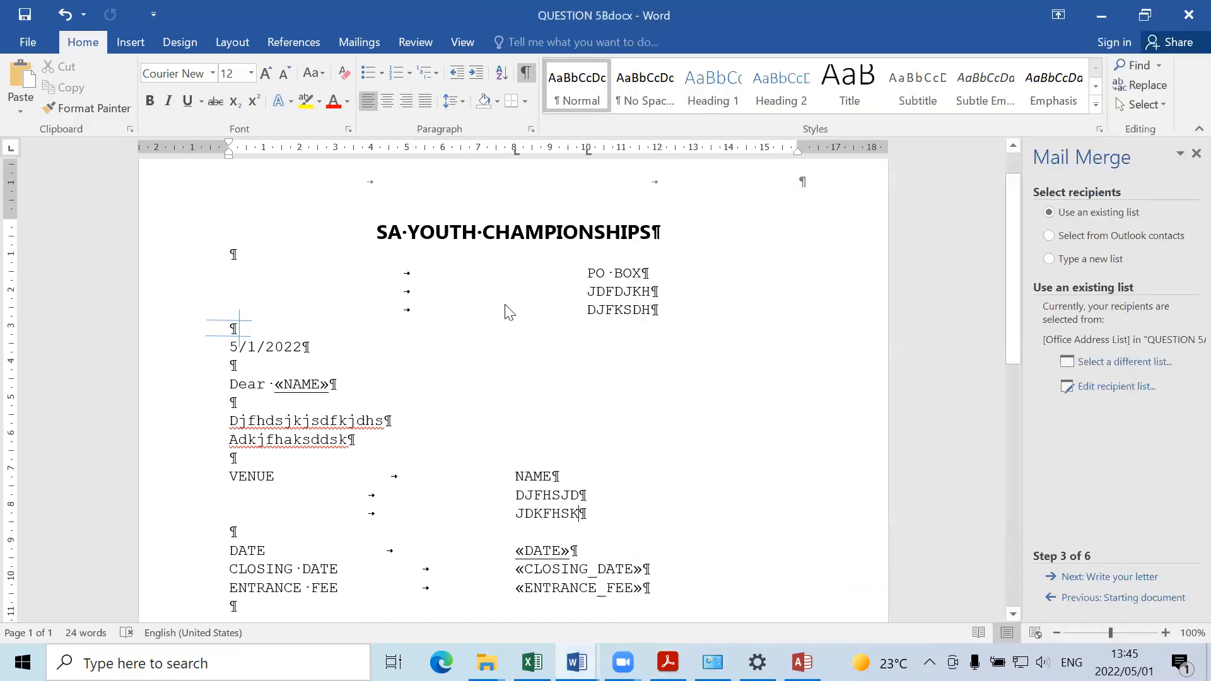
left_click(1097, 577)
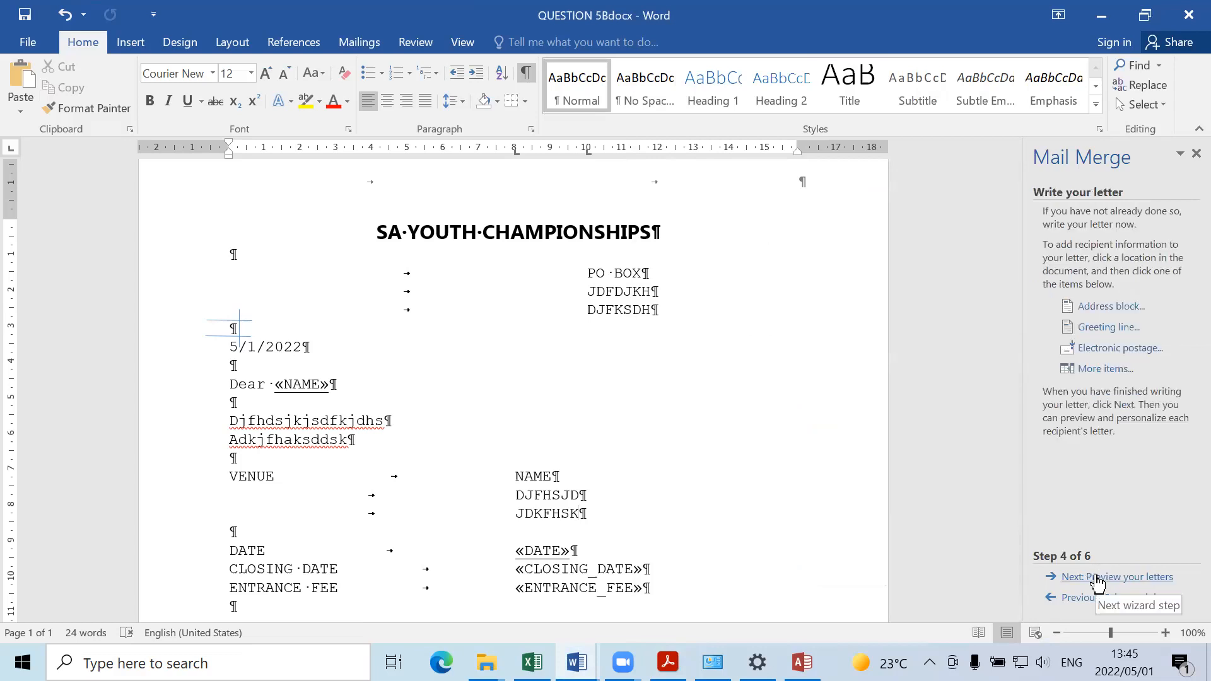
left_click(1097, 577)
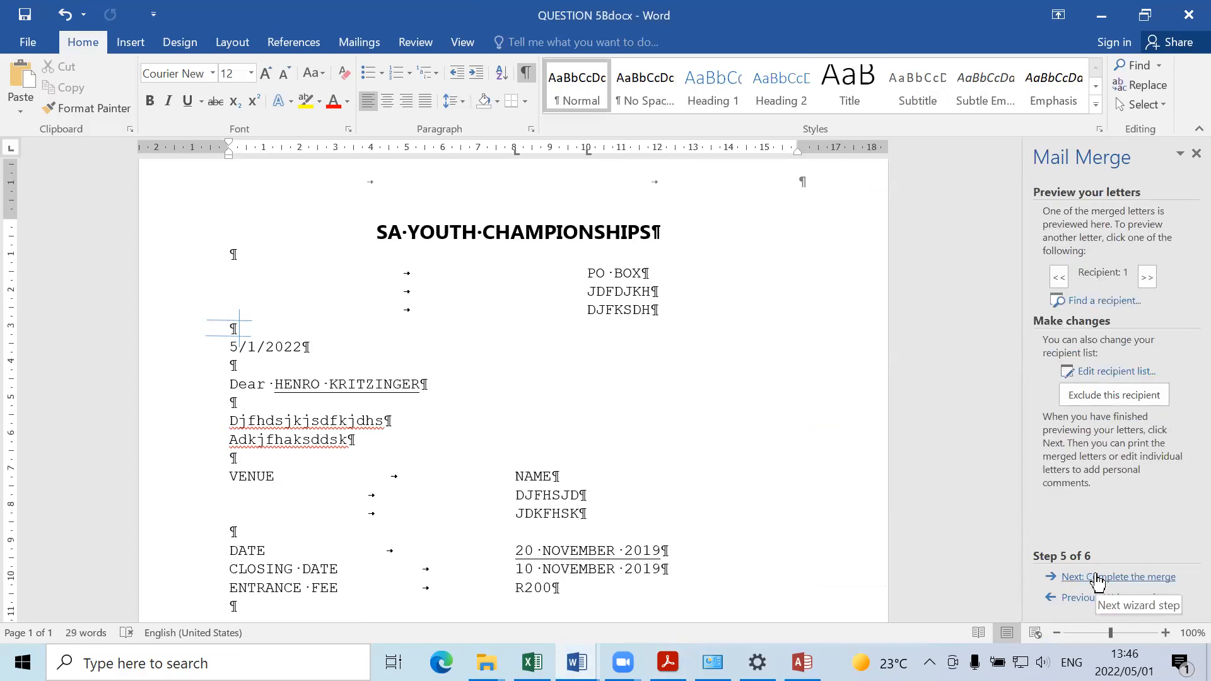
left_click(1098, 580)
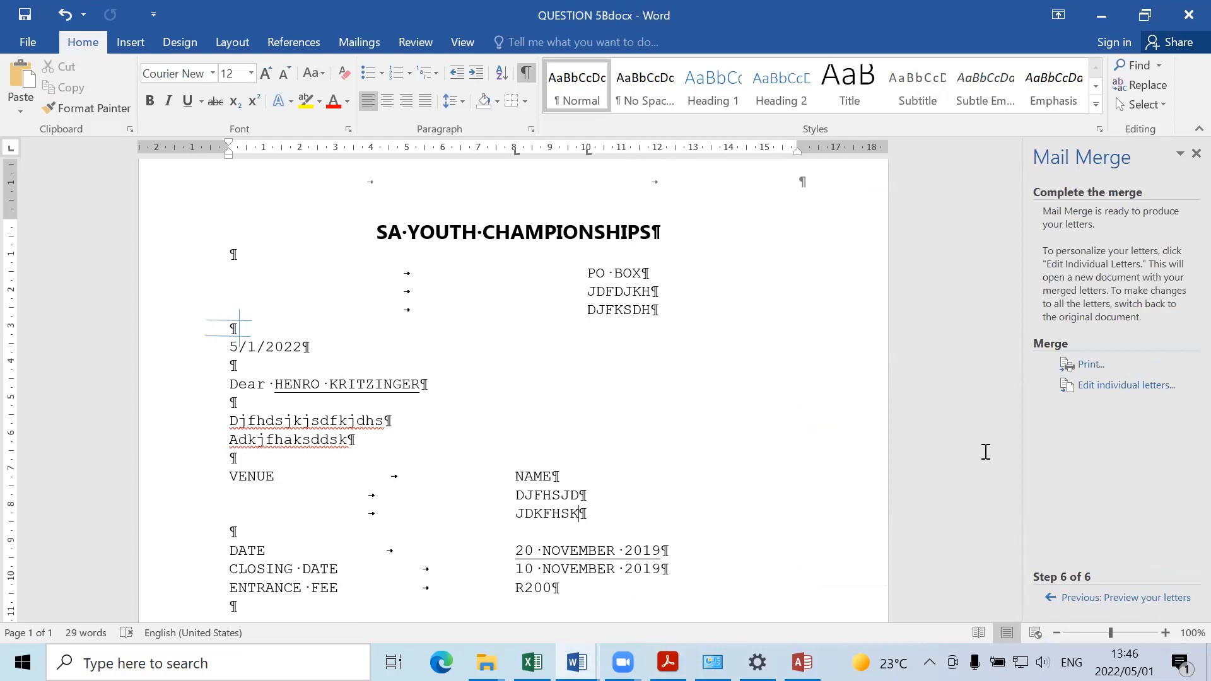
left_click_drag(1015, 289, 1010, 115)
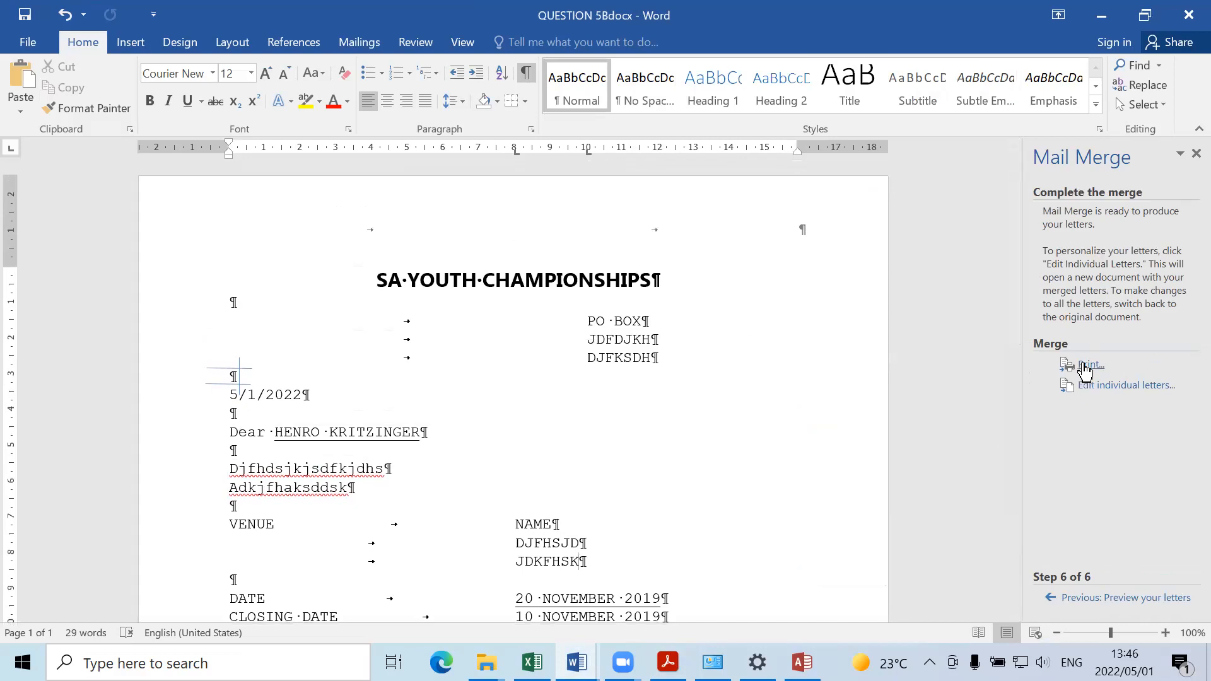
Step: Try printing all merged records, cancel it, then choose Edit individual letters
left_click(1088, 366)
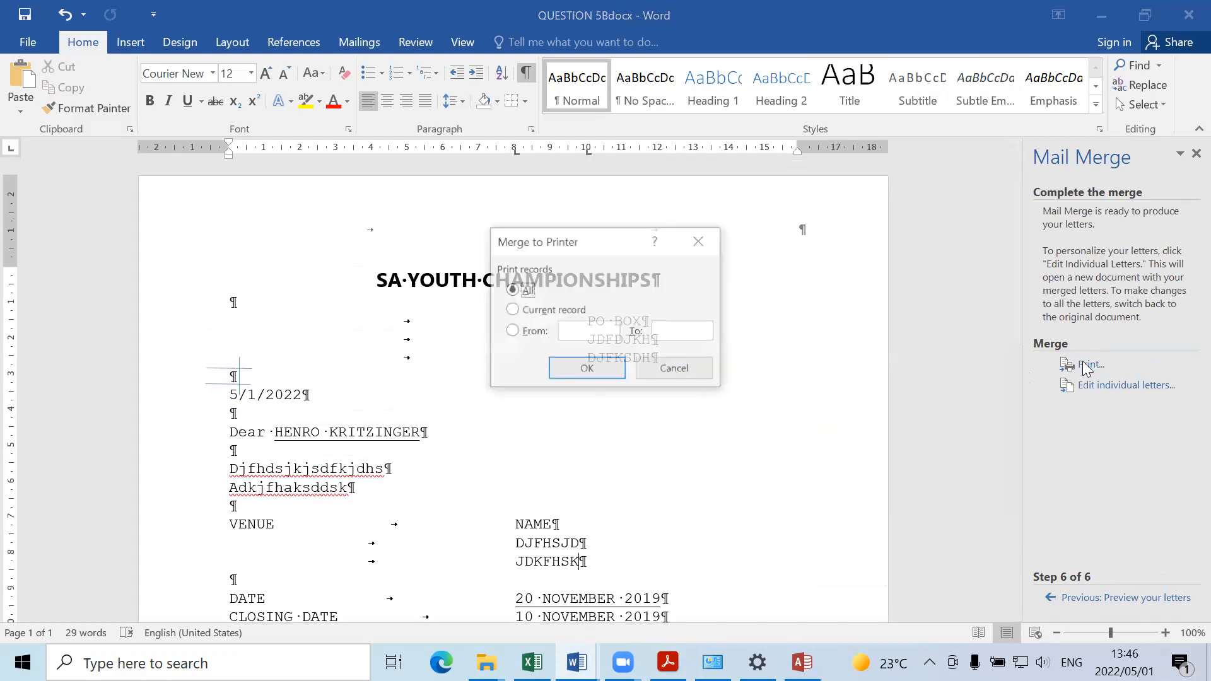
left_click(606, 370)
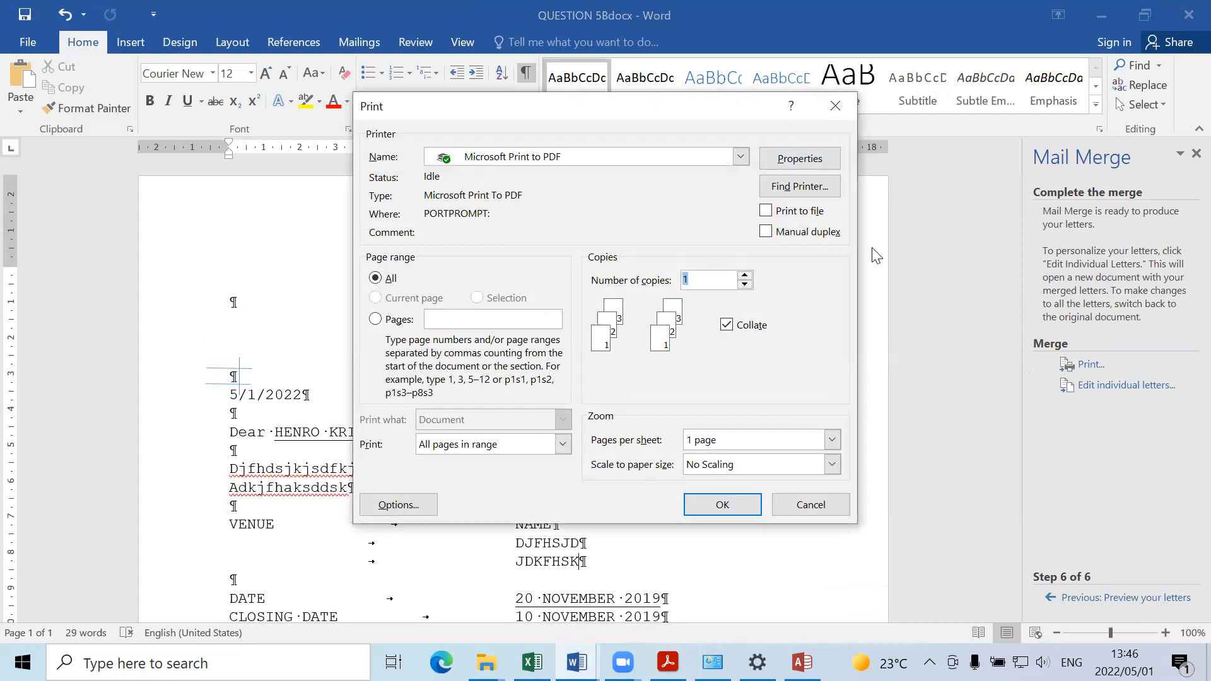
left_click(836, 104)
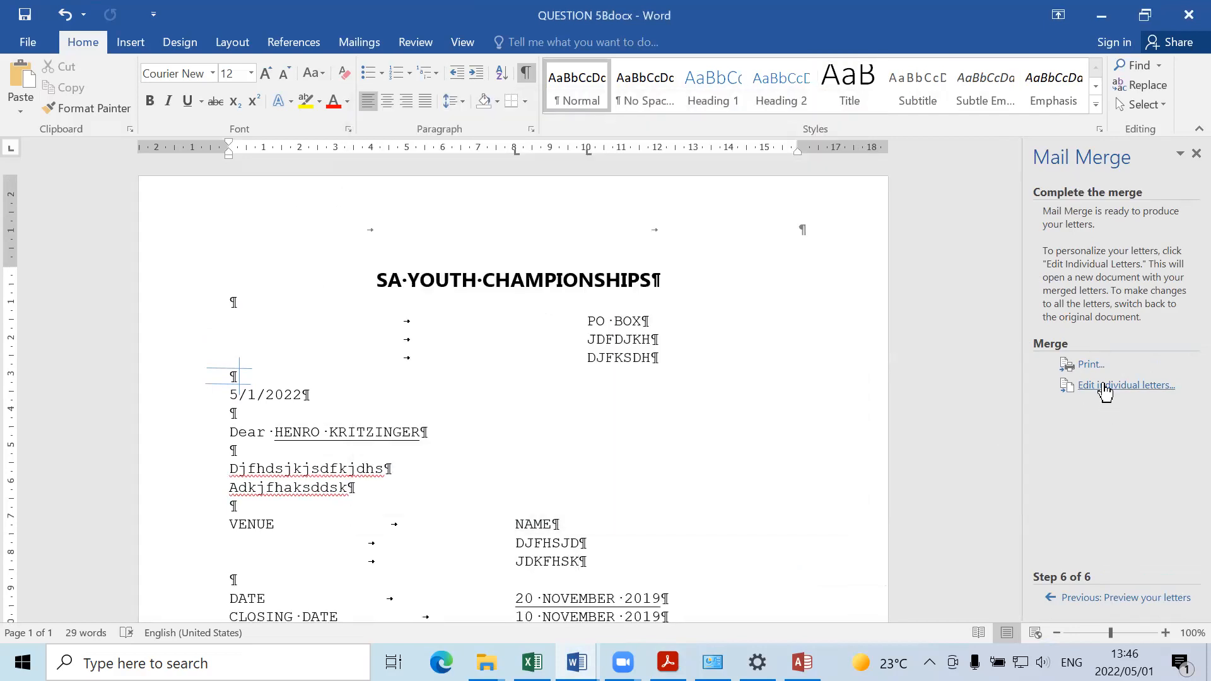
left_click(1105, 386)
Step: Merge all records into a new document and type QUESTION 5C in the first letter's header
left_click(585, 370)
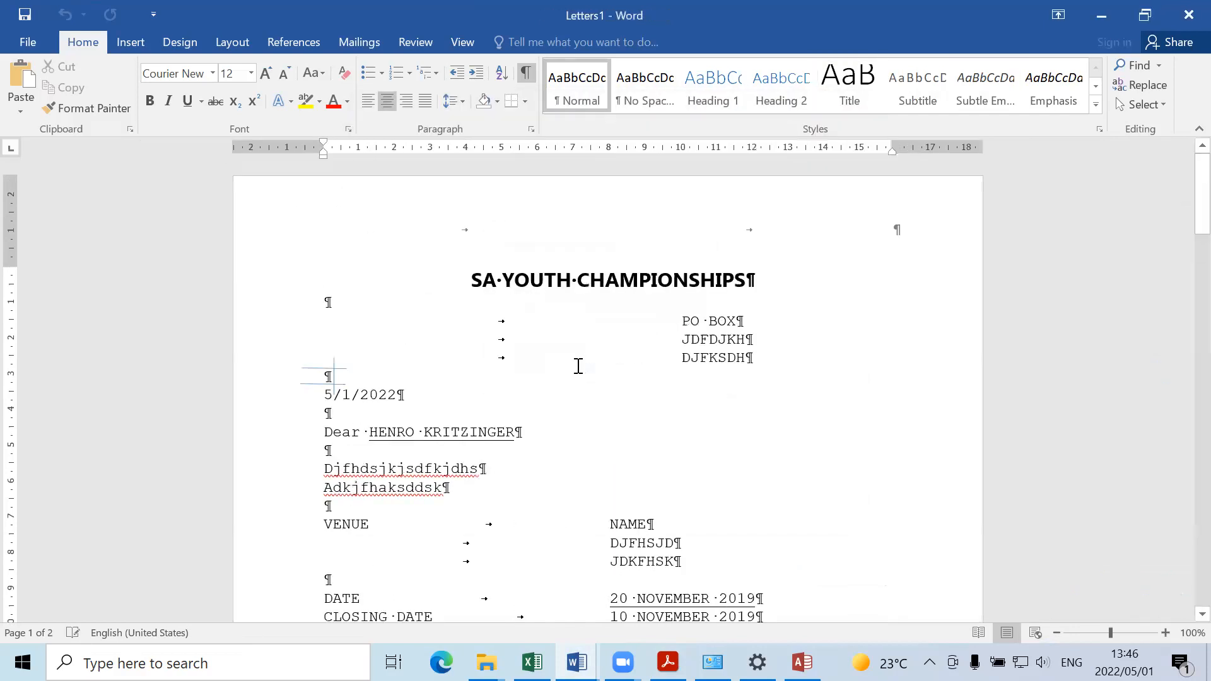
left_click_drag(1182, 171, 1181, 51)
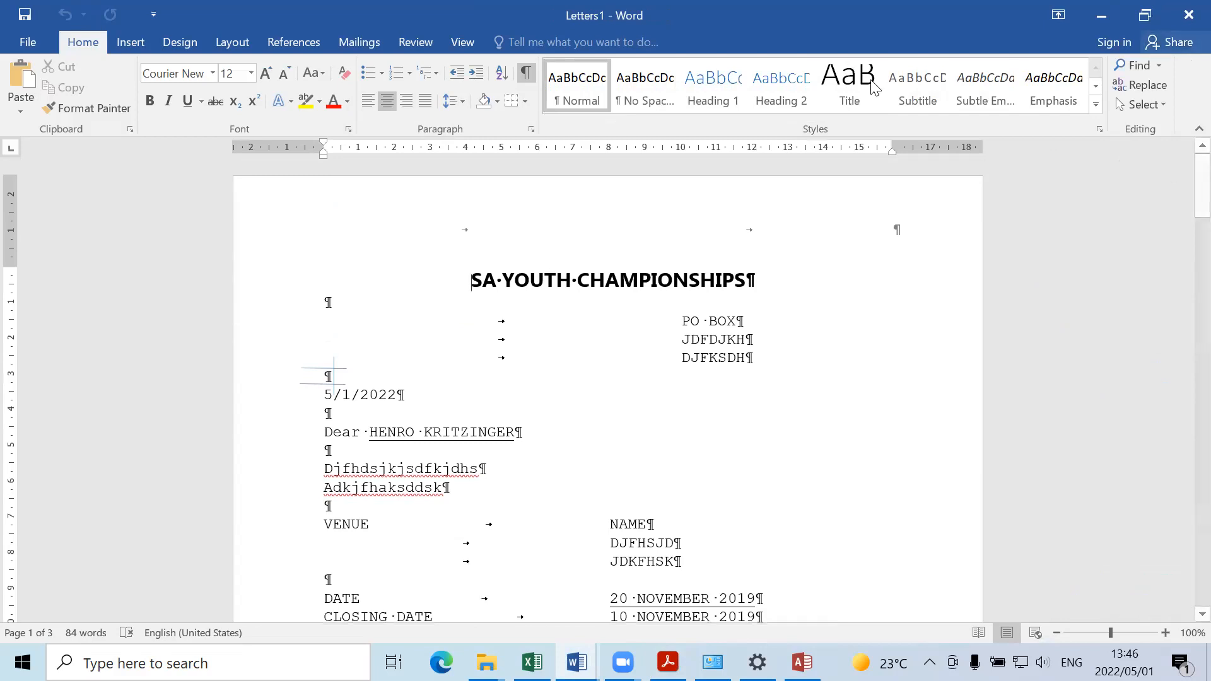
left_click(865, 232)
double_click(865, 233)
type("QUESTION 5")
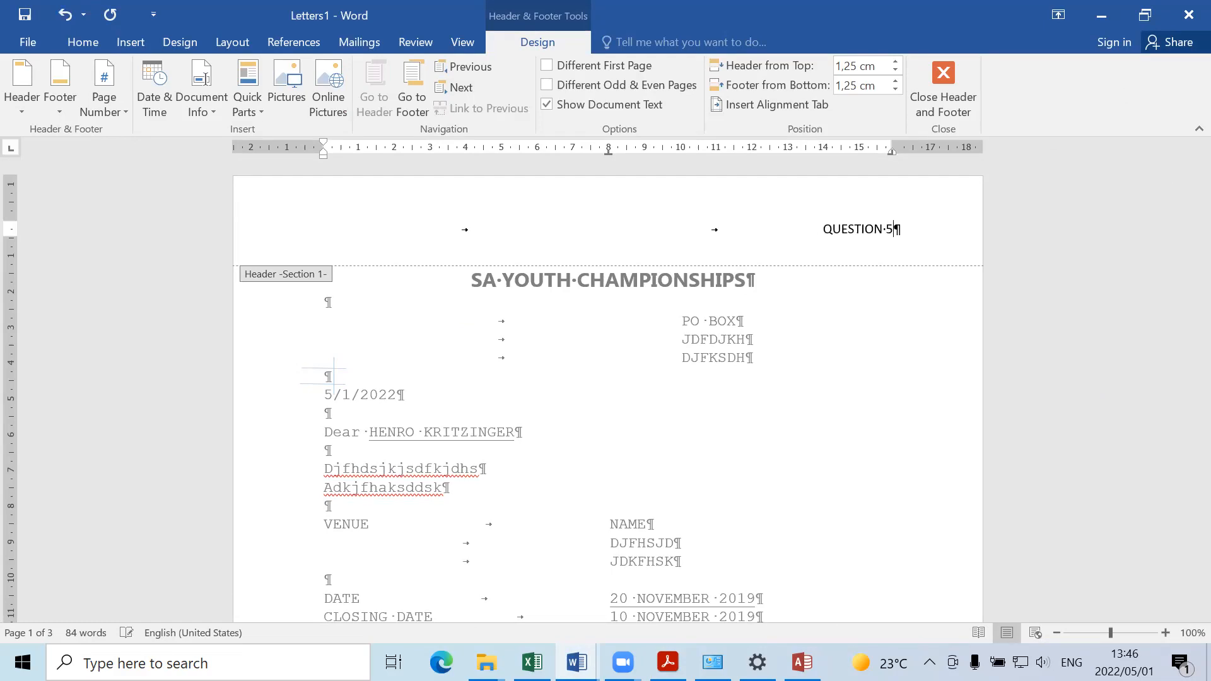
Step: Link the second and third letters' headers to the previous section so all share QUESTION 5C
left_click_drag(1200, 187, 1181, 319)
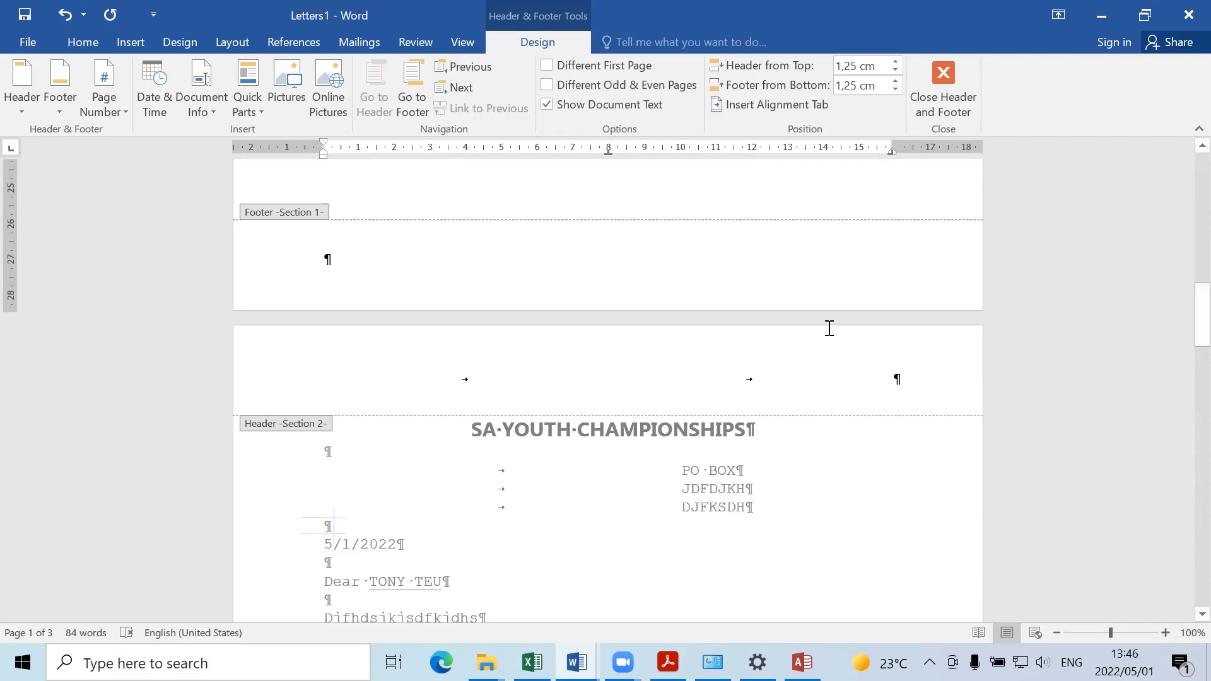
left_click(884, 368)
key("ctrl+v")
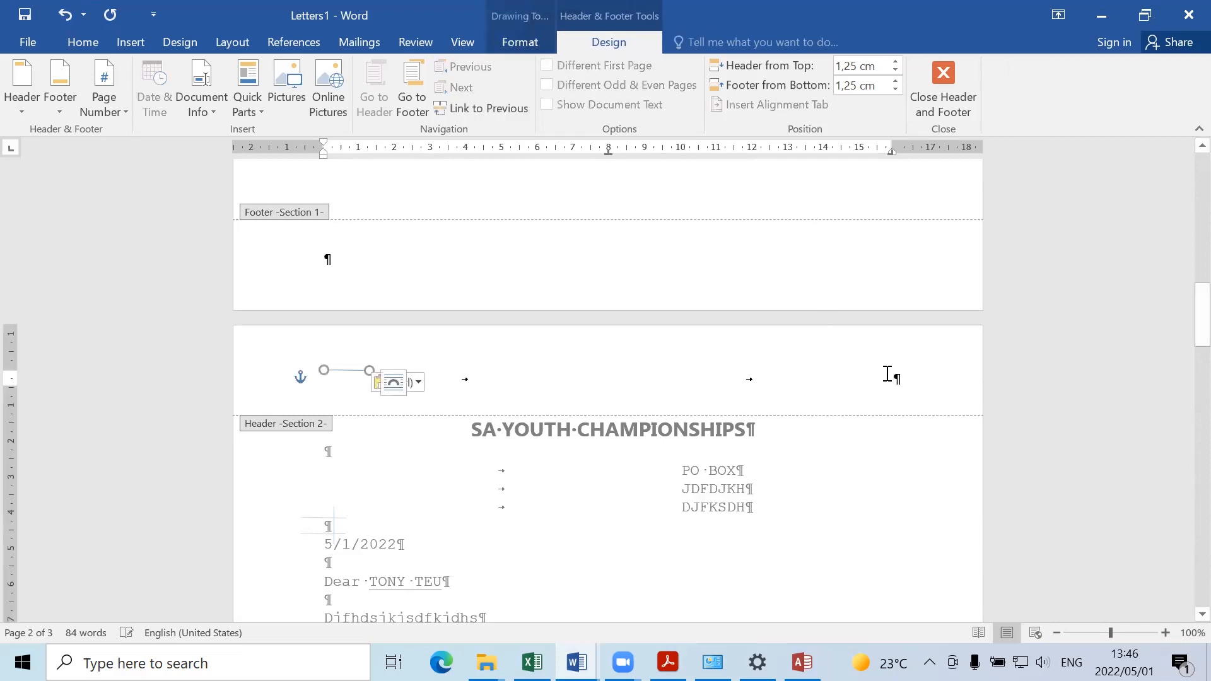
left_click(737, 399)
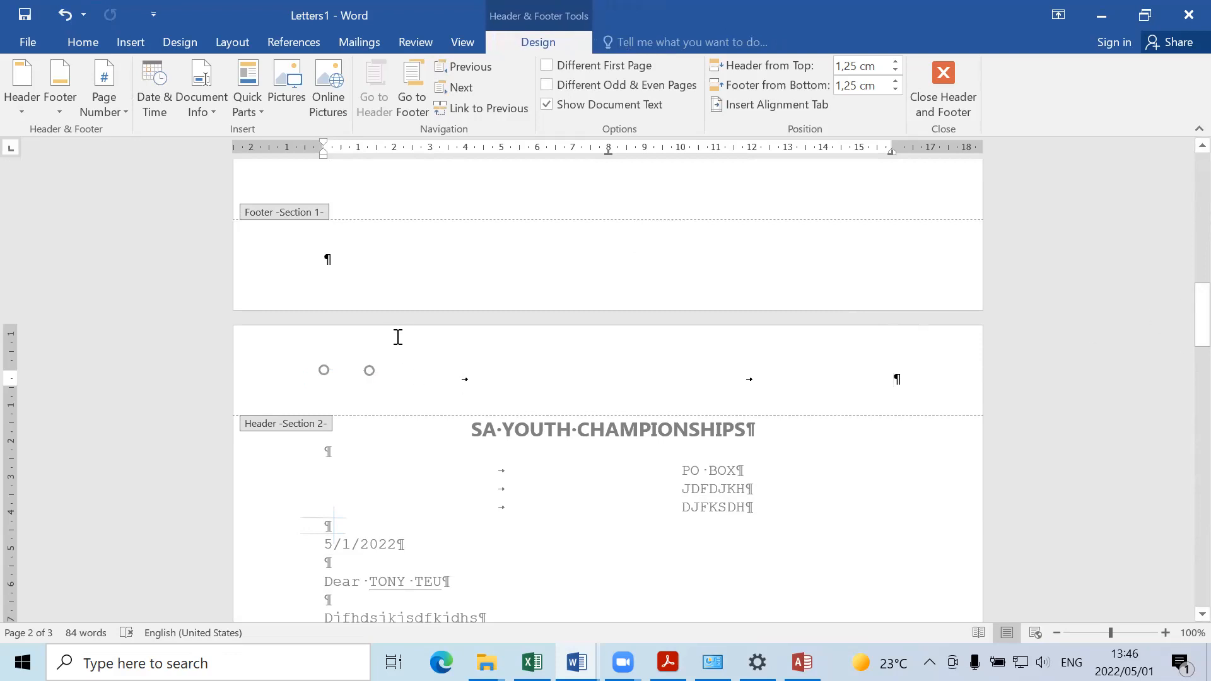
right_click(459, 101)
left_click(445, 112)
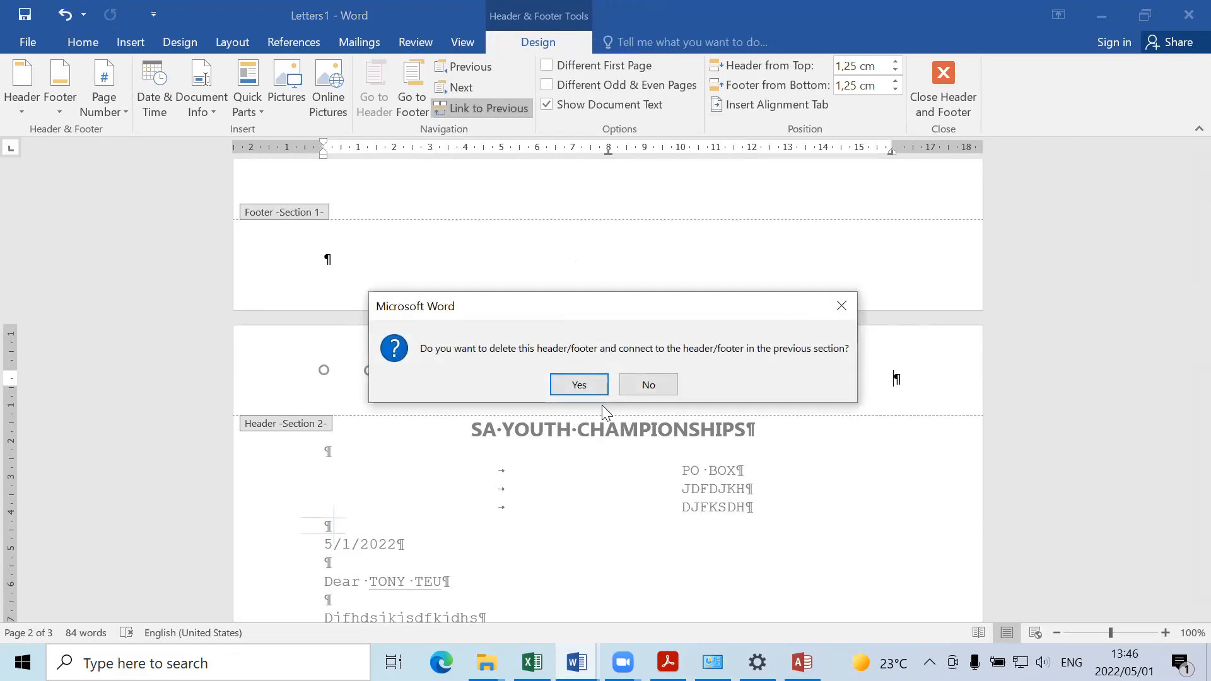
left_click(597, 384)
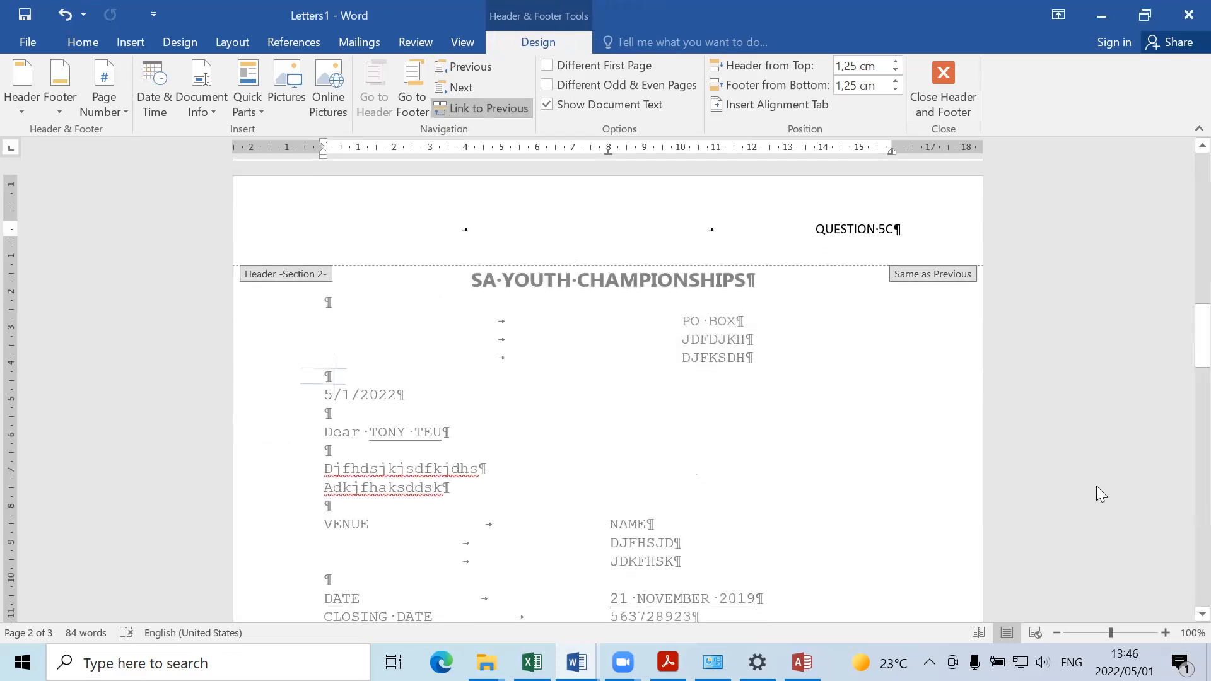
left_click_drag(1201, 335, 1181, 477)
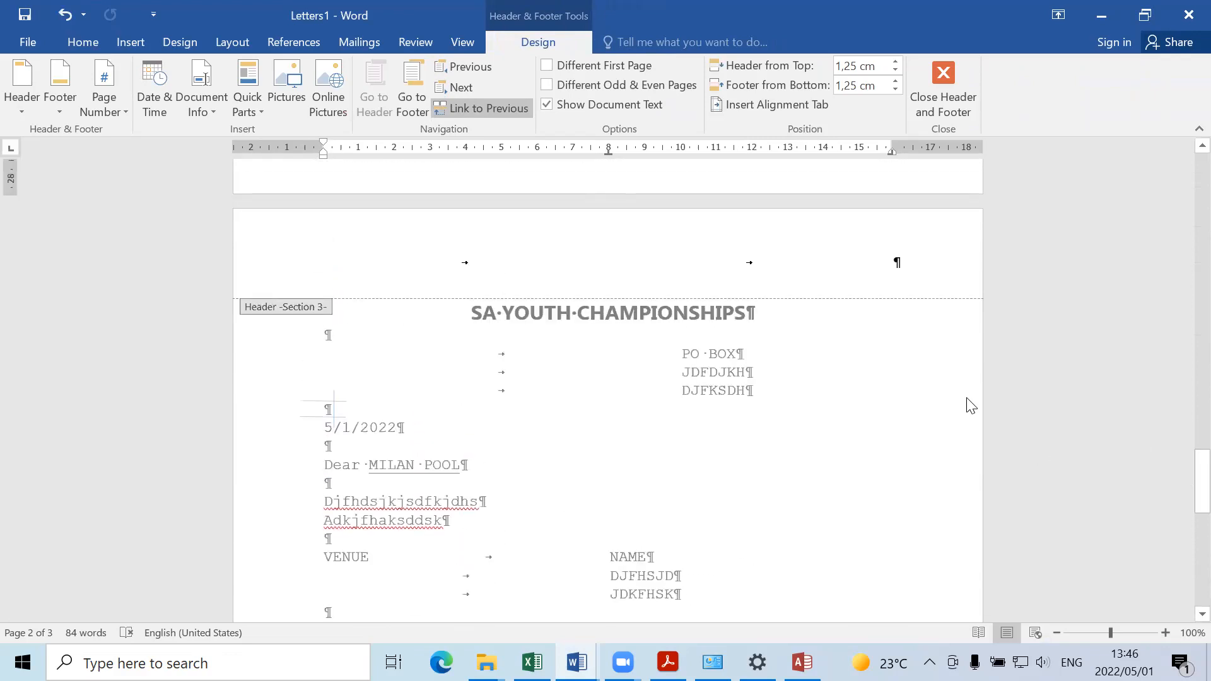
left_click(489, 109)
left_click(598, 388)
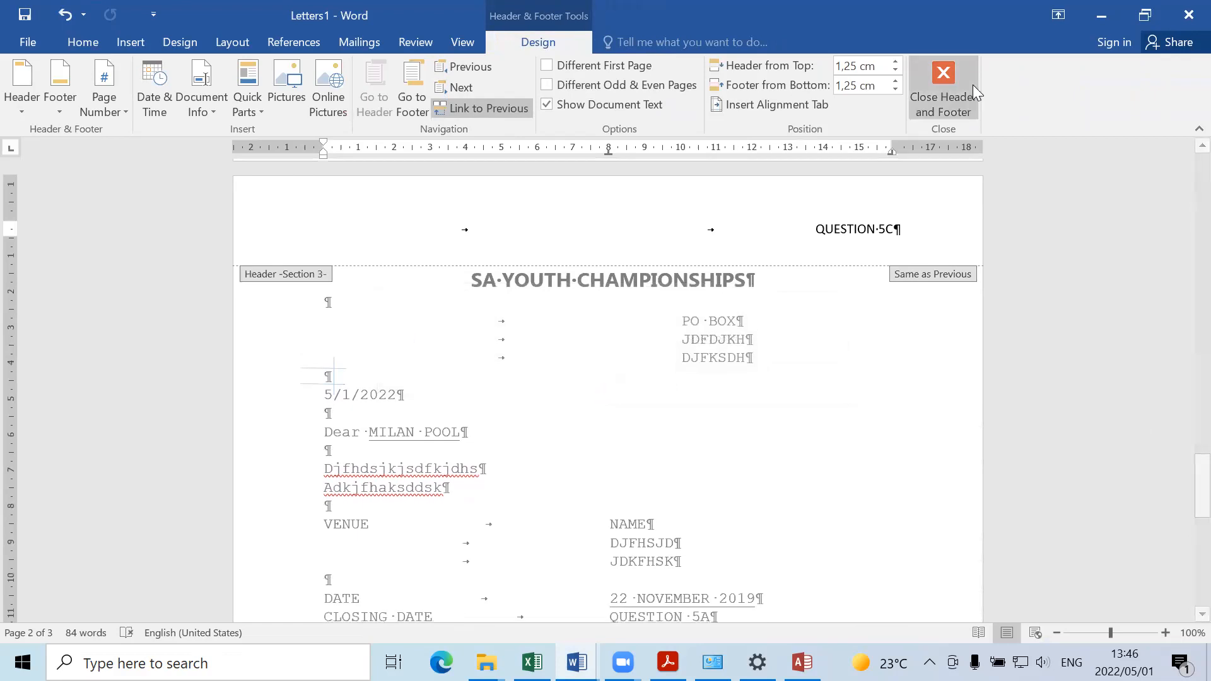
Step: Check the QUESTION 5C header across the letters, glance at the exam PDF, and return to Letters1
left_click(779, 228)
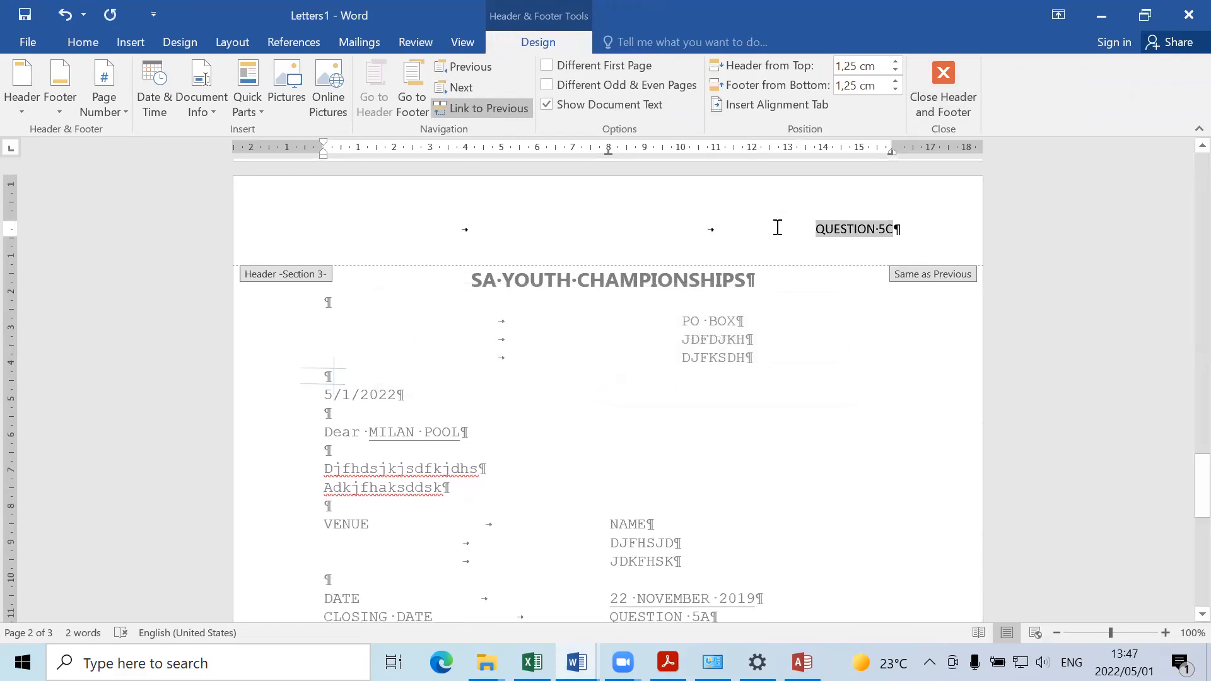
left_click_drag(1184, 505, 1184, 185)
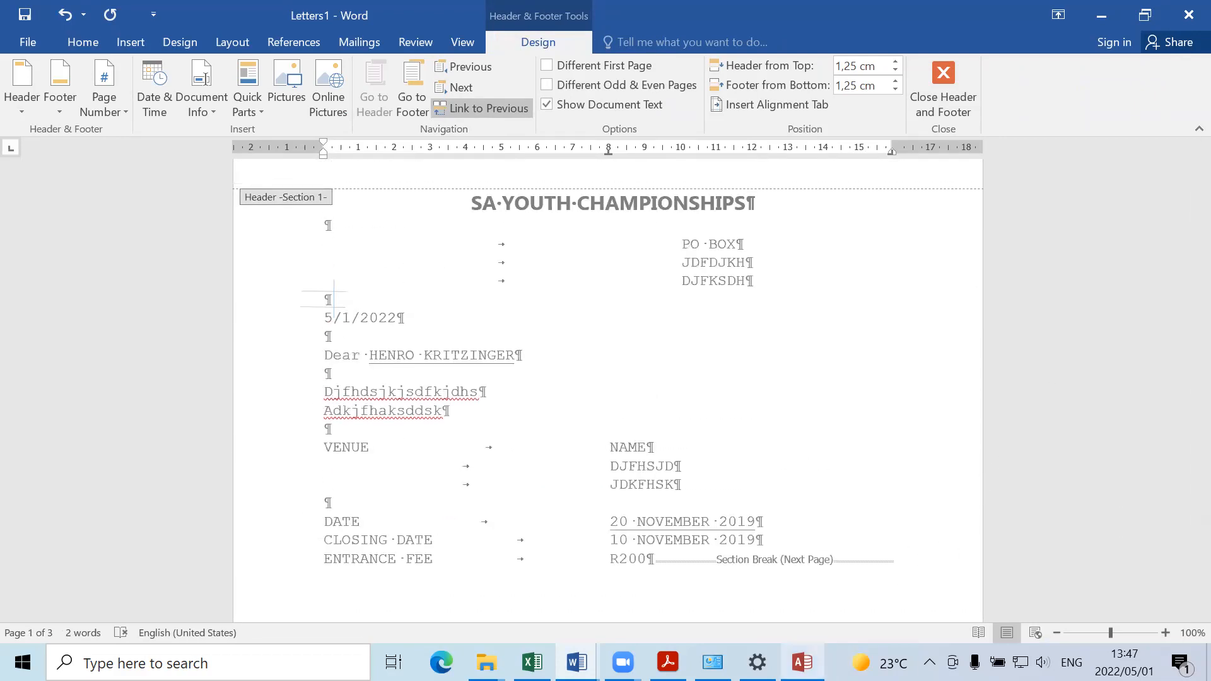
right_click(802, 663)
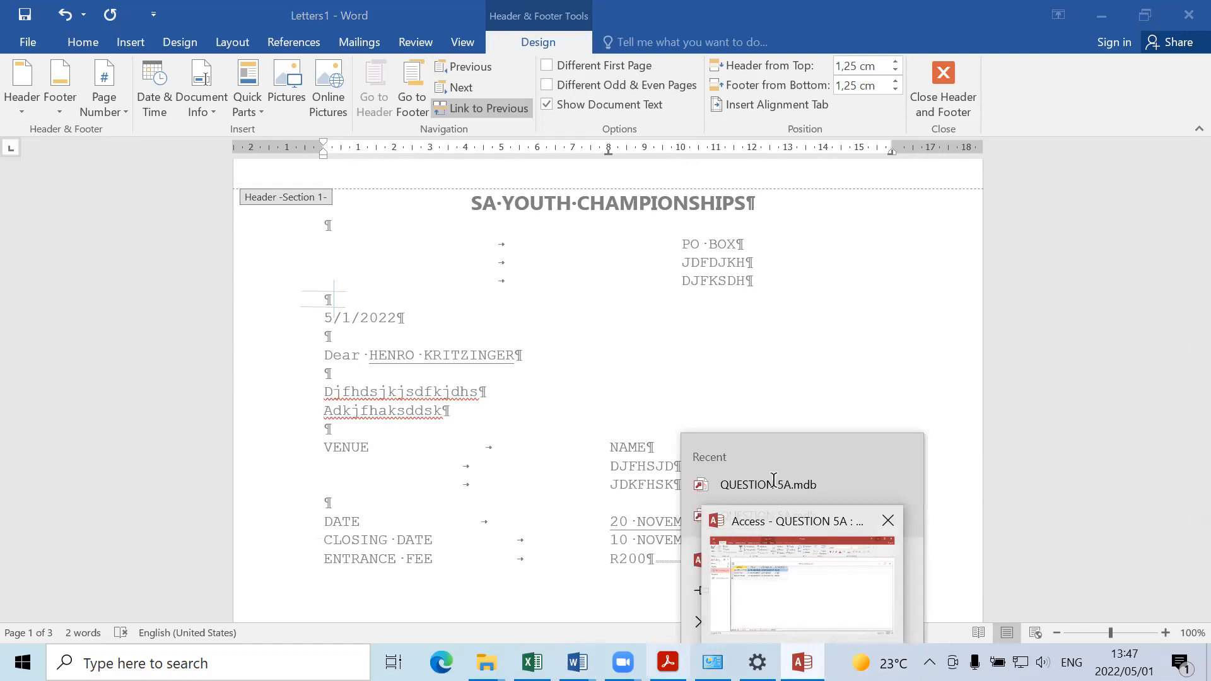
left_click(668, 662)
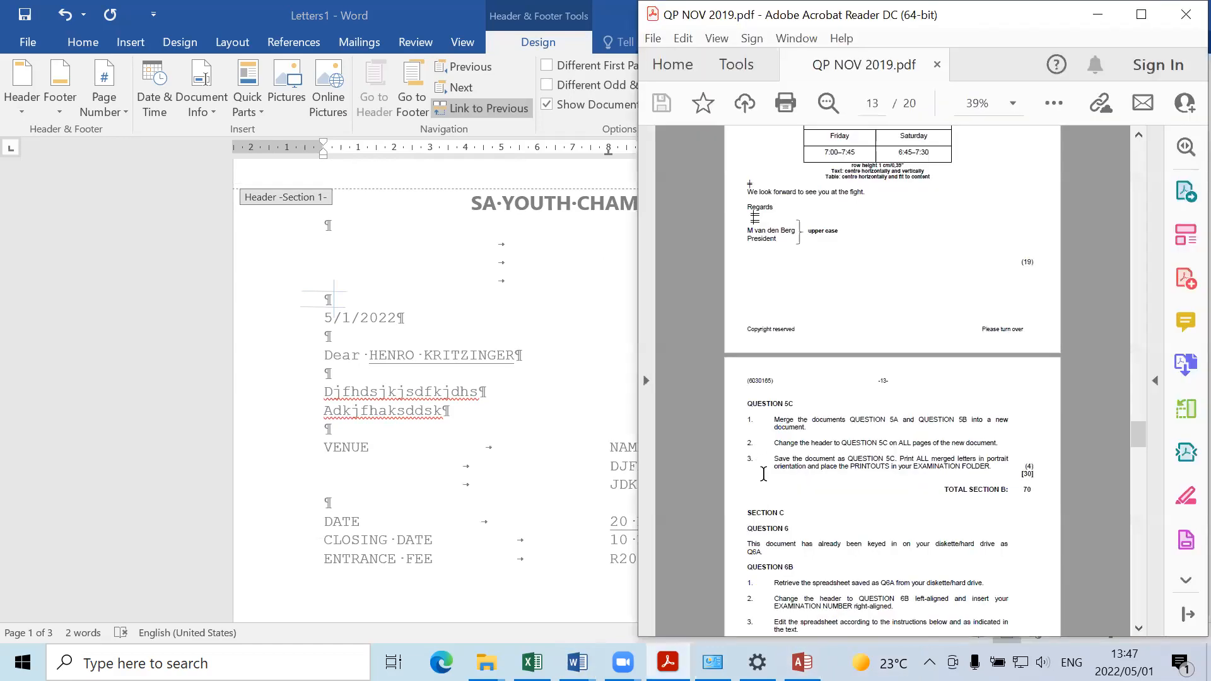
left_click(519, 386)
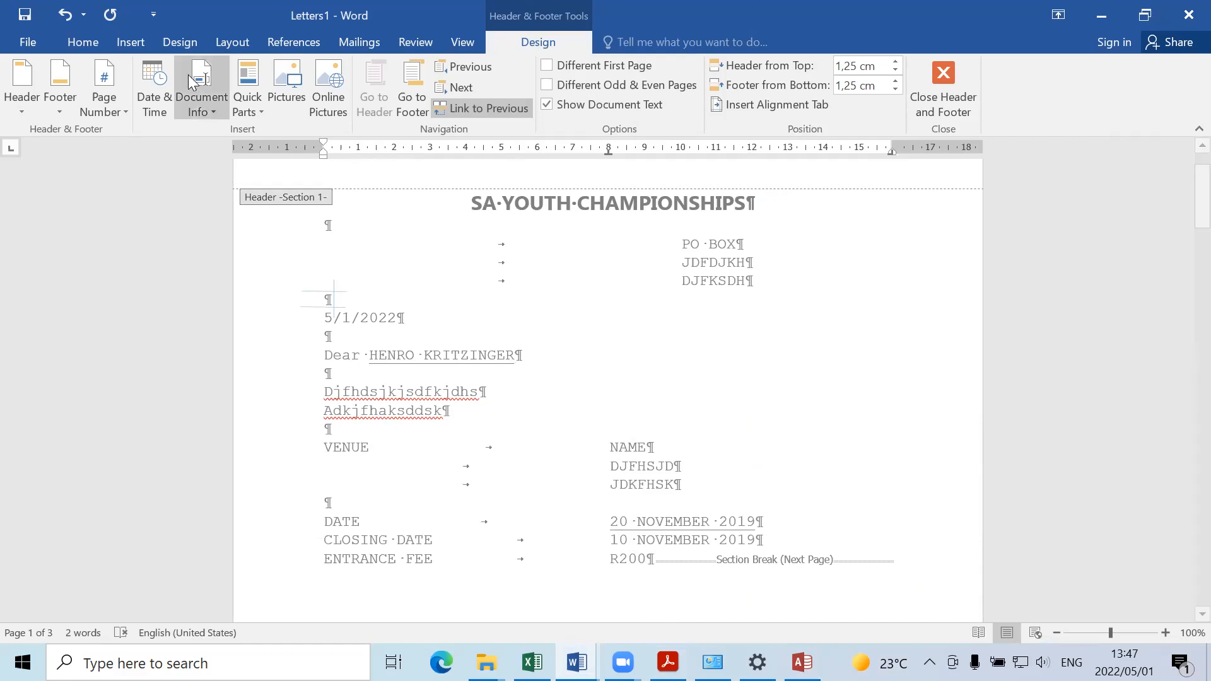
Step: Save the merged letters as Q5C in Desktop > EXAM FOLDER
left_click(25, 40)
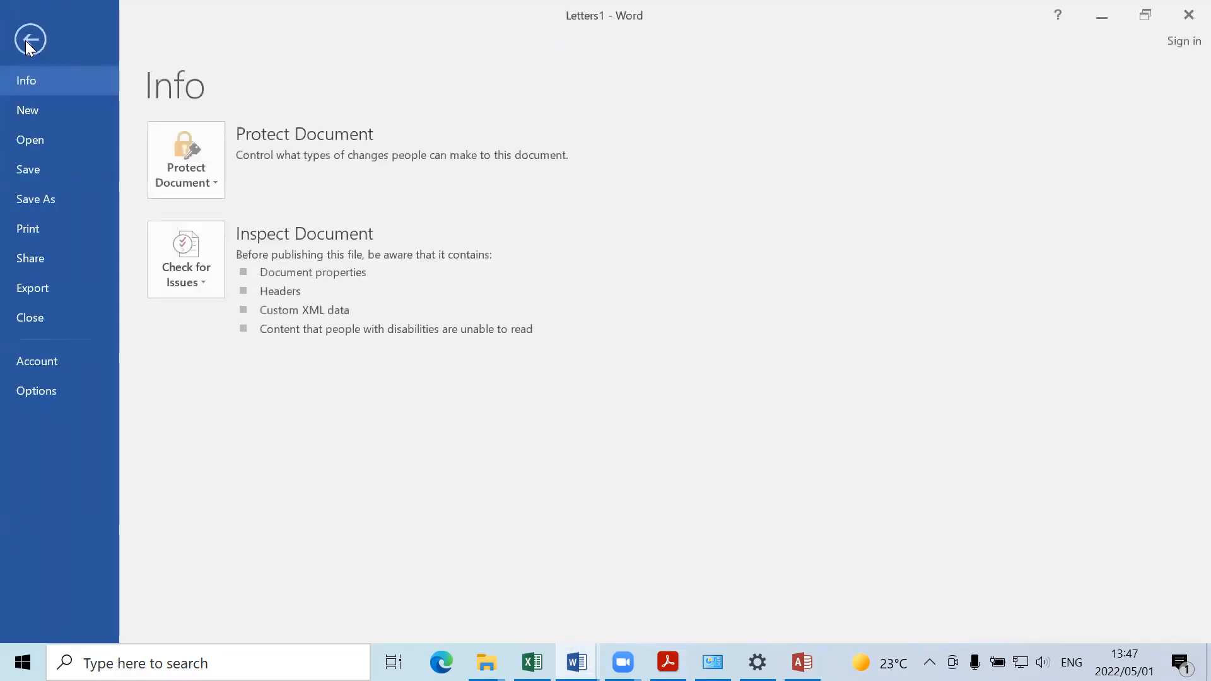
left_click(58, 196)
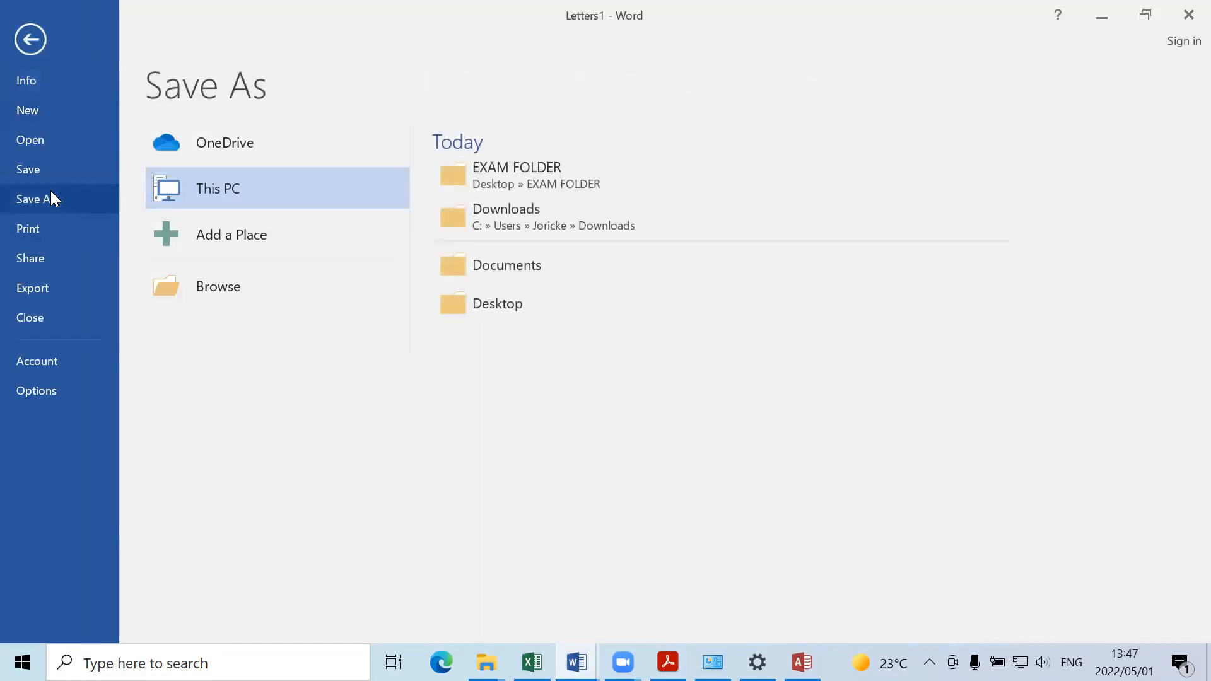
left_click(196, 287)
key("BackSpace")
type("Q5C")
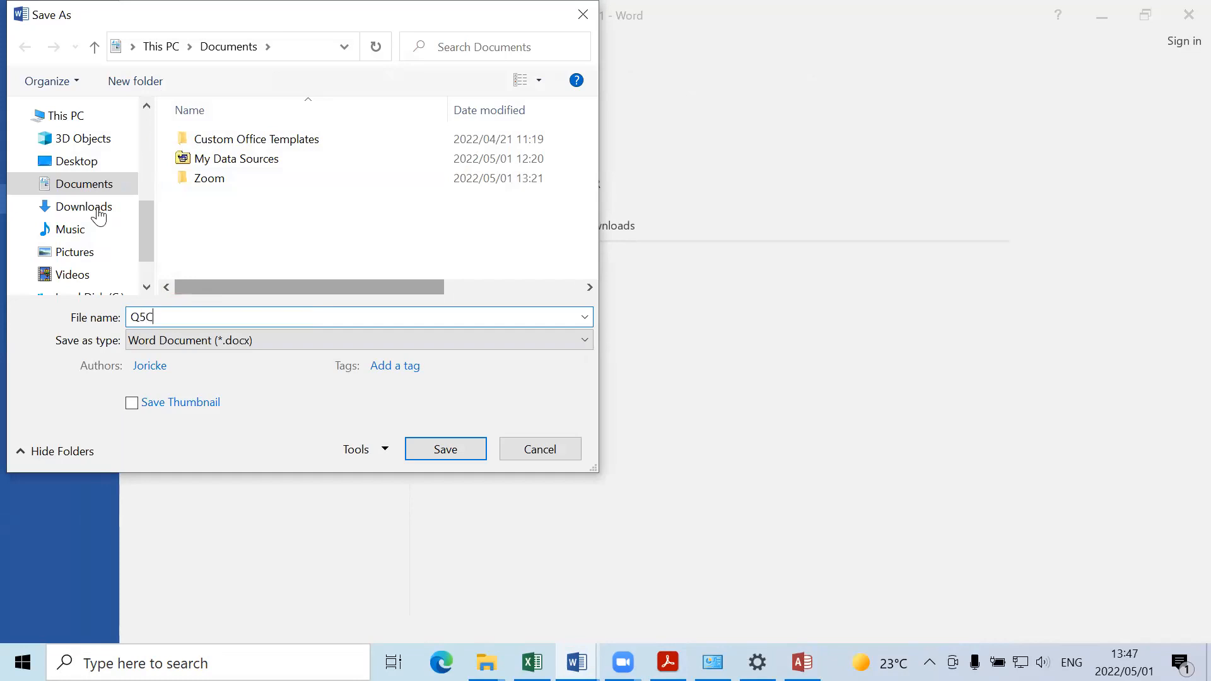
left_click(88, 169)
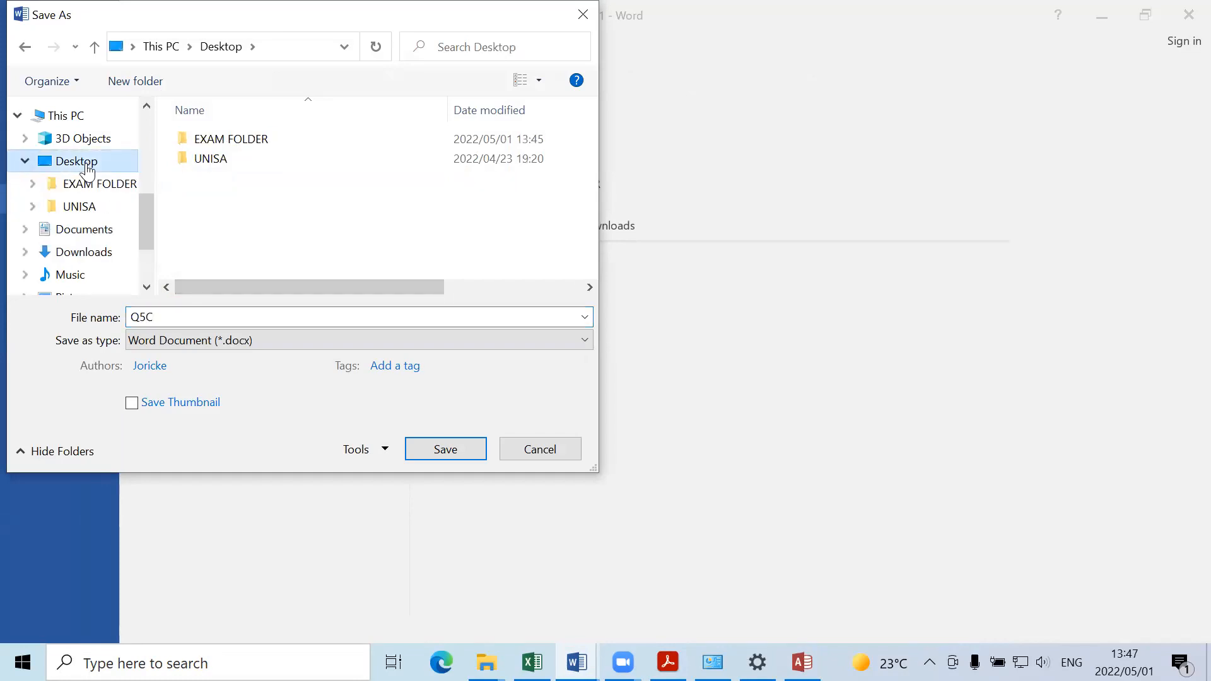
double_click(299, 138)
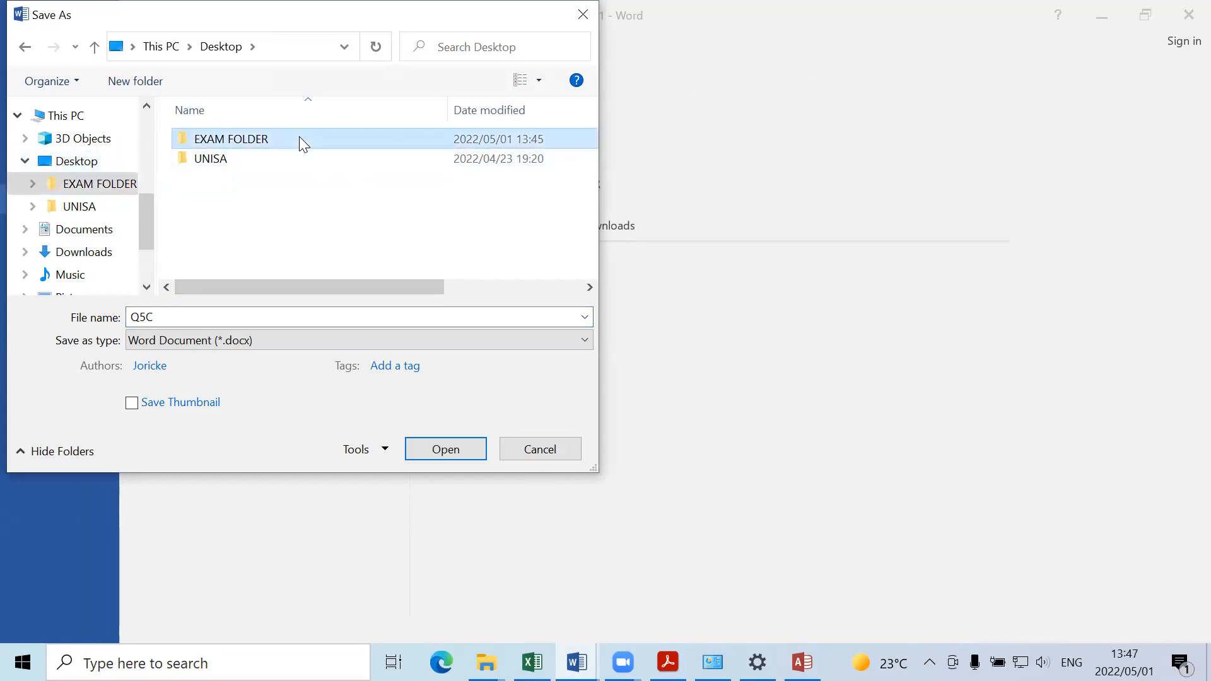
left_click(446, 449)
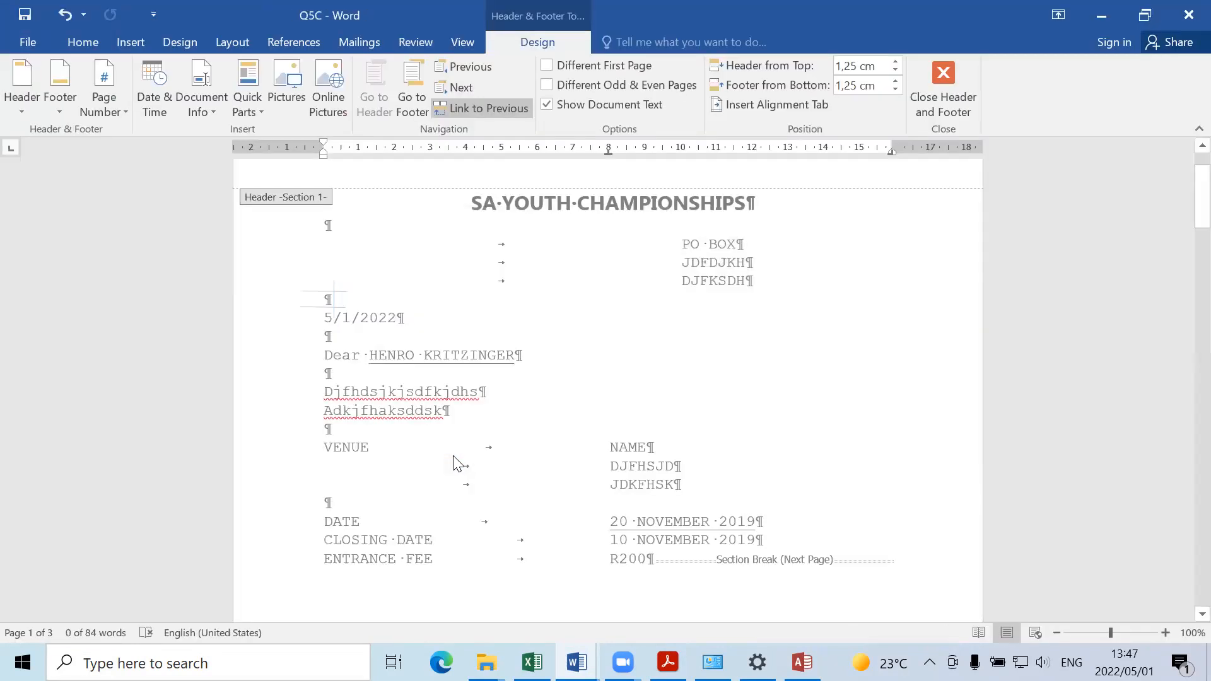
Step: Print the letters with Microsoft Print to PDF, then cancel the output save dialog
left_click(19, 43)
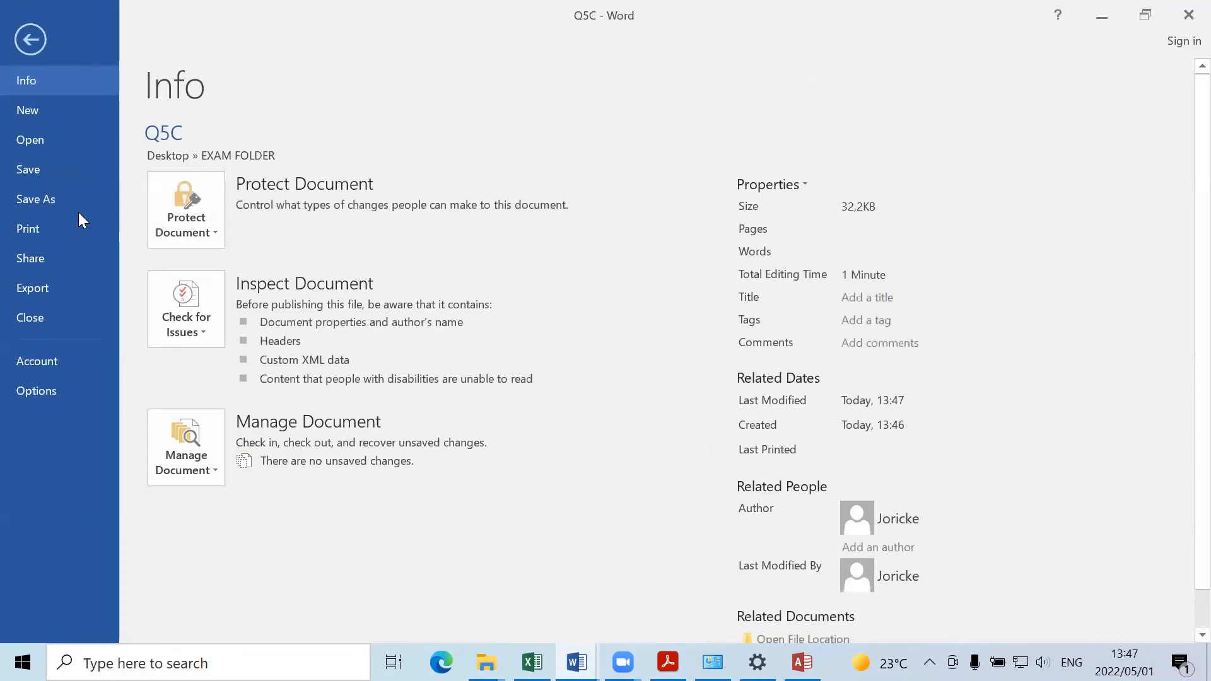
left_click(79, 239)
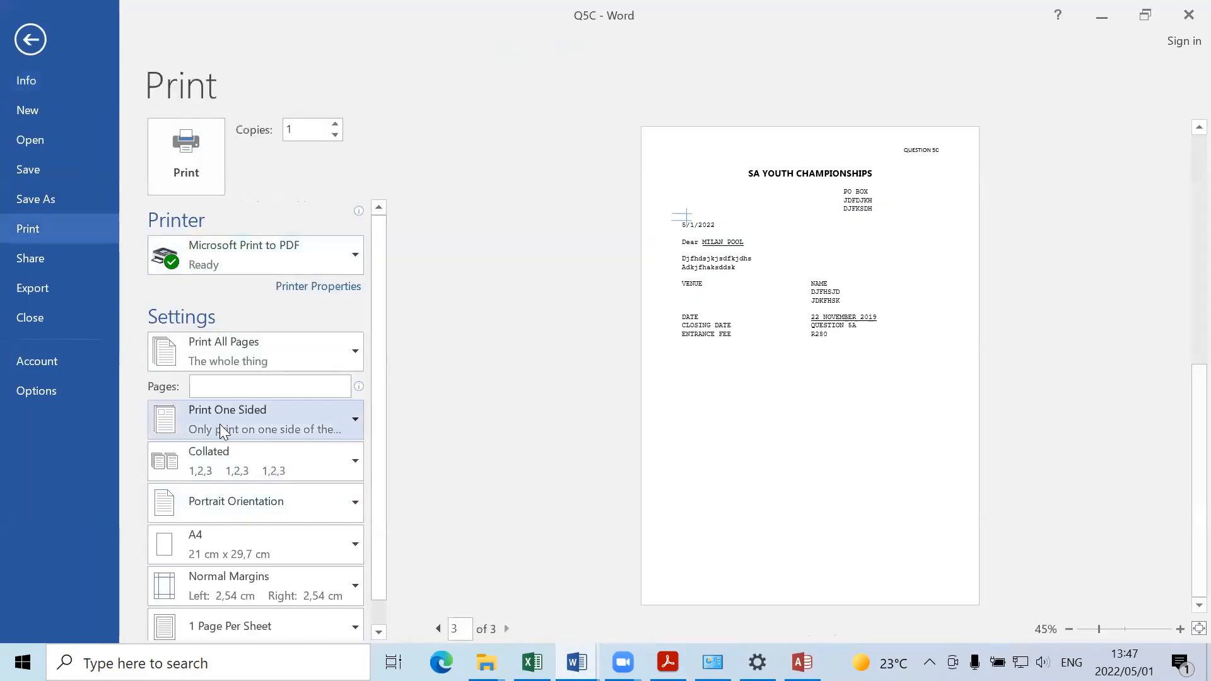
left_click(186, 144)
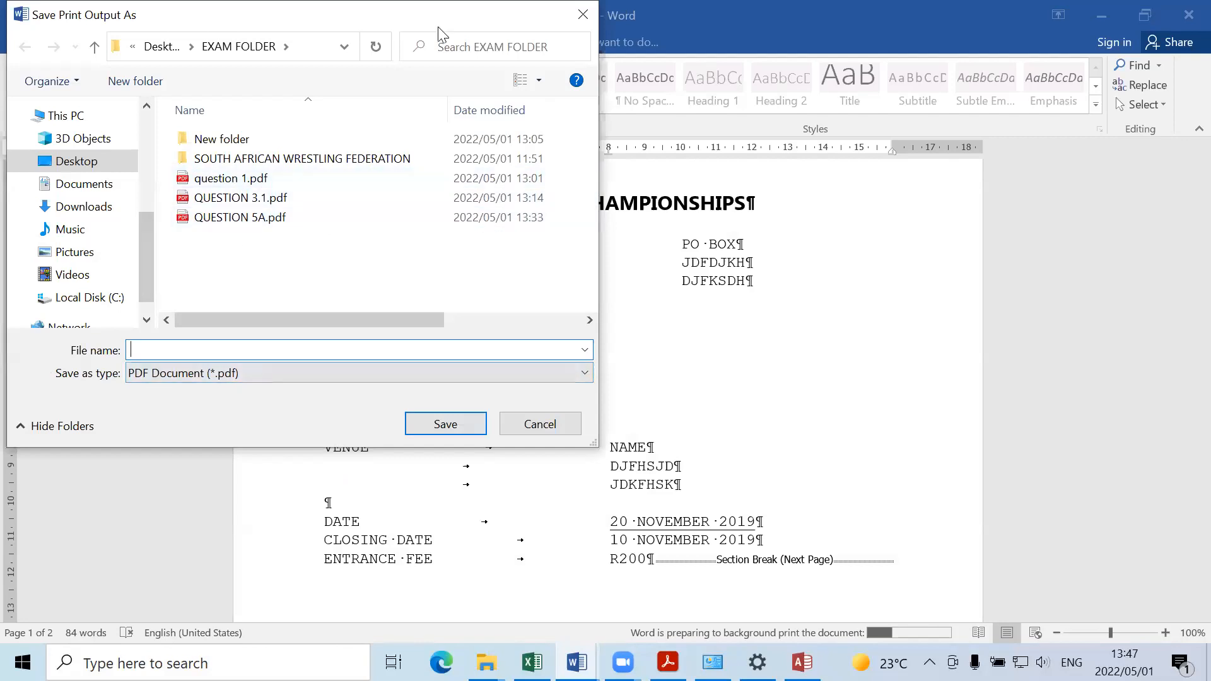
left_click(582, 15)
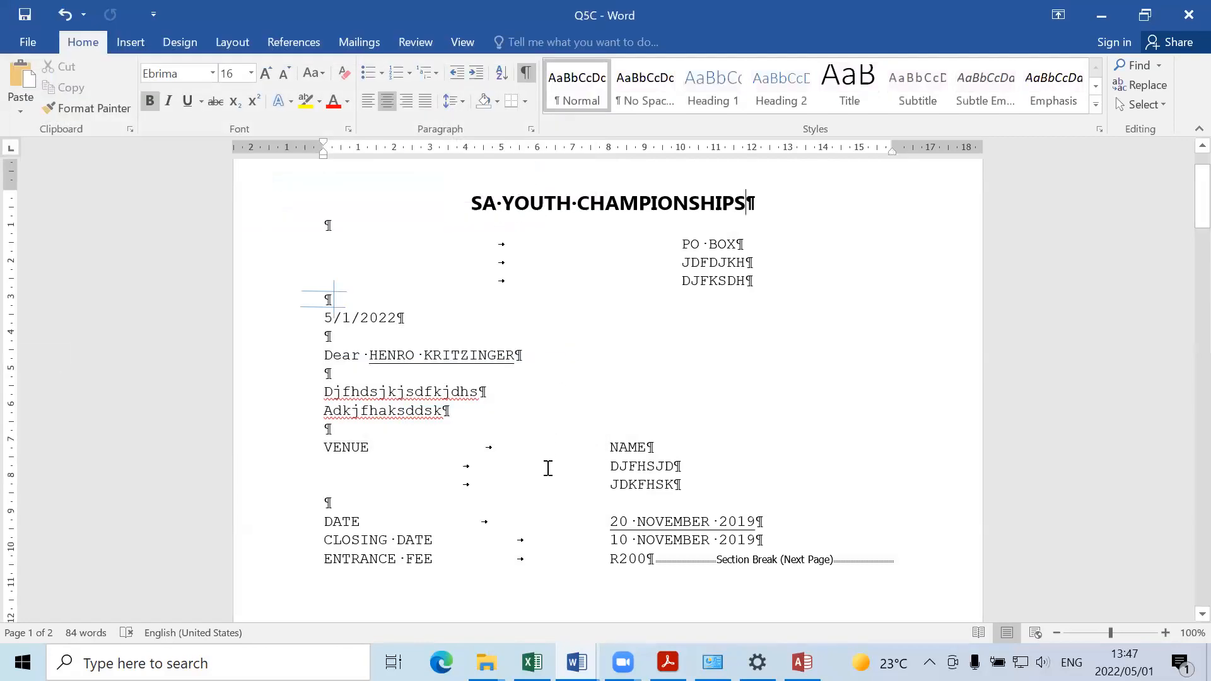